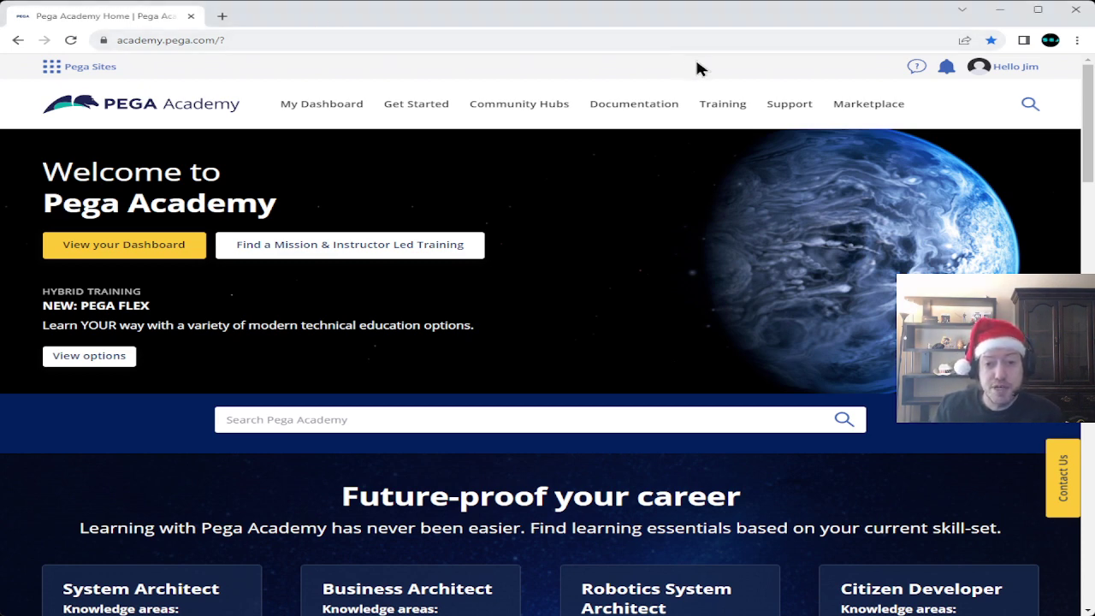
- Open the personal training dashboard from the Pega Academy home page
mouse_move(724, 112)
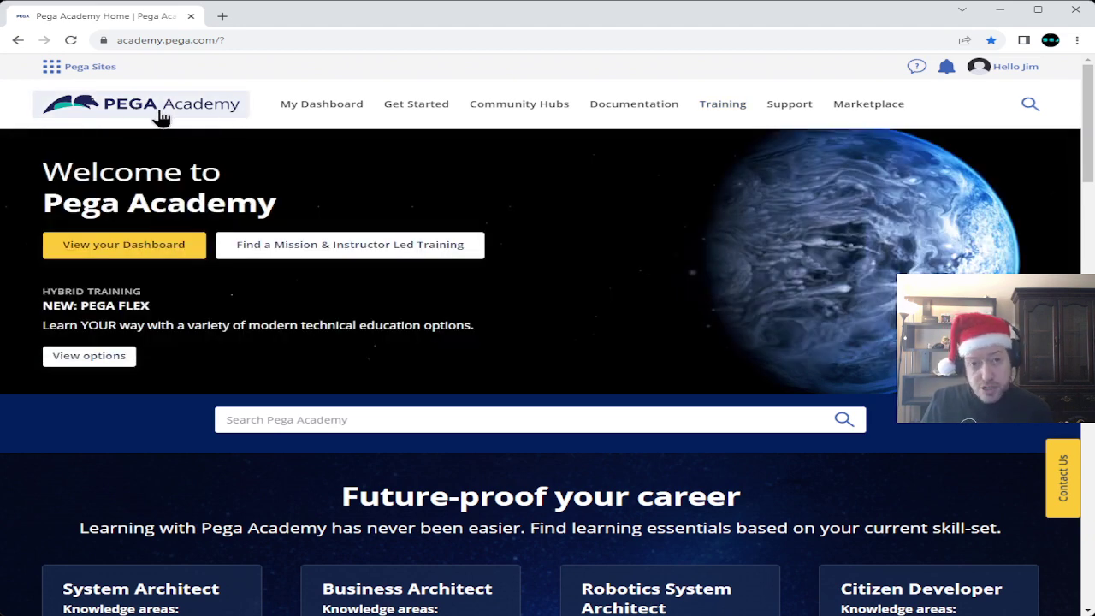
mouse_move(727, 109)
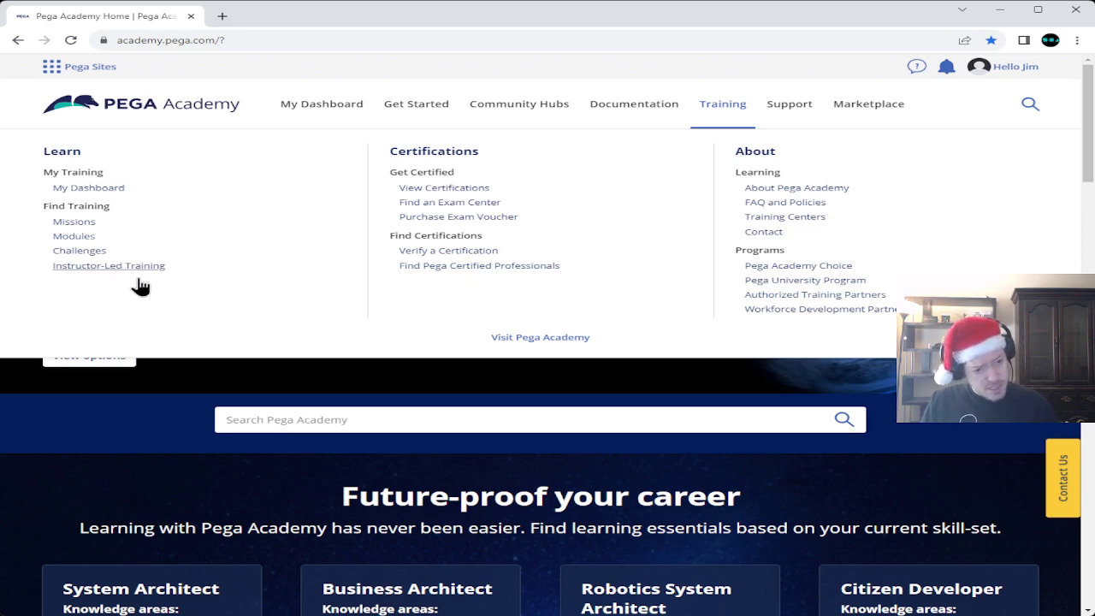
scroll(171, 418, down, 3)
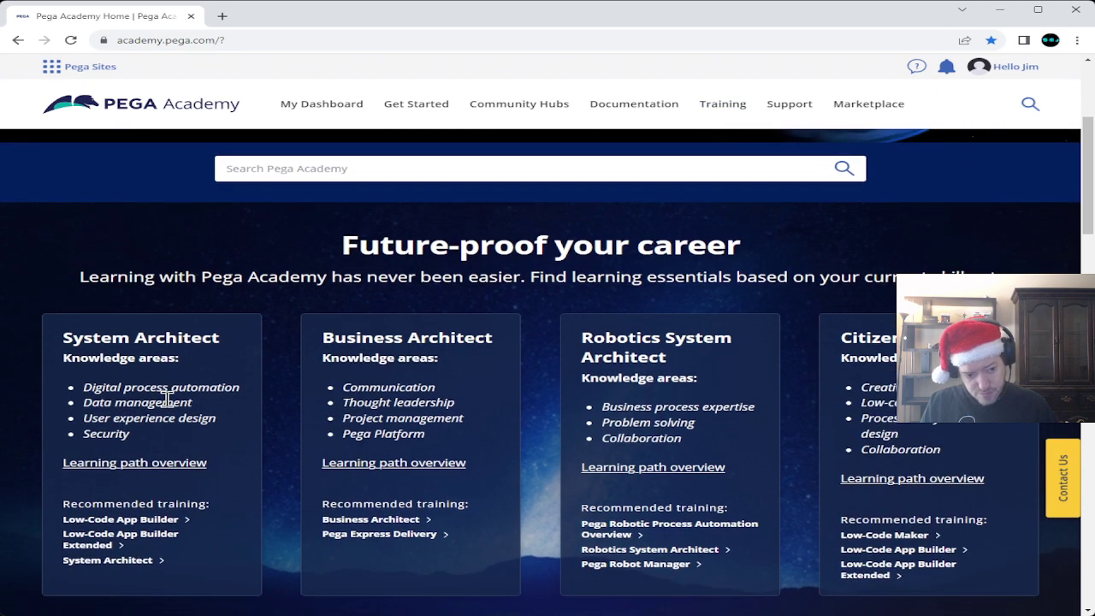
scroll(168, 399, up, 3)
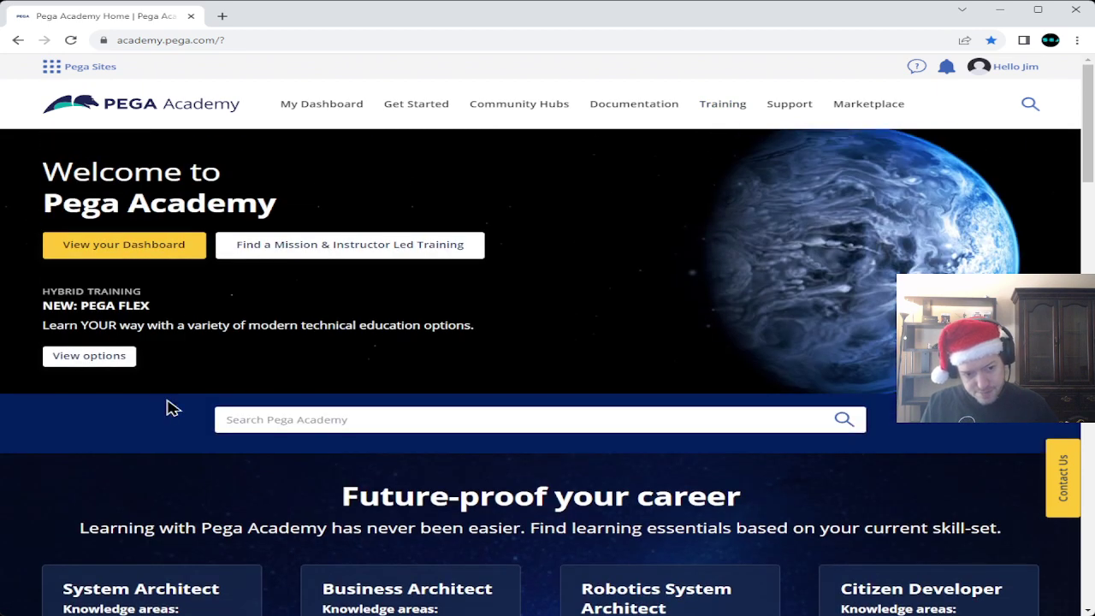
click(126, 255)
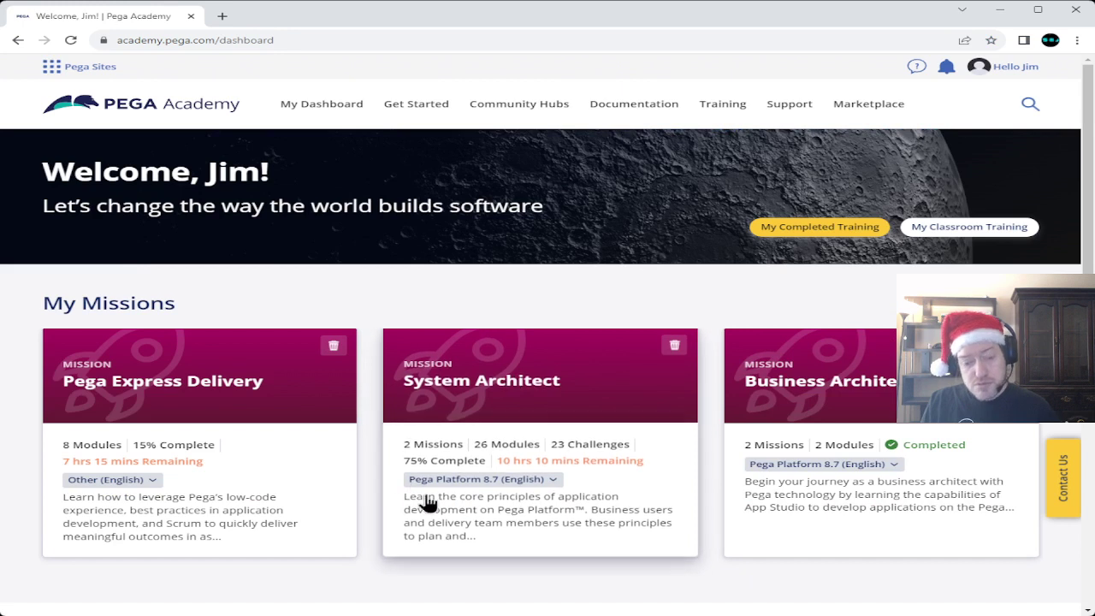
- Open the Pega Platform '23 version of the System Architect mission and review its total duration and its list of missions and modules
click(552, 485)
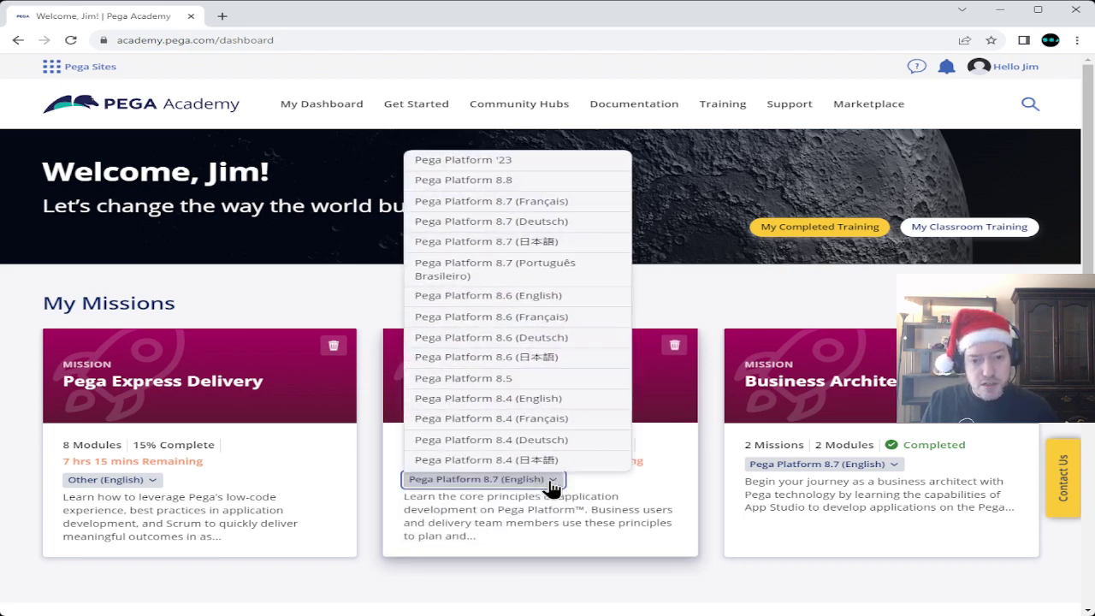
click(494, 166)
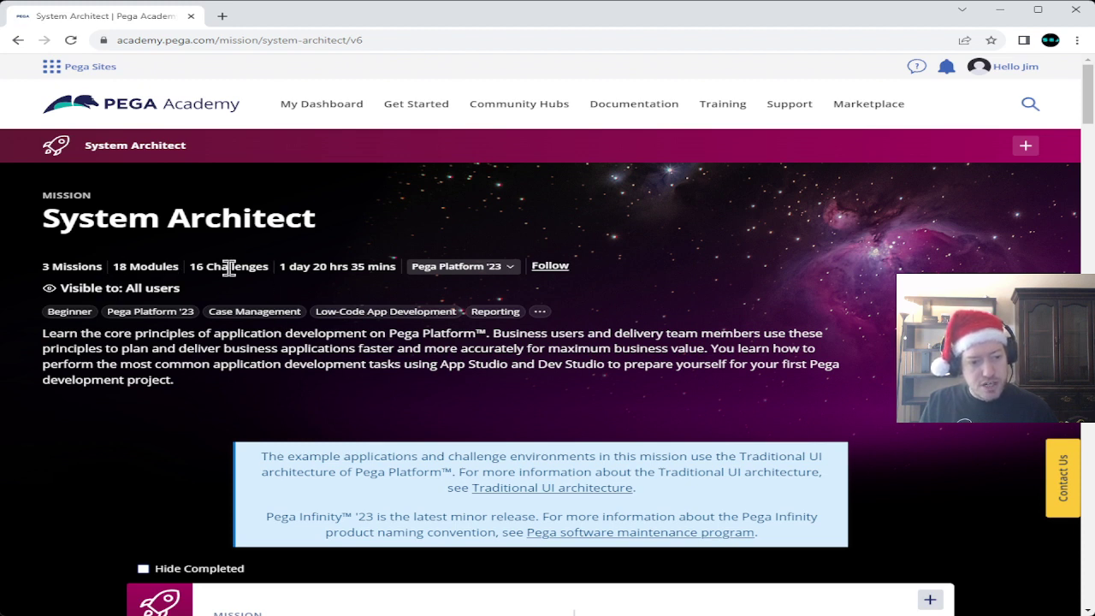
drag(280, 266, 373, 267)
drag(395, 267, 402, 267)
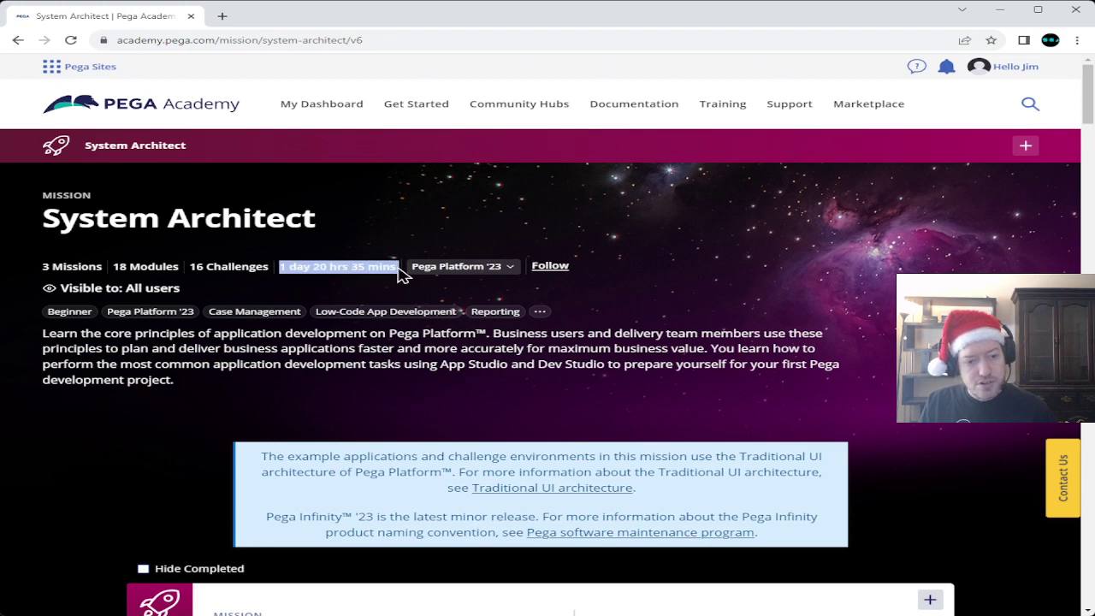
scroll(171, 380, down, 2)
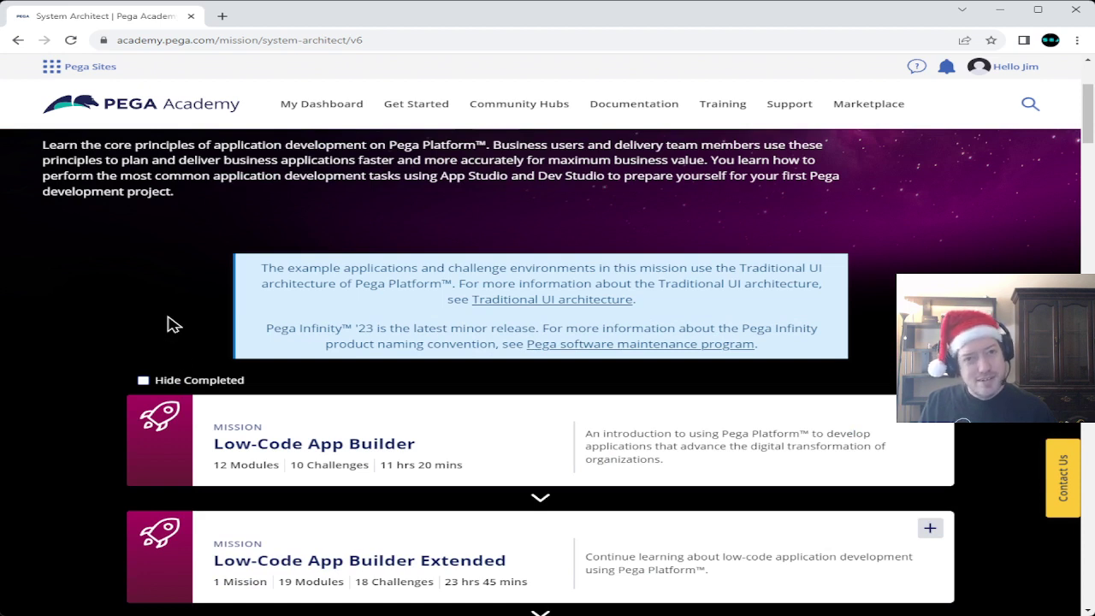
scroll(122, 328, down, 3)
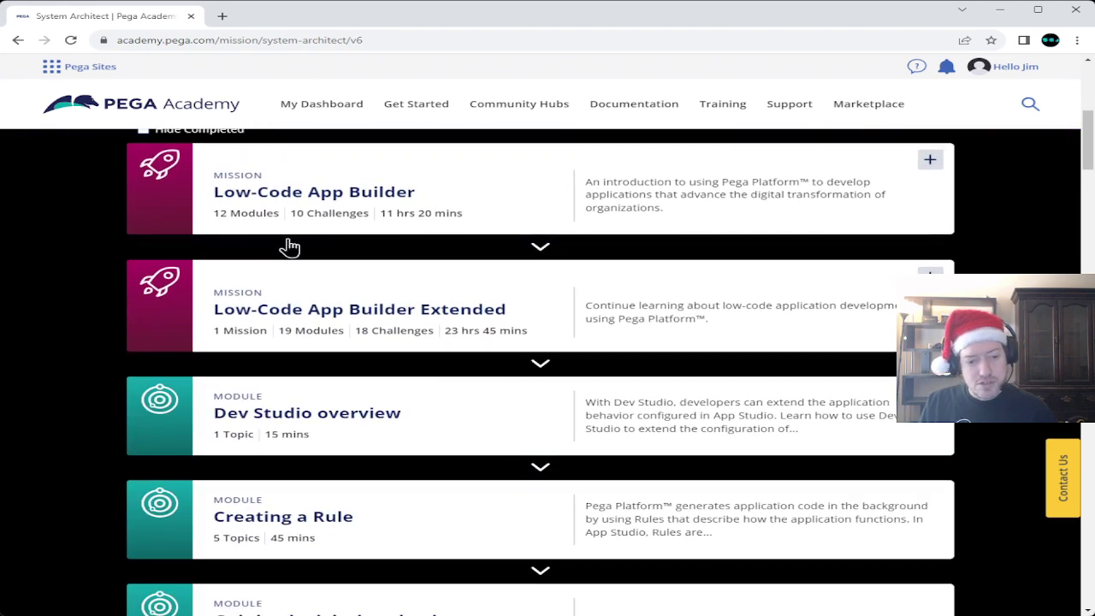
scroll(176, 325, up, 4)
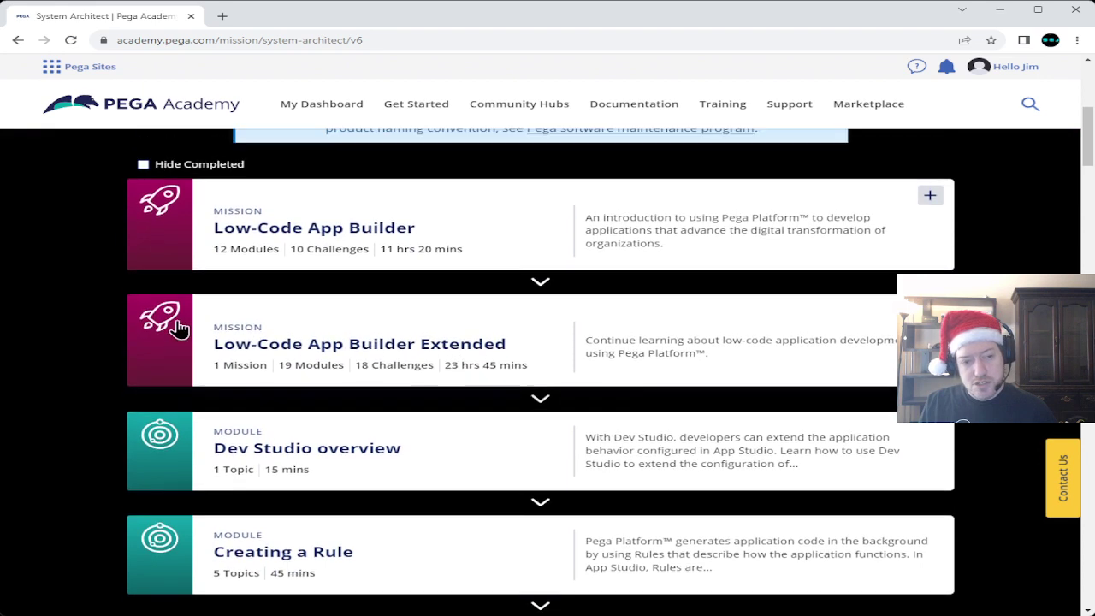
scroll(179, 329, up, 2)
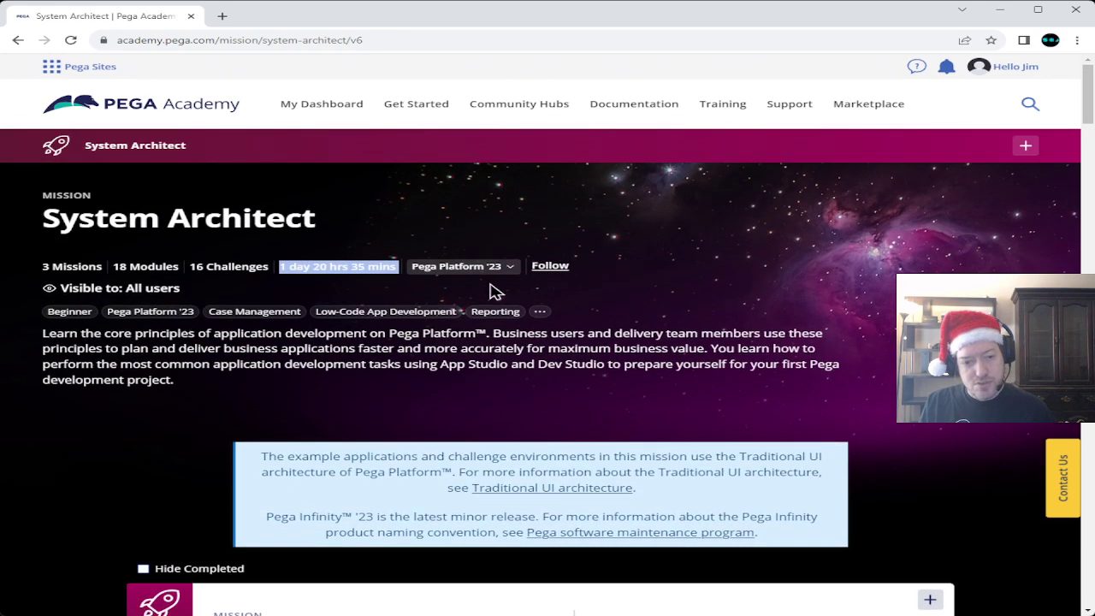
- Return to the dashboard and open the System Architect mission in its Pega Platform 8.7 (English) version
click(17, 39)
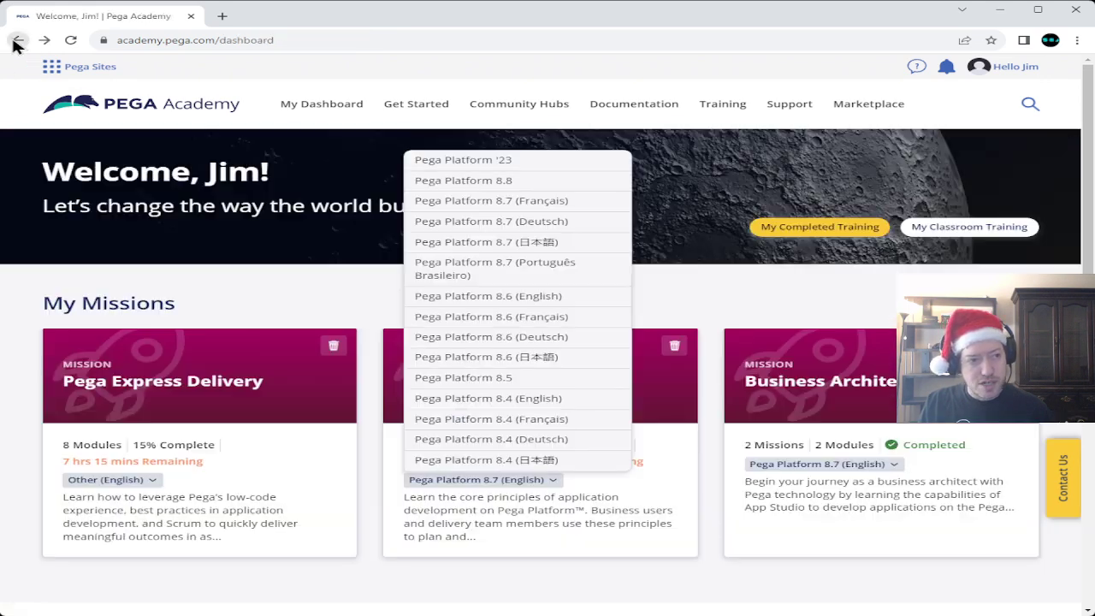
click(375, 462)
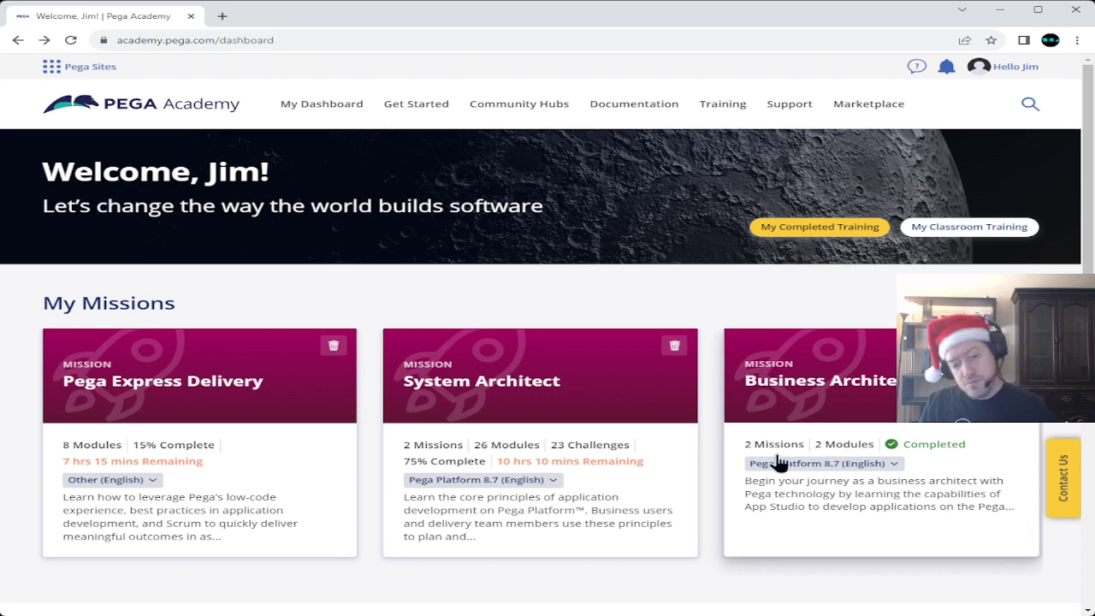
click(566, 451)
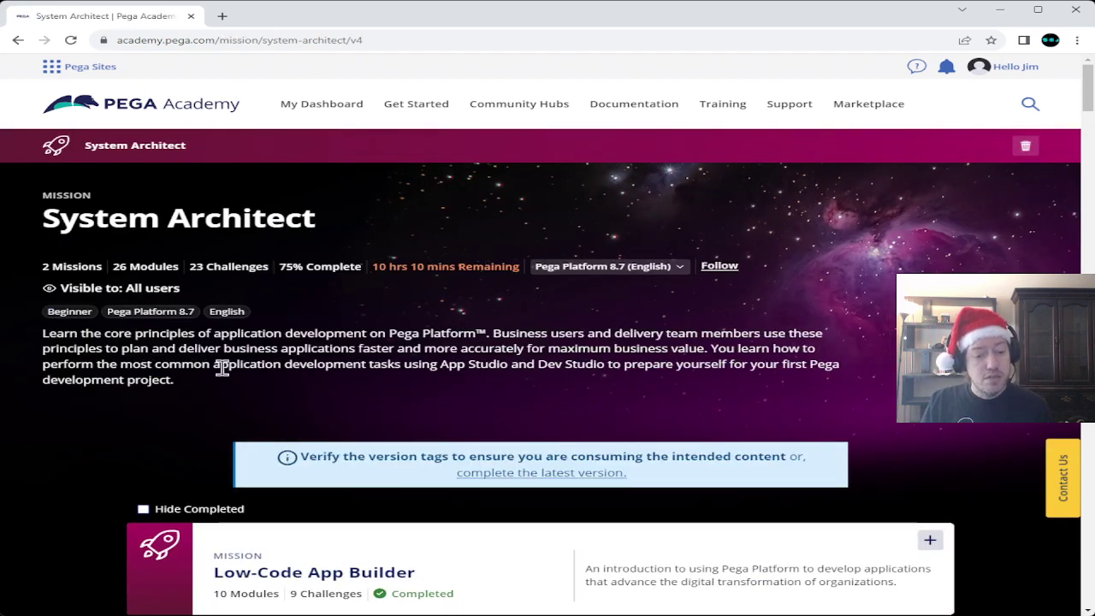
- Find the Localizing a UI form challenge in the mission's content list and open it
scroll(220, 365, down, 15)
scroll(152, 312, down, 20)
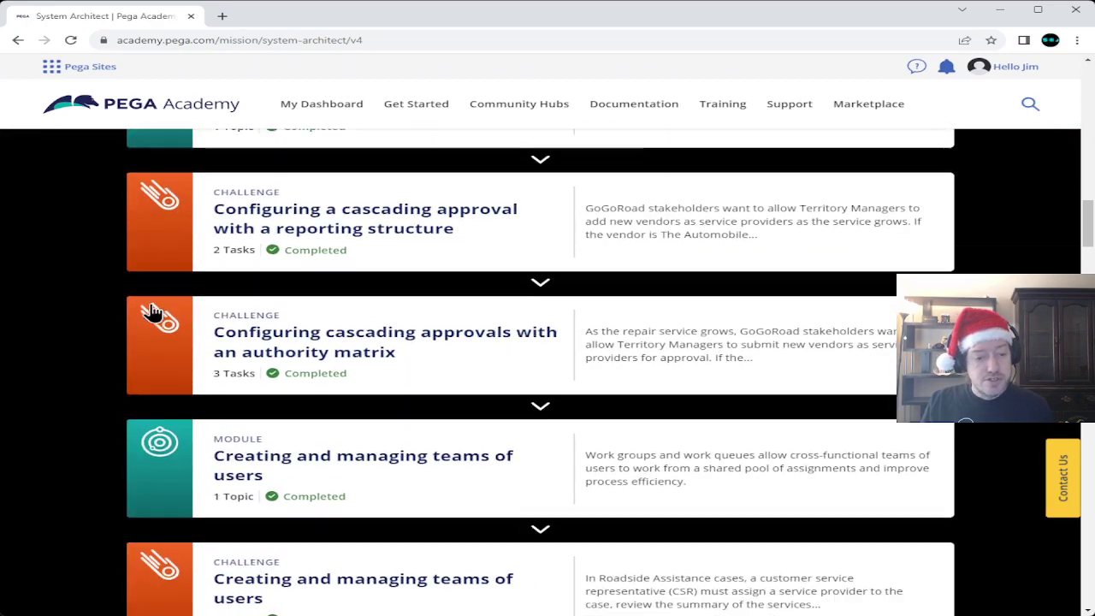
scroll(153, 311, down, 20)
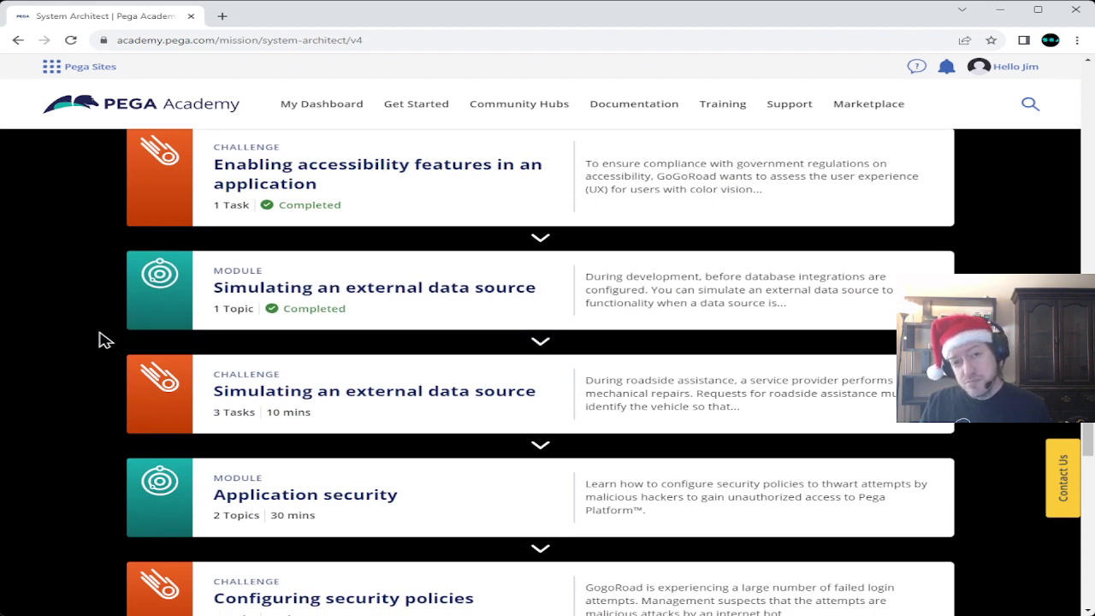
scroll(101, 340, up, 4)
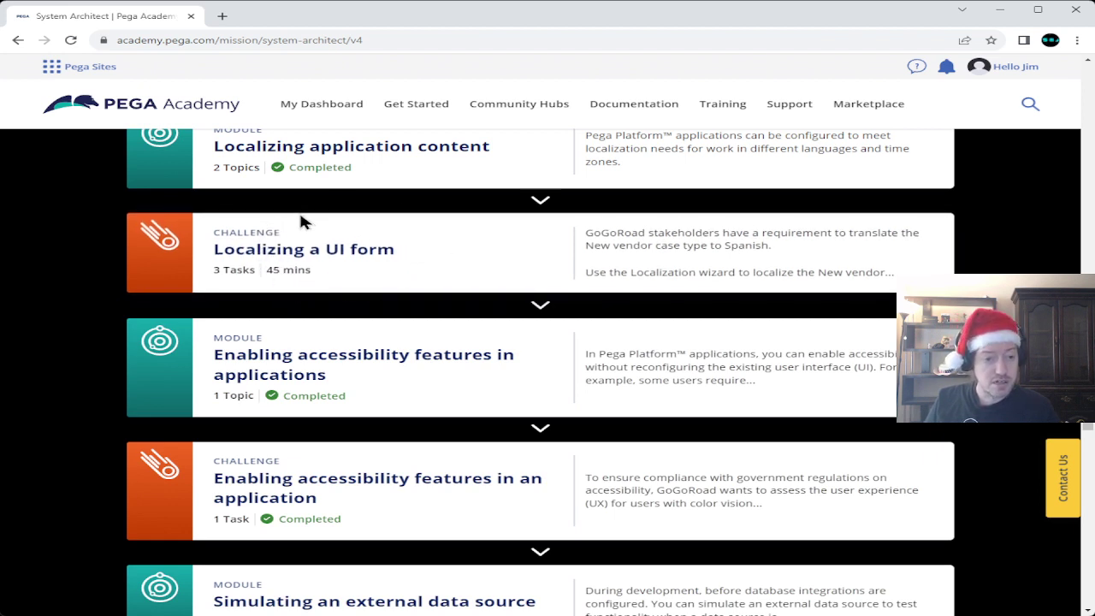
click(279, 258)
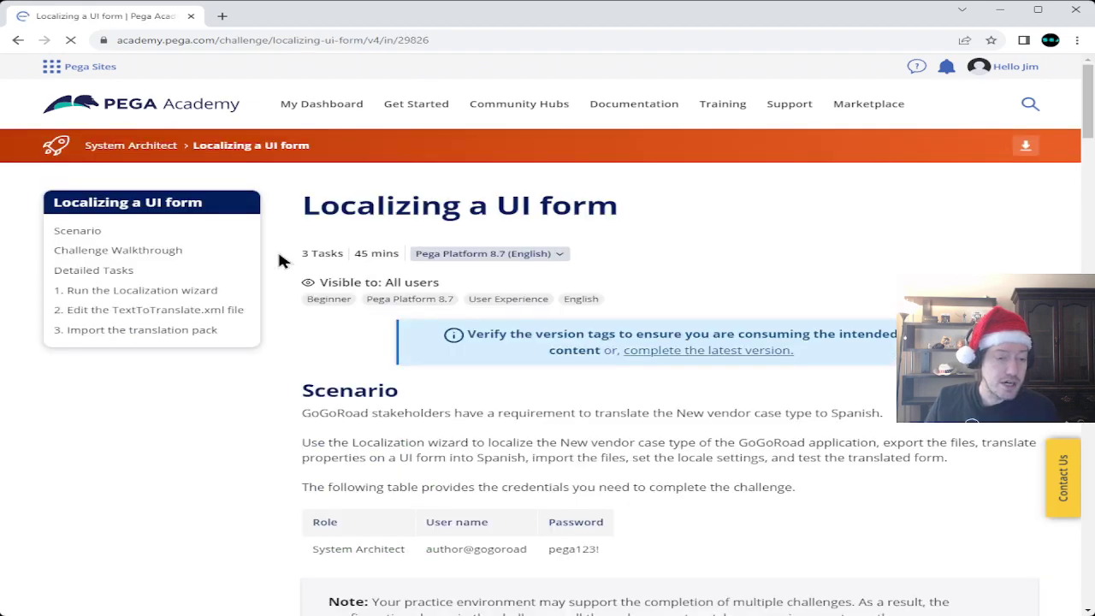
- Examine the Localizing a UI form challenge, including its completion requirement, work confirmation instructions, detailed tasks and scenario
scroll(282, 261, down, 20)
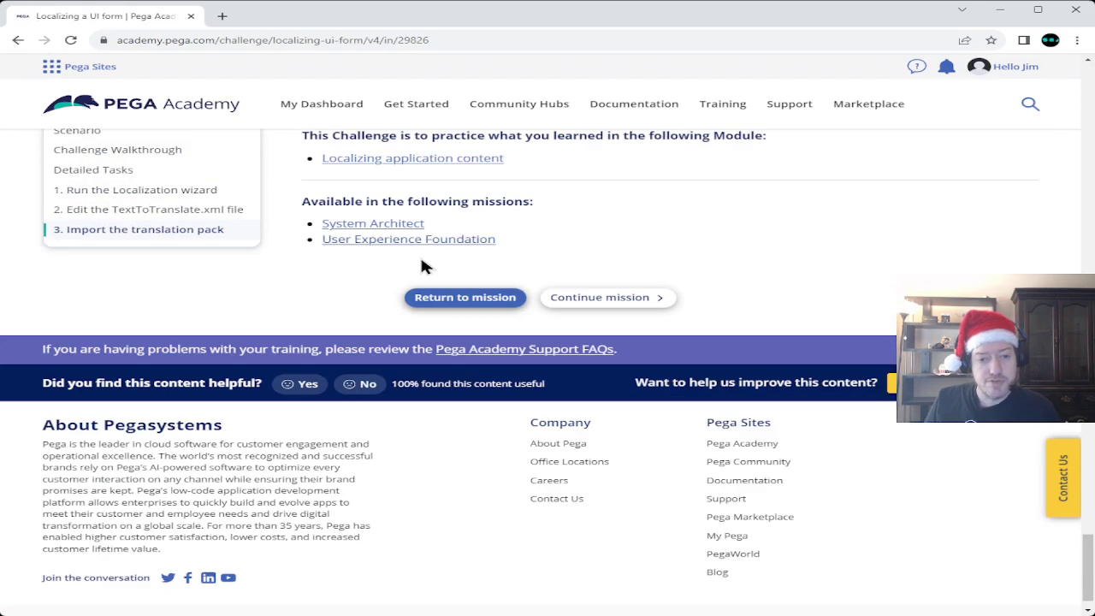
scroll(423, 264, up, 4)
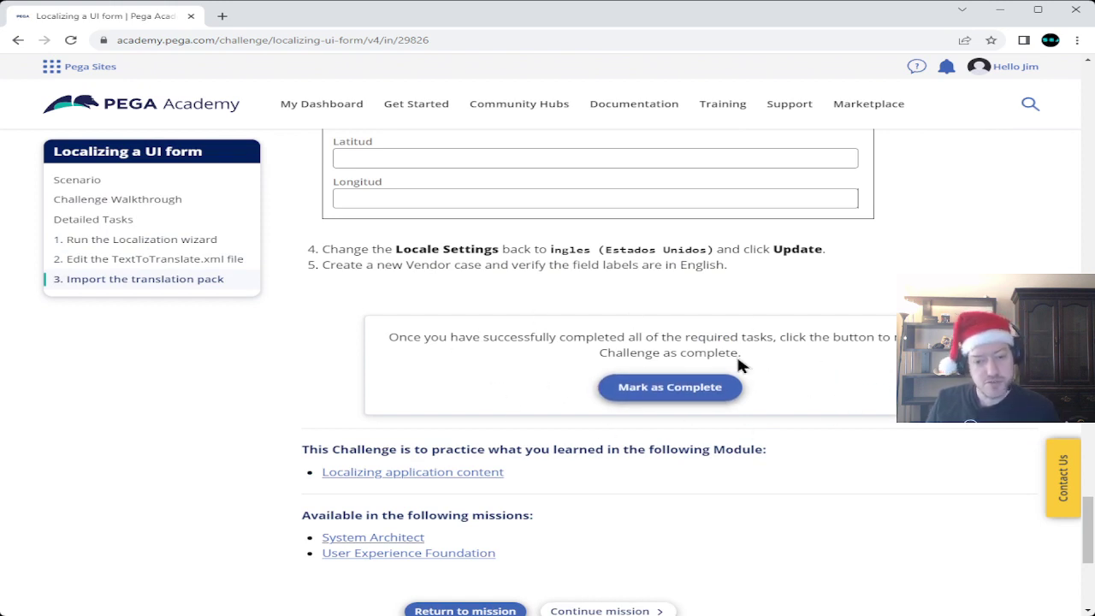
scroll(332, 357, up, 3)
scroll(332, 358, up, 1)
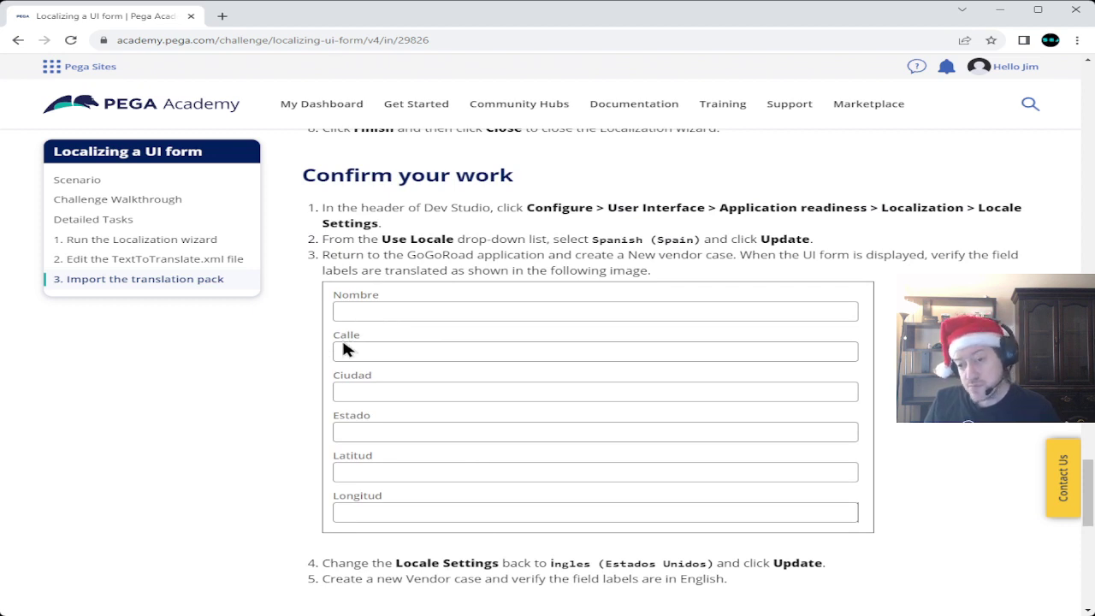
scroll(346, 349, down, 3)
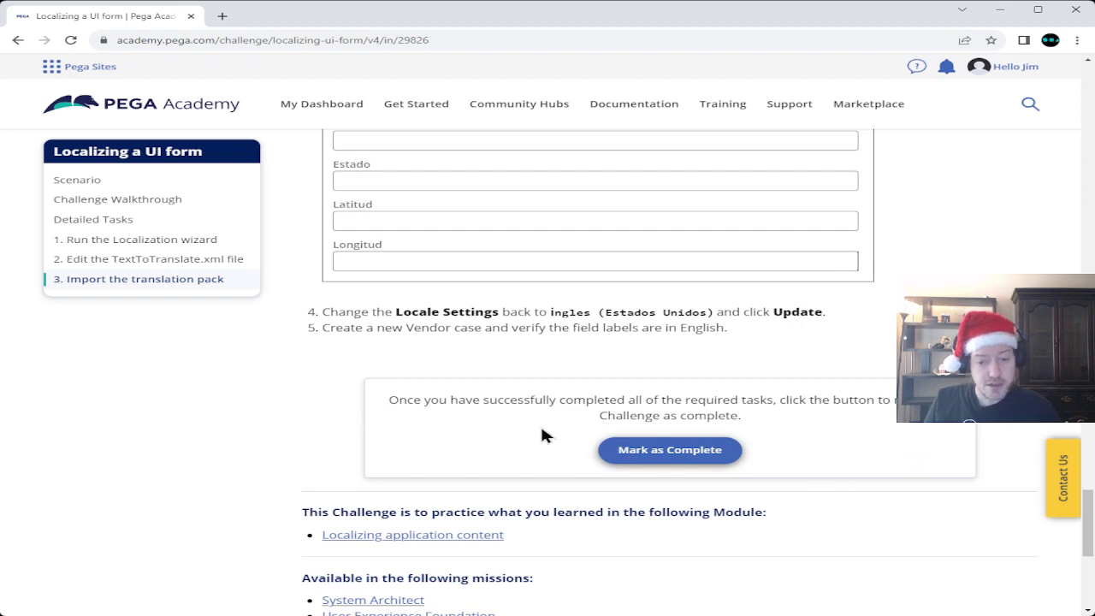
drag(482, 400, 775, 399)
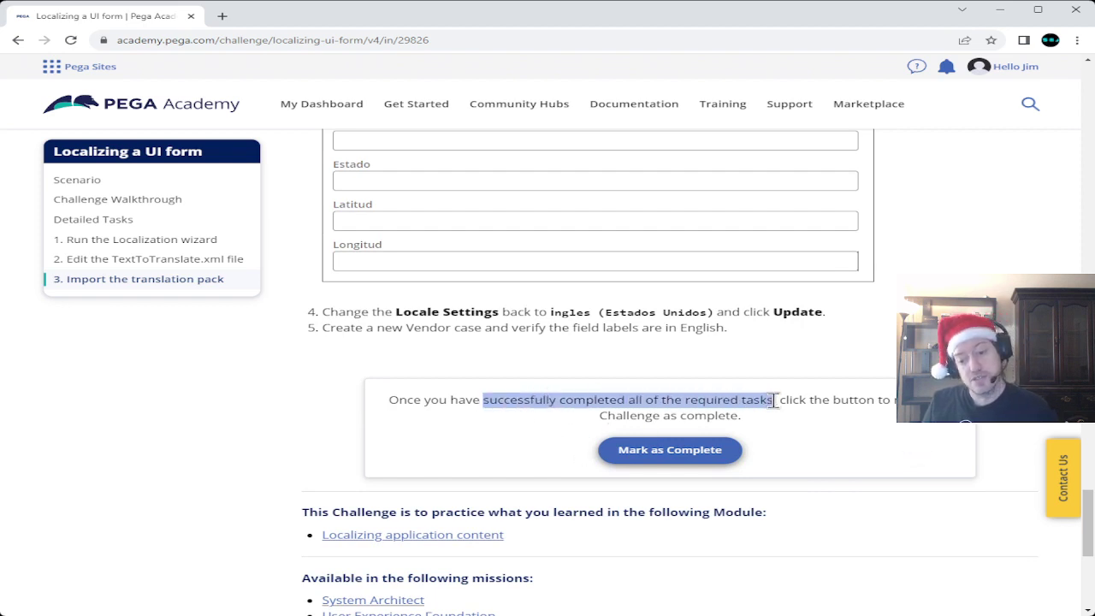
scroll(385, 434, up, 2)
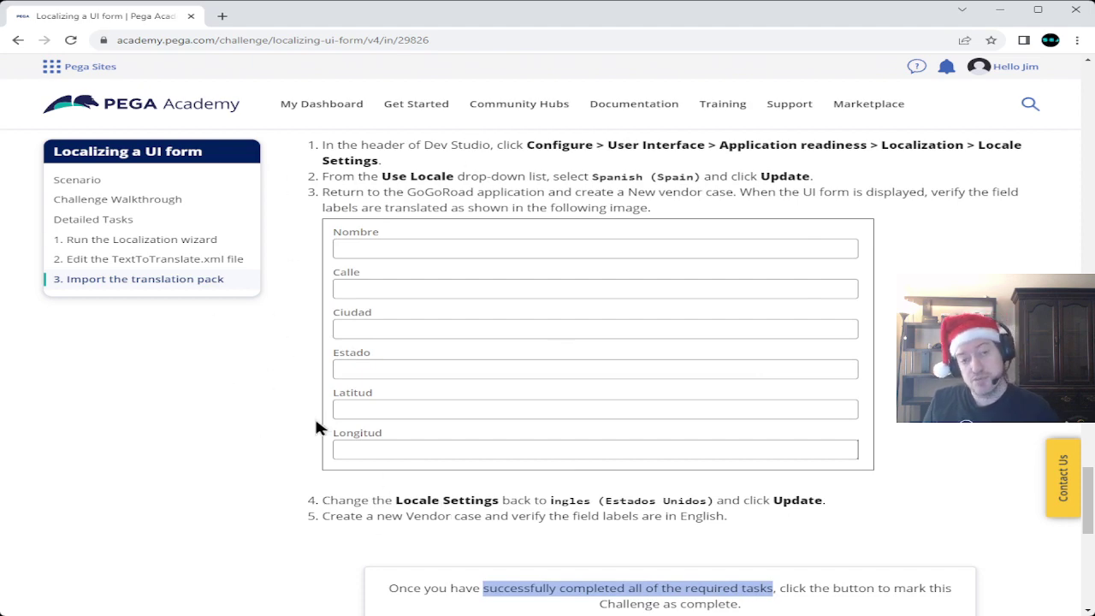
scroll(314, 415, up, 15)
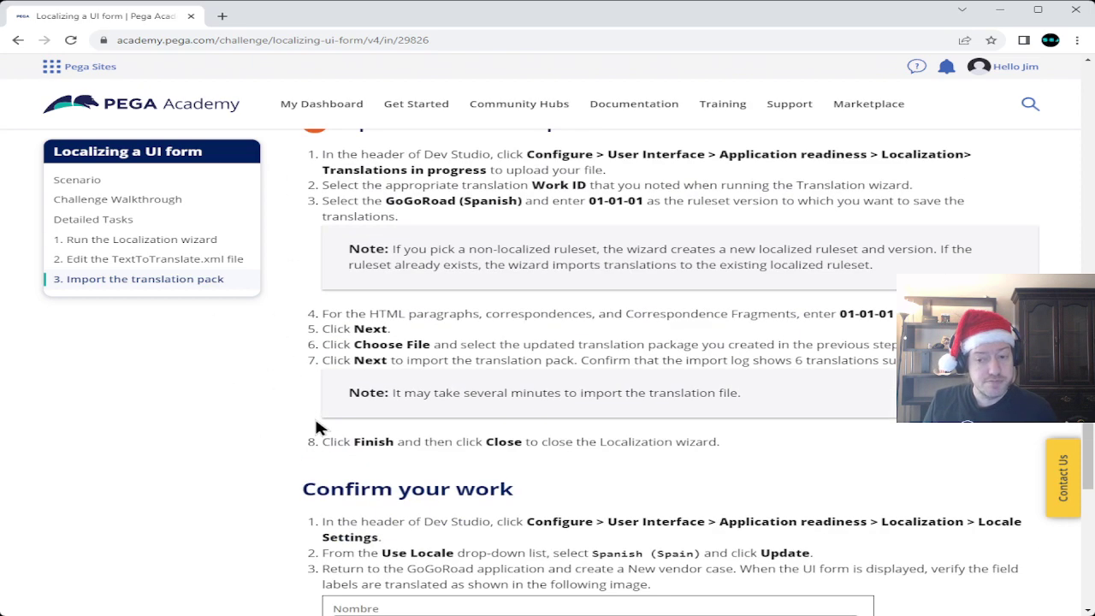
scroll(314, 415, up, 20)
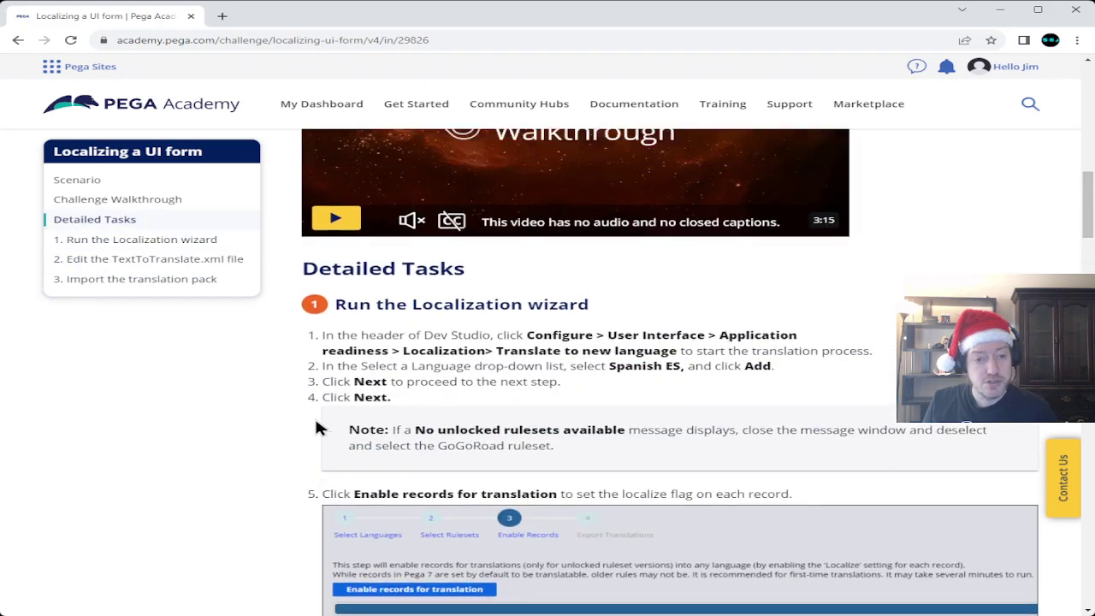
scroll(315, 419, down, 3)
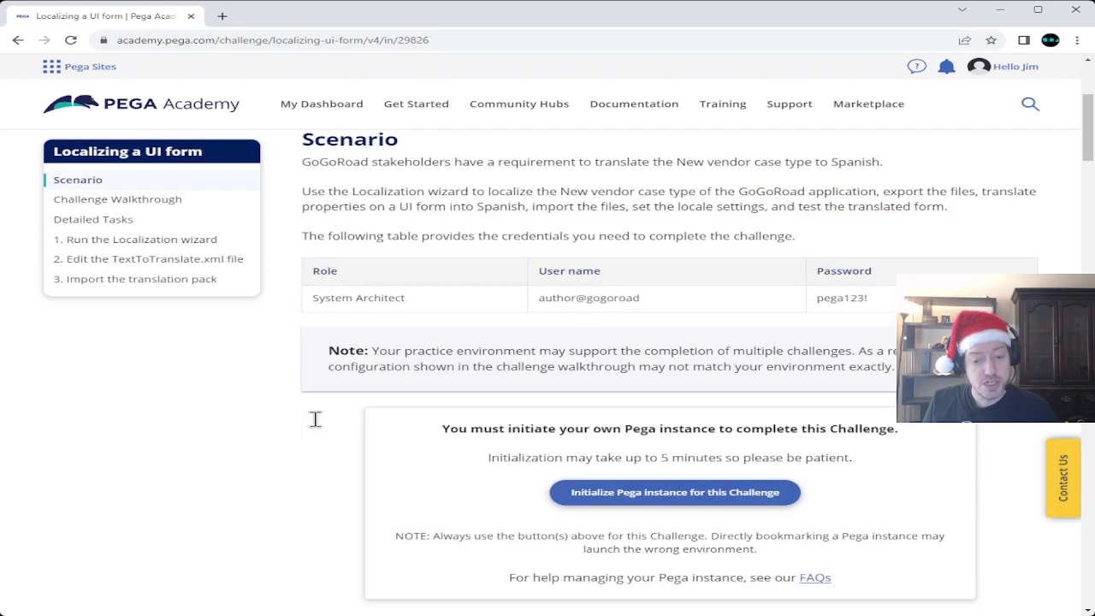
scroll(298, 384, up, 3)
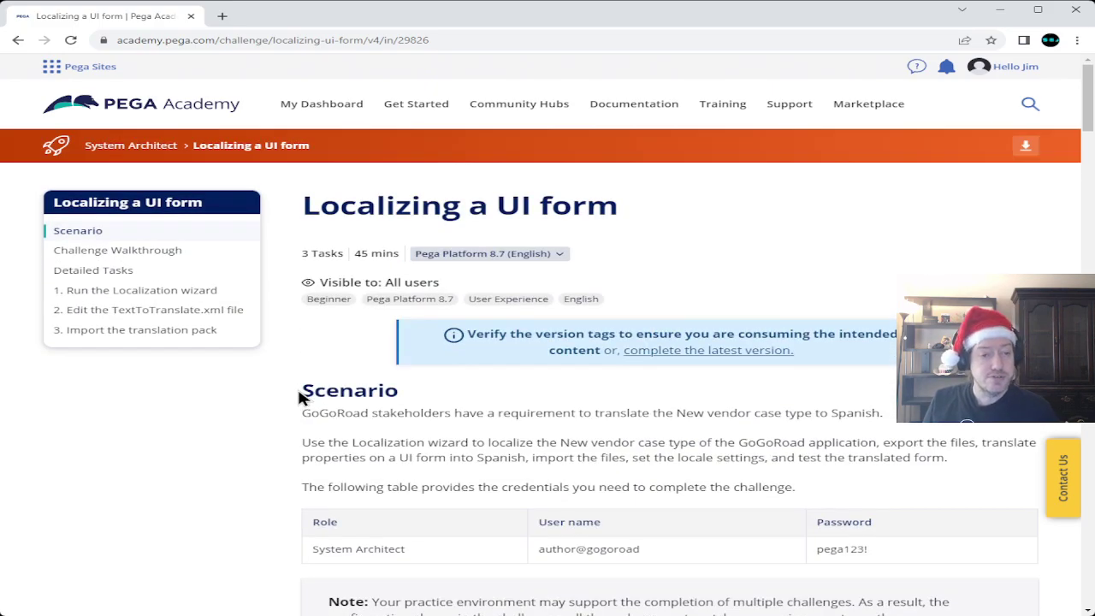
- Return to the System Architect mission and examine the modules and challenges around Simulating an external data source
click(128, 145)
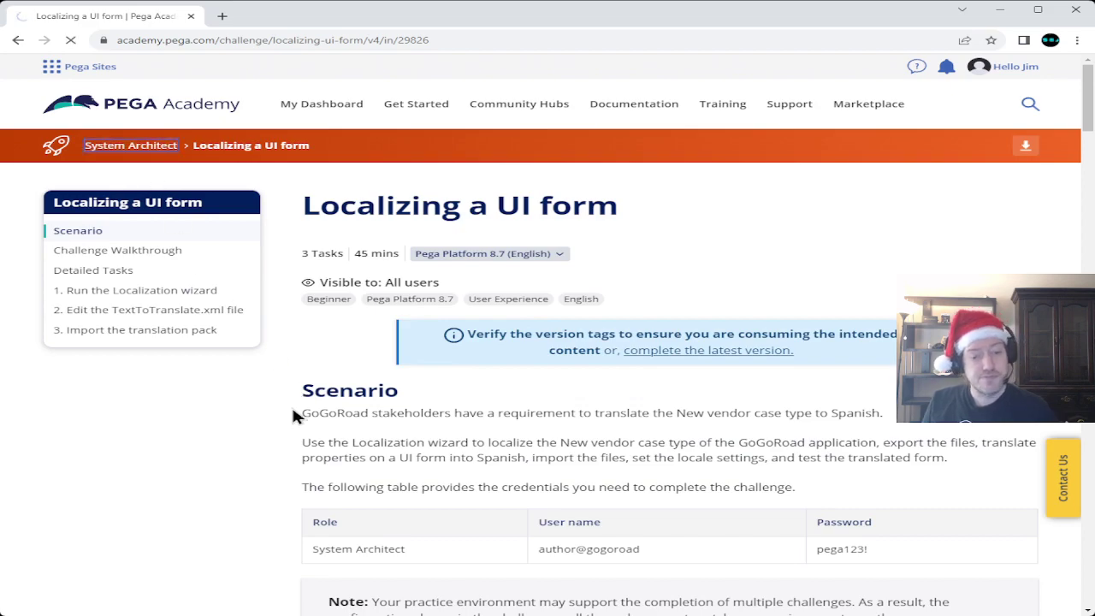
scroll(111, 426, down, 5)
scroll(109, 426, down, 20)
scroll(110, 422, down, 20)
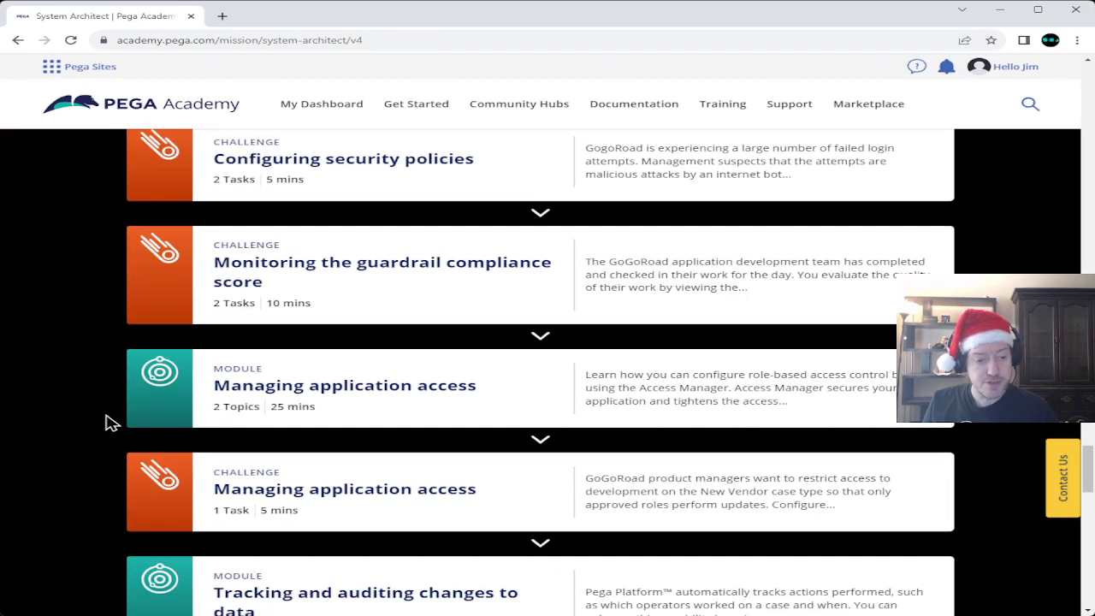
scroll(109, 423, up, 5)
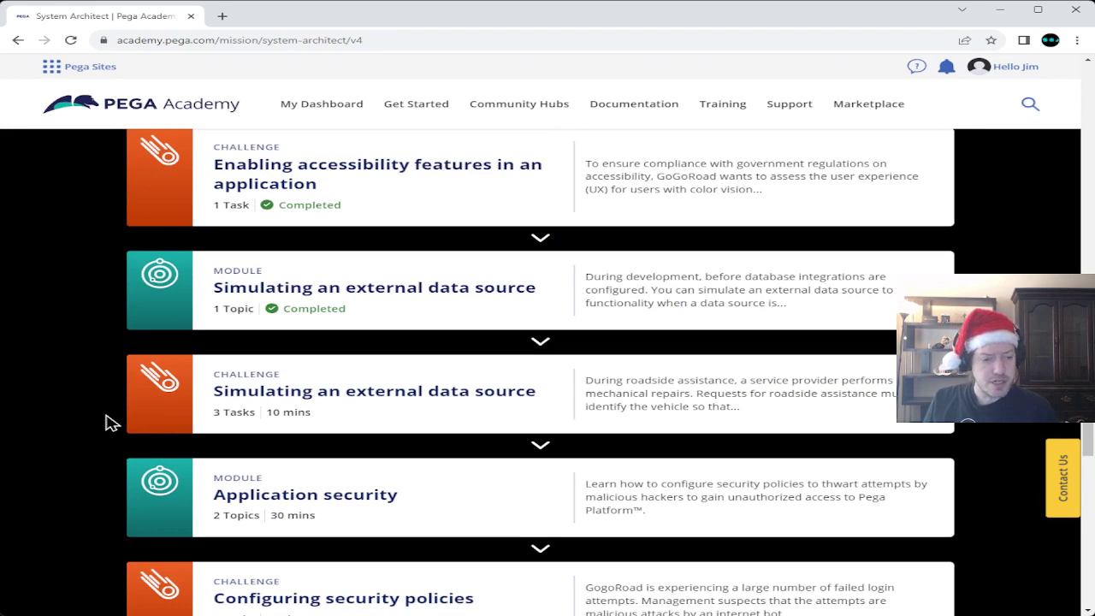
scroll(89, 425, up, 2)
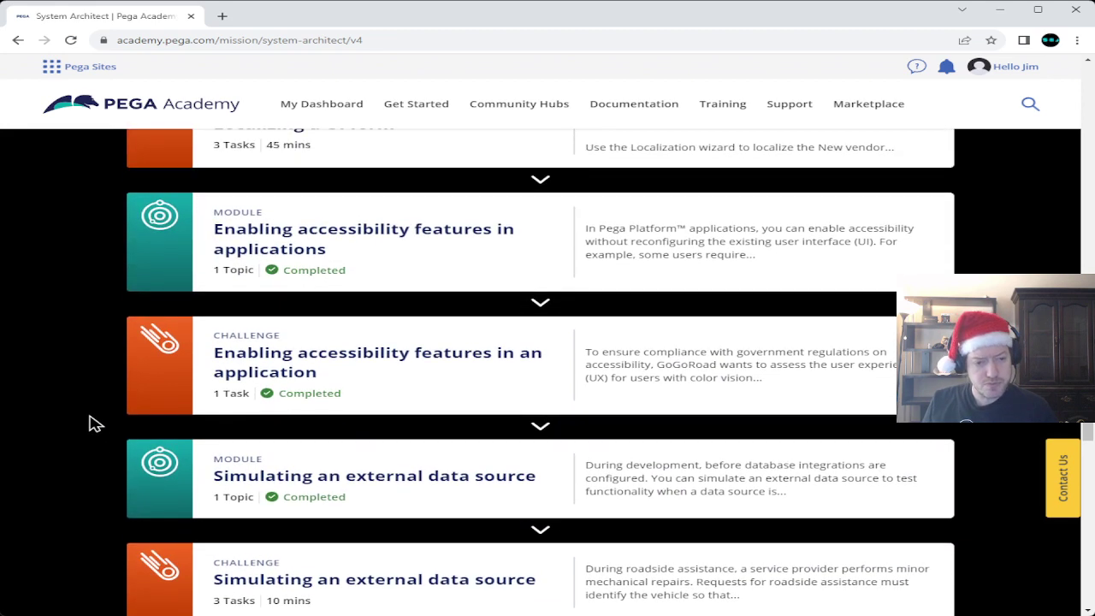
scroll(95, 423, up, 1)
scroll(95, 422, down, 2)
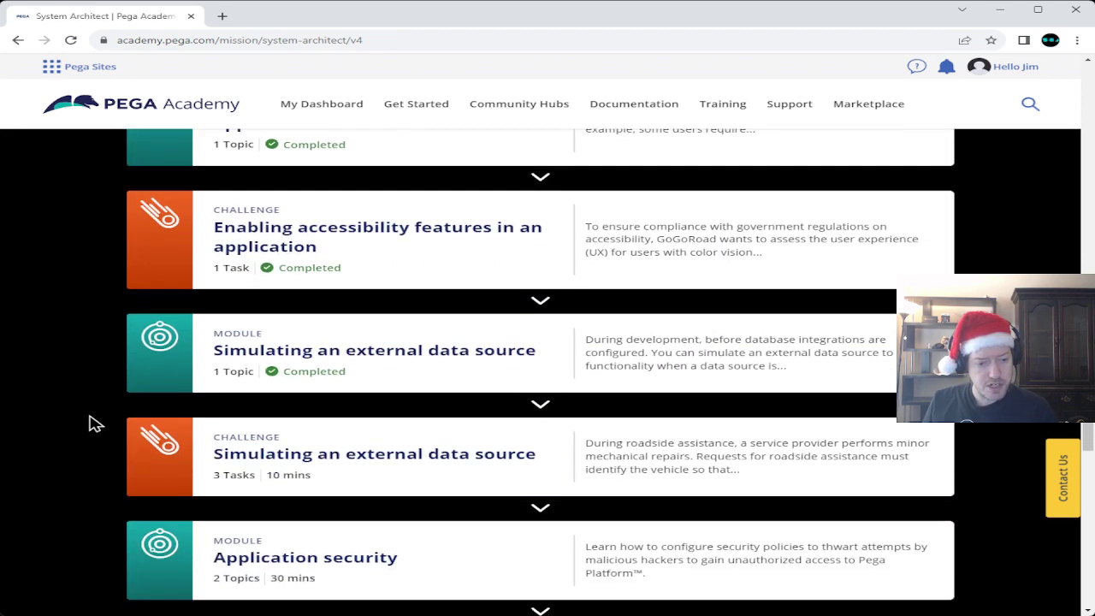
scroll(89, 424, down, 2)
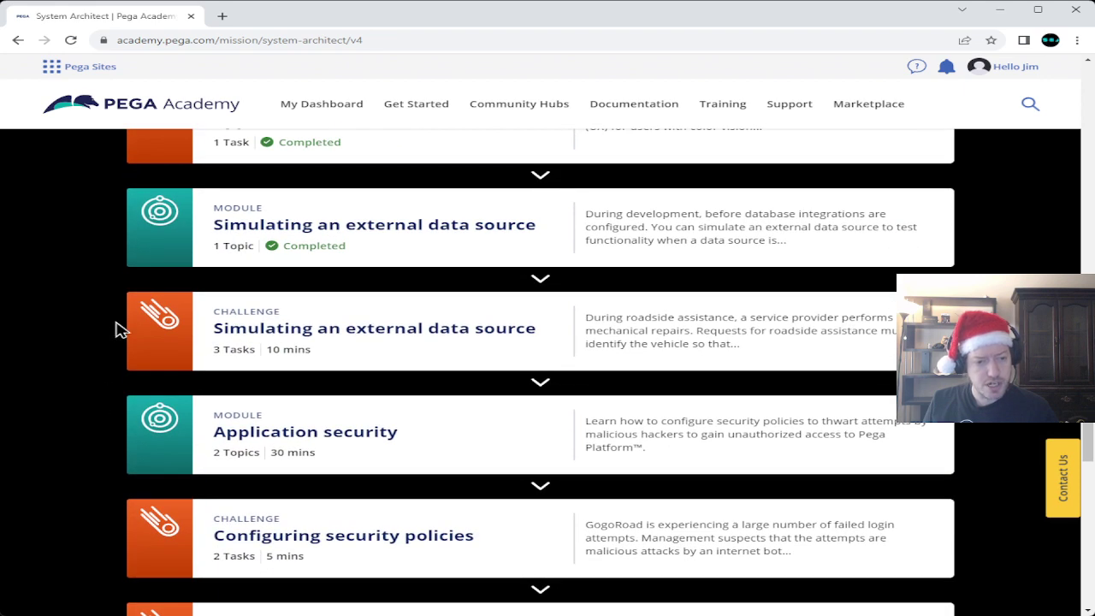
- Open the Simulating an external data source challenge and look over its walkthrough and first detailed task
click(358, 340)
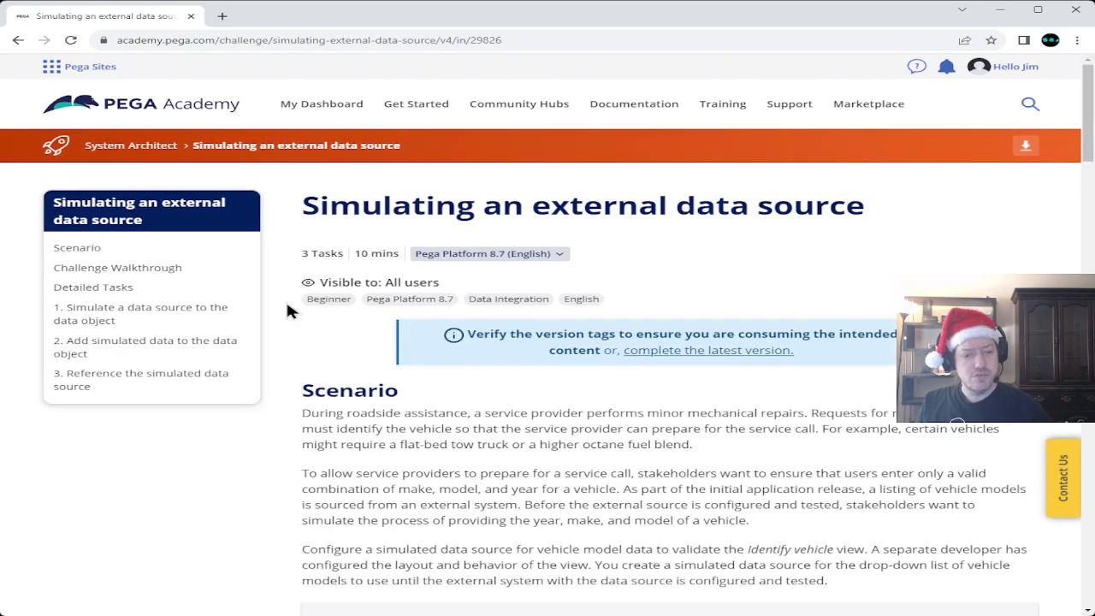
scroll(289, 311, down, 10)
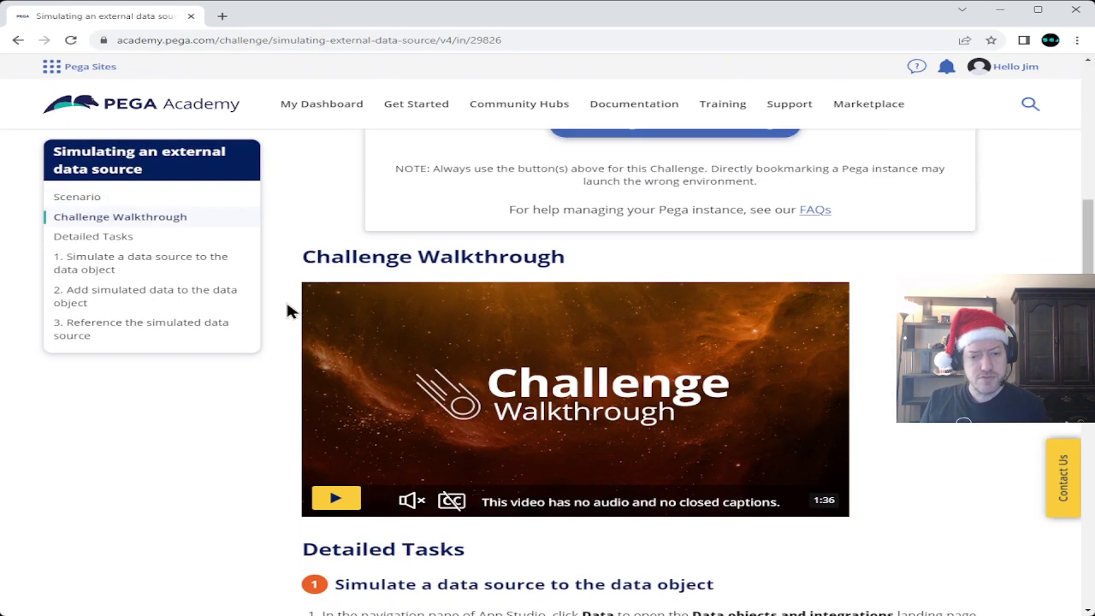
scroll(286, 272, down, 5)
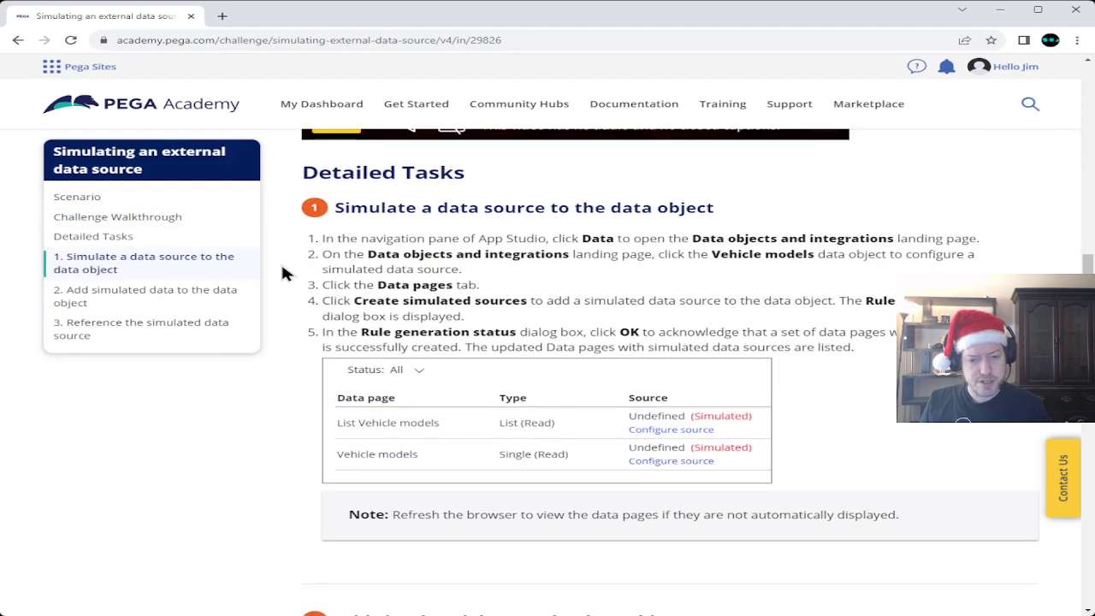
scroll(287, 273, up, 14)
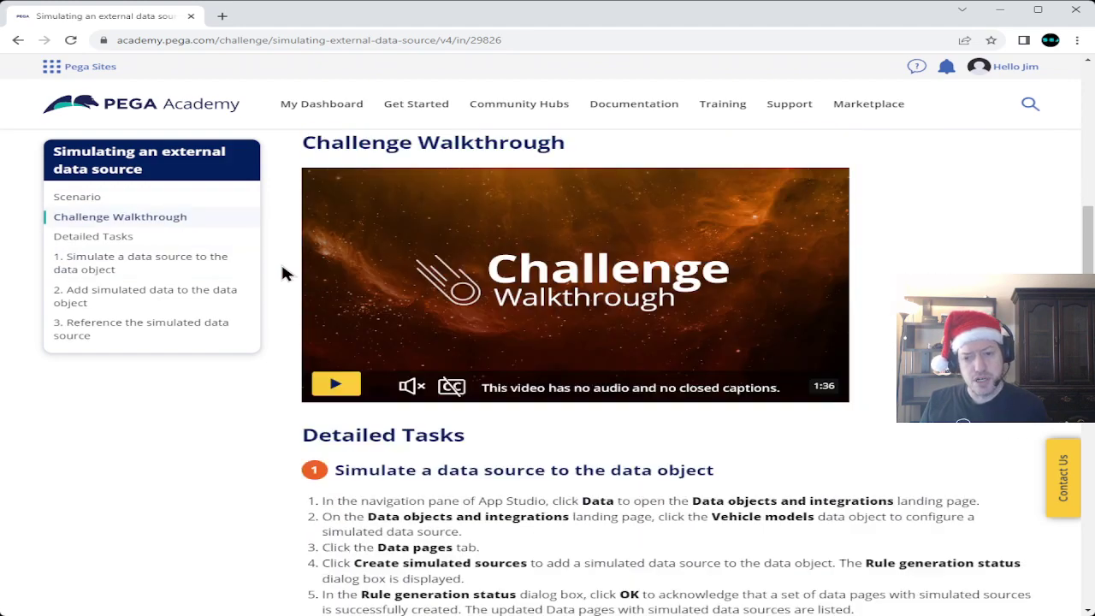
scroll(287, 272, up, 3)
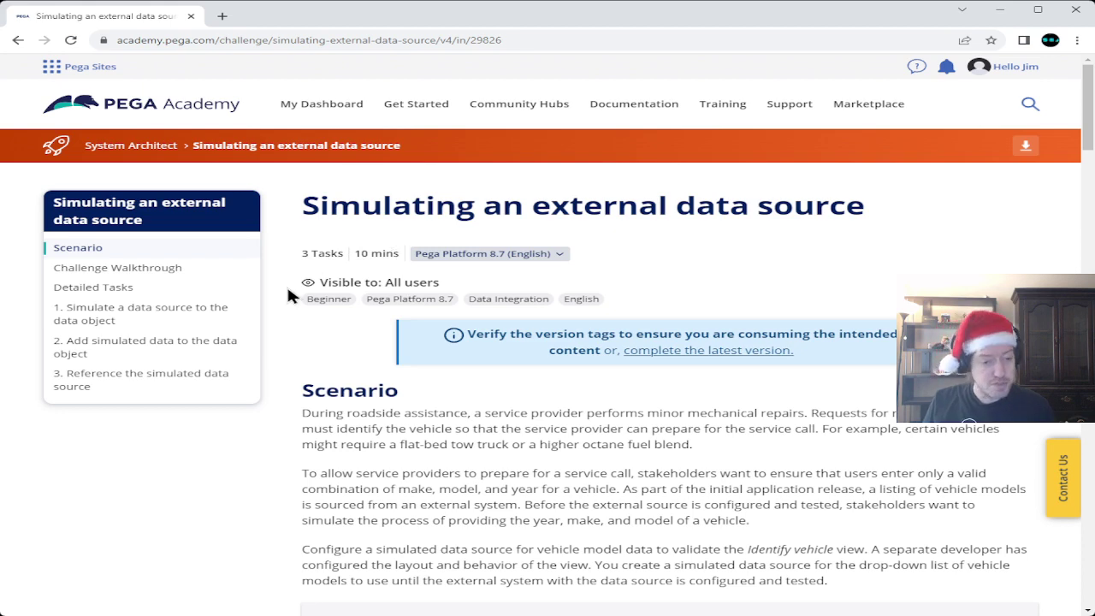
- Read the challenge scenario and initialize a Pega instance for this challenge
scroll(287, 282, down, 2)
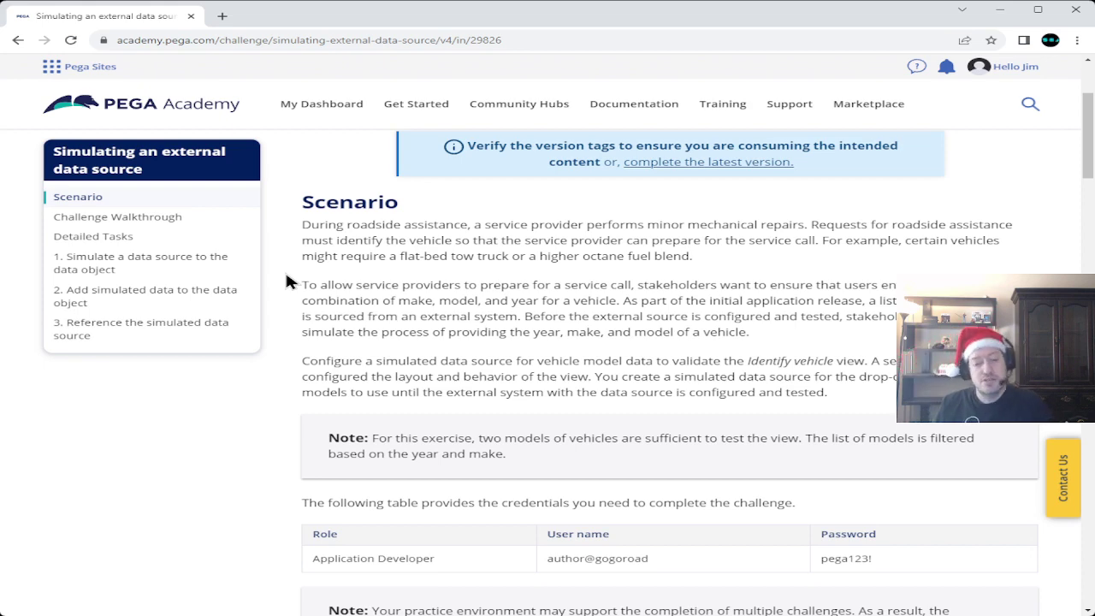
scroll(287, 282, up, 2)
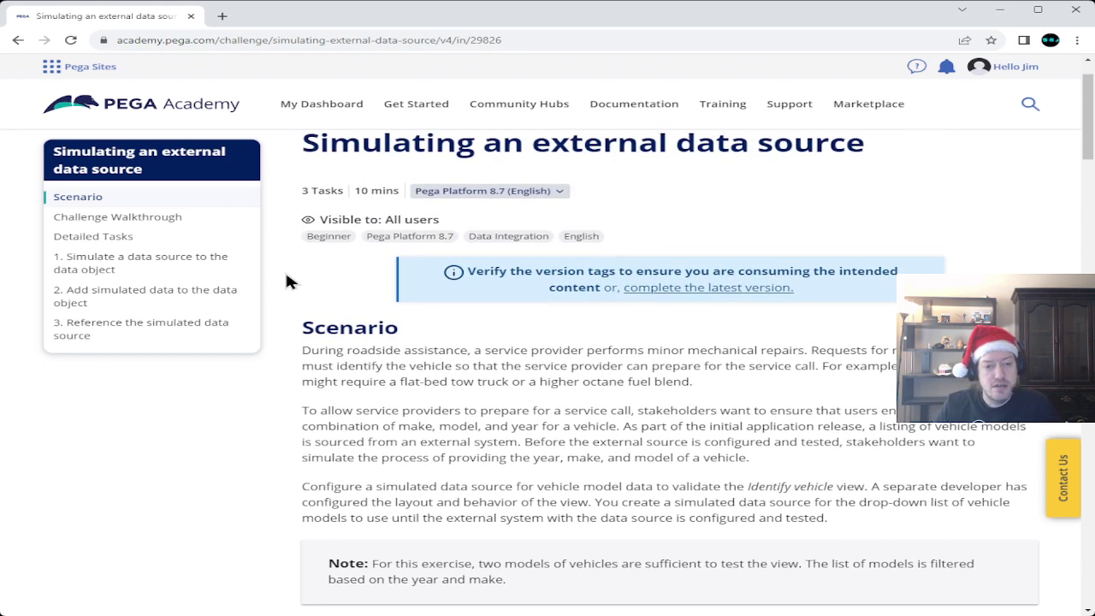
scroll(288, 282, down, 2)
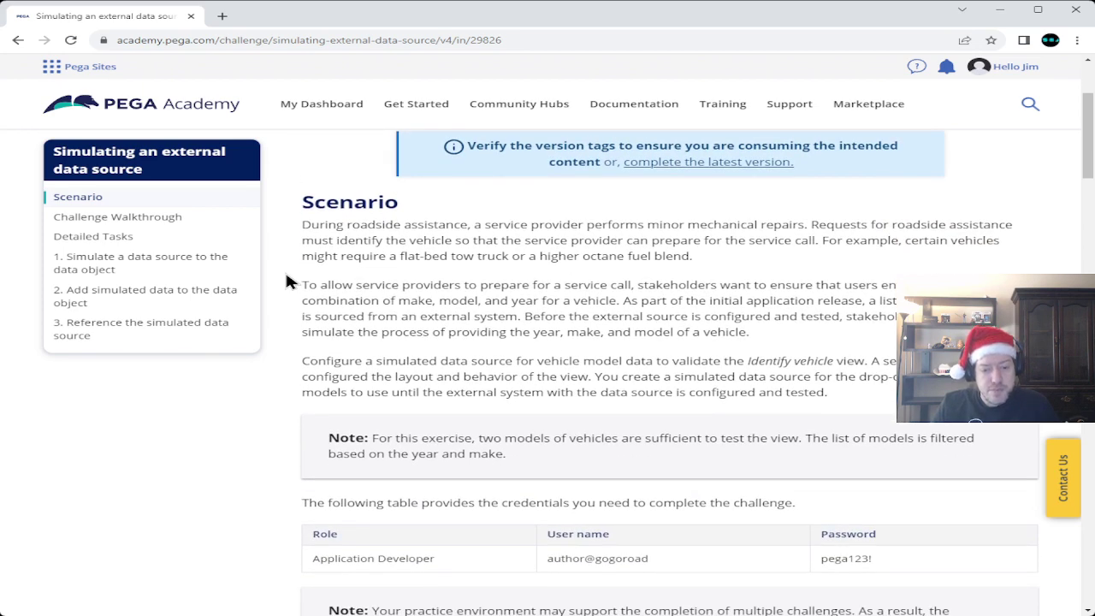
scroll(289, 282, down, 5)
click(710, 448)
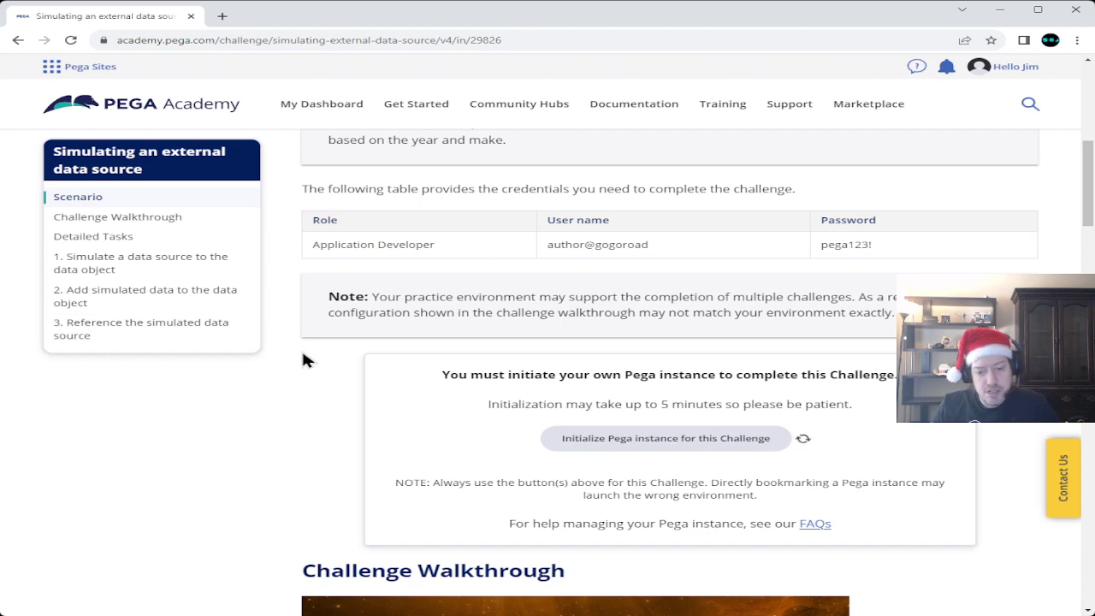
- Examine the challenge walkthrough section, the steps for simulating a data source to the data object, and the instance preparation notice
scroll(301, 325, down, 5)
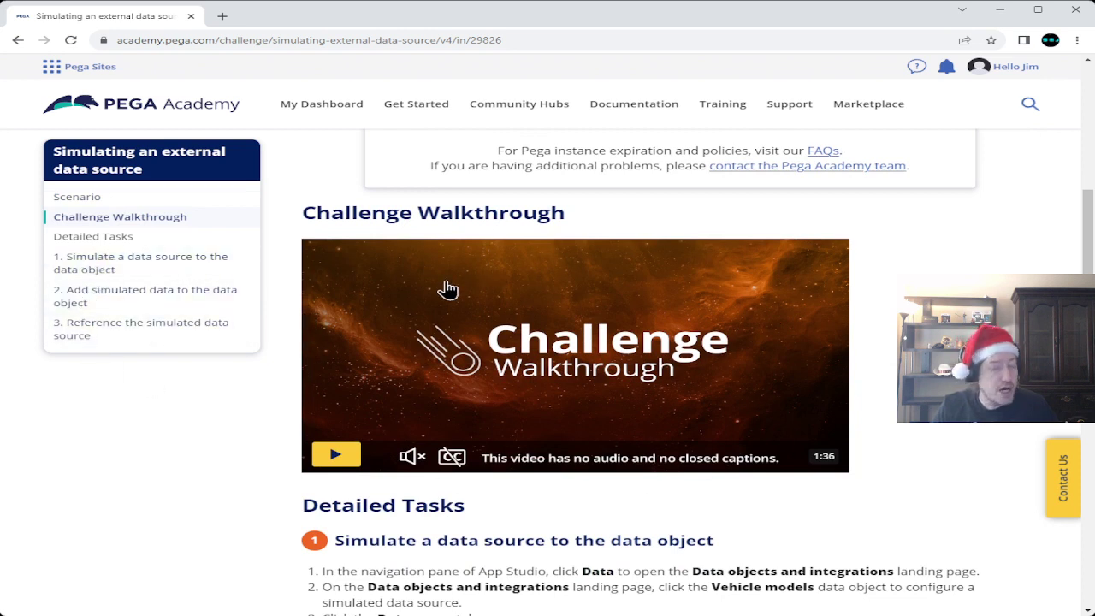
scroll(276, 377, down, 4)
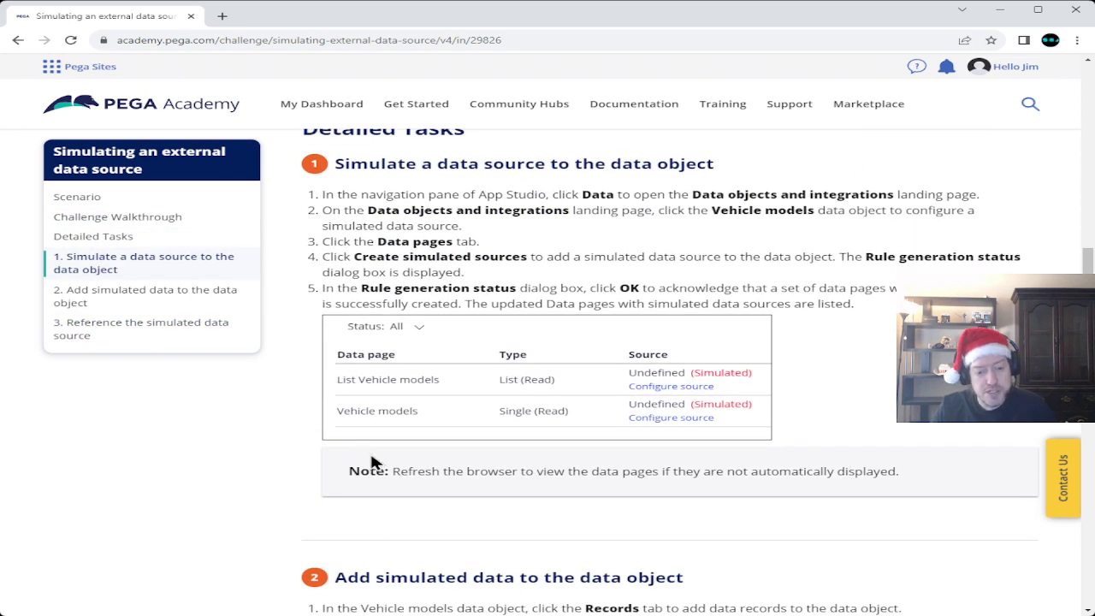
scroll(374, 462, up, 1)
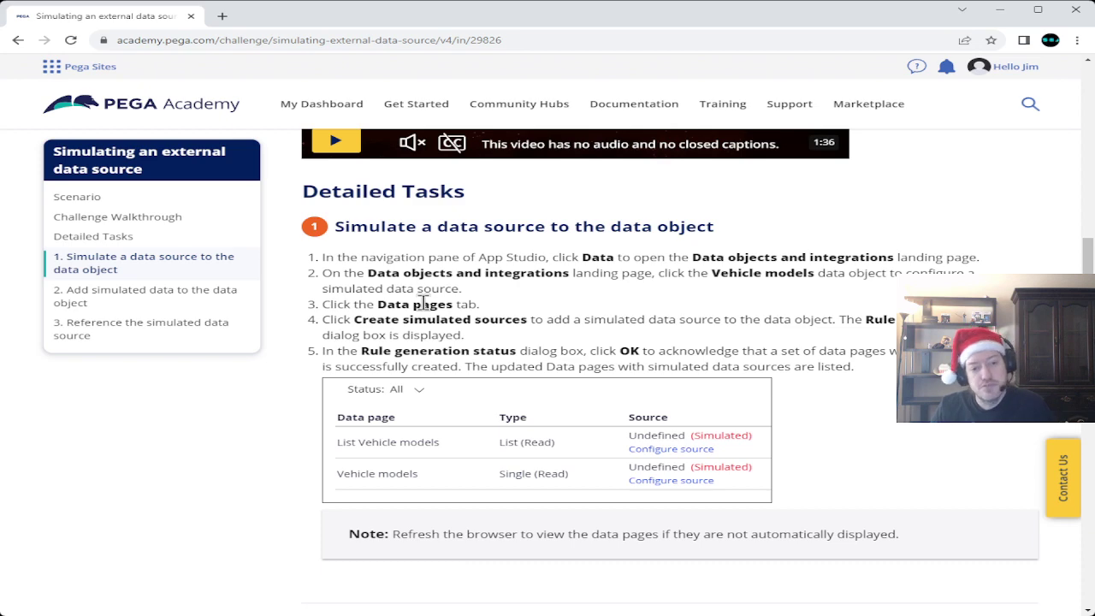
scroll(359, 320, up, 3)
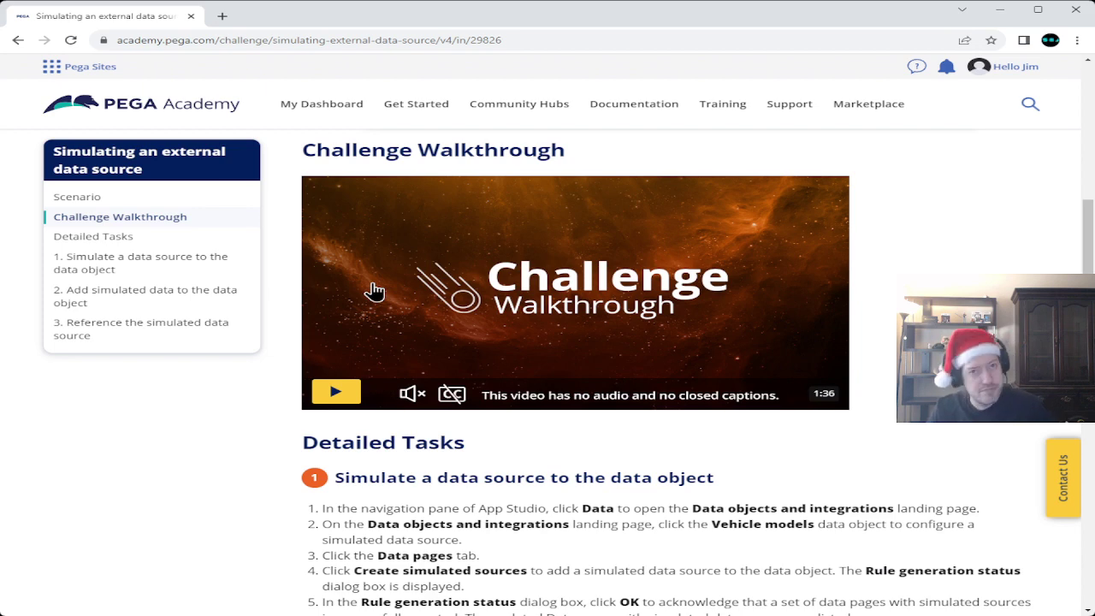
scroll(288, 337, up, 2)
scroll(288, 336, up, 2)
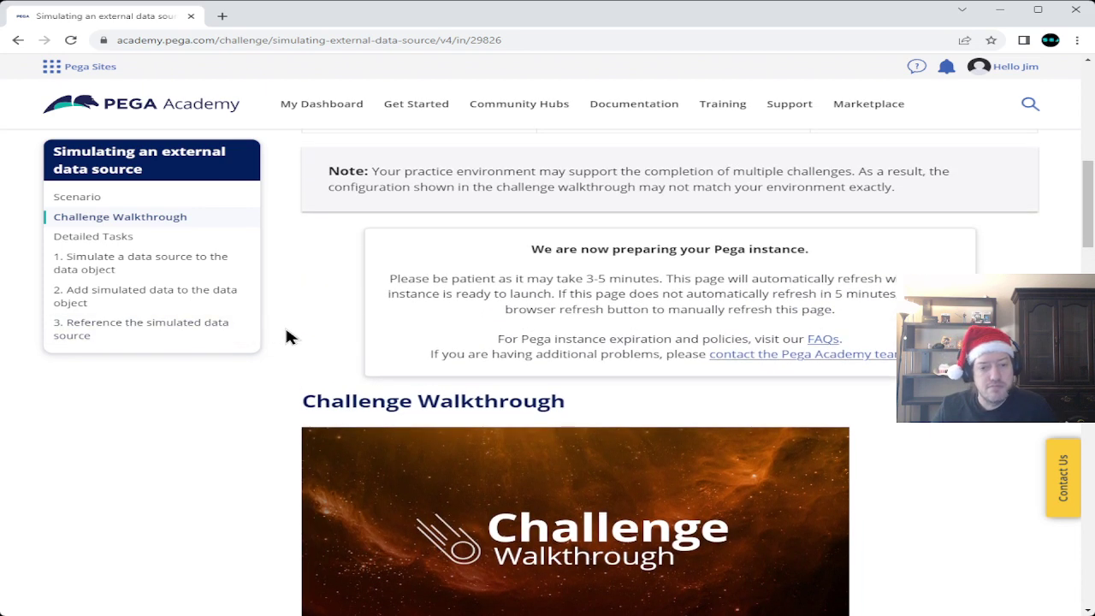
scroll(282, 381, down, 2)
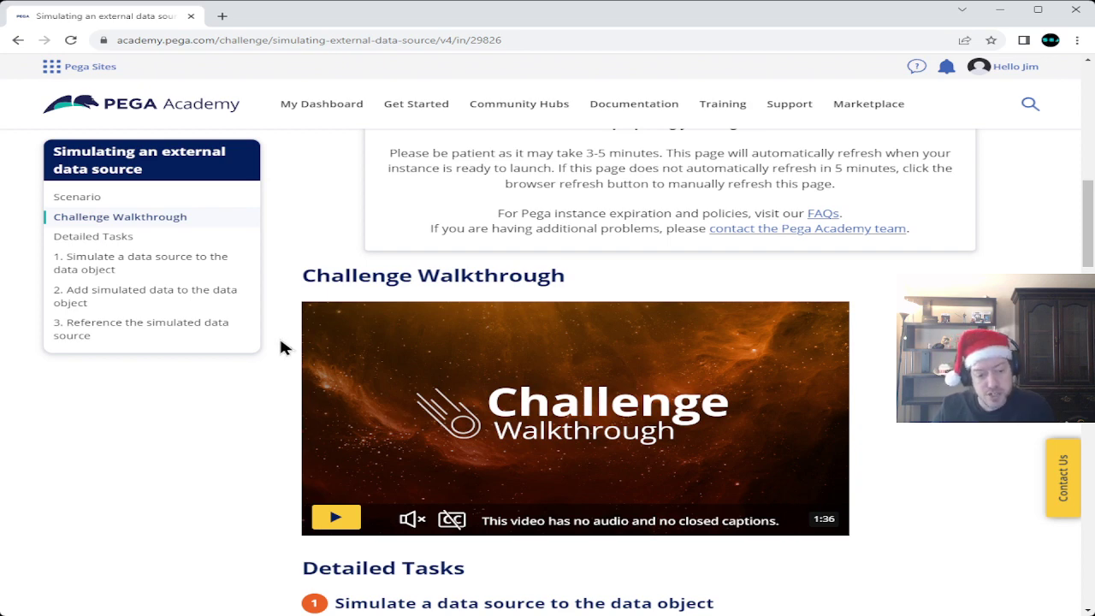
scroll(285, 347, down, 4)
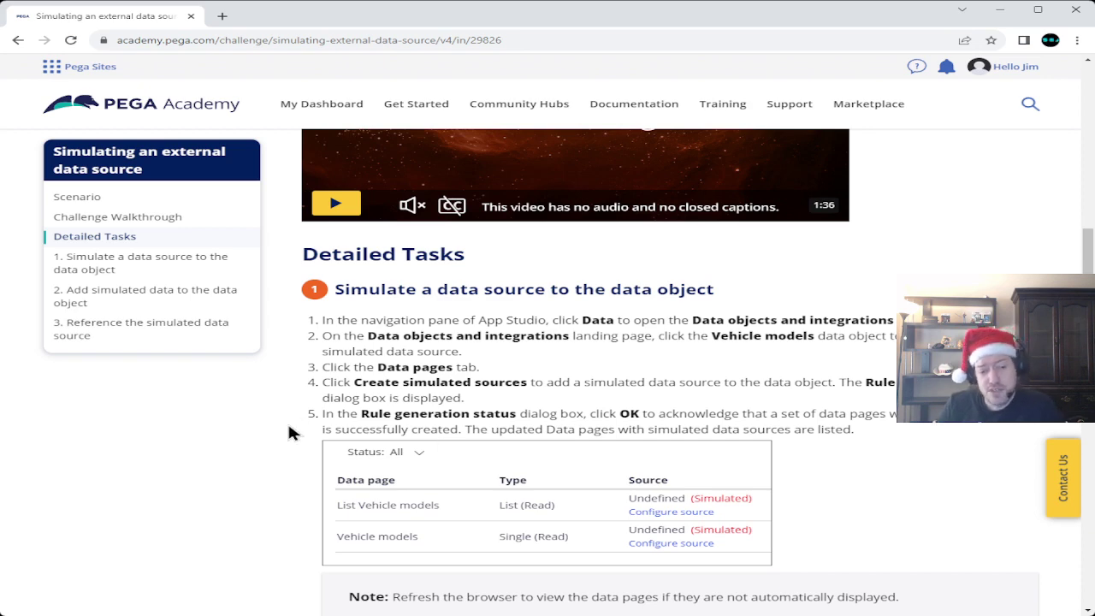
scroll(288, 428, up, 8)
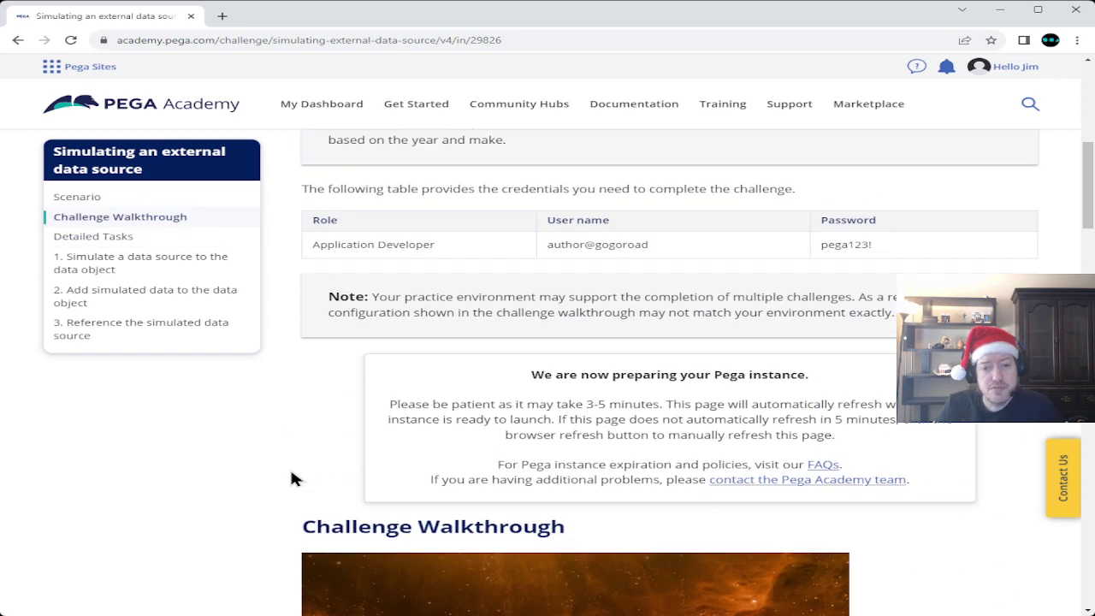
- Reread the scenario and highlight the sentence about a separate developer having configured the layout and behavior of the view
scroll(291, 478, up, 4)
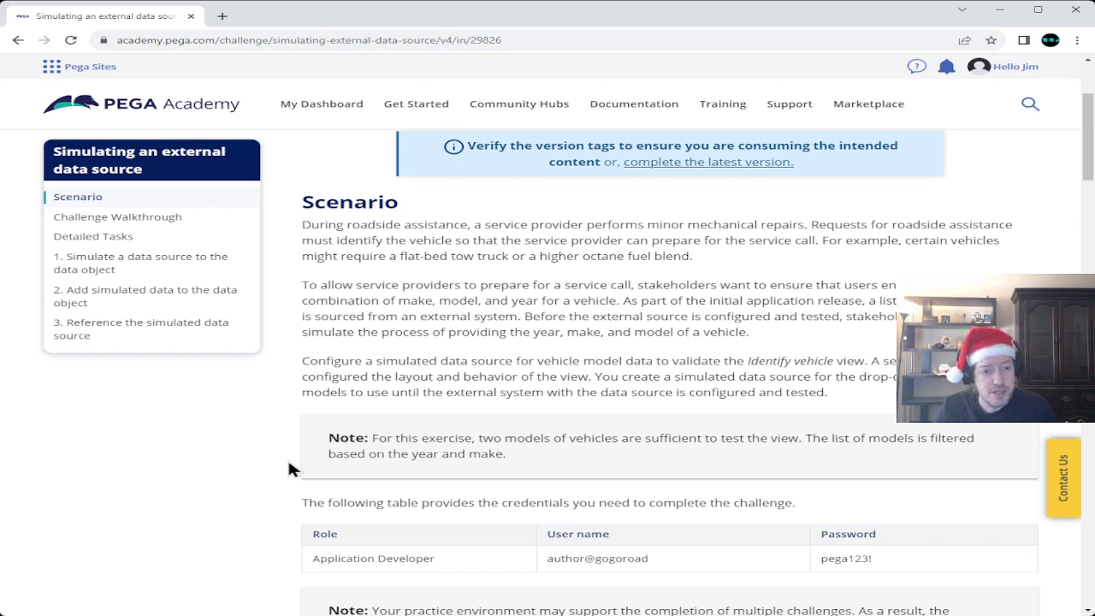
scroll(288, 466, down, 2)
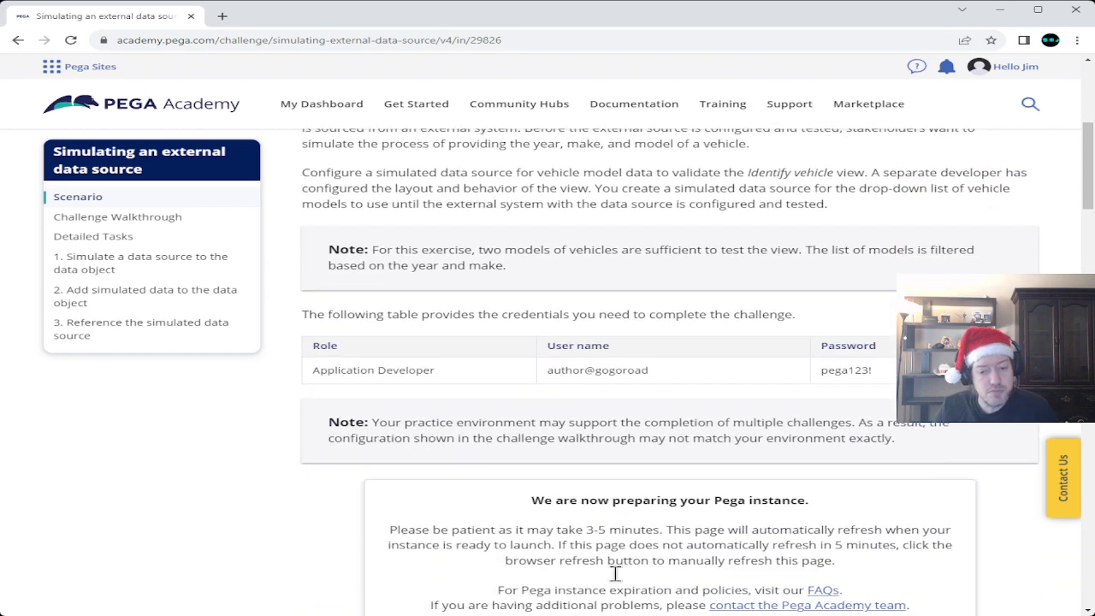
scroll(273, 513, up, 3)
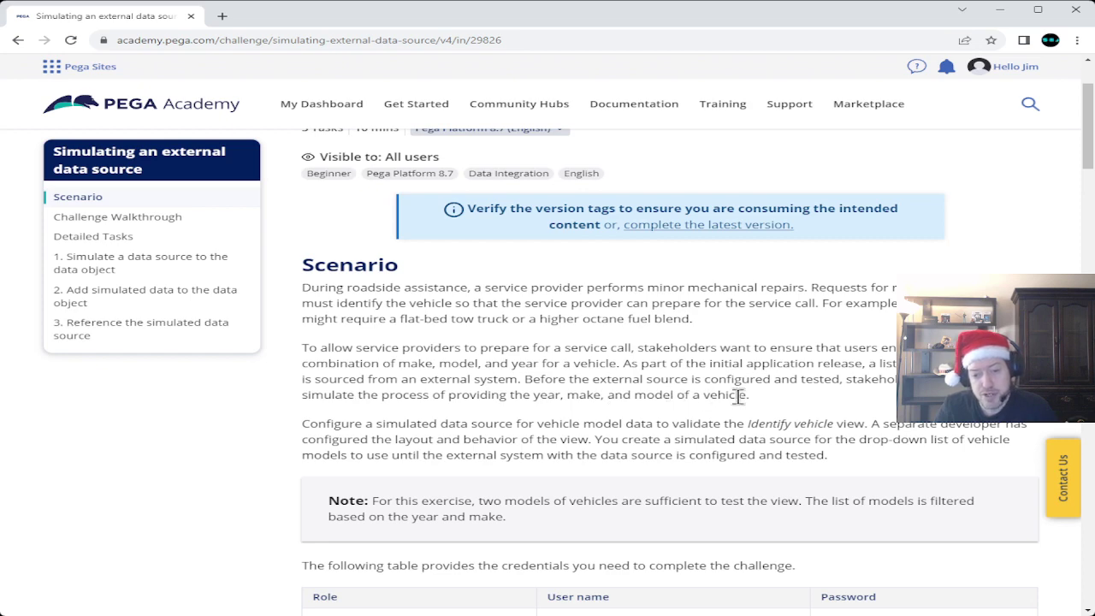
scroll(297, 383, down, 2)
scroll(297, 384, down, 1)
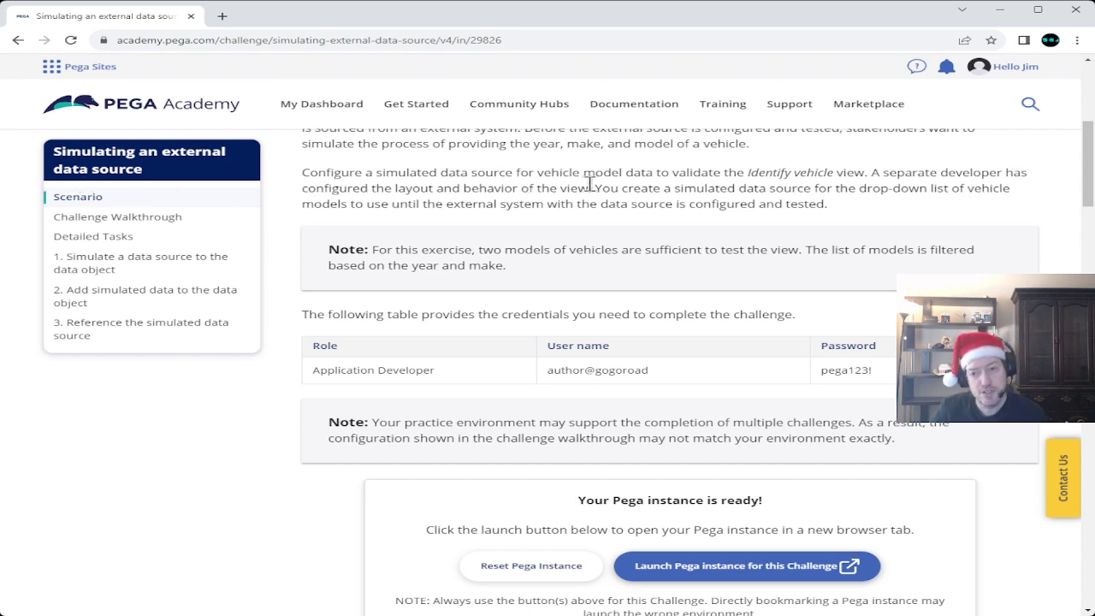
drag(871, 173, 590, 193)
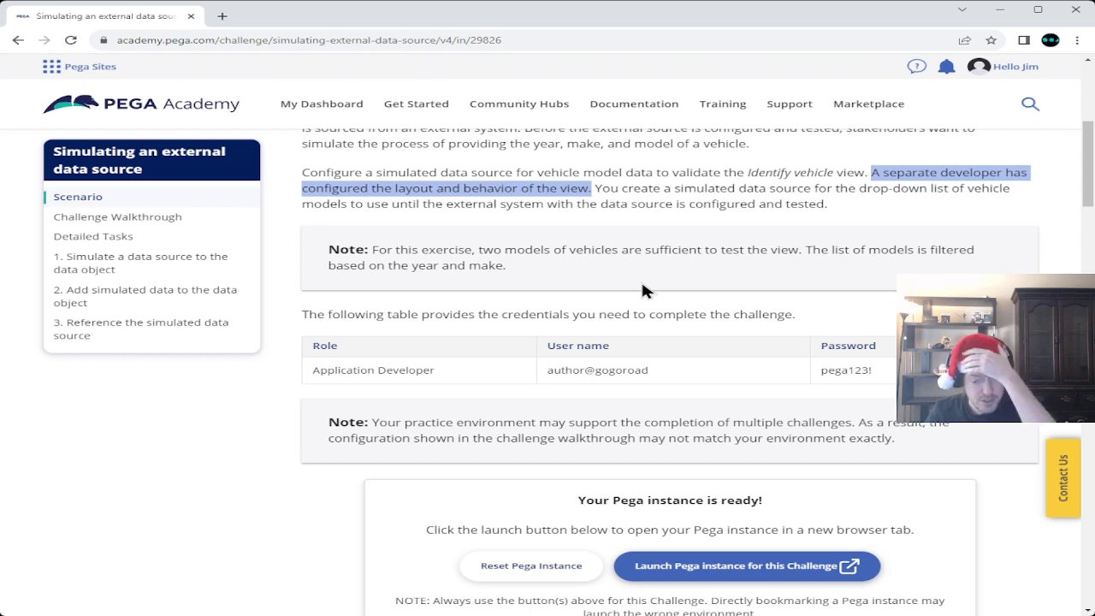
click(889, 187)
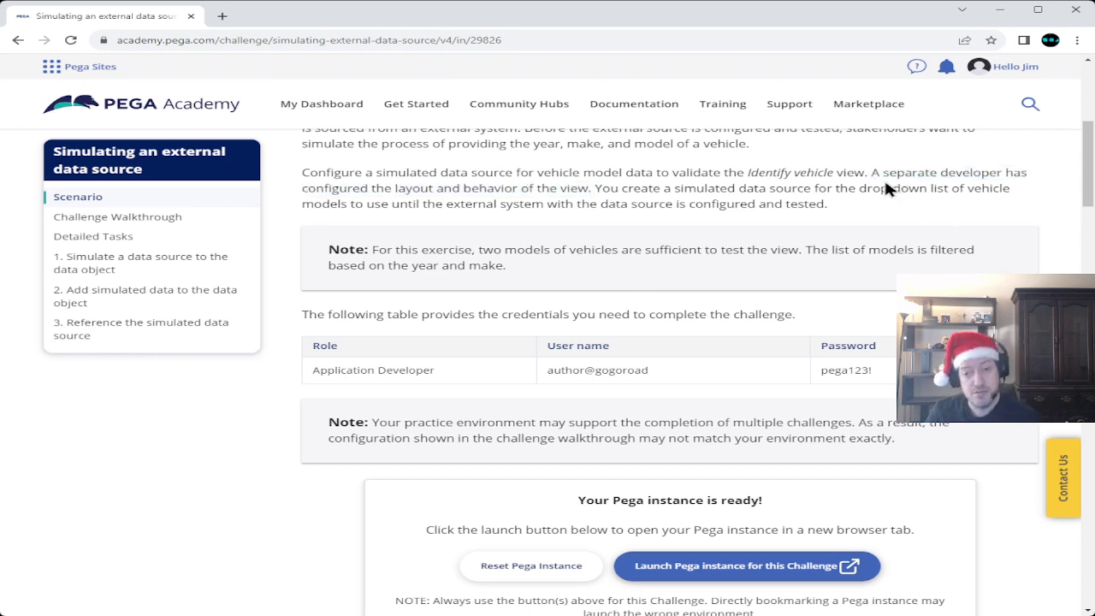
drag(871, 172, 592, 189)
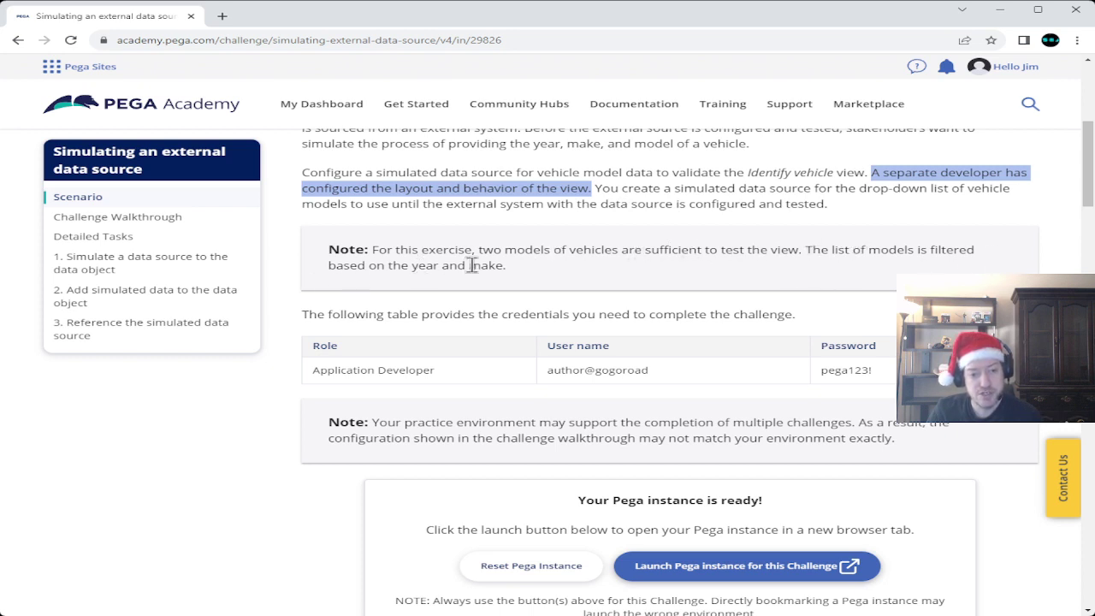
- Launch the Pega instance for this challenge and log in with the Application Developer user name and password from the credentials table
scroll(310, 214, down, 2)
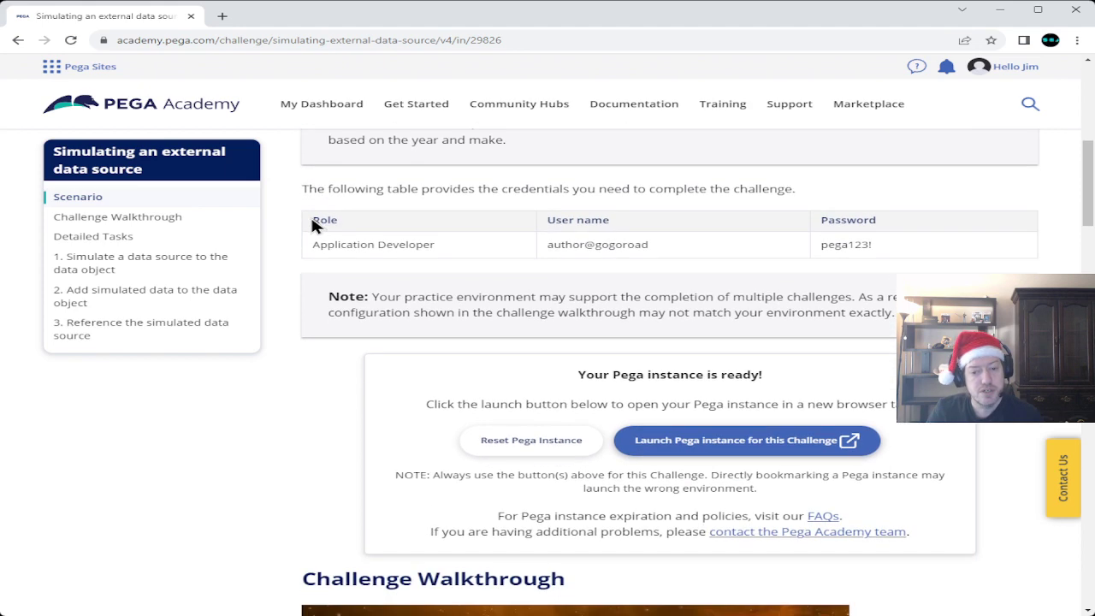
click(777, 448)
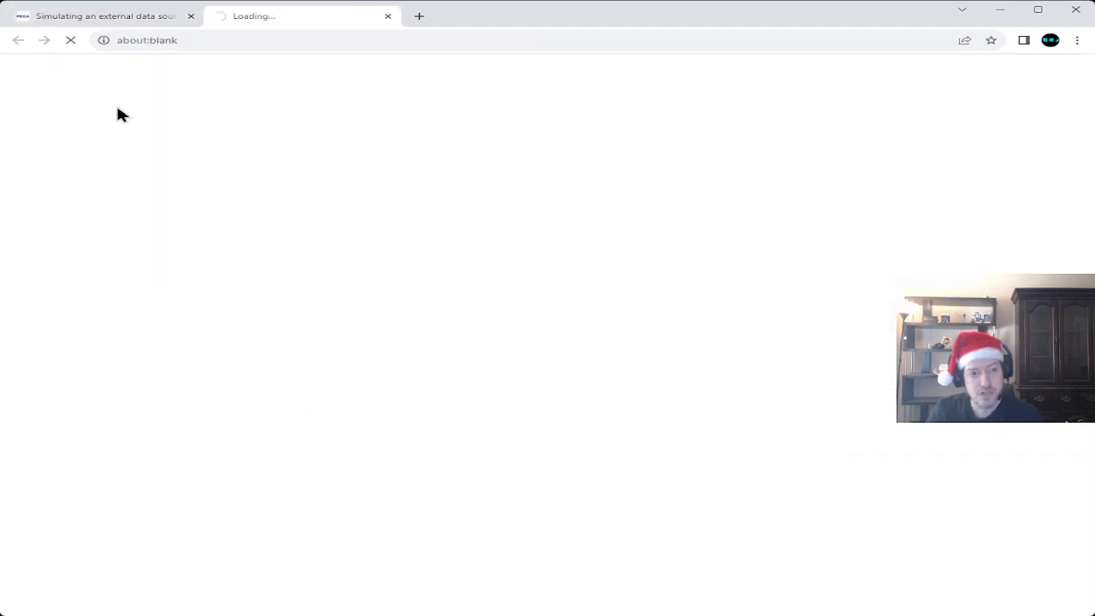
click(94, 15)
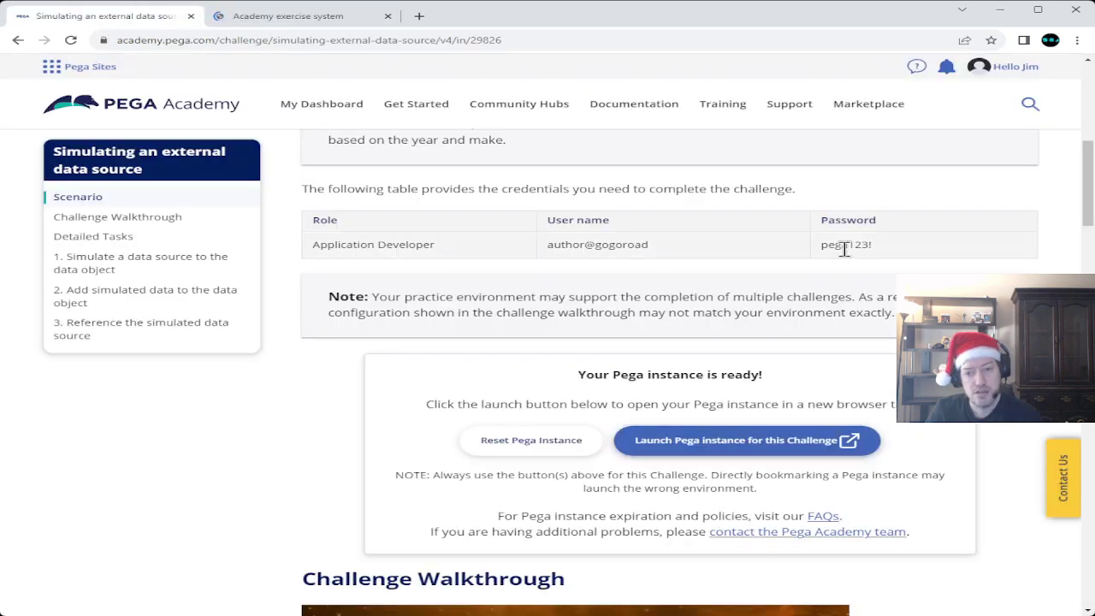
drag(820, 246, 885, 255)
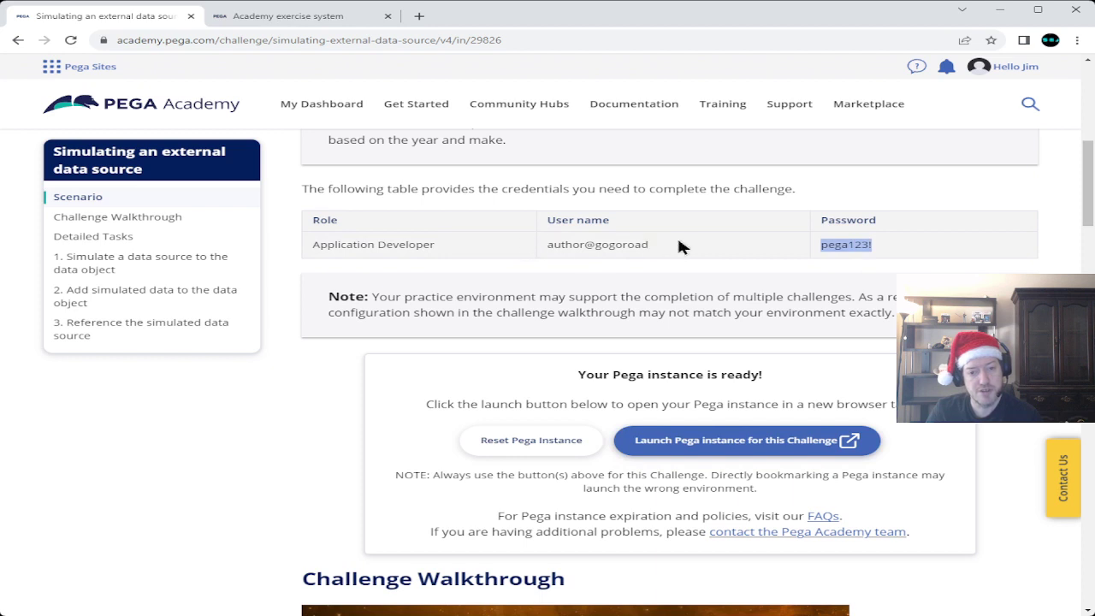
click(291, 17)
click(494, 299)
key(ctrl+v)
click(491, 273)
text(author@gogoroad)
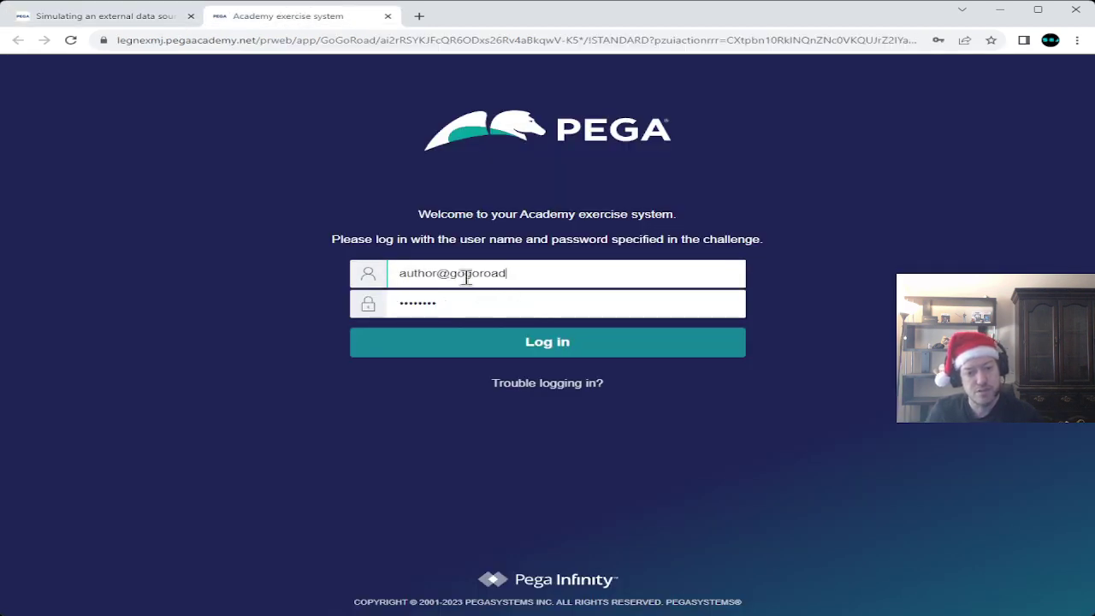
click(560, 352)
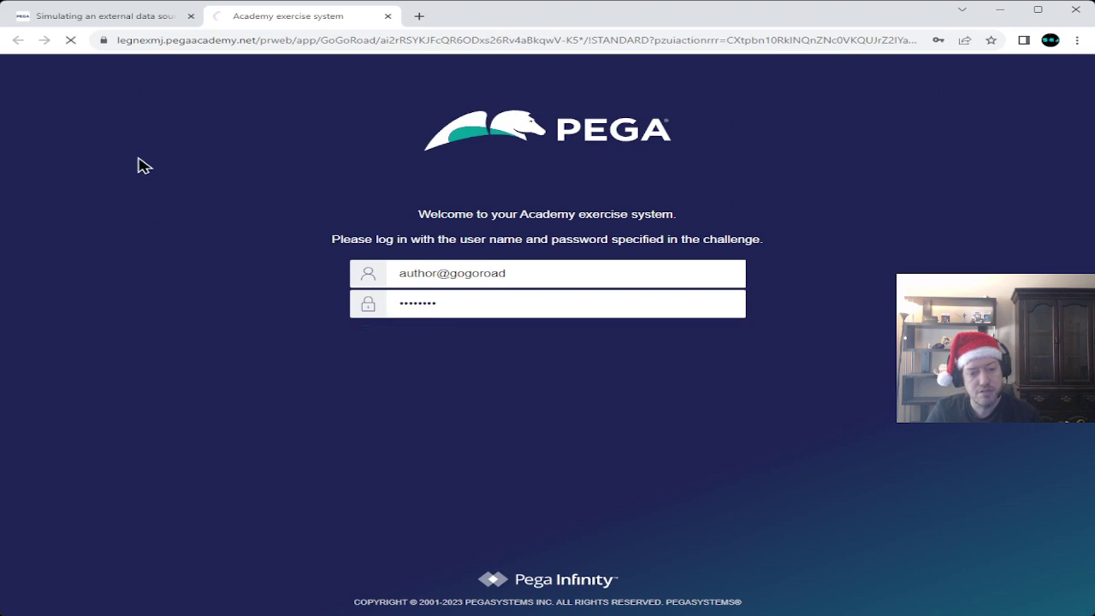
- Return to the challenge page and read the detailed tasks on simulating a data source and adding simulated data to the data object
click(111, 18)
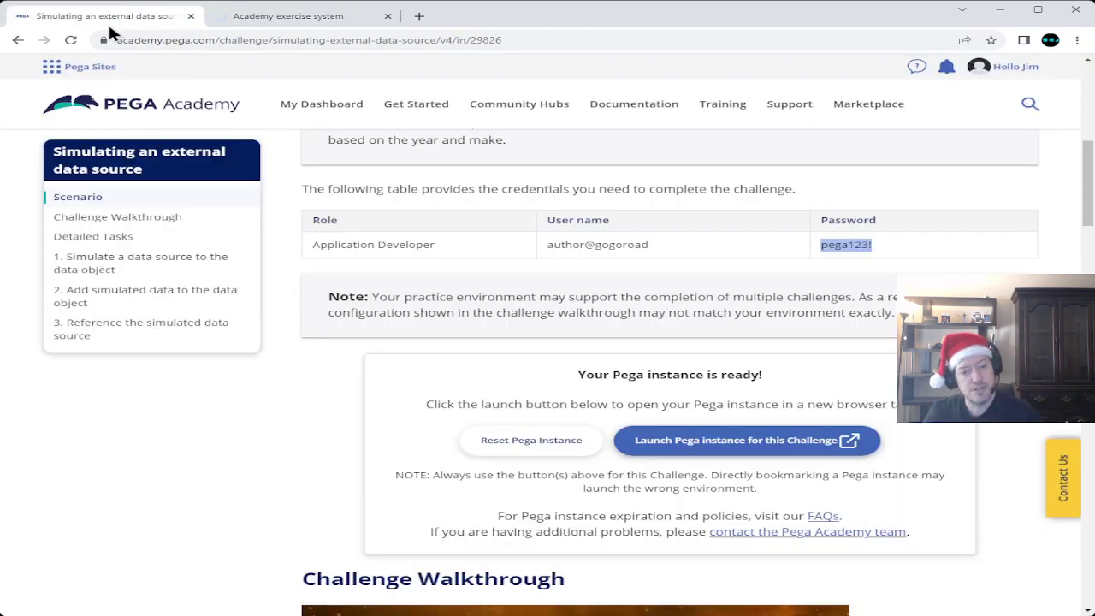
scroll(278, 262, down, 8)
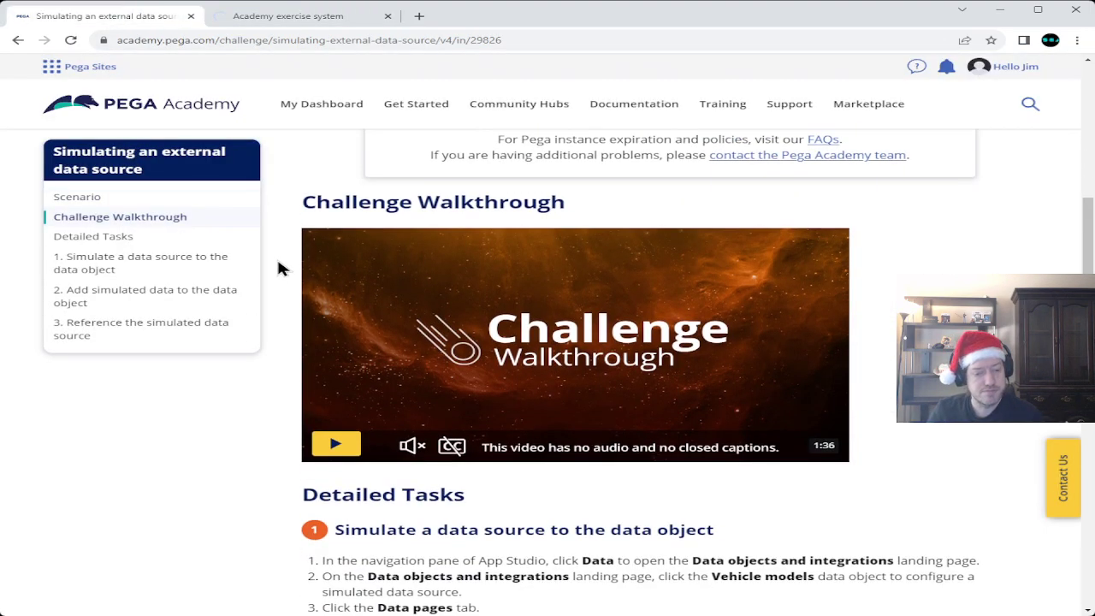
scroll(278, 268, down, 1)
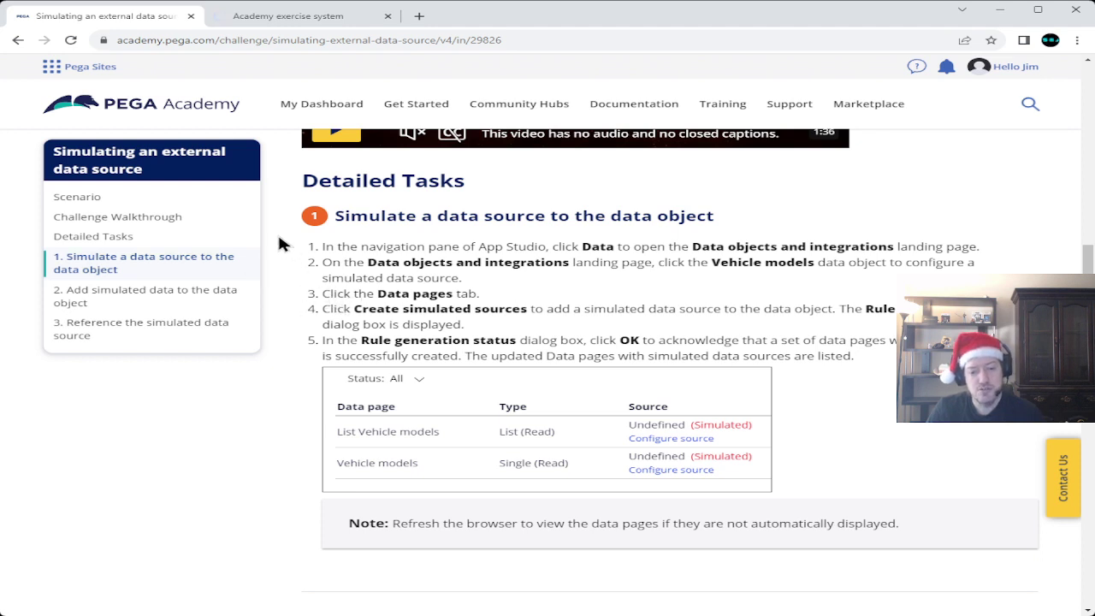
scroll(279, 240, down, 4)
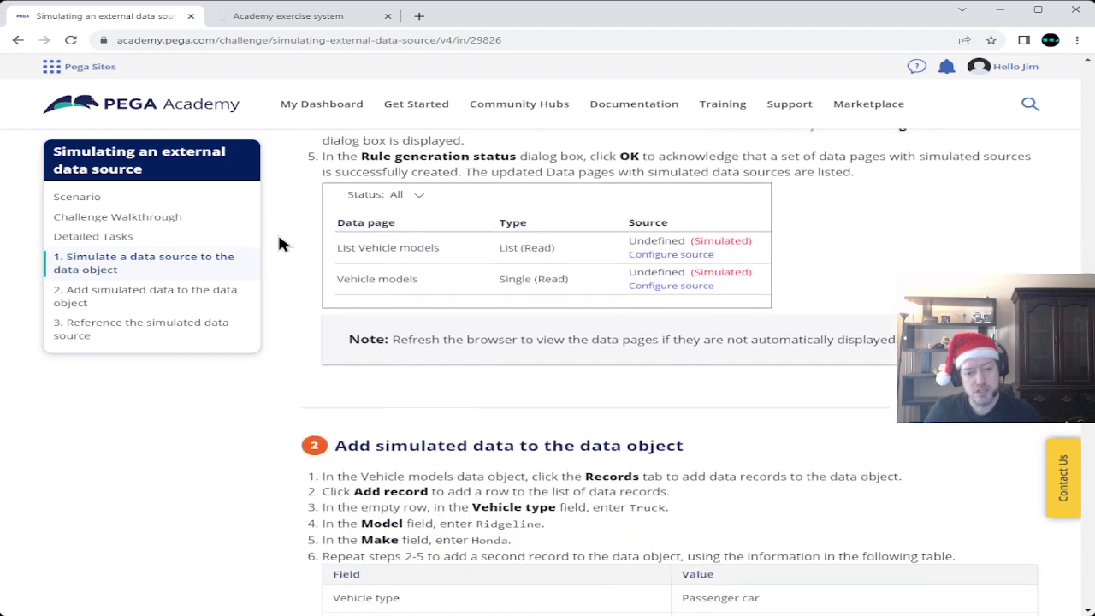
scroll(279, 244, down, 1)
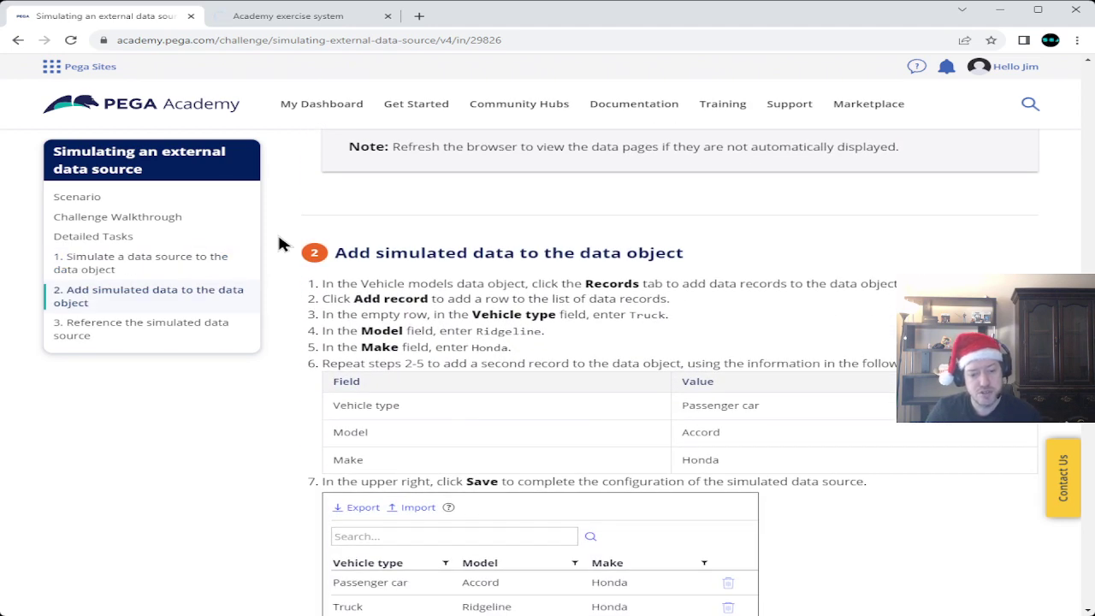
- Read through the remaining challenge tasks and the Confirm your work section, and return to the steps for simulating a data source
scroll(279, 244, down, 3)
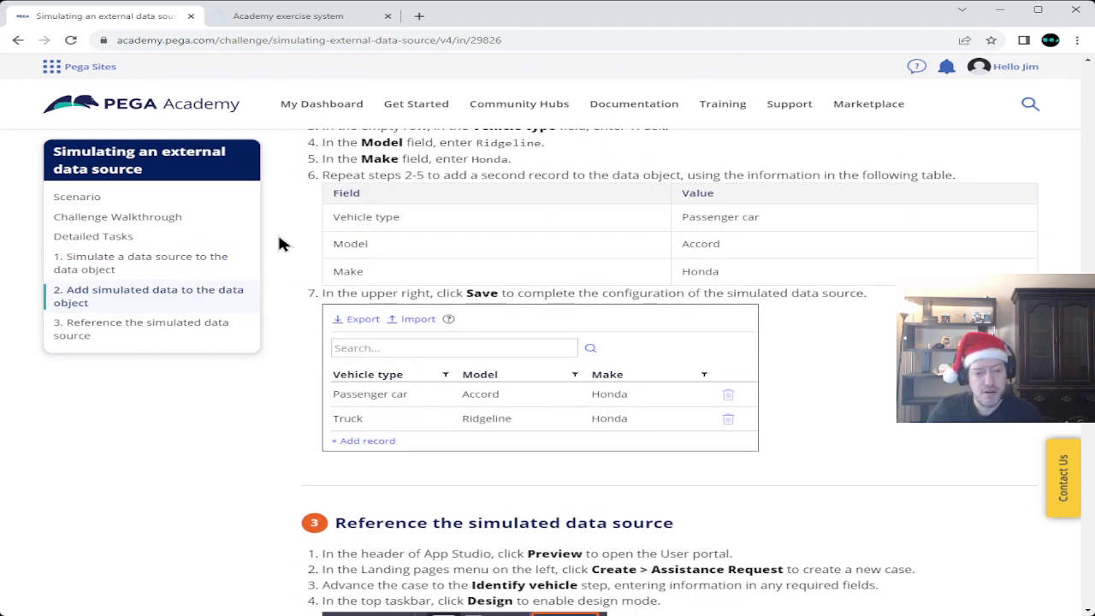
scroll(279, 244, down, 5)
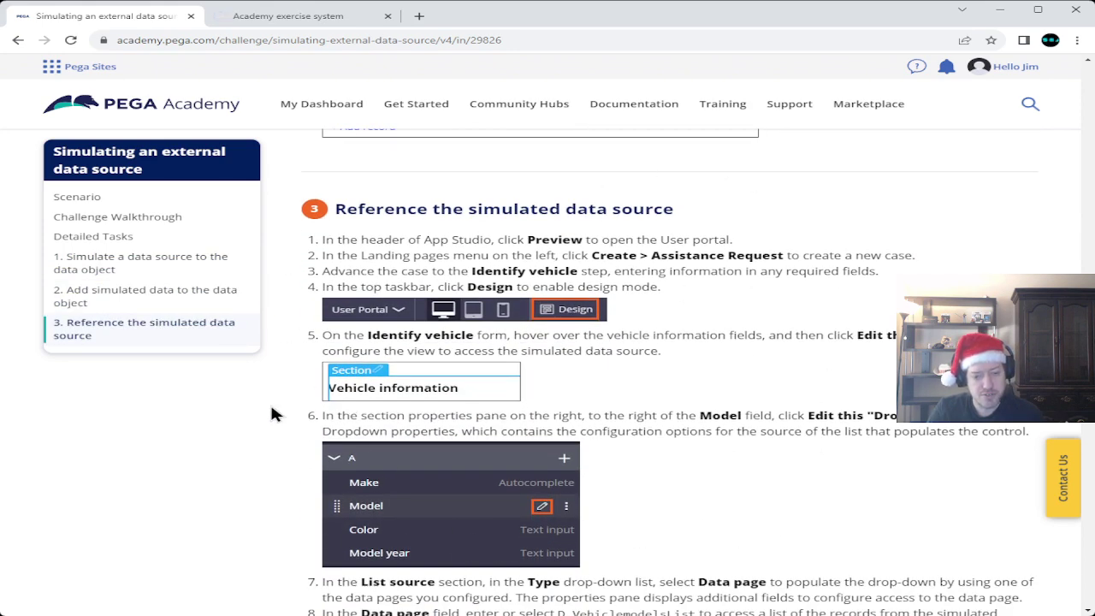
scroll(287, 324, down, 7)
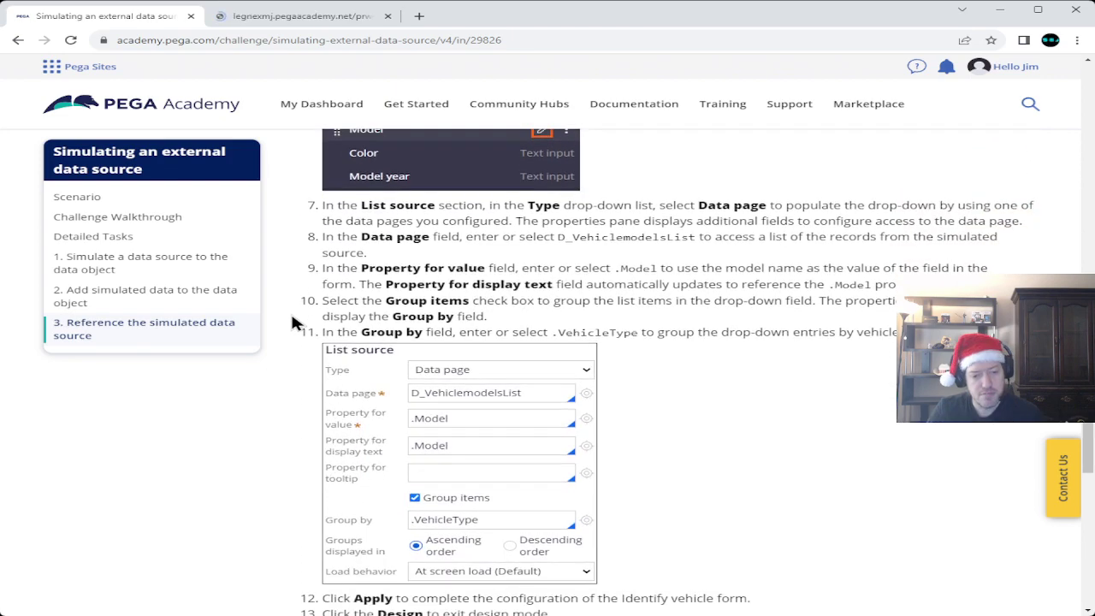
scroll(291, 323, down, 5)
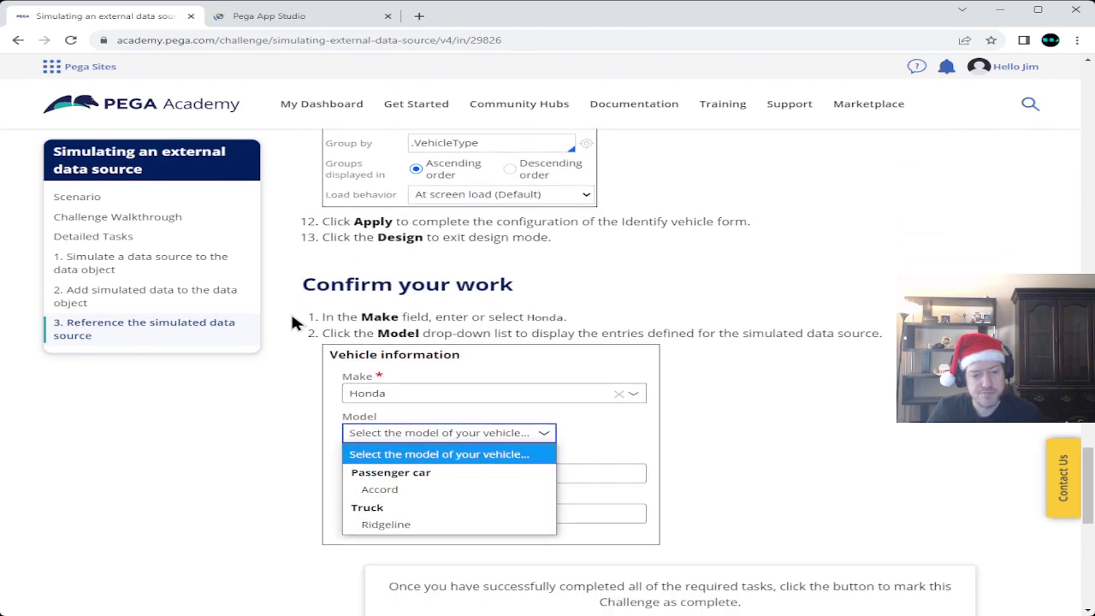
scroll(290, 323, up, 5)
scroll(292, 322, up, 6)
scroll(292, 316, up, 4)
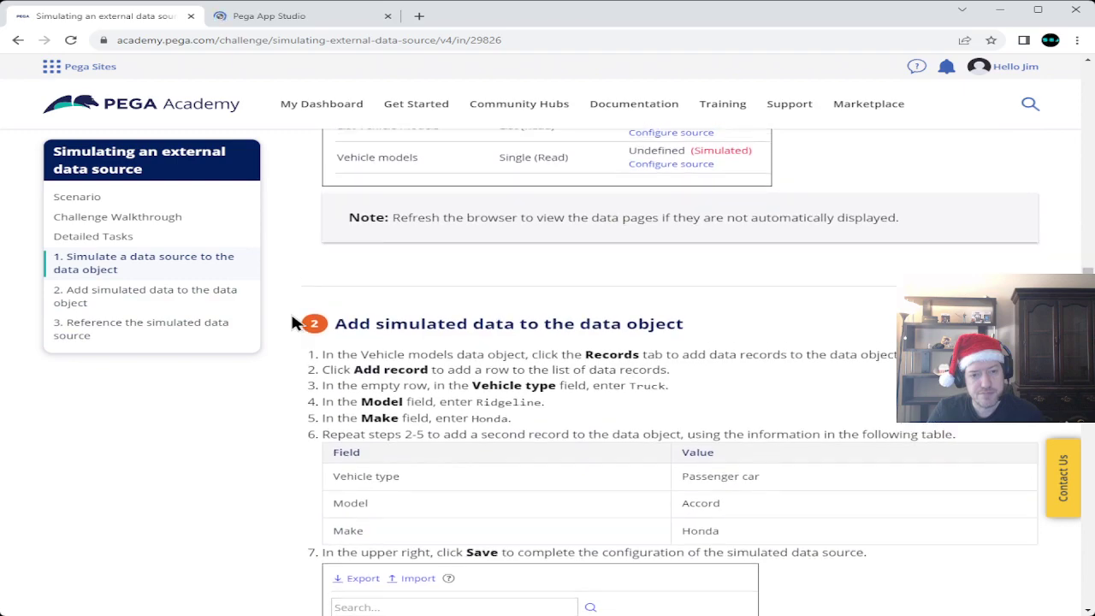
scroll(291, 322, up, 5)
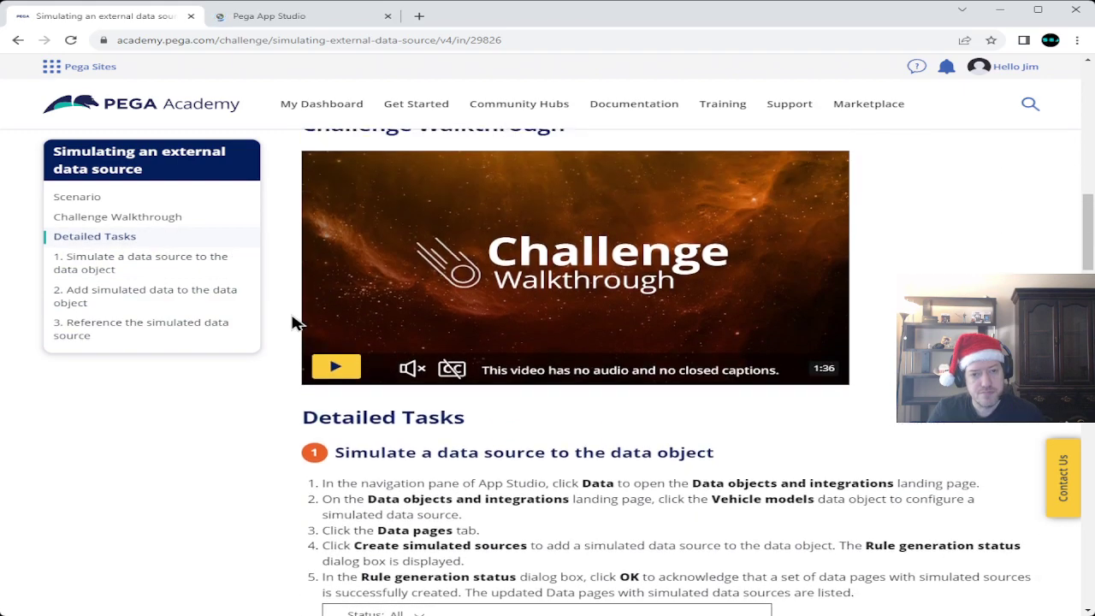
scroll(291, 322, down, 6)
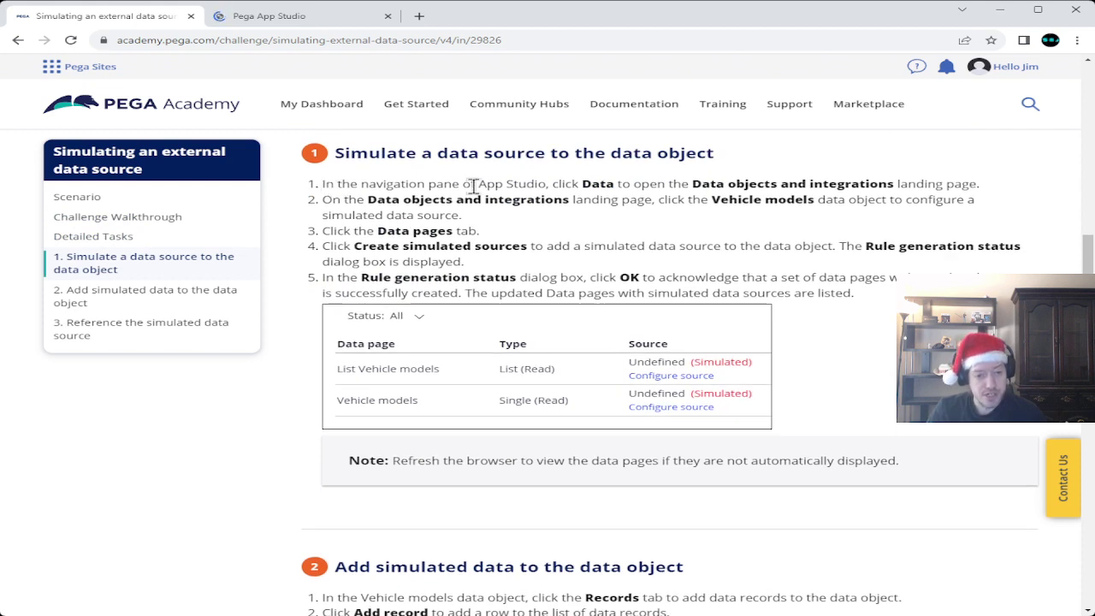
drag(478, 183, 569, 184)
click(565, 183)
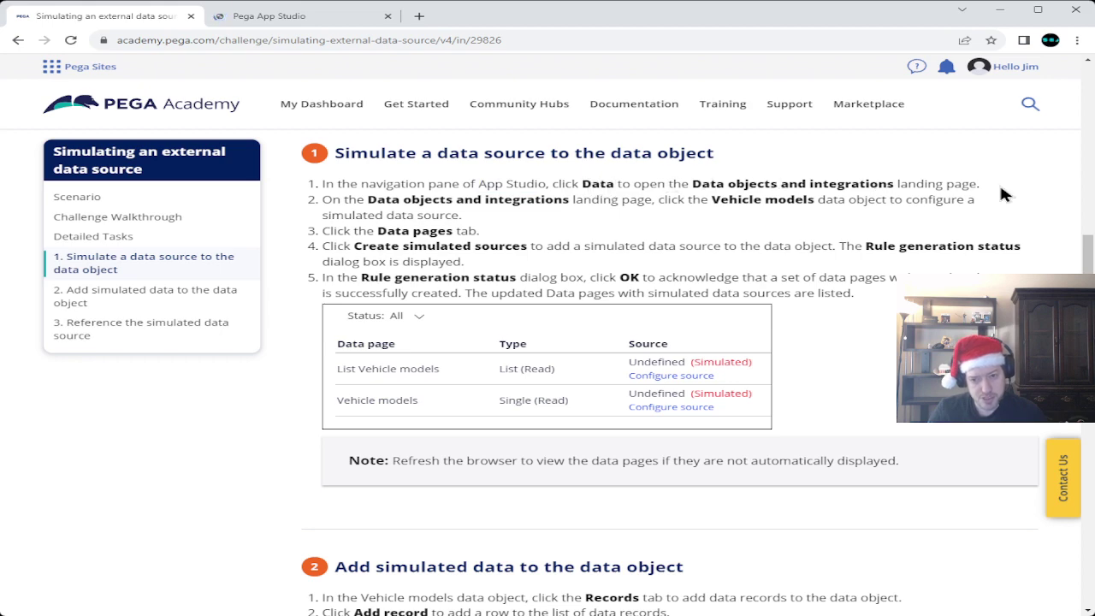
- Switch to Pega App Studio and open the Vehicle models data object from the Data objects and integrations landing page
click(272, 17)
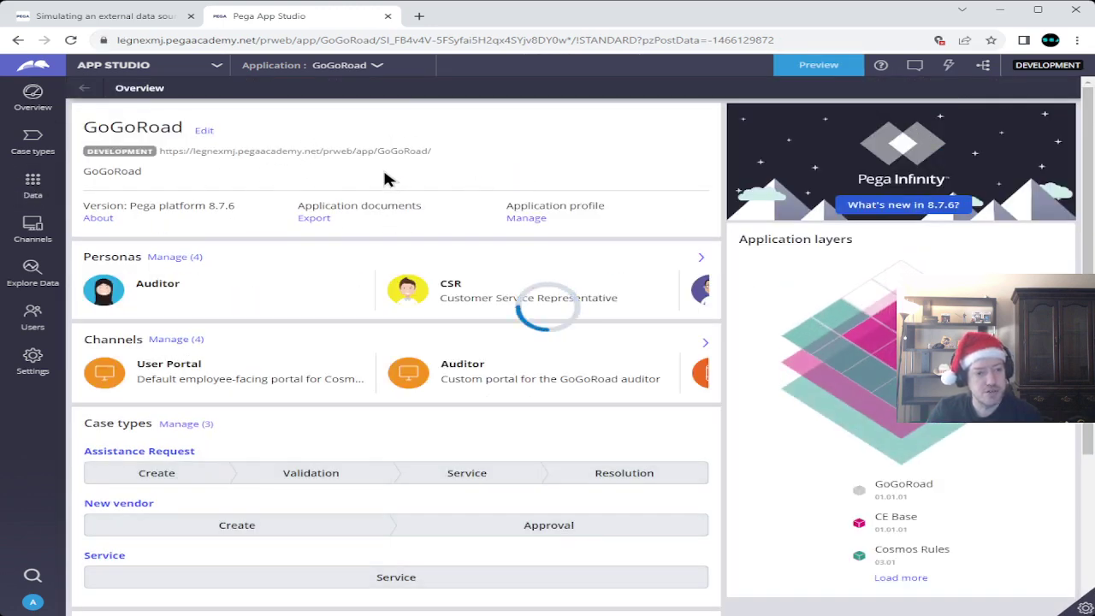
click(128, 16)
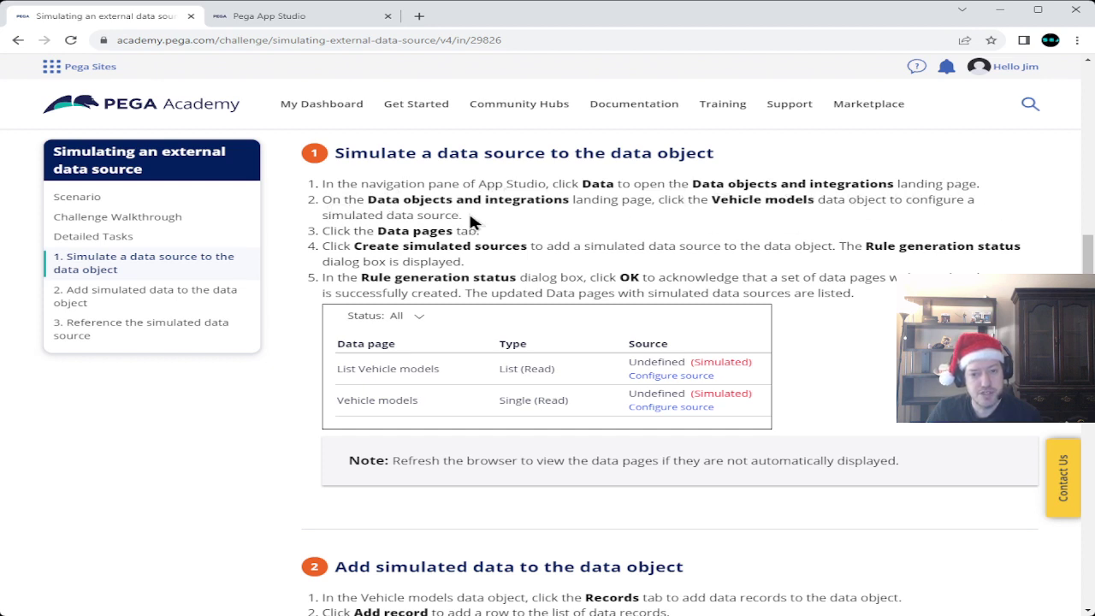
click(308, 24)
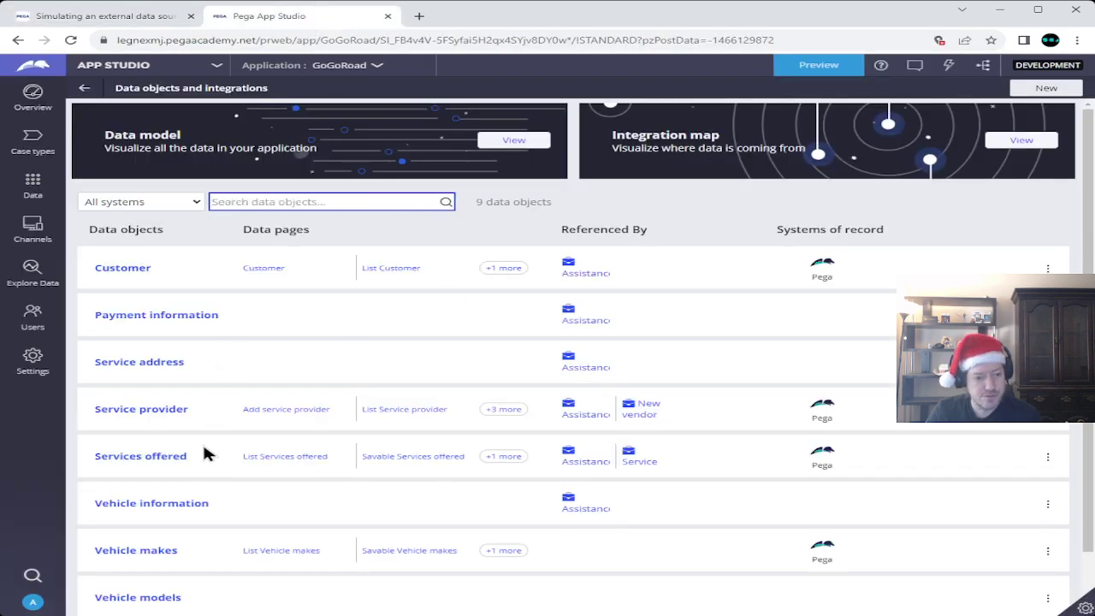
scroll(210, 457, down, 1)
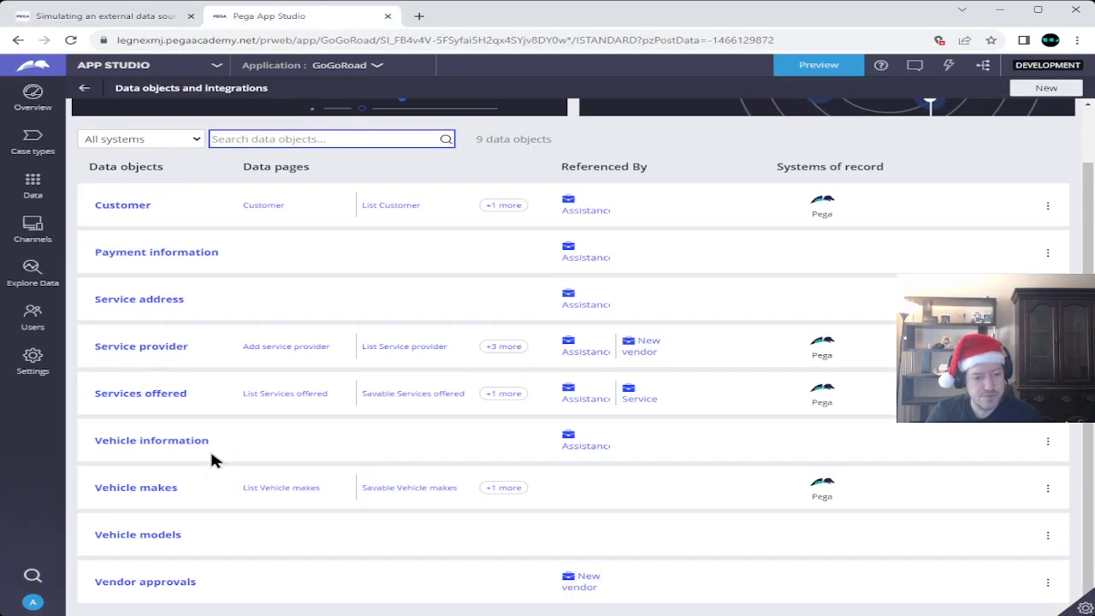
click(140, 536)
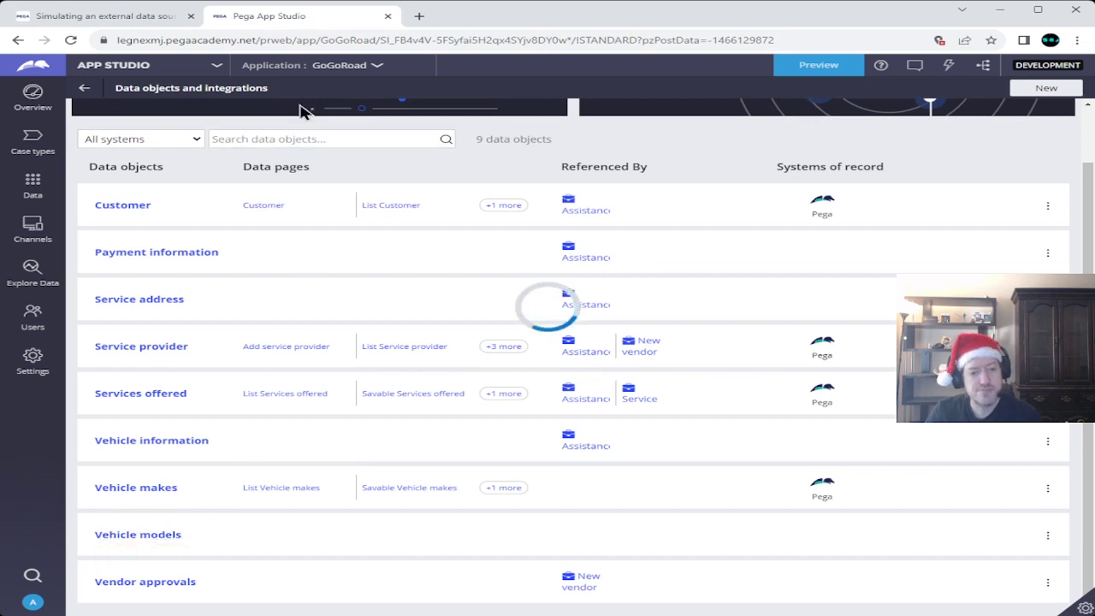
- Following the challenge steps, create simulated sources for the Vehicle models data object and acknowledge the rule generation status
click(121, 19)
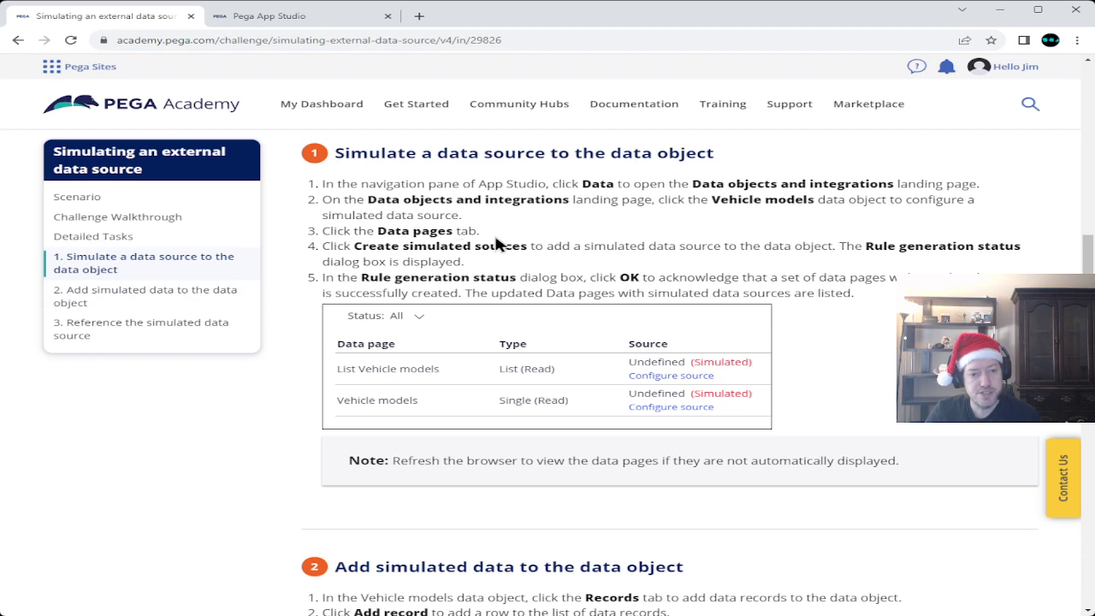
click(293, 18)
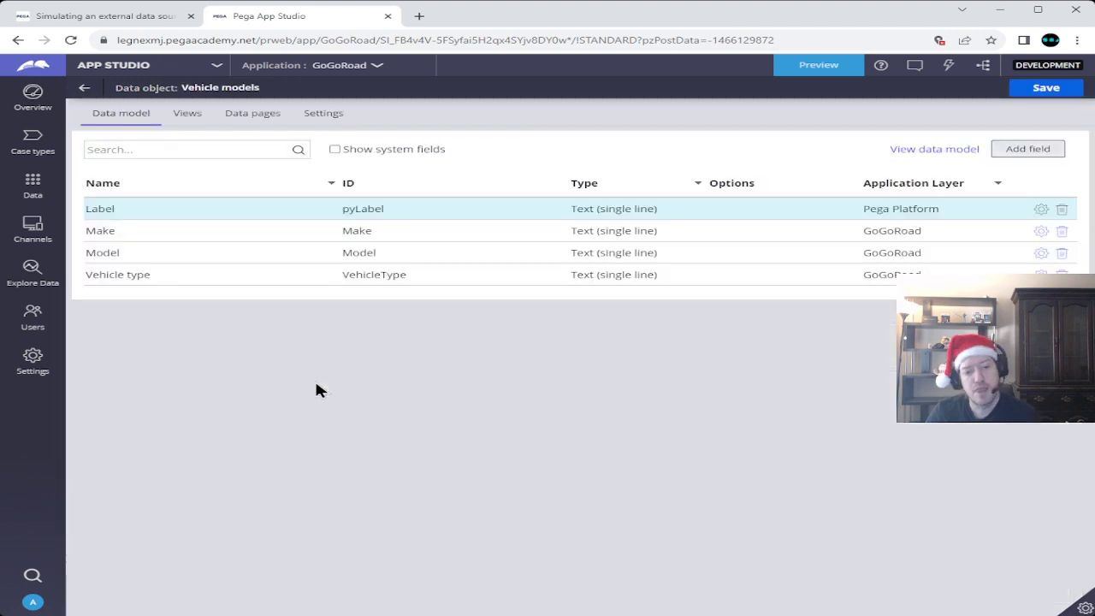
click(246, 120)
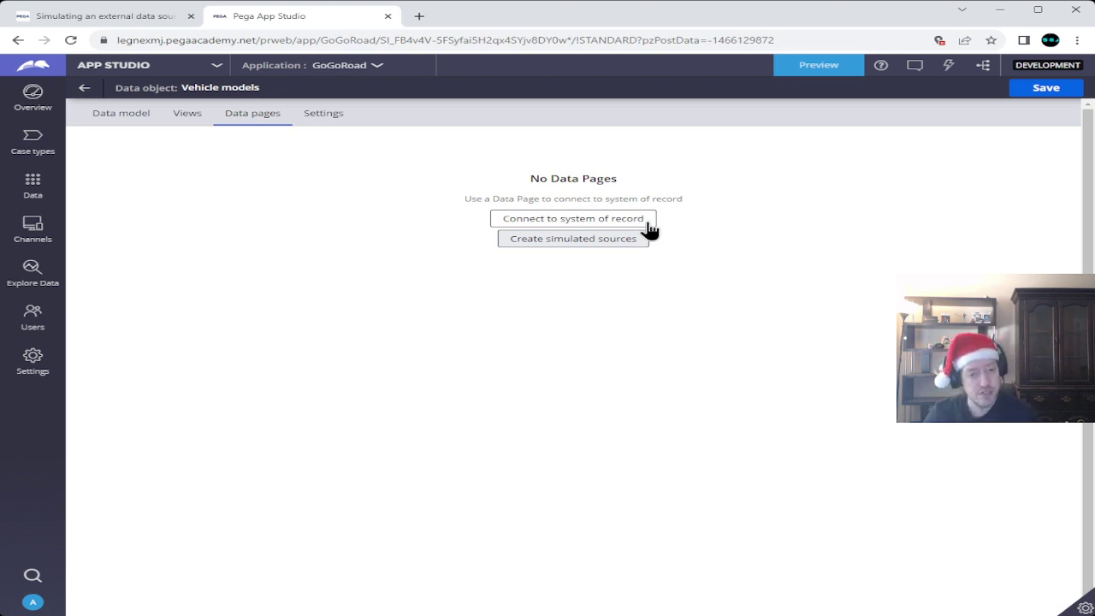
click(545, 246)
click(101, 19)
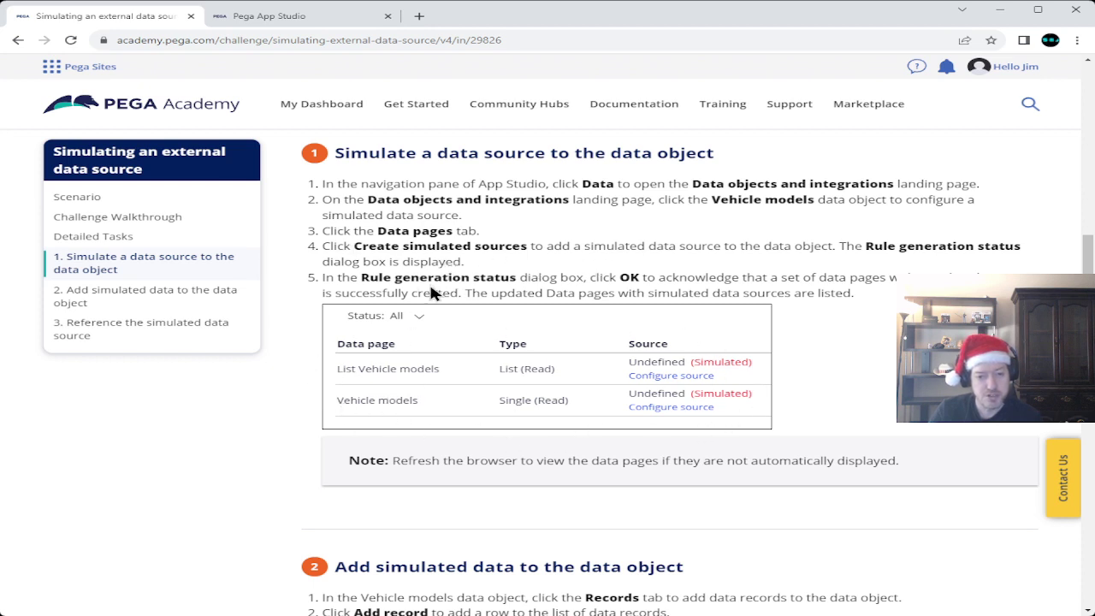
click(314, 17)
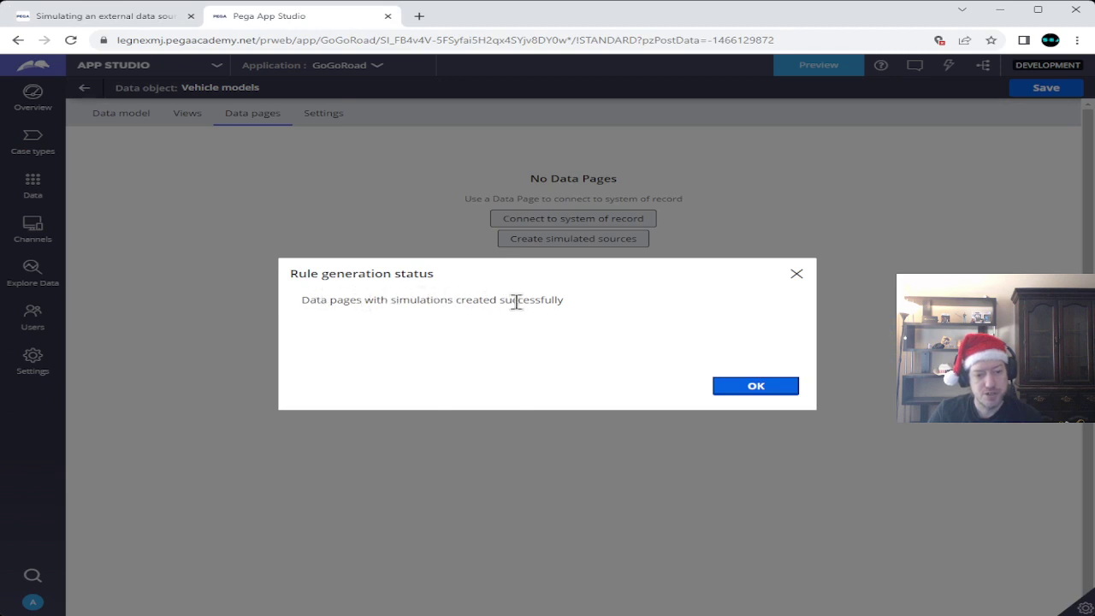
click(751, 389)
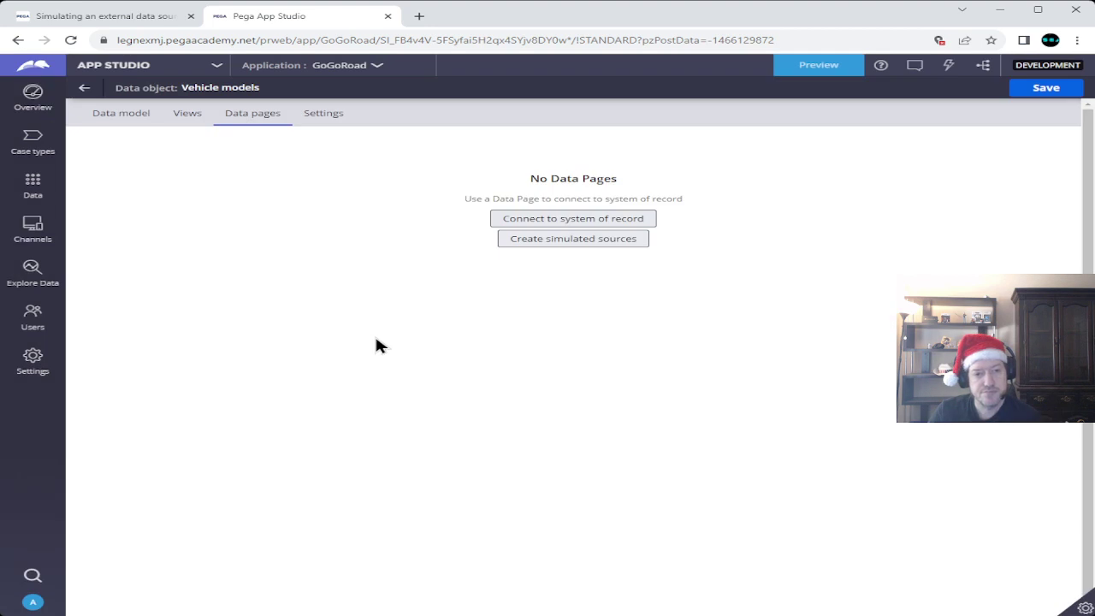
click(115, 116)
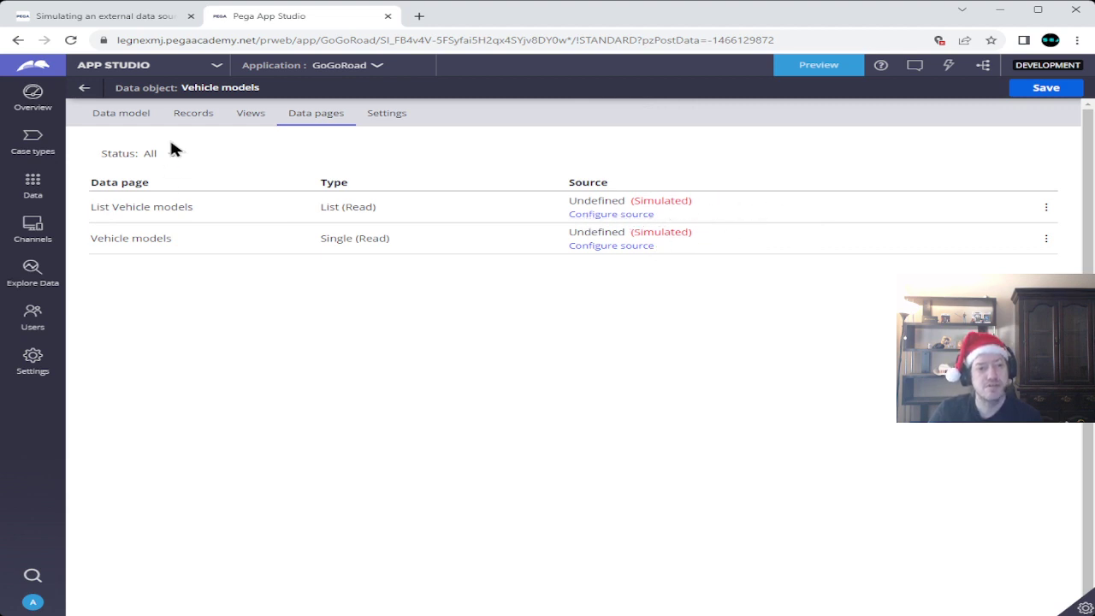
- Consult the challenge's steps for adding simulated data and add an empty record to the Vehicle models data object
click(127, 16)
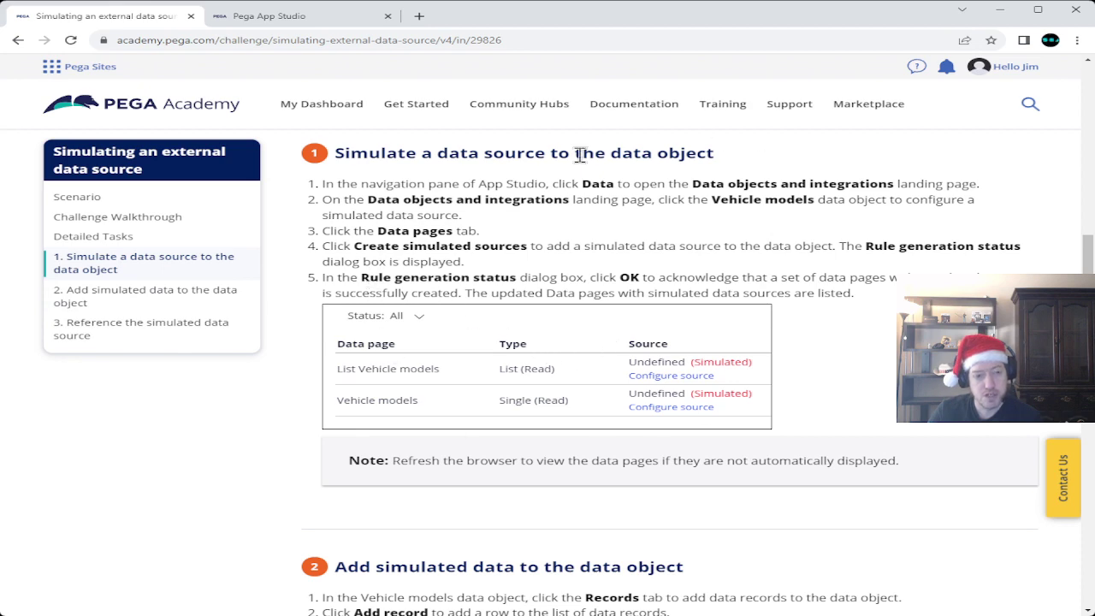
scroll(368, 317, down, 5)
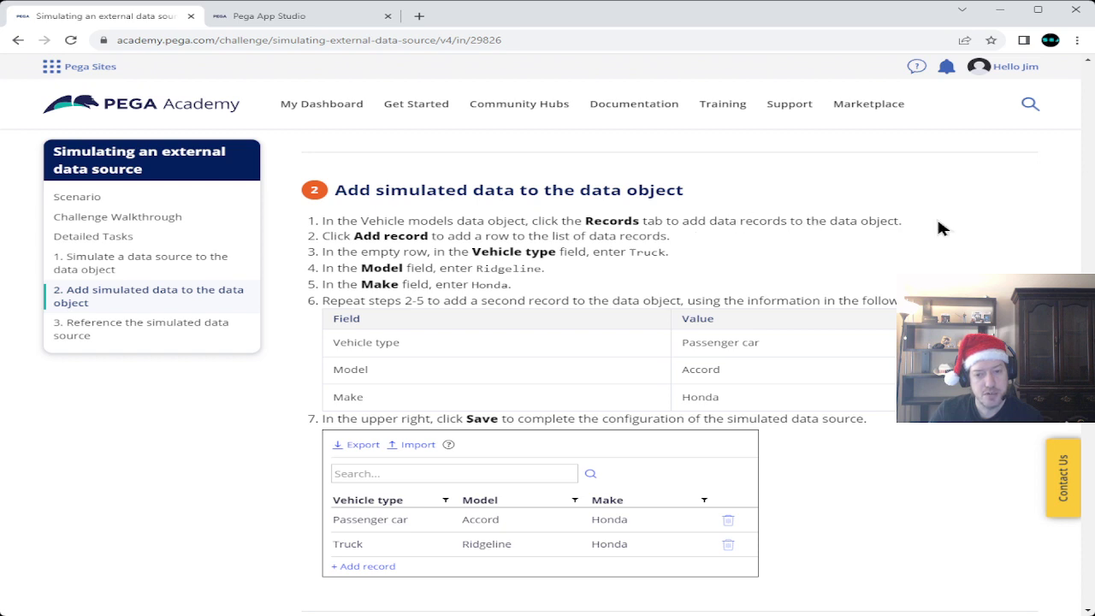
click(266, 26)
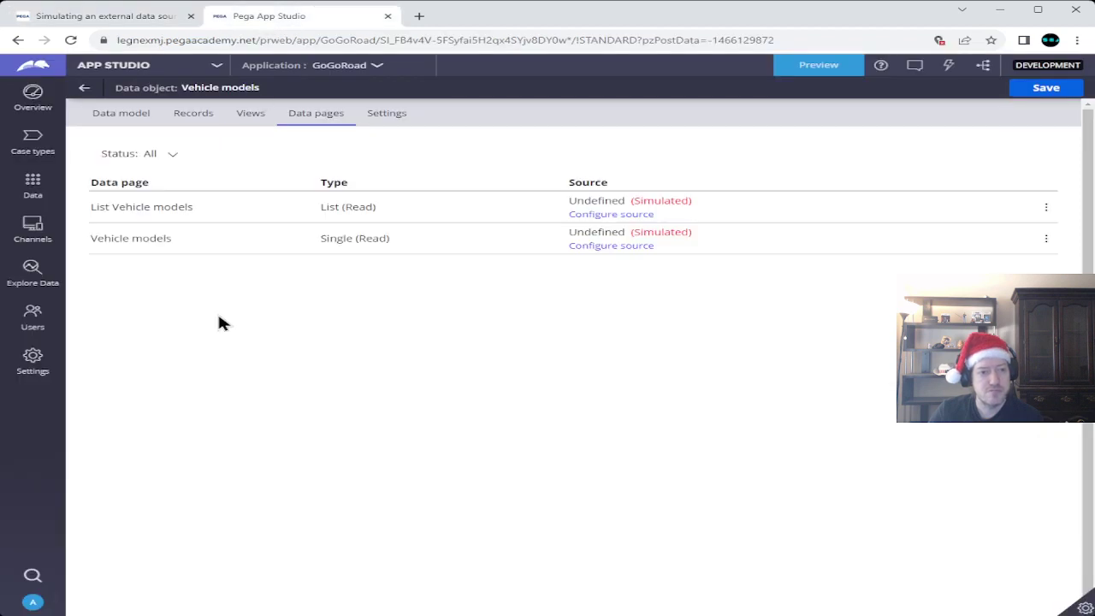
click(192, 120)
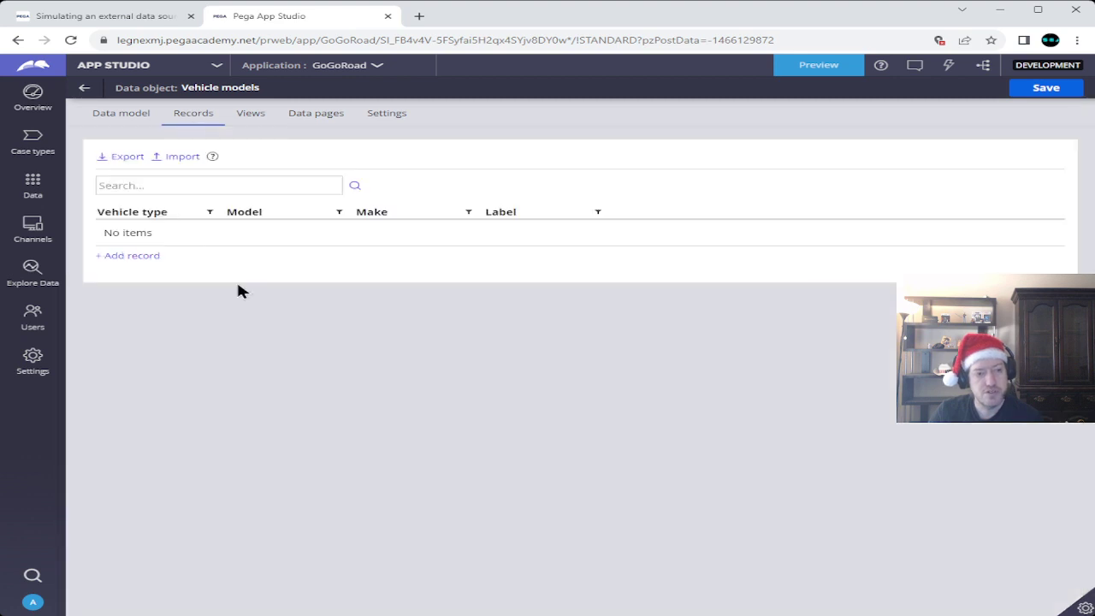
click(147, 26)
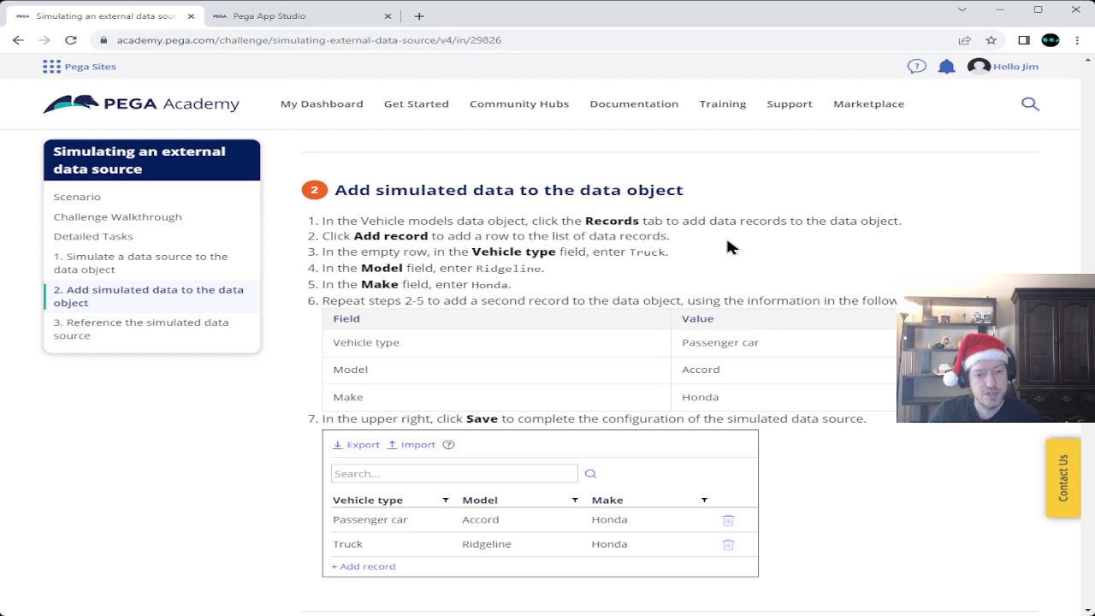
click(270, 17)
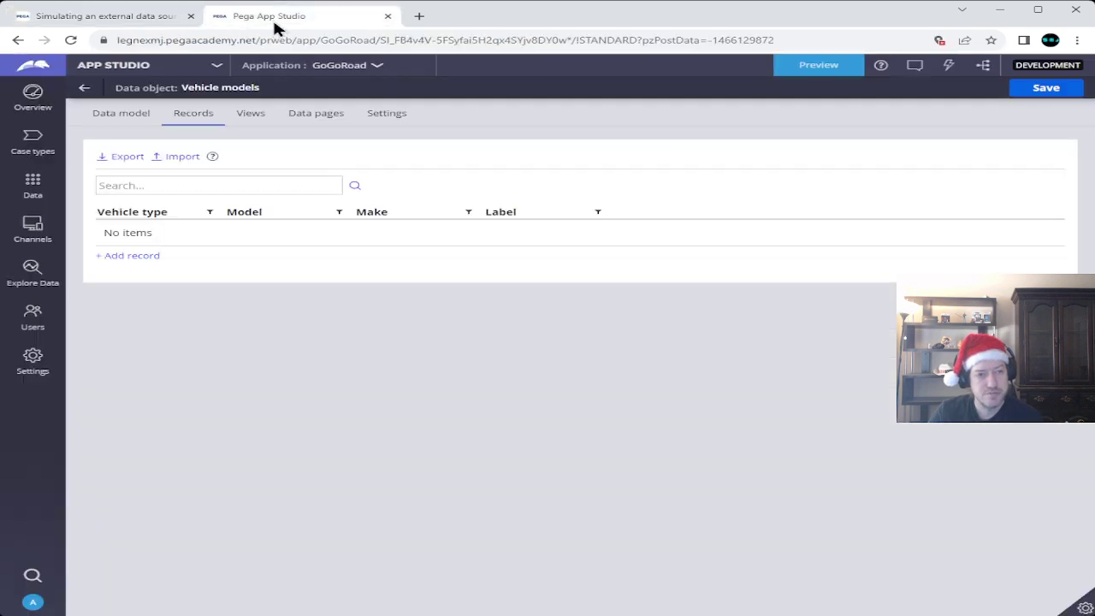
click(123, 256)
mouse_move(152, 88)
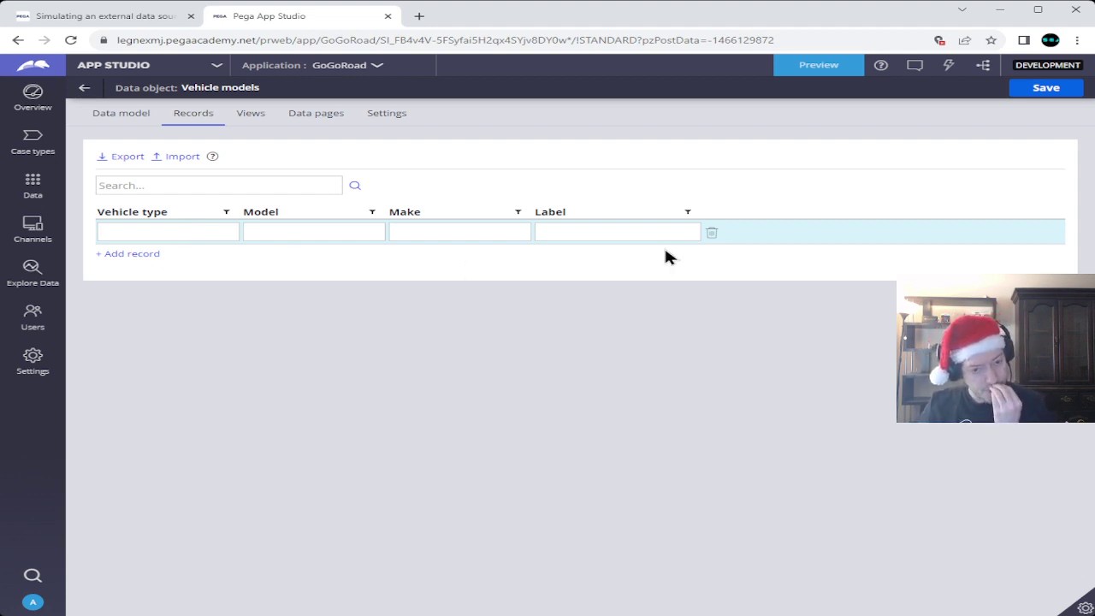
- Copy Truck from the challenge instructions into the new record's Vehicle type field
click(60, 21)
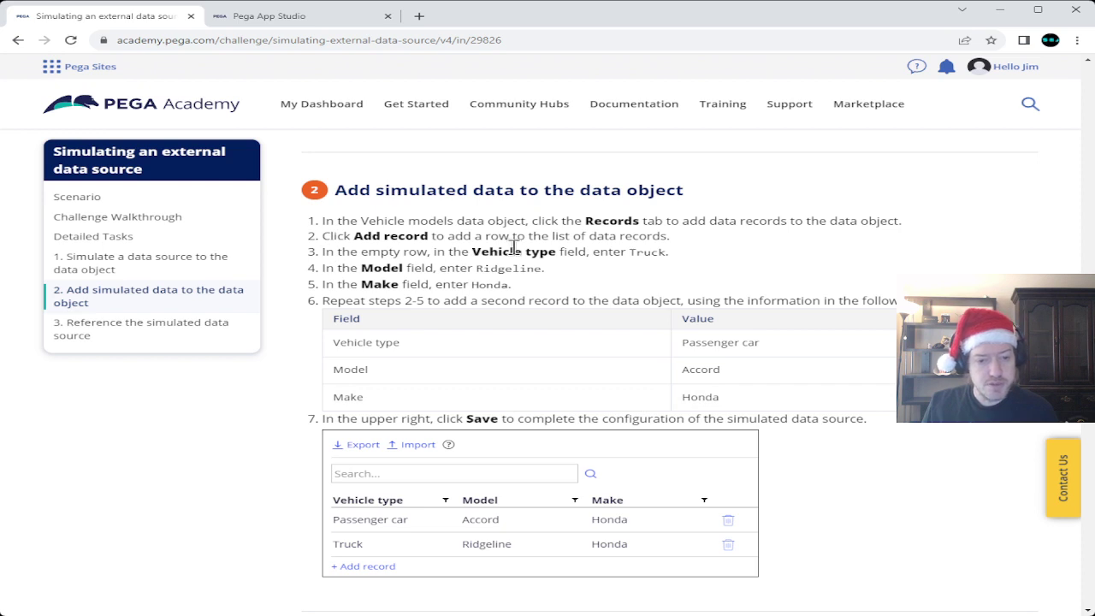
double_click(660, 251)
key(ctrl+c)
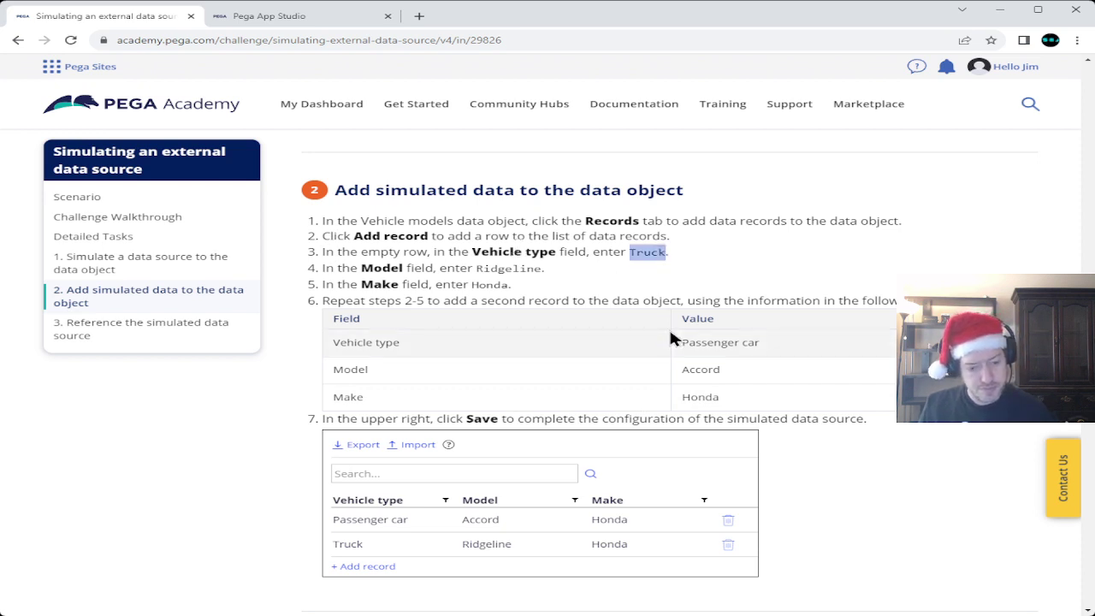
click(257, 16)
click(191, 230)
key(ctrl+v)
- Copy Ridgeline from the challenge instructions into the new record's Model field
click(150, 16)
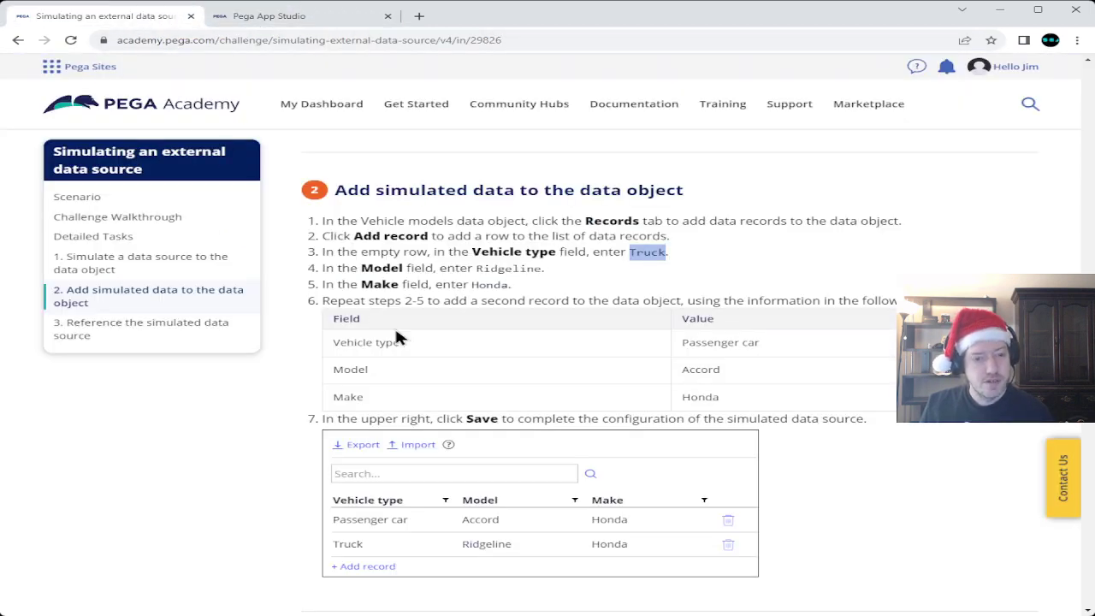
click(503, 268)
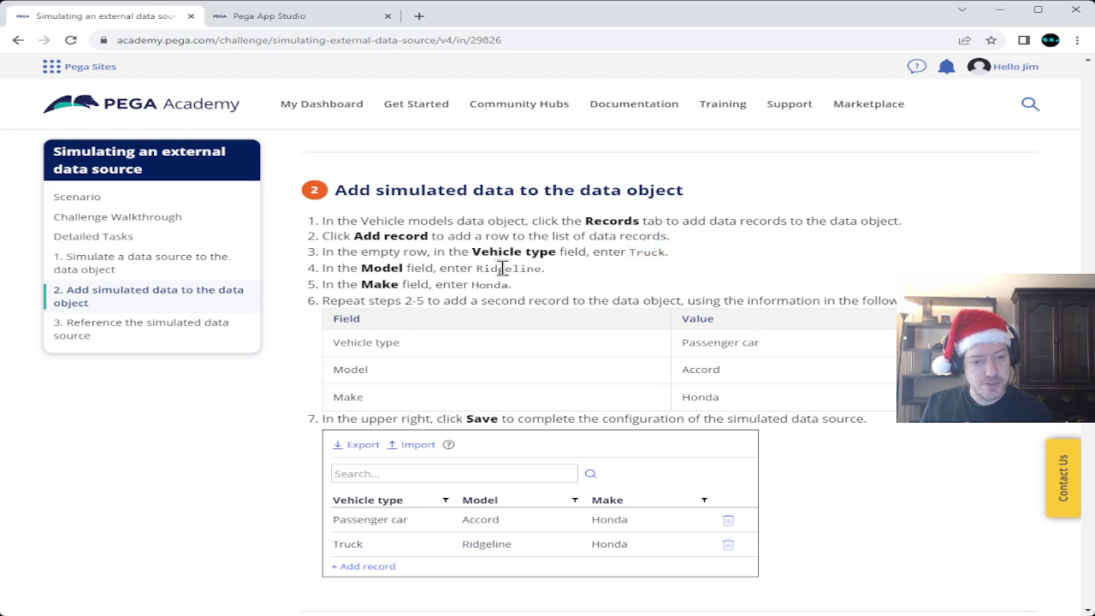
double_click(503, 268)
key(ctrl+c)
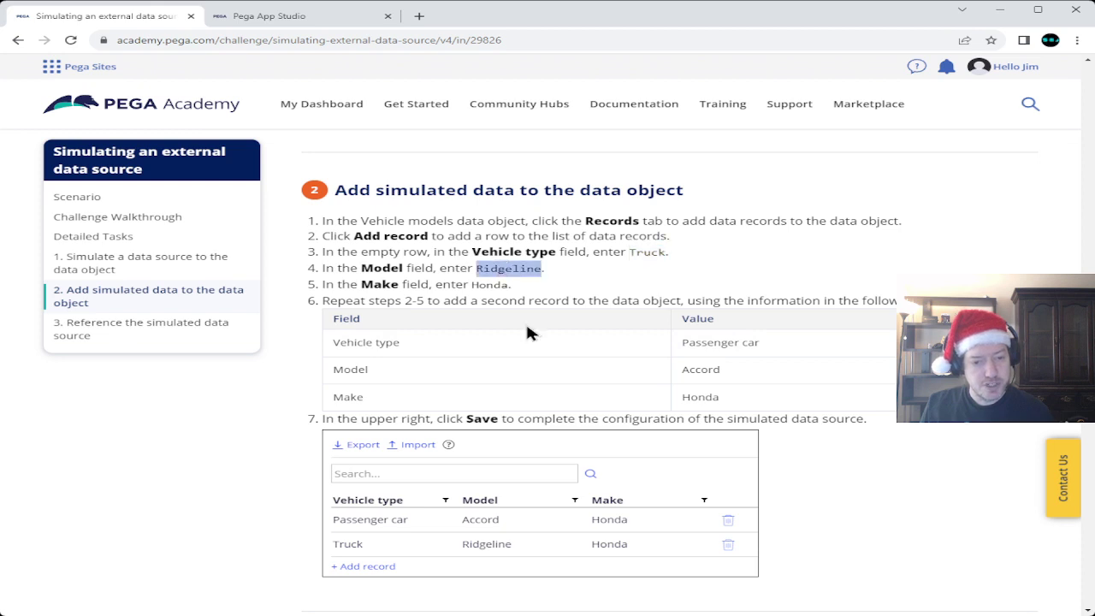
click(337, 19)
click(336, 225)
key(ctrl+v)
- Copy Honda from the challenge instructions into the new record's Make field, and return to the challenge page
click(154, 21)
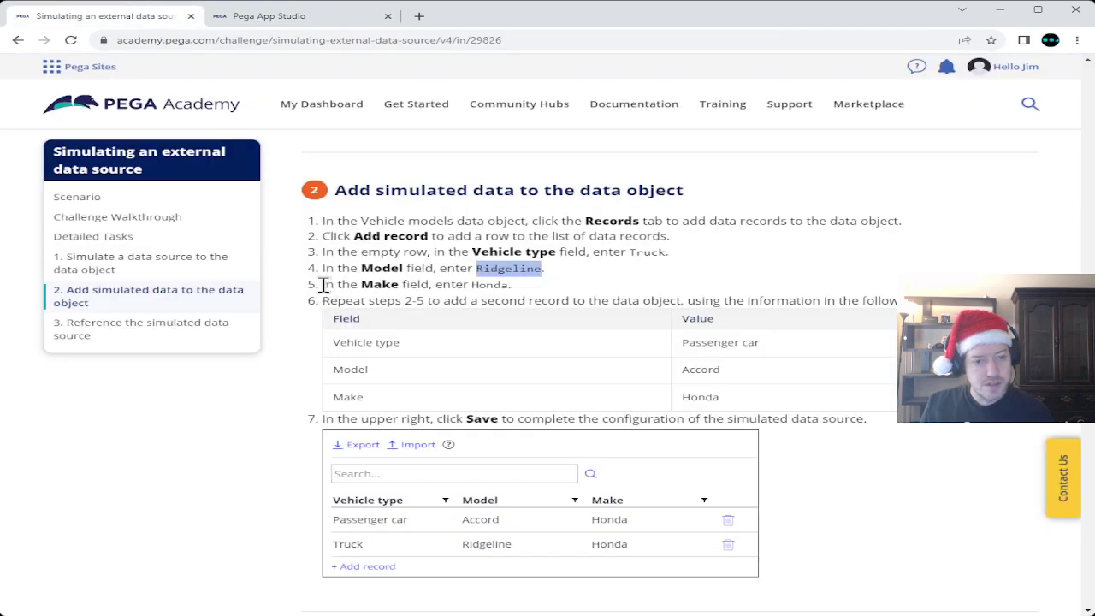
double_click(489, 285)
key(ctrl+c)
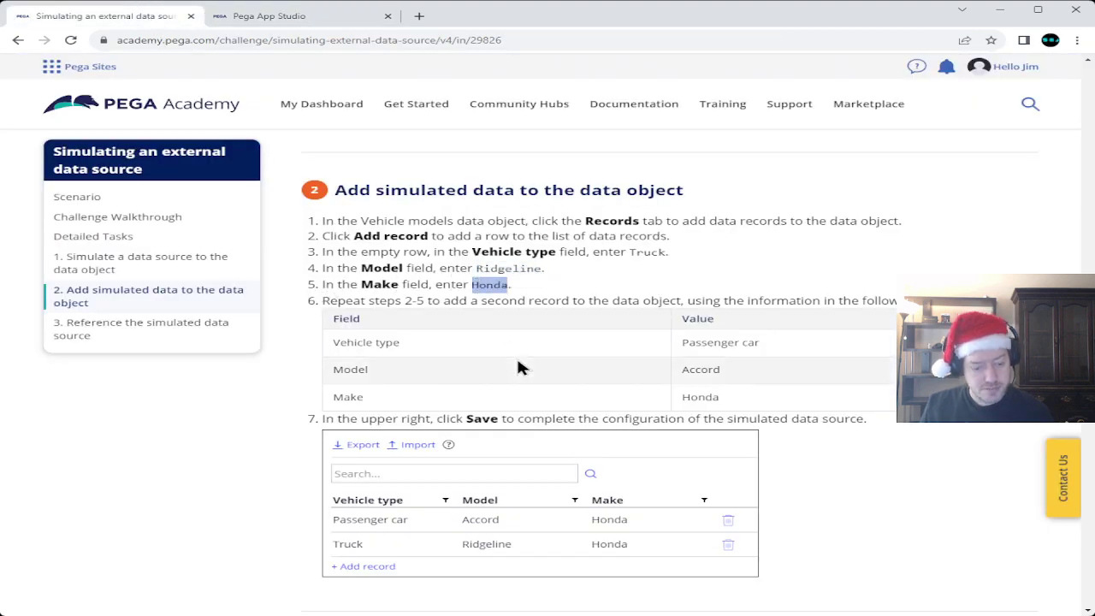
click(294, 17)
click(444, 235)
key(ctrl+v)
click(129, 17)
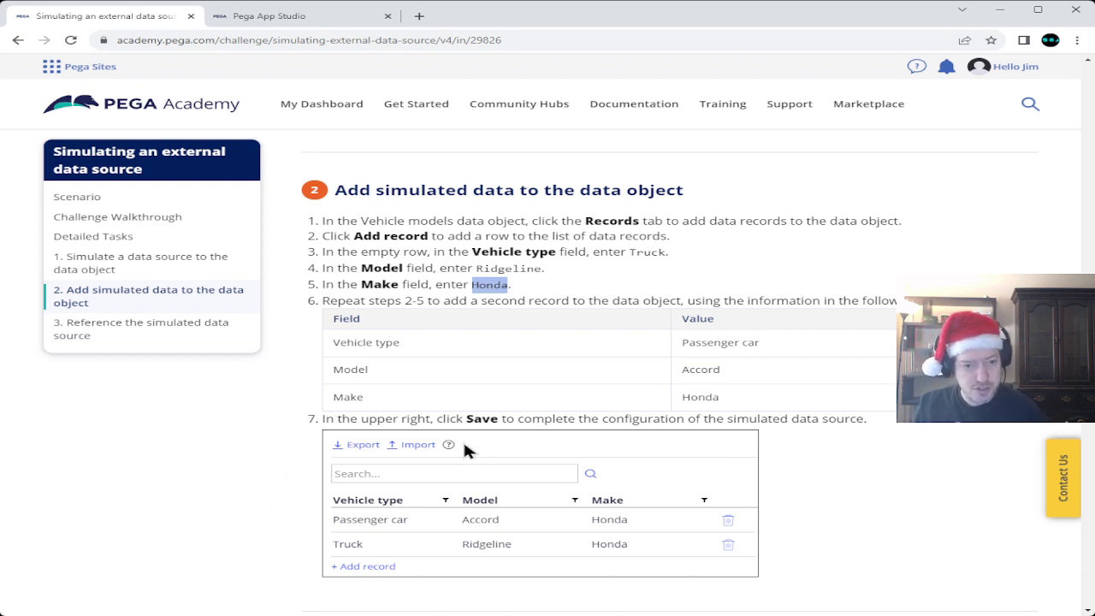
- Open the Suggest an Edit form for the challenge page and attach Pega Challenge 22.png as the supporting screenshot
click(250, 16)
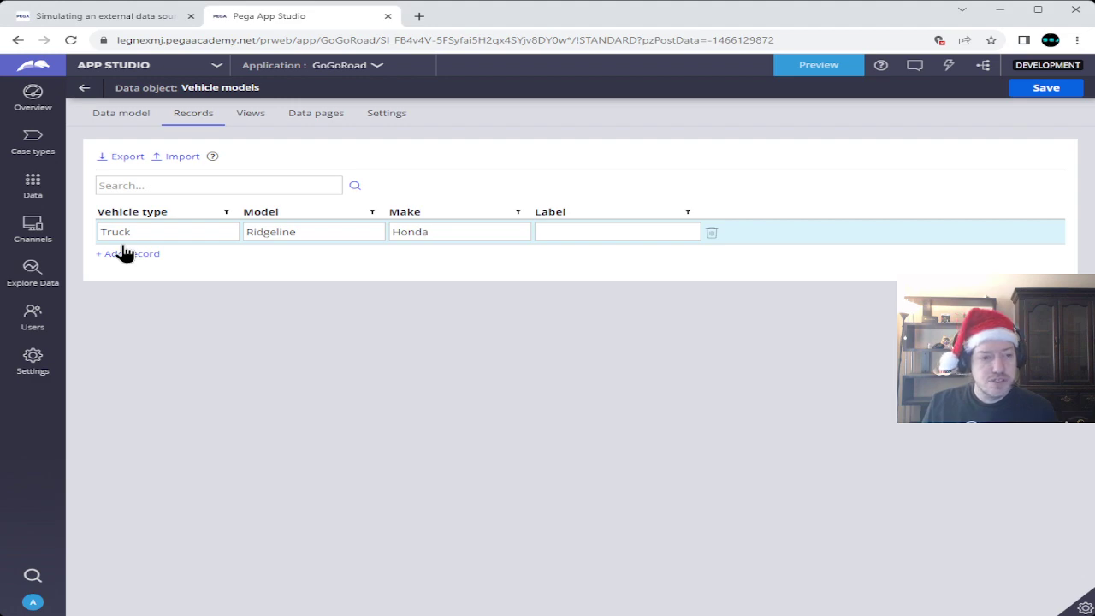
click(142, 26)
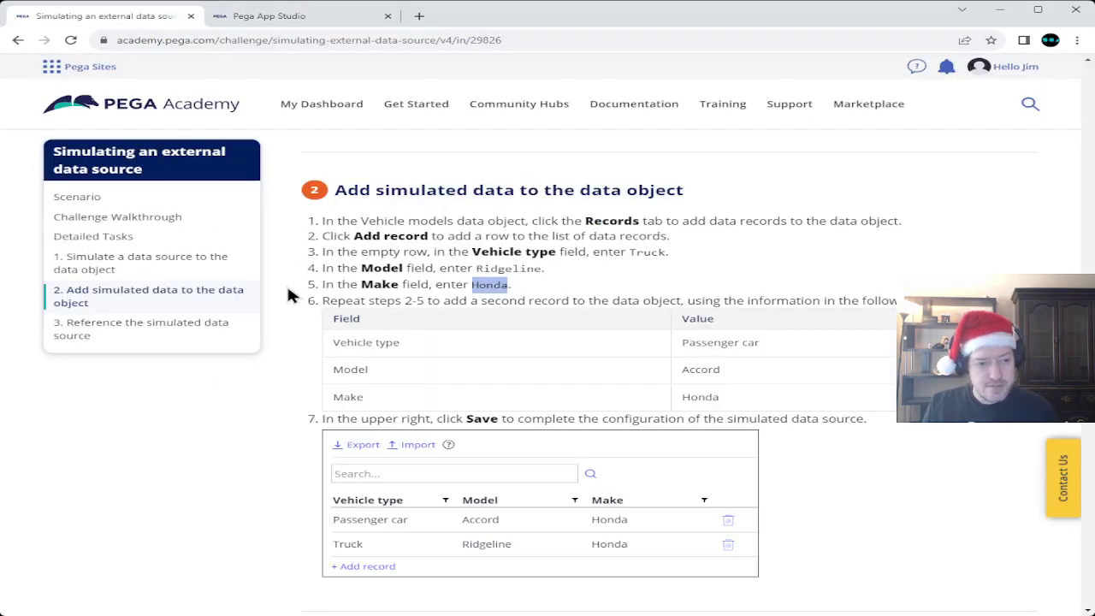
scroll(288, 293, down, 20)
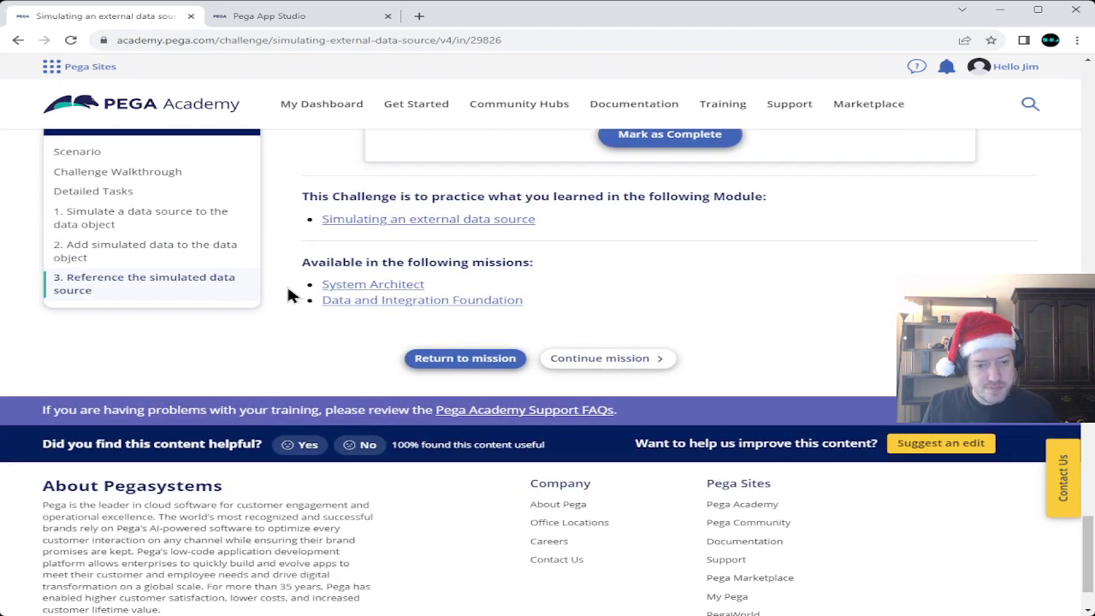
click(941, 442)
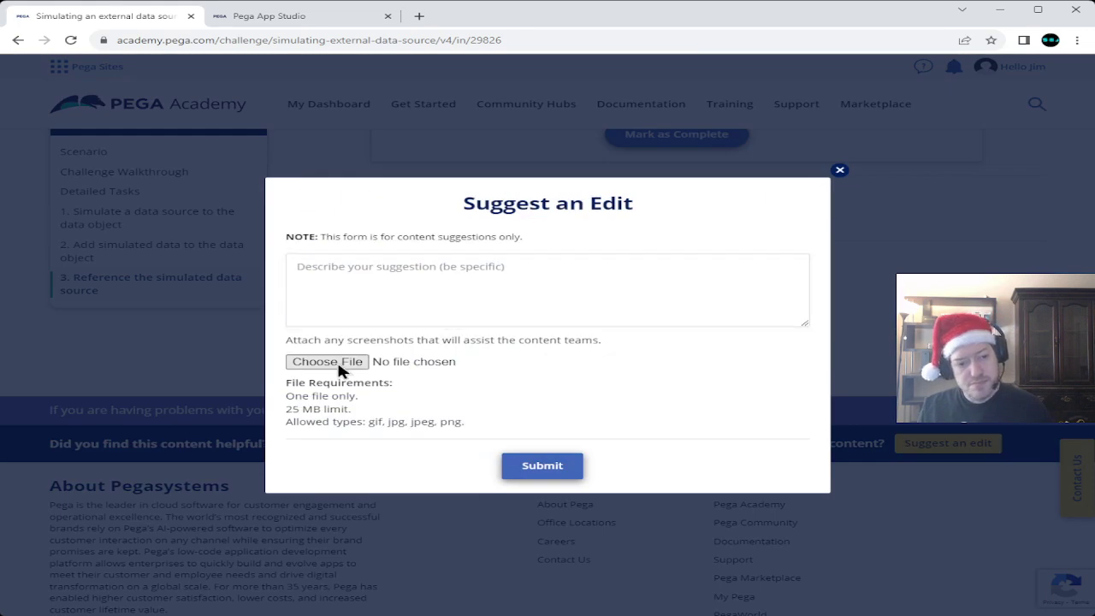
click(335, 364)
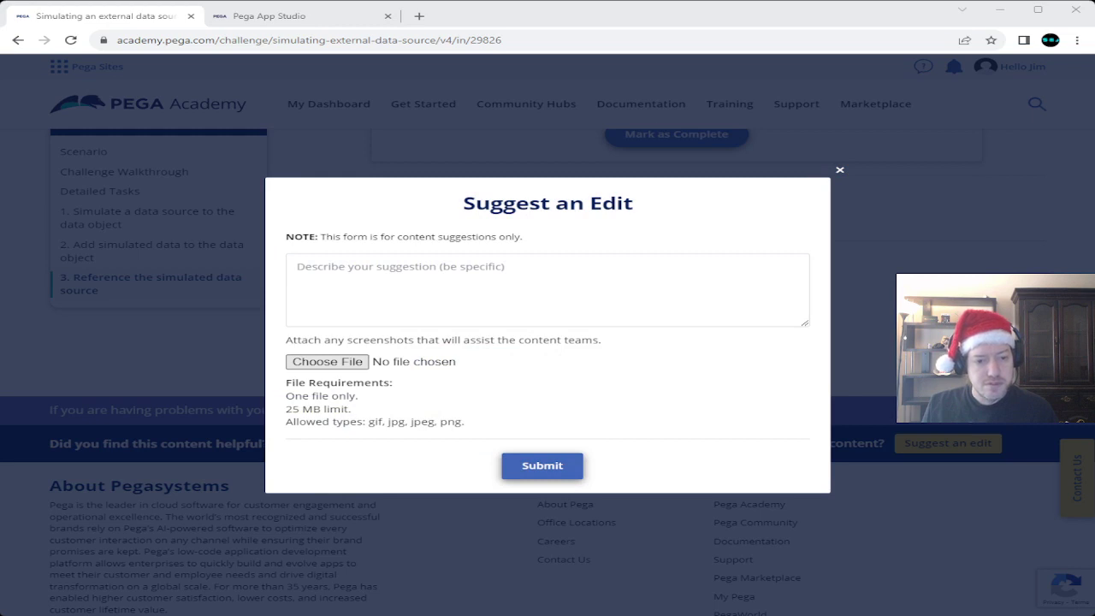
key(Return)
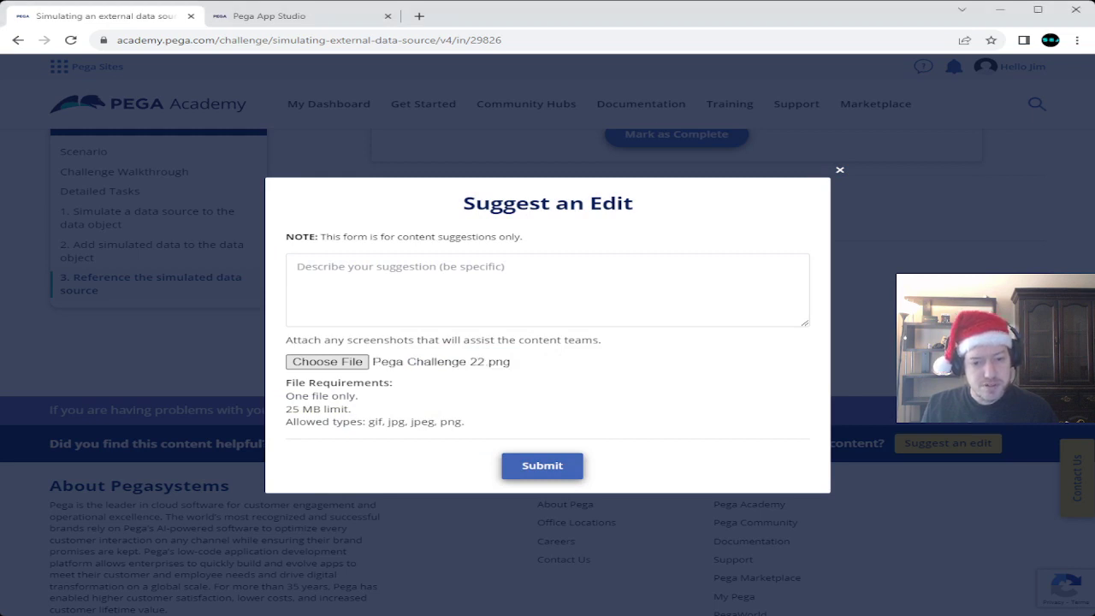
- Begin the suggestion description with "So, working on Task 2, Steps 2-5"
click(425, 287)
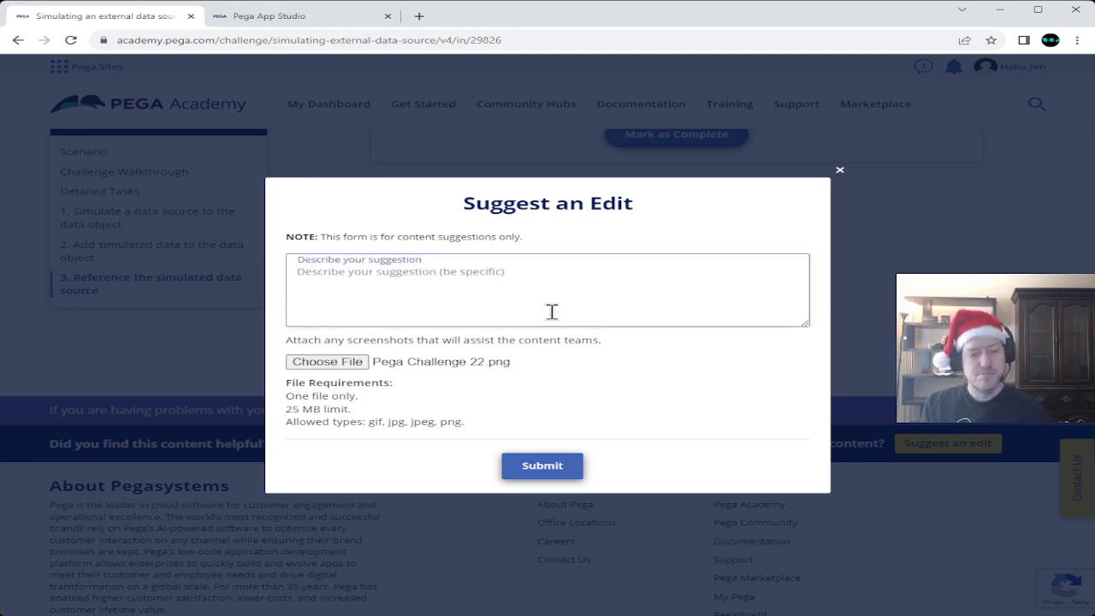
text(So)
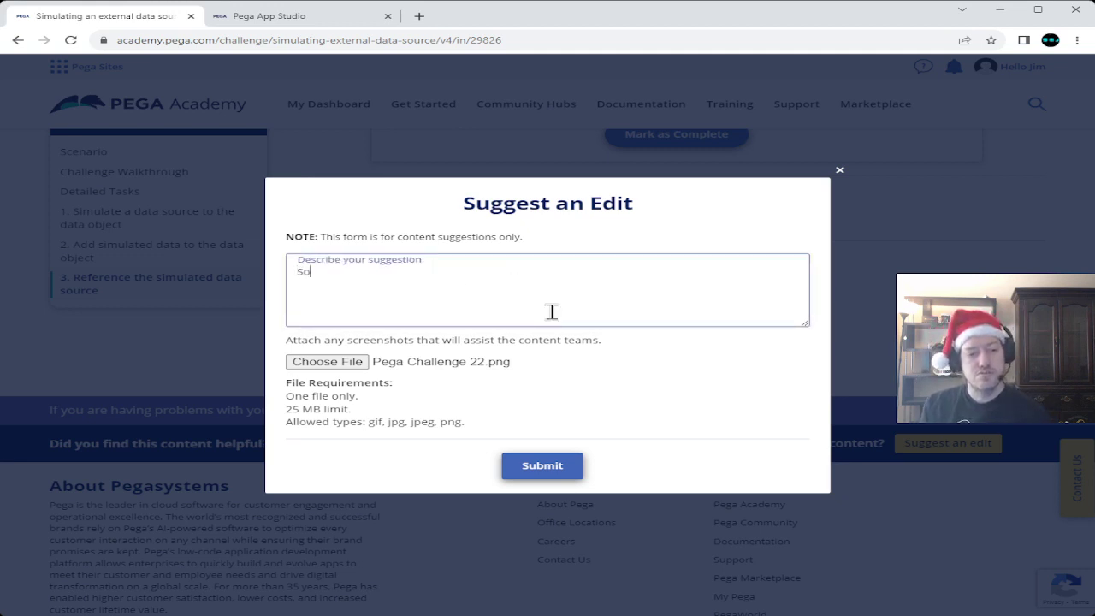
text(, just try)
key(BackSpace)
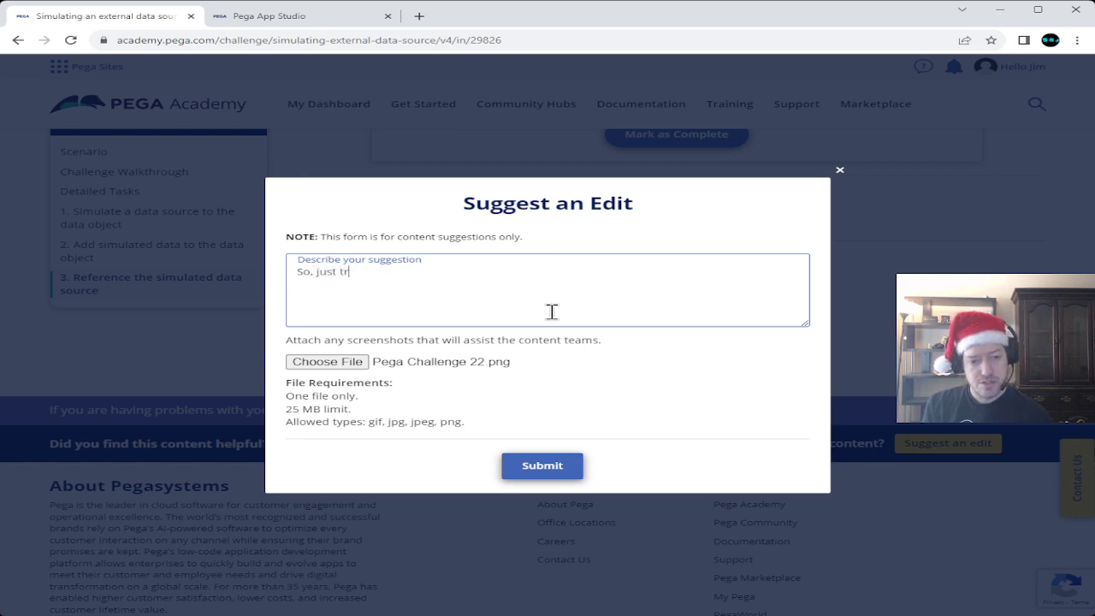
key(BackSpace)
key(BackSpace)
key(BackSpace)
text(working on Task 2)
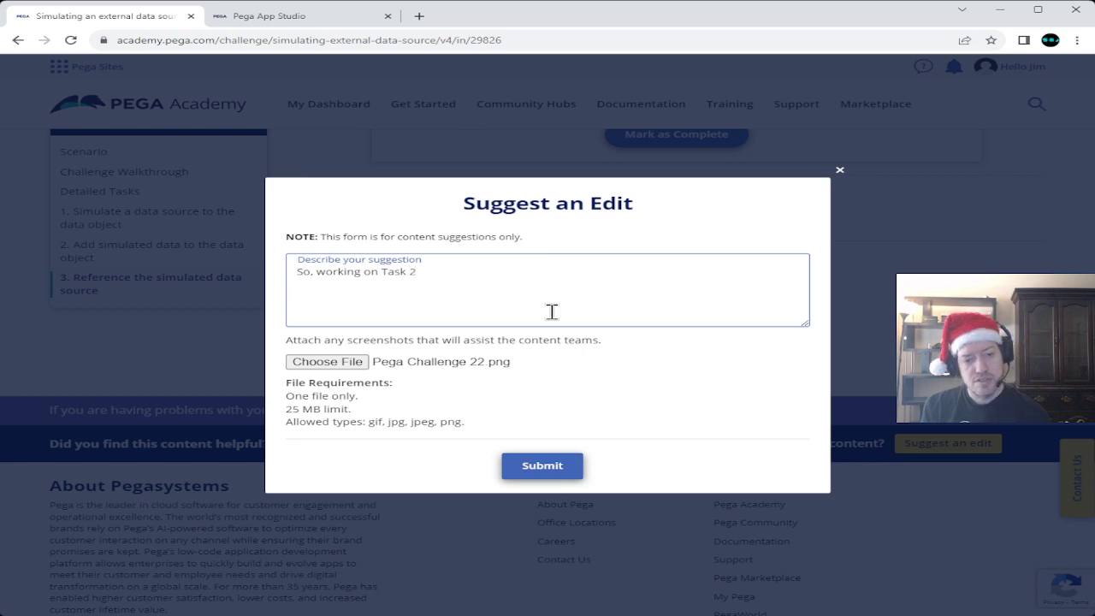
text(, Steps )
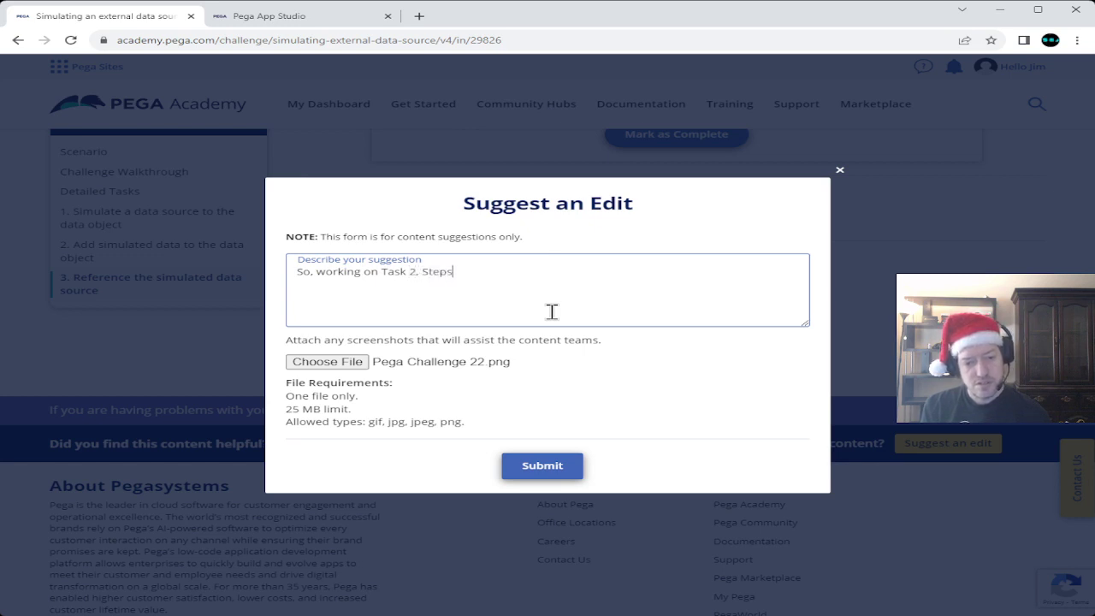
text(2-5)
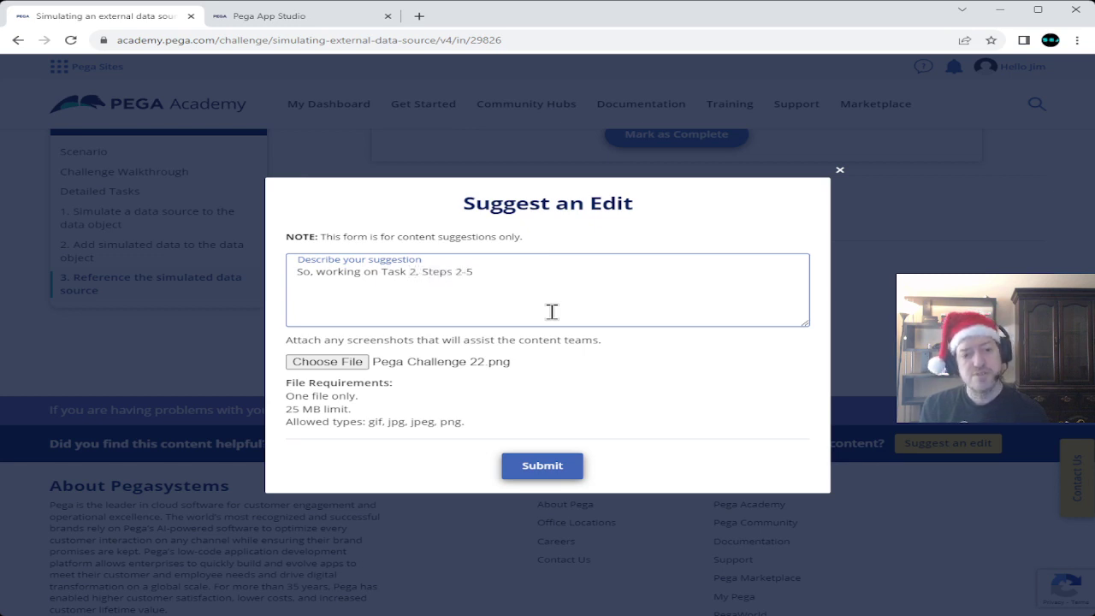
- Complete the description's opening sentence with ", but I noticed that you aren't addressing the fact that there is a "Label" column."
text(, but )
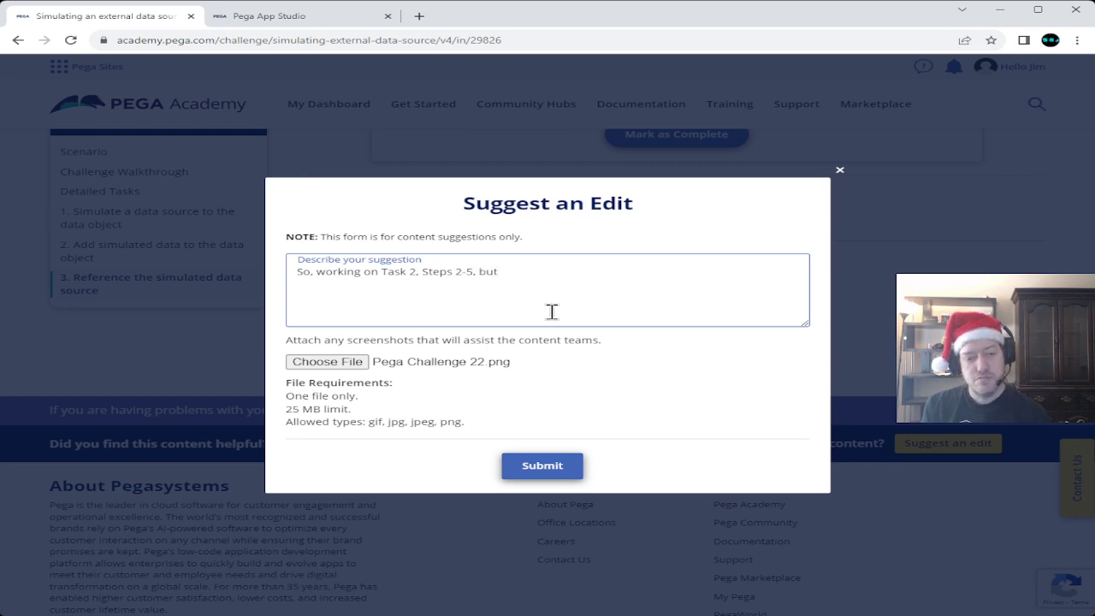
text(I)
text(no)
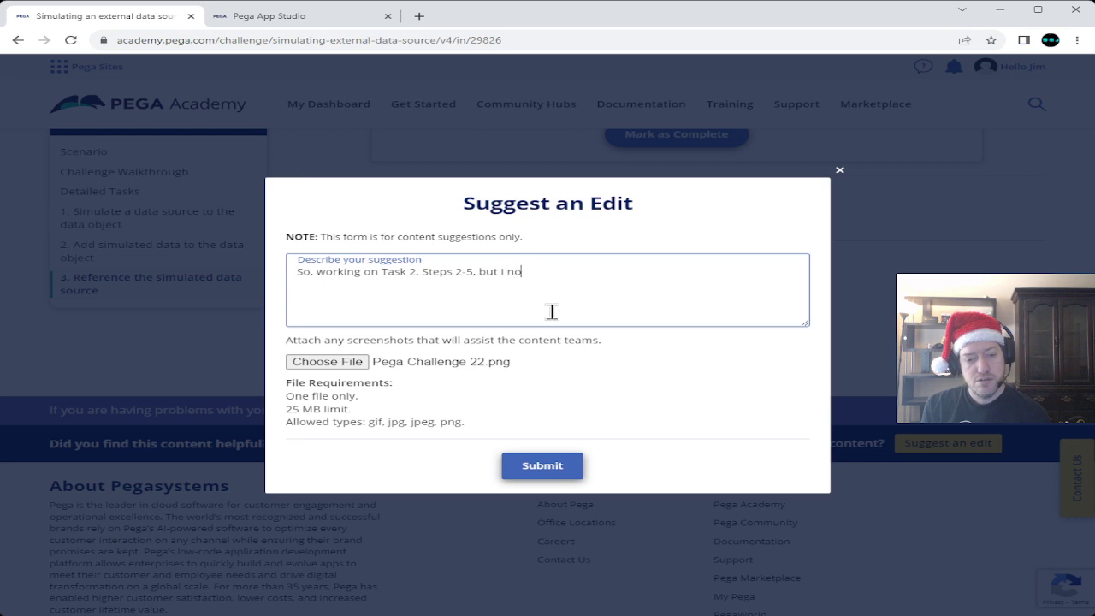
text(ticed that yo)
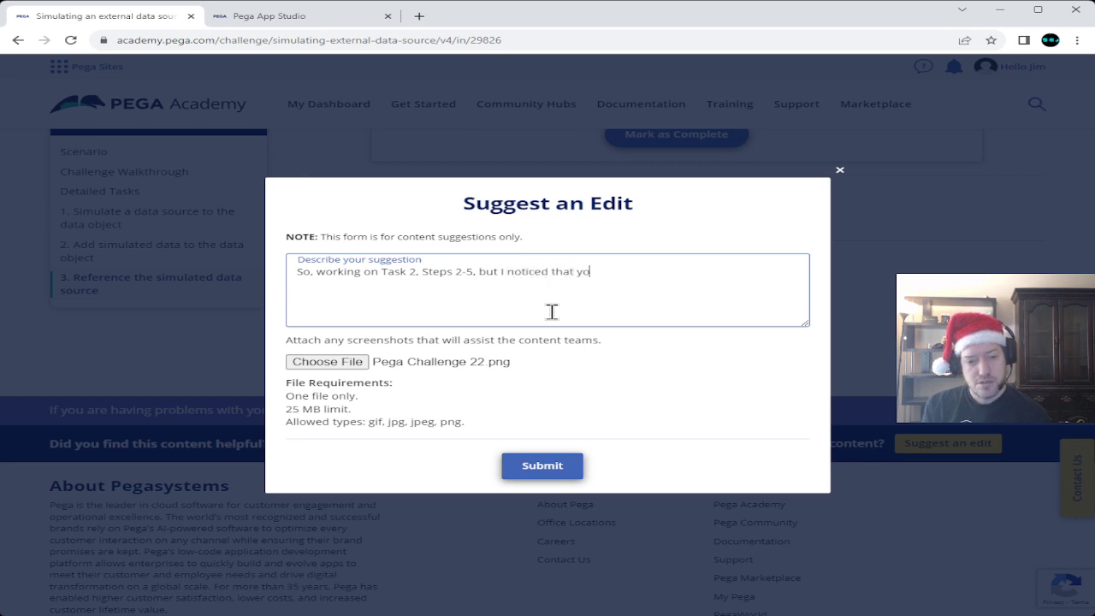
text(u aren't )
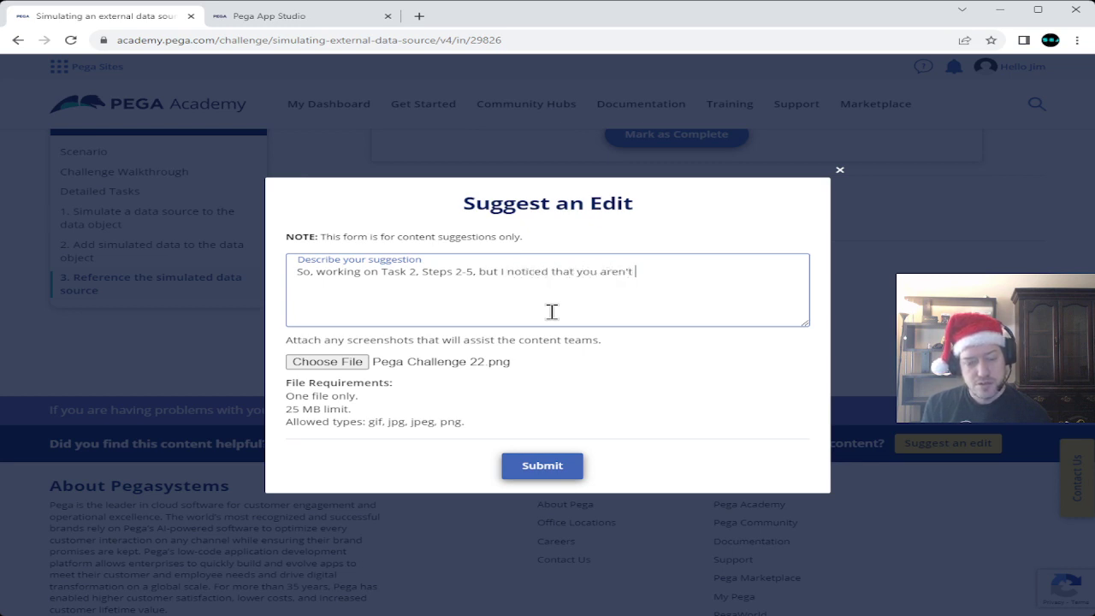
text(addressing )
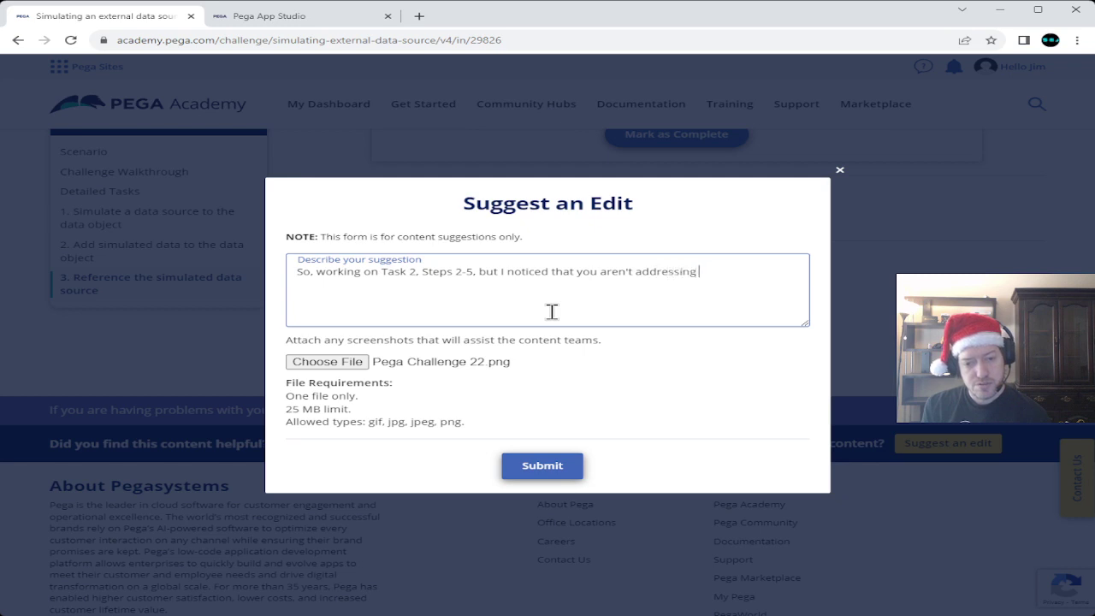
text(the fact)
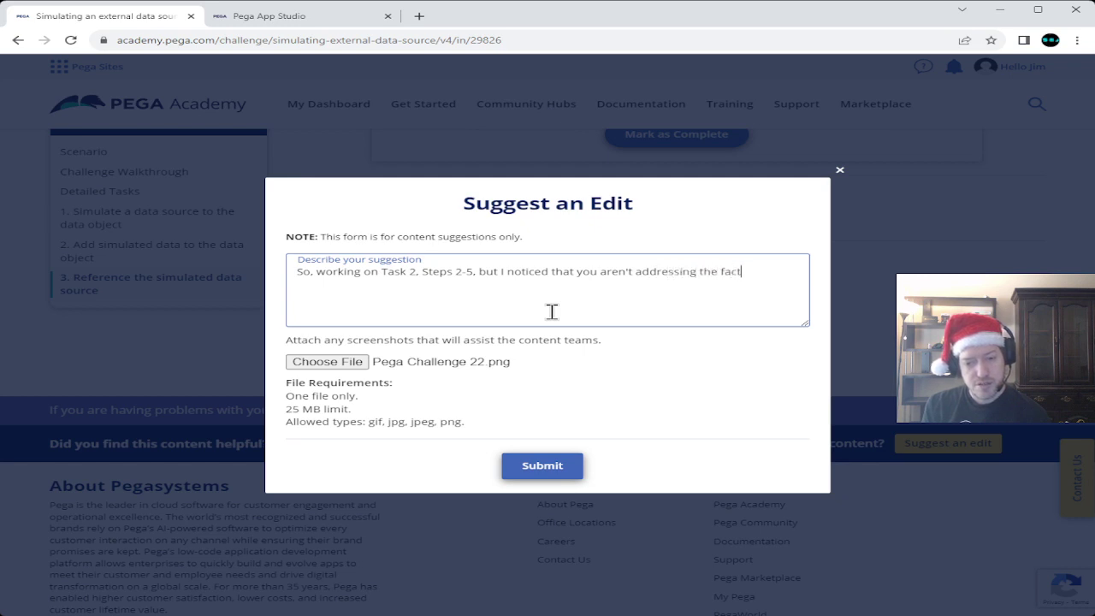
text( that there is a )
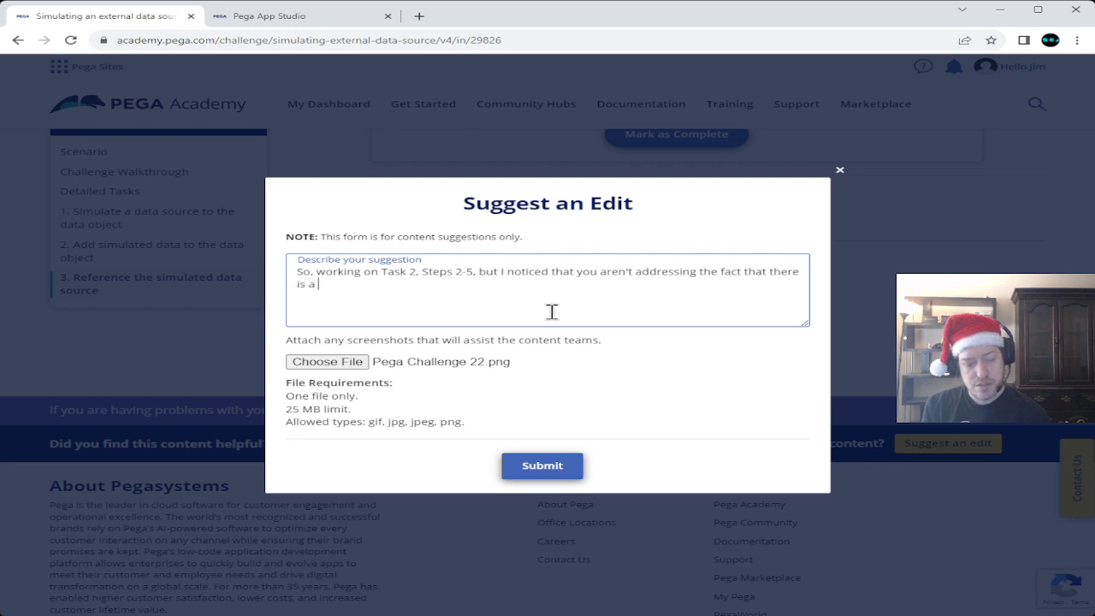
text("Labe)
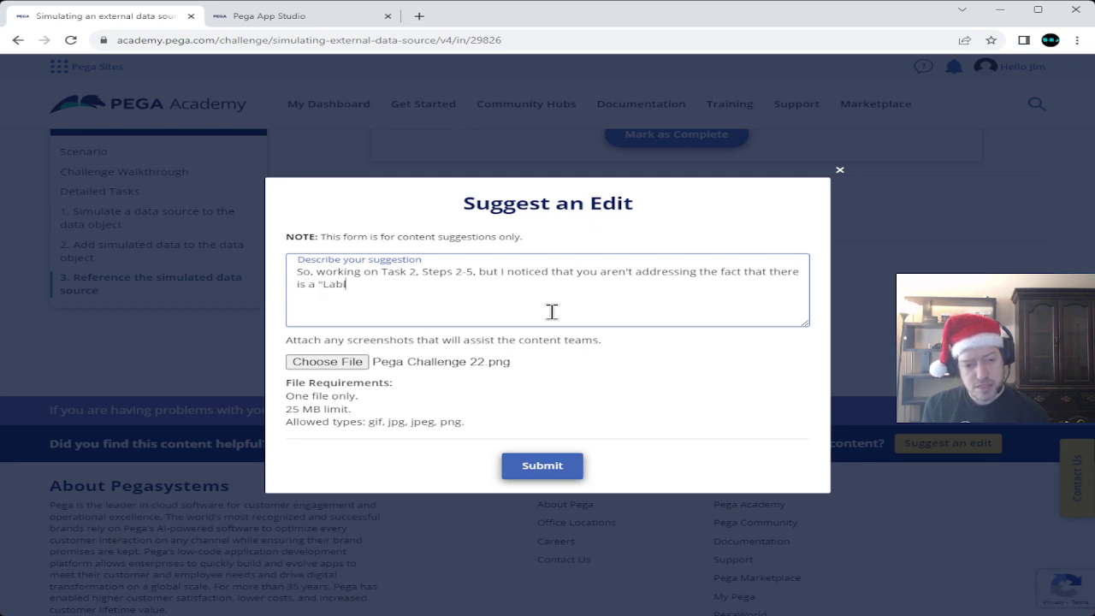
key(BackSpace)
text(el" )
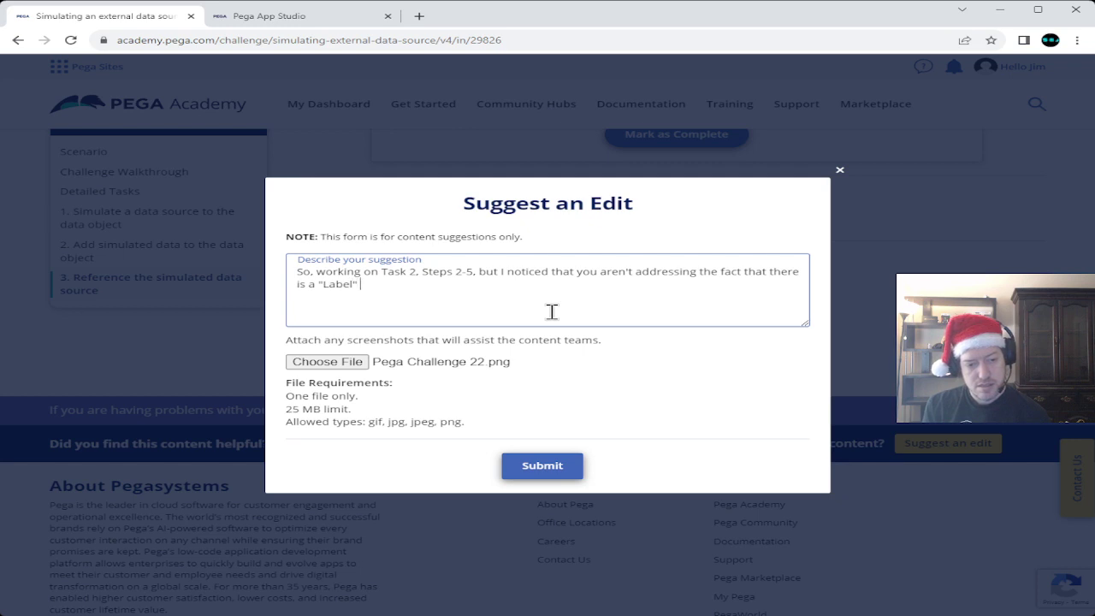
text(co)
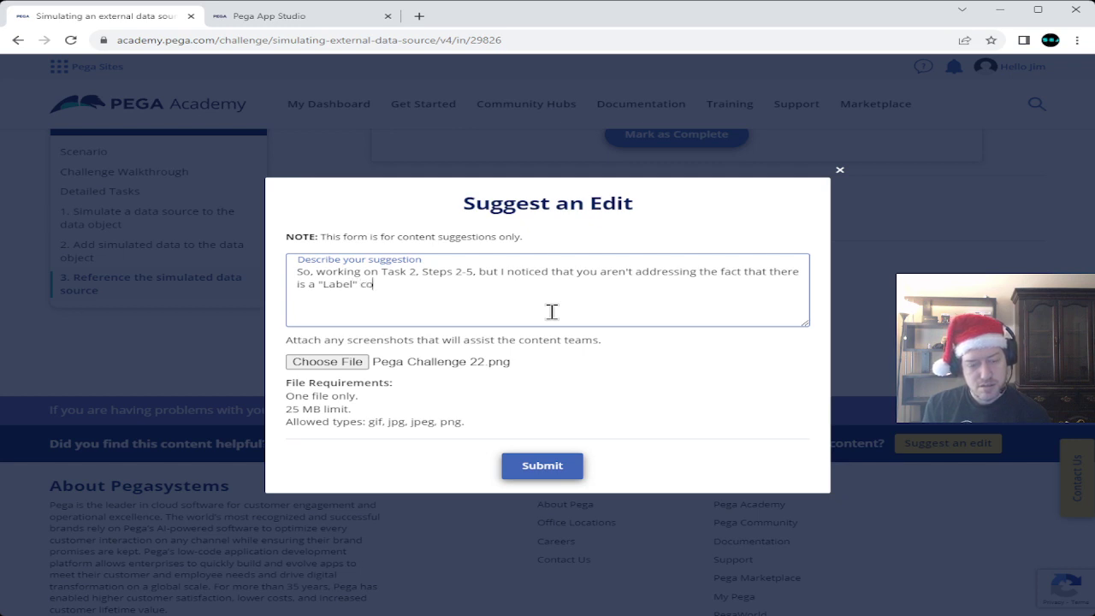
text(lumn.)
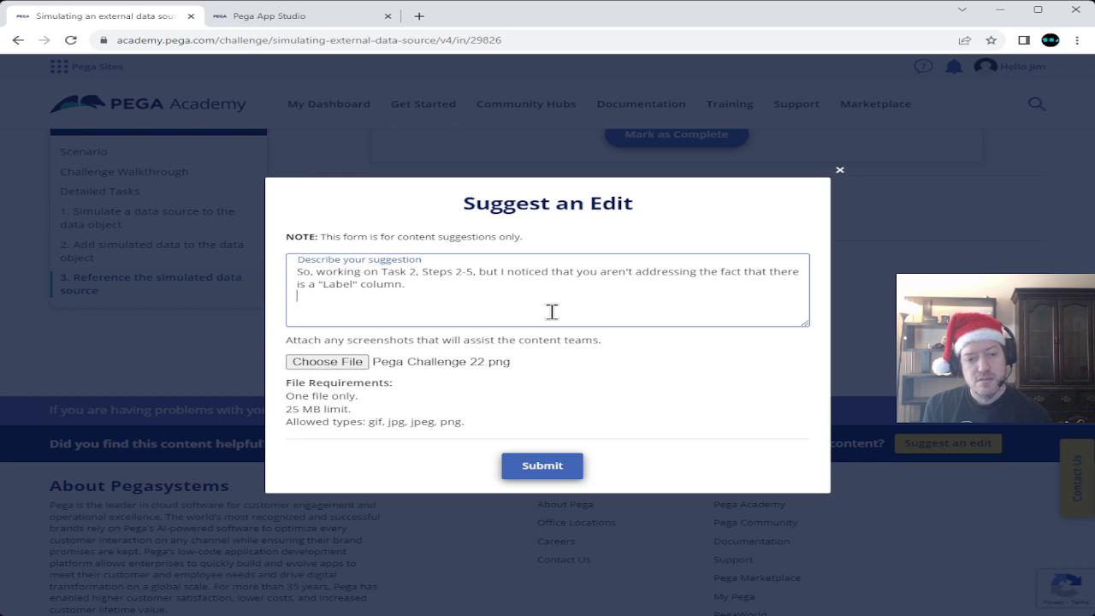
- Add a second paragraph to the suggestion: "The image and directions aren't covering the column at all."
key(Return)
text(The )
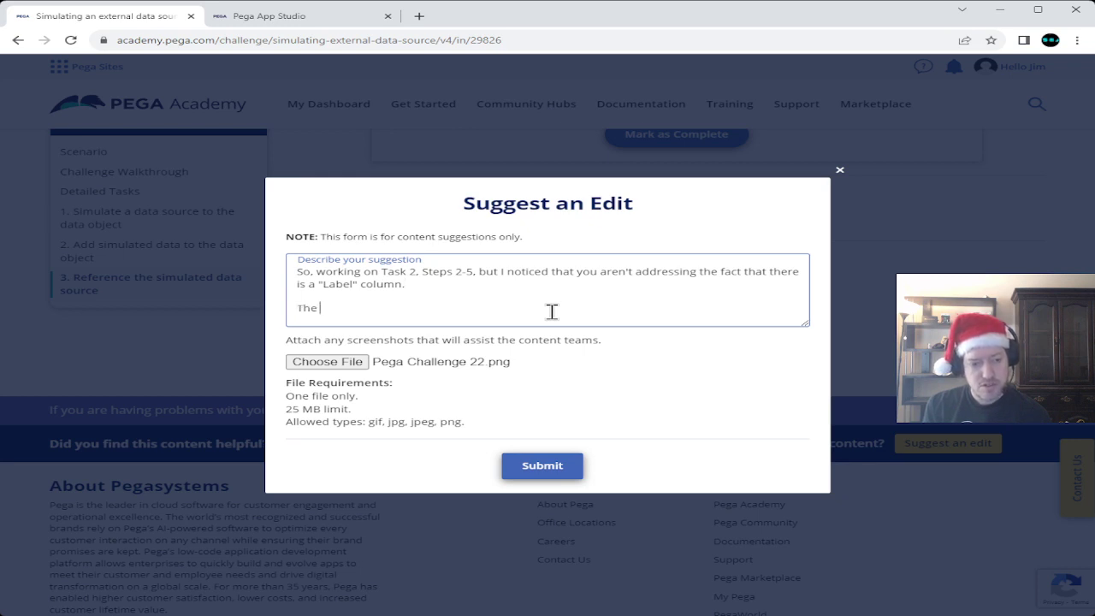
text(image and )
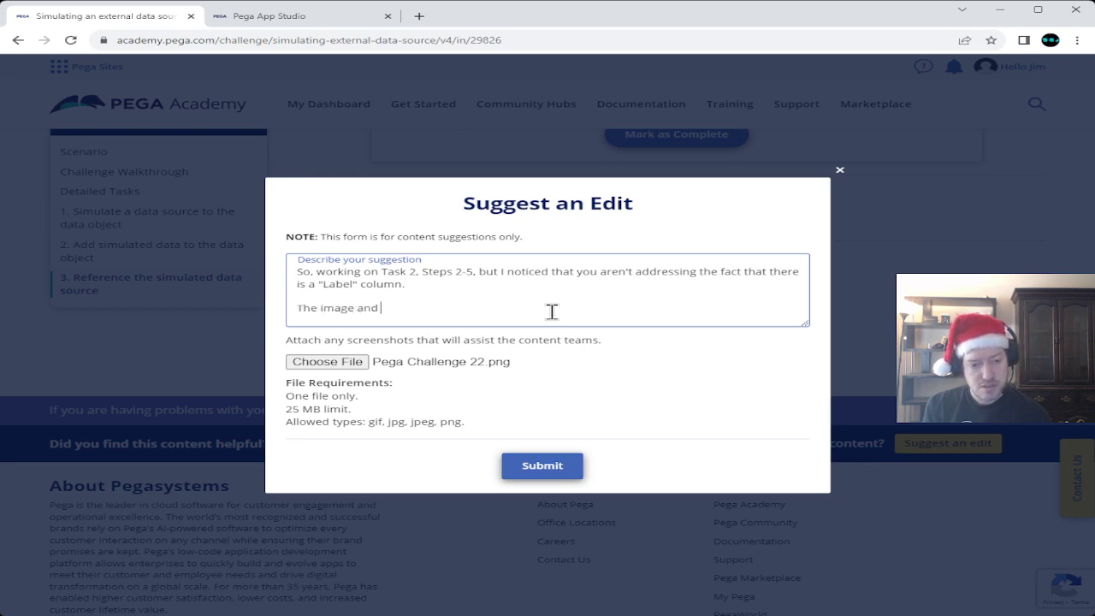
text(directio)
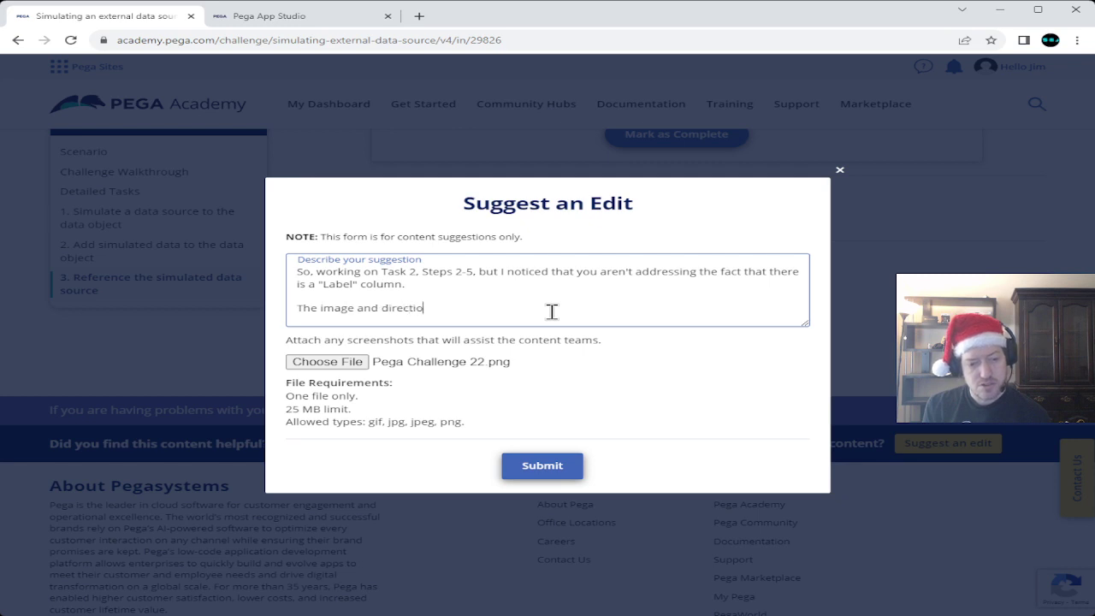
text(ns aren't)
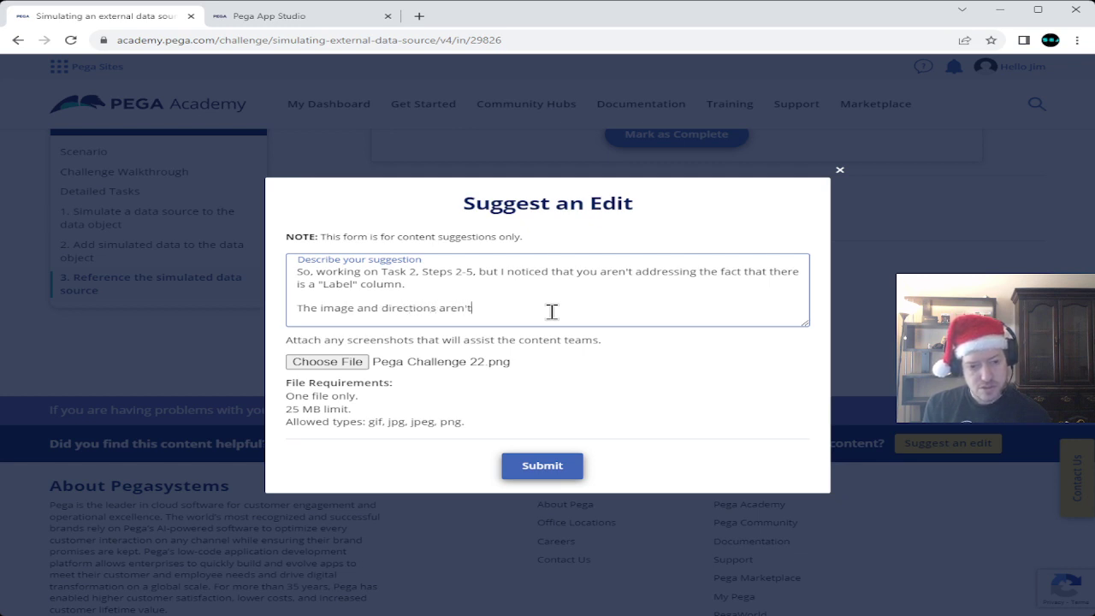
text( dove)
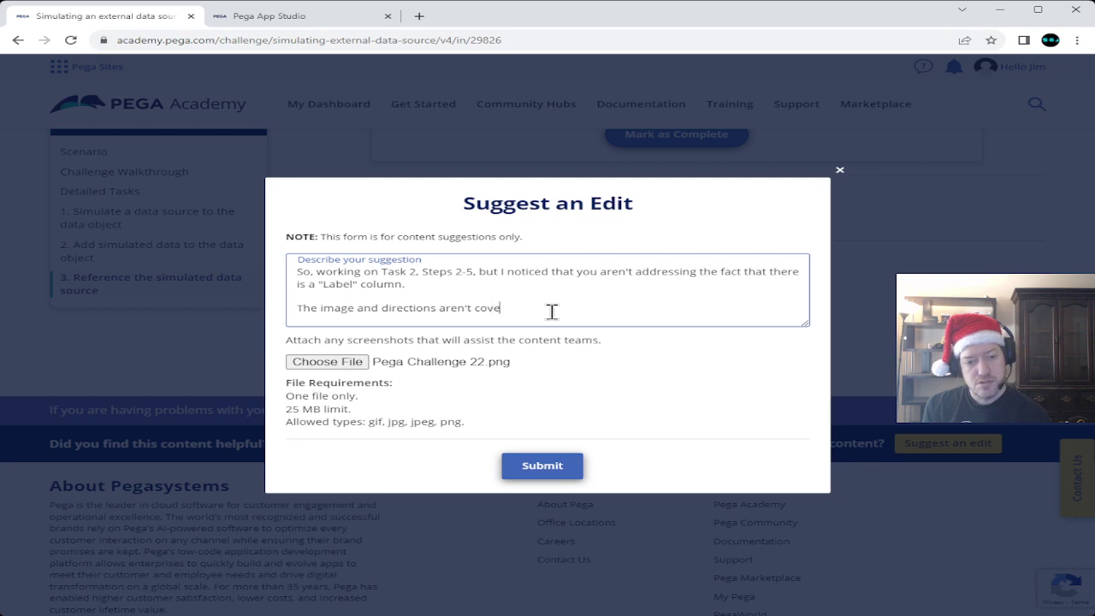
text(ring the )
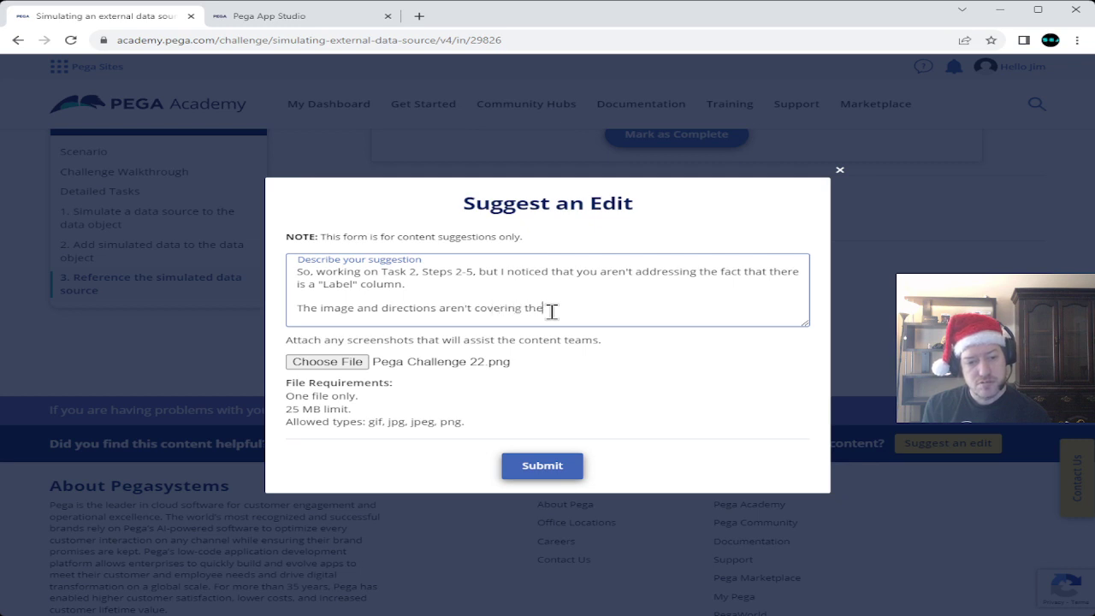
text(column at )
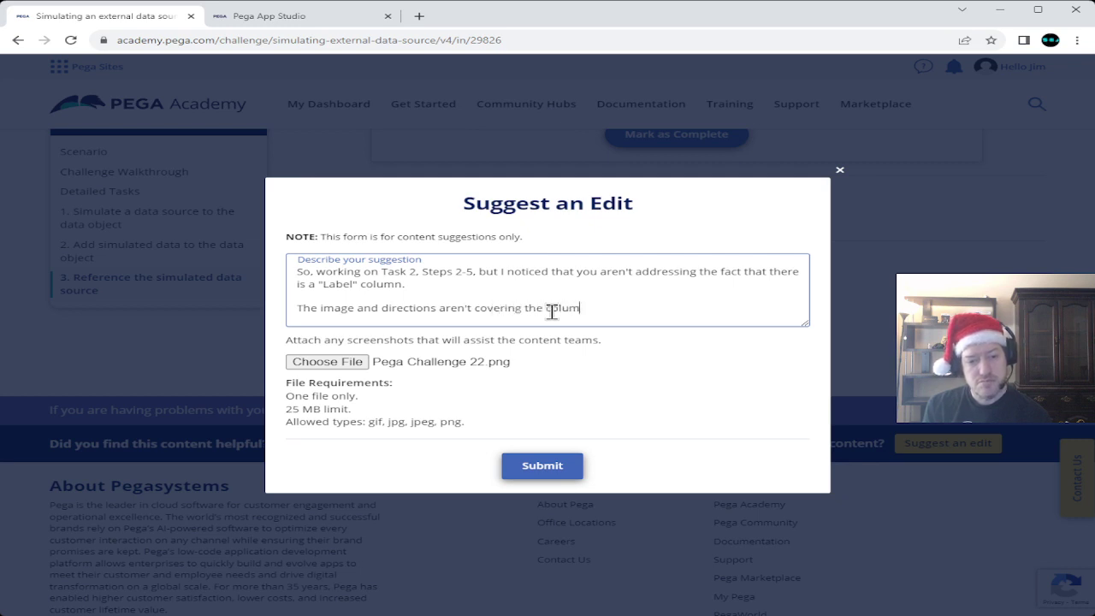
text(all.)
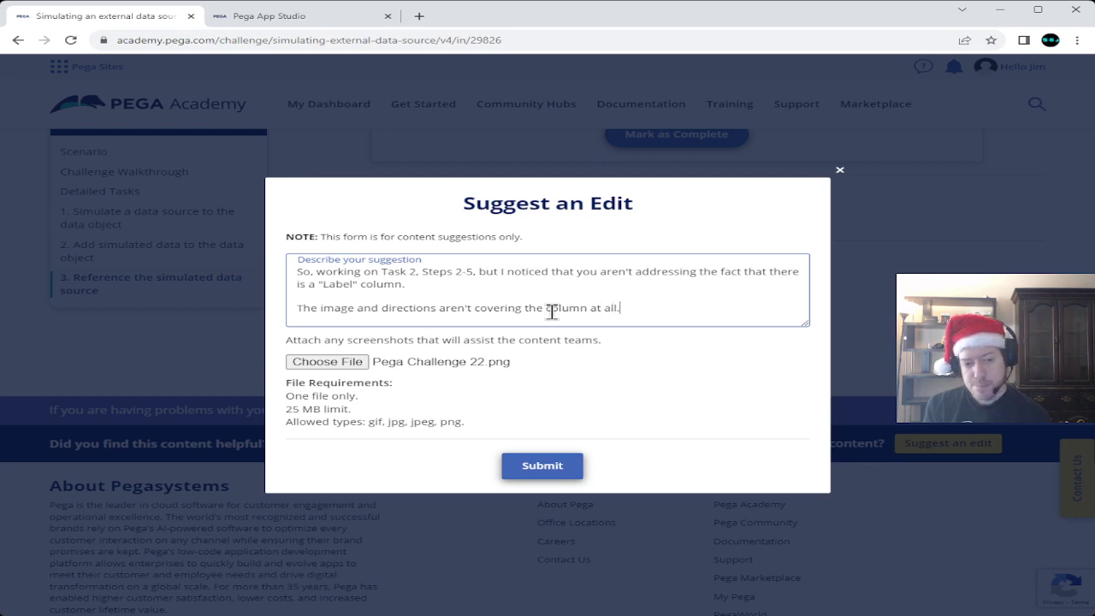
- Start a third paragraph in the suggestion with "Might need to address/fix this"
key(Return)
key(Return)
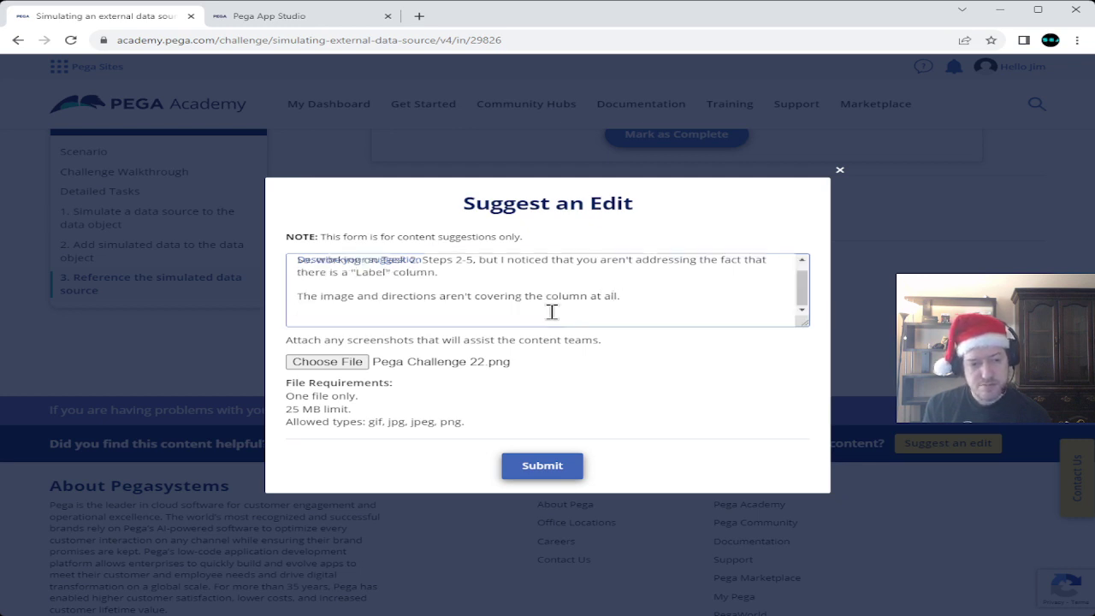
text(Might )
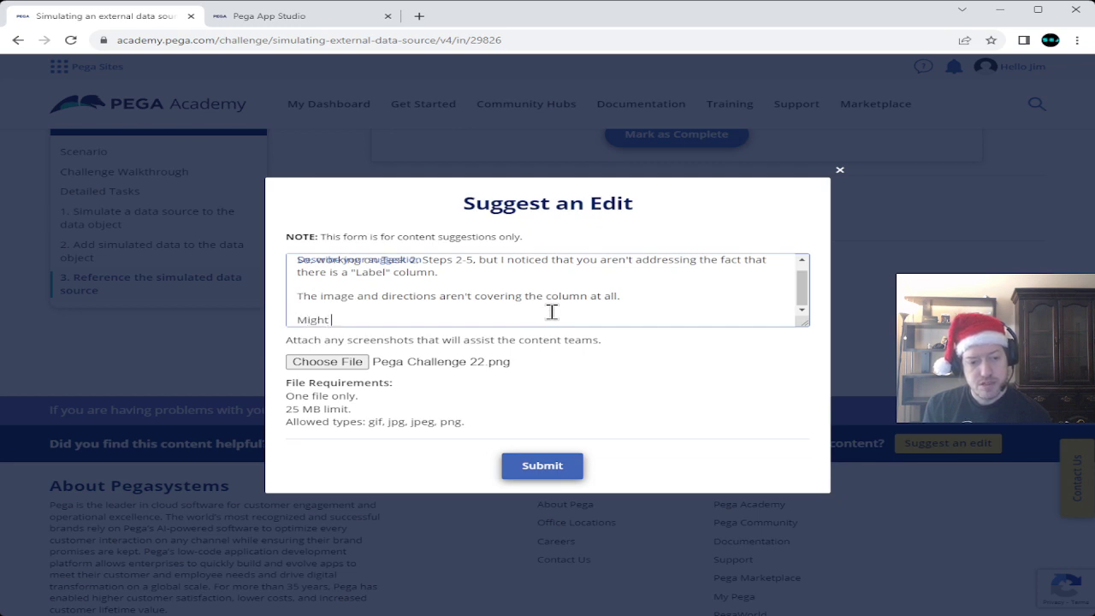
text(need to address)
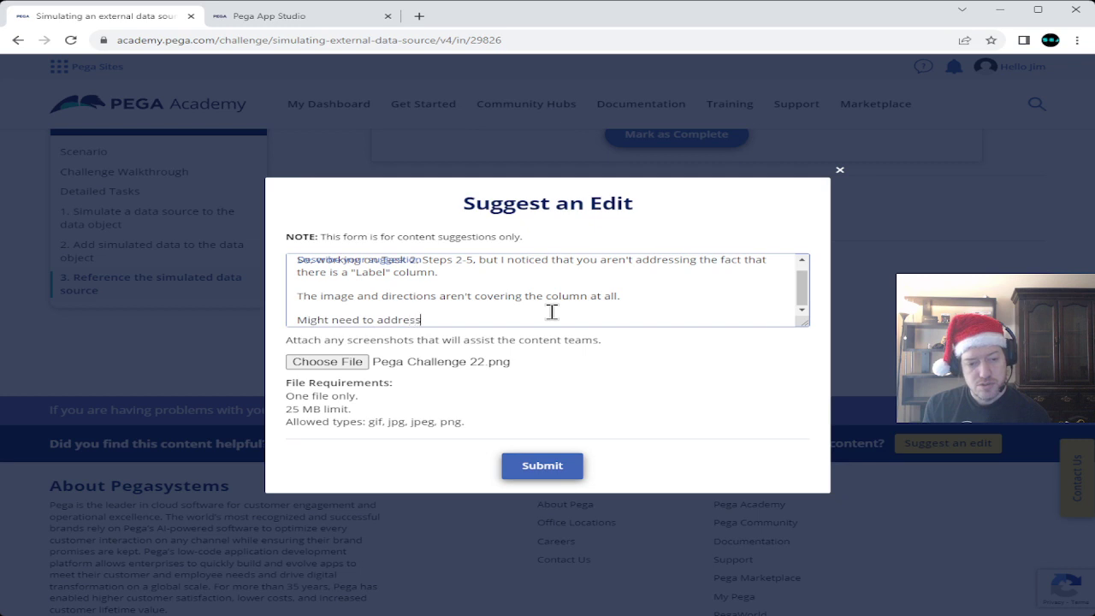
text( this)
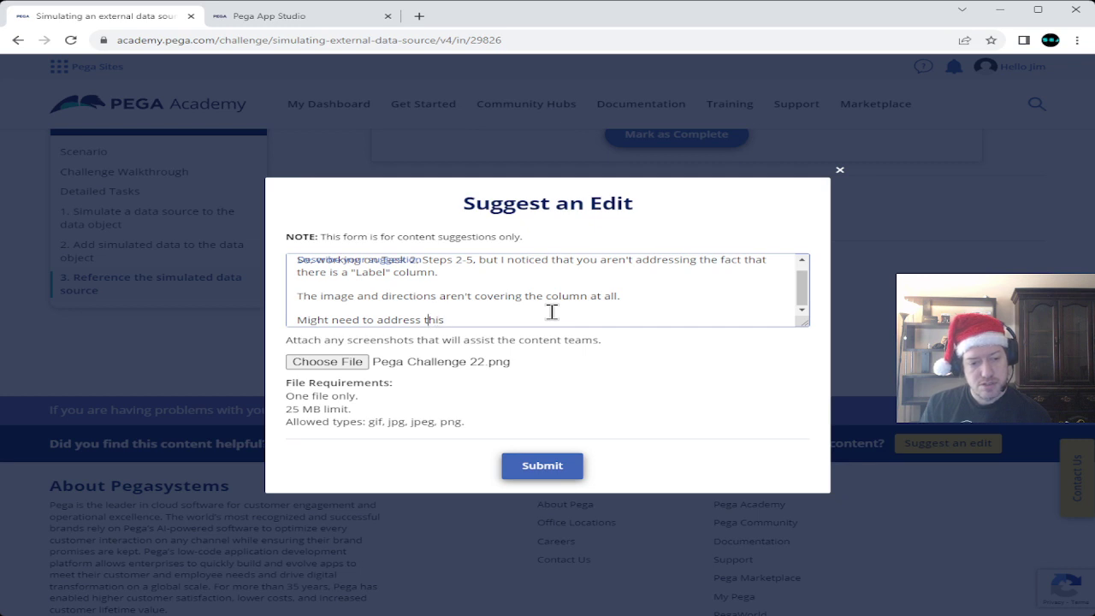
text(/)
text(fixo)
key(BackSpace)
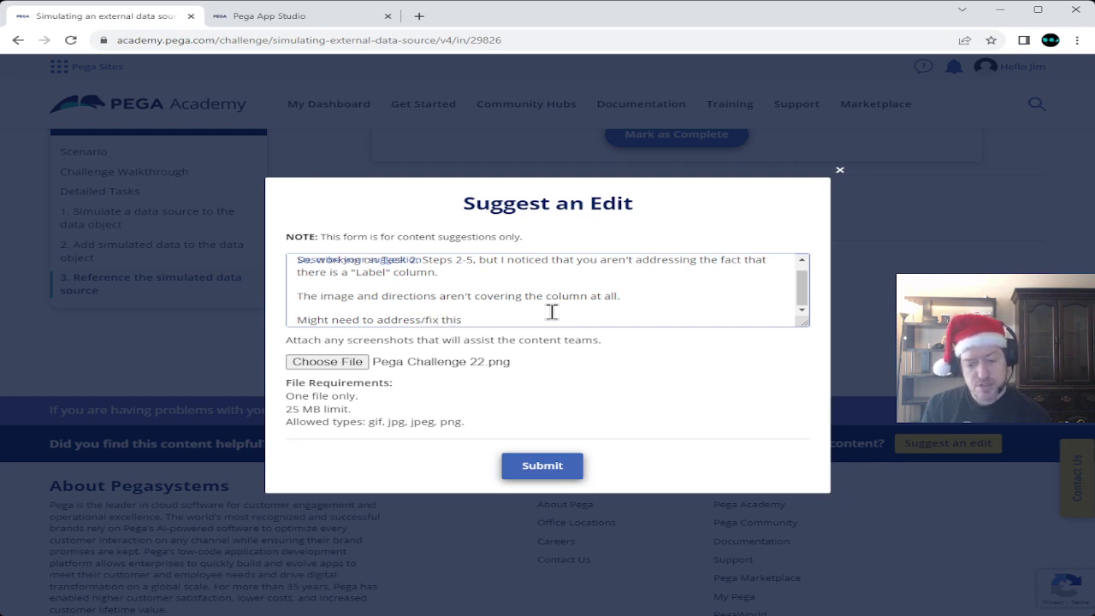
key(End)
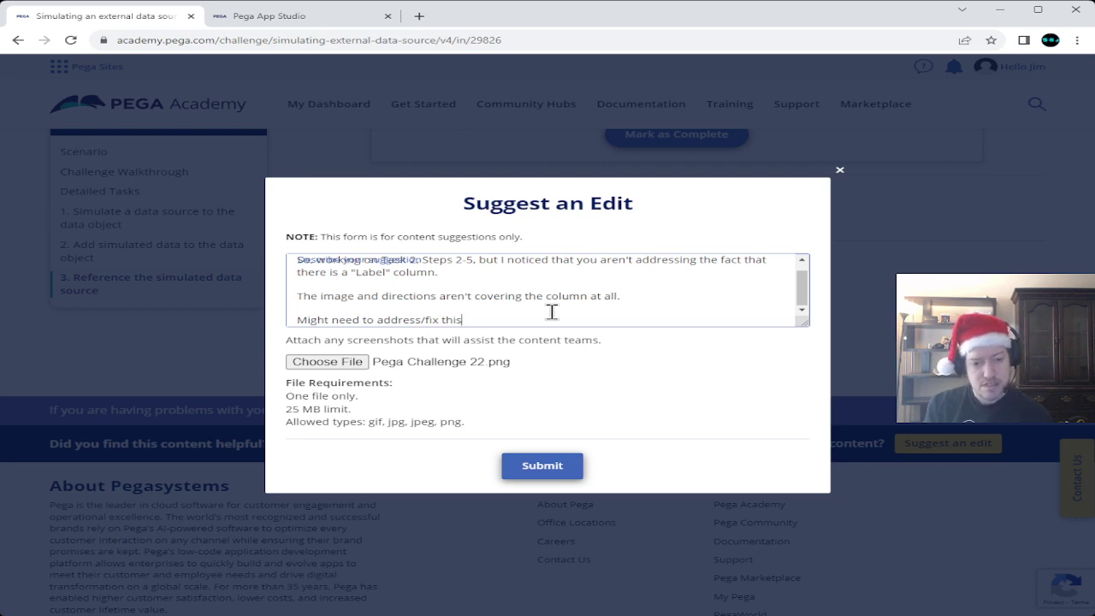
- Continue the third paragraph with ", and I know that you can't fix the 8.7 version..."
text(.)
key(BackSpace)
key(BackSpace)
text(, and I know that you )
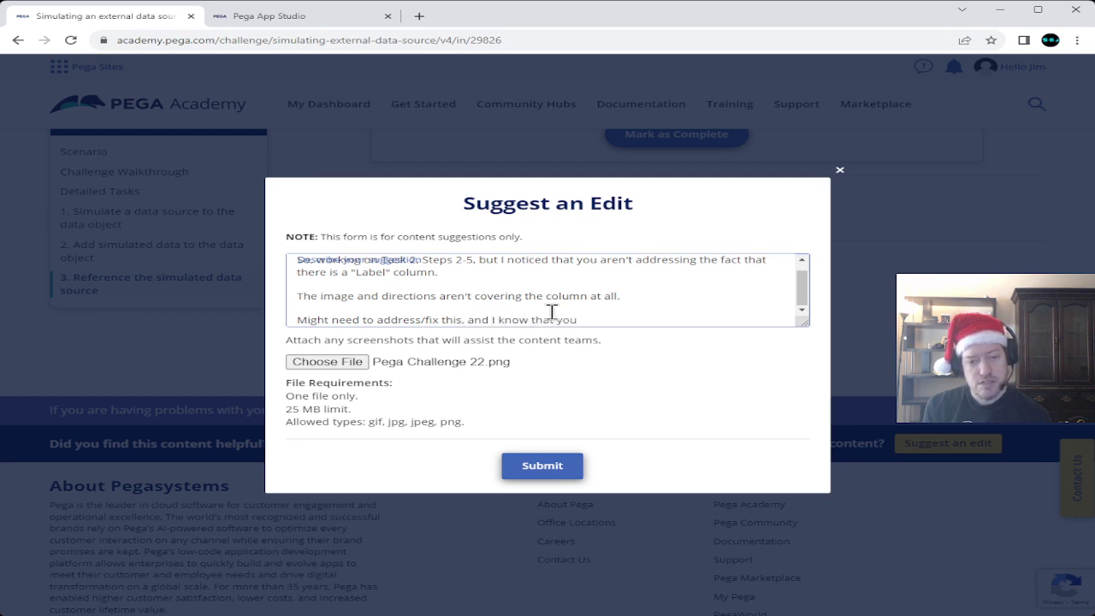
text(can't fix)
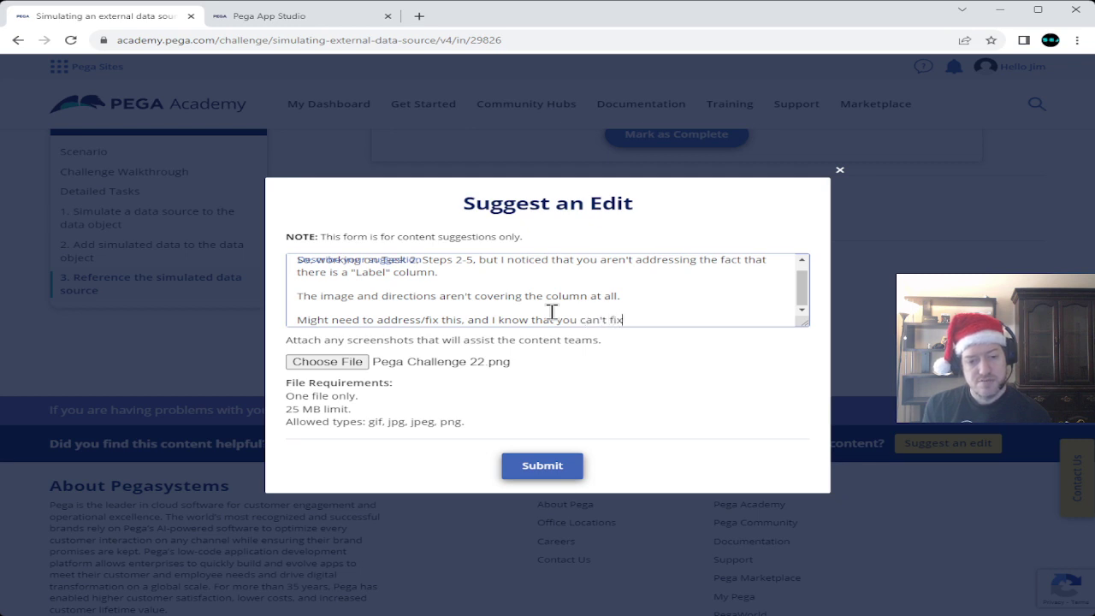
text( the 8.7 version...)
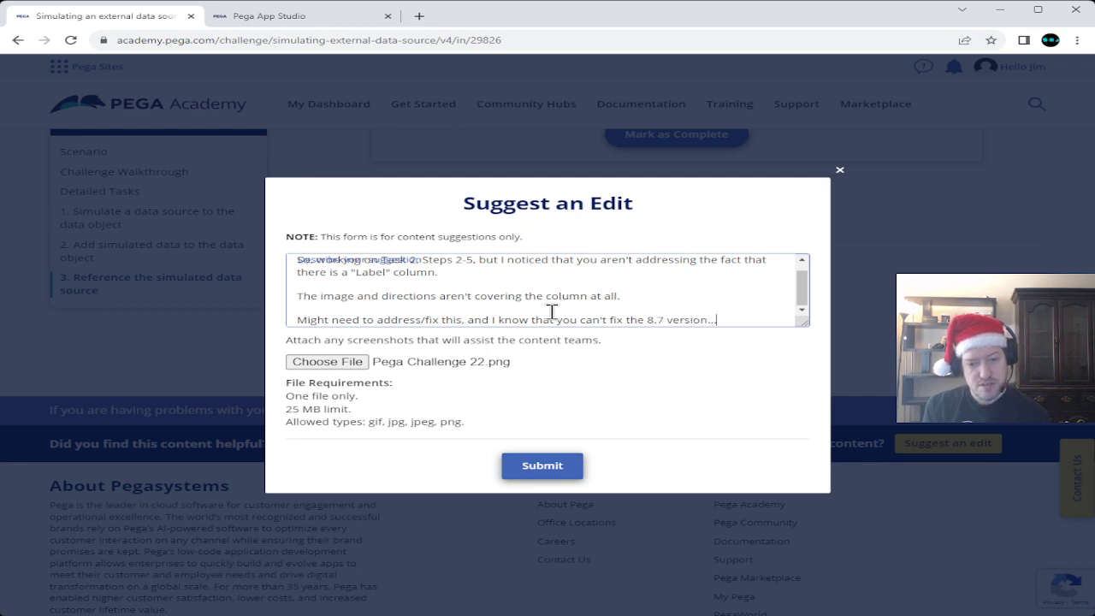
- End the paragraph with " but maybe you can fix the 8.8 before it gets too late.", submit the suggestion and close the form
text( but ma)
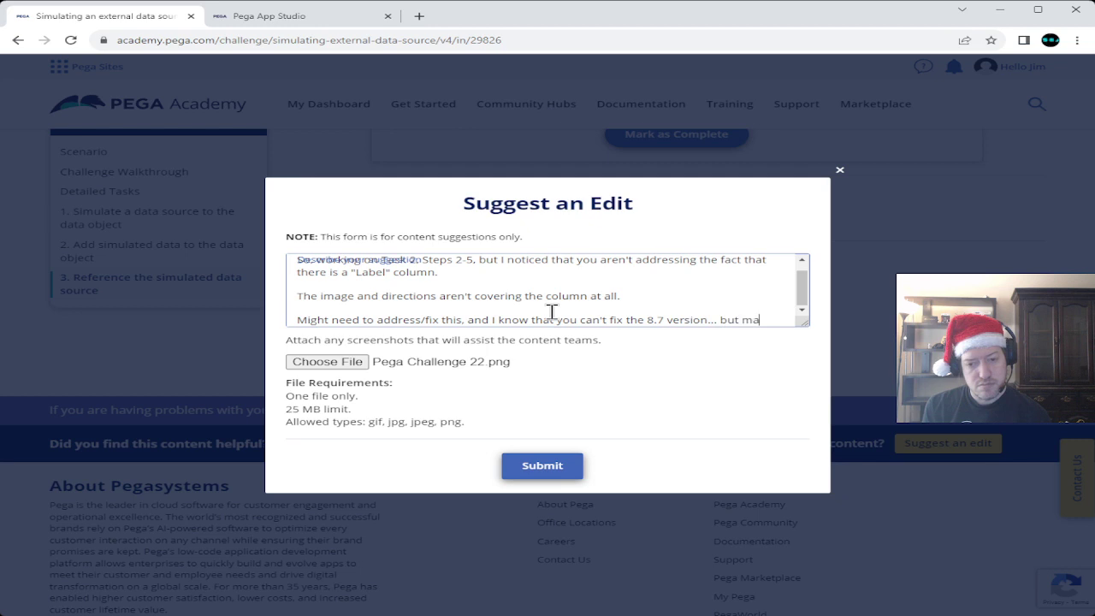
text(ybe you can)
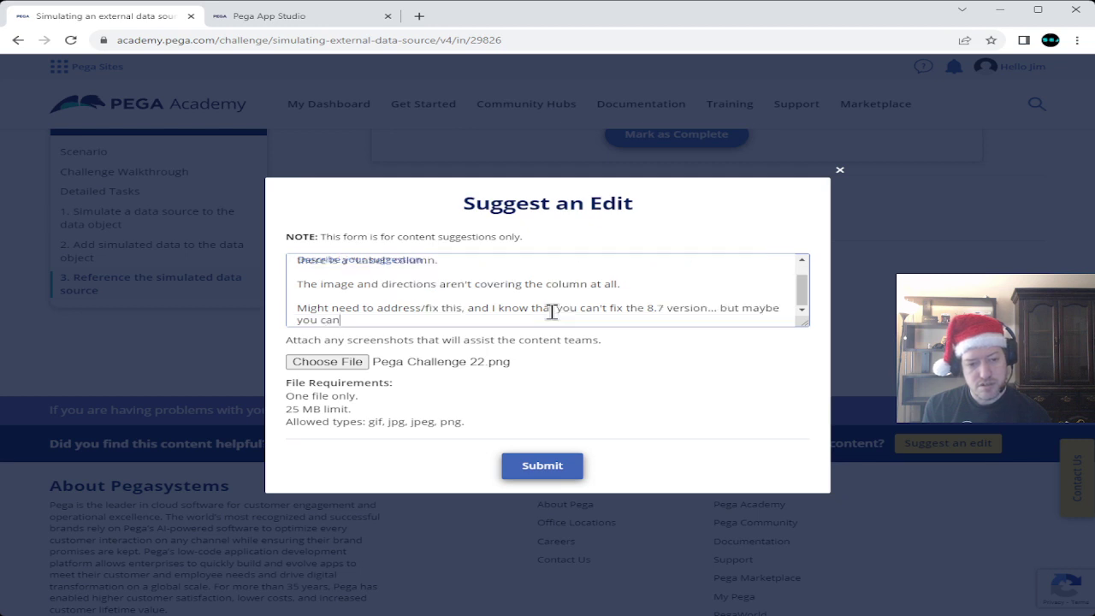
text( fix the 8.8 )
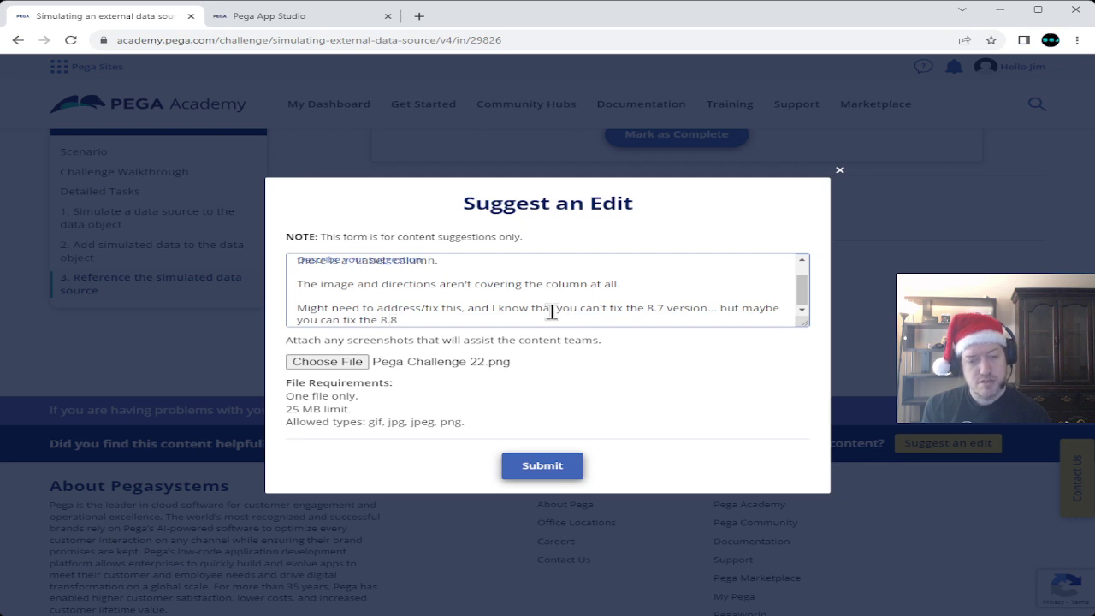
text(bef)
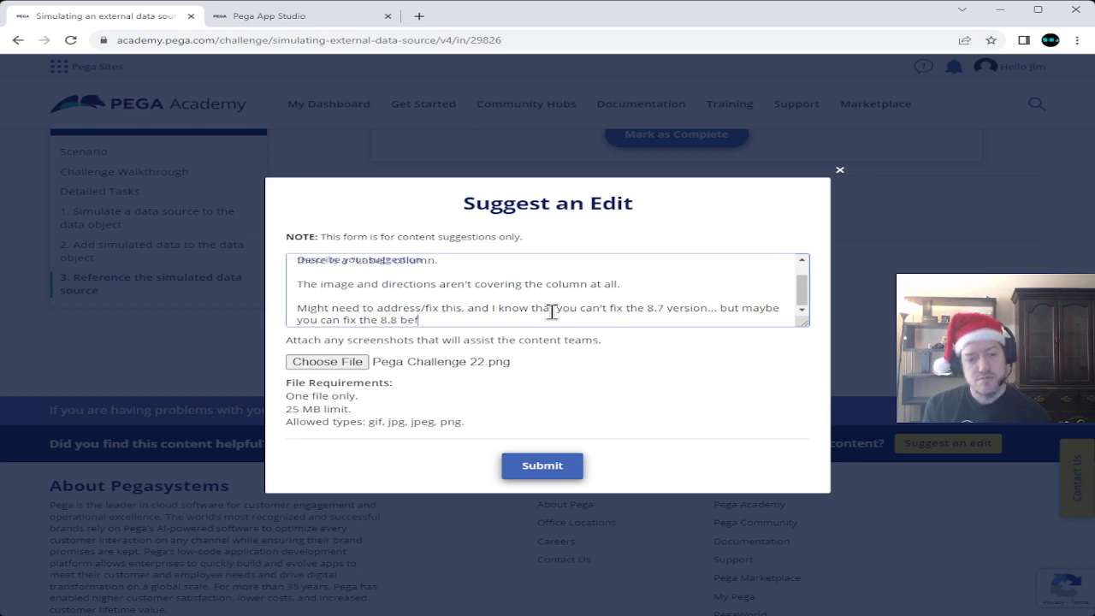
text(ore it g)
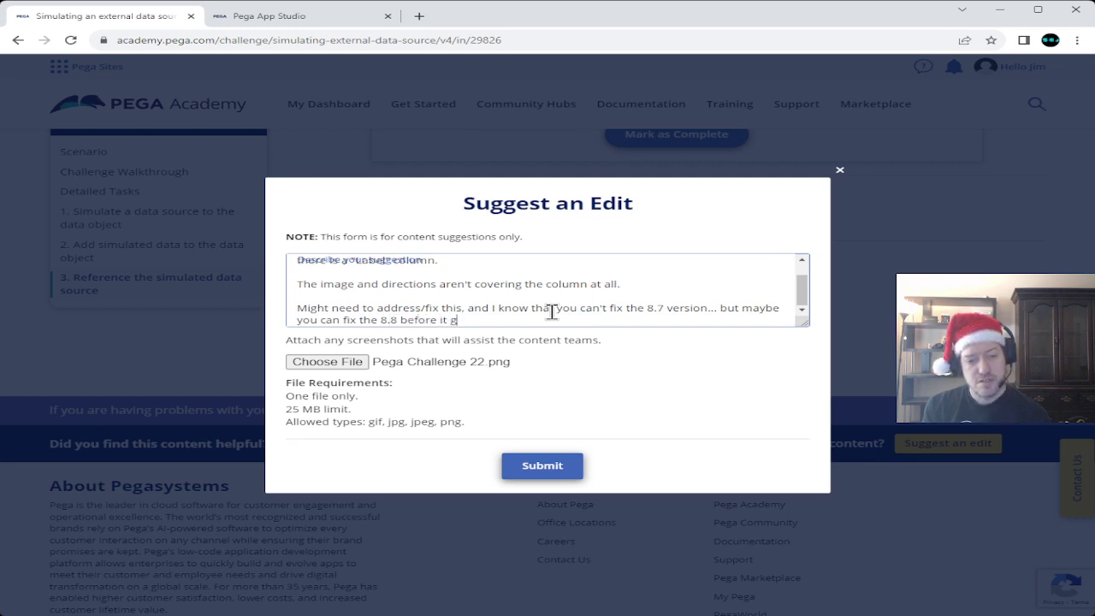
text(ets too late.)
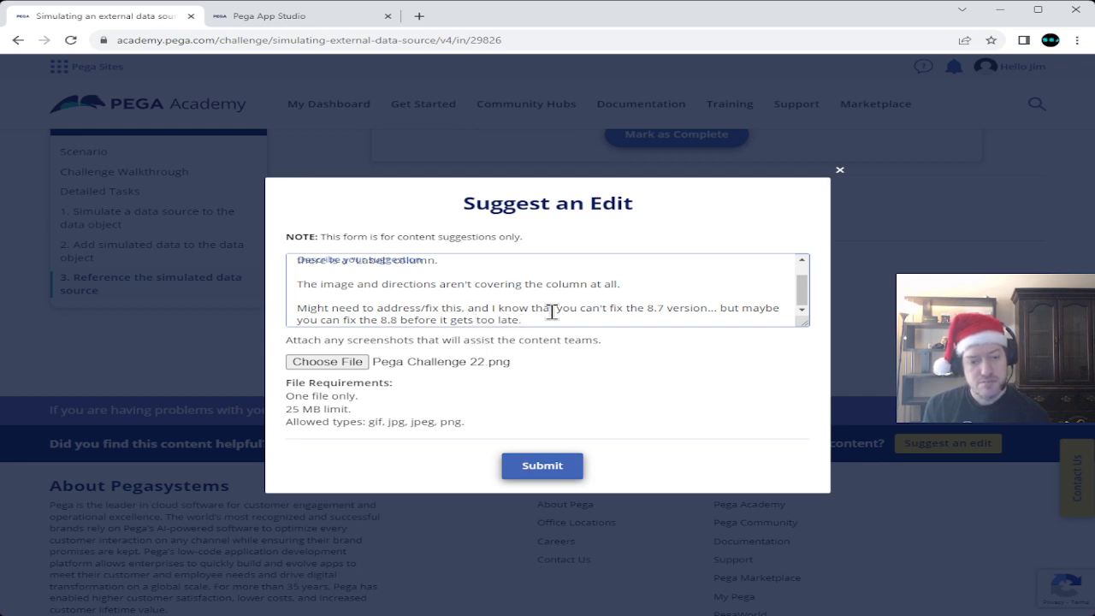
click(545, 462)
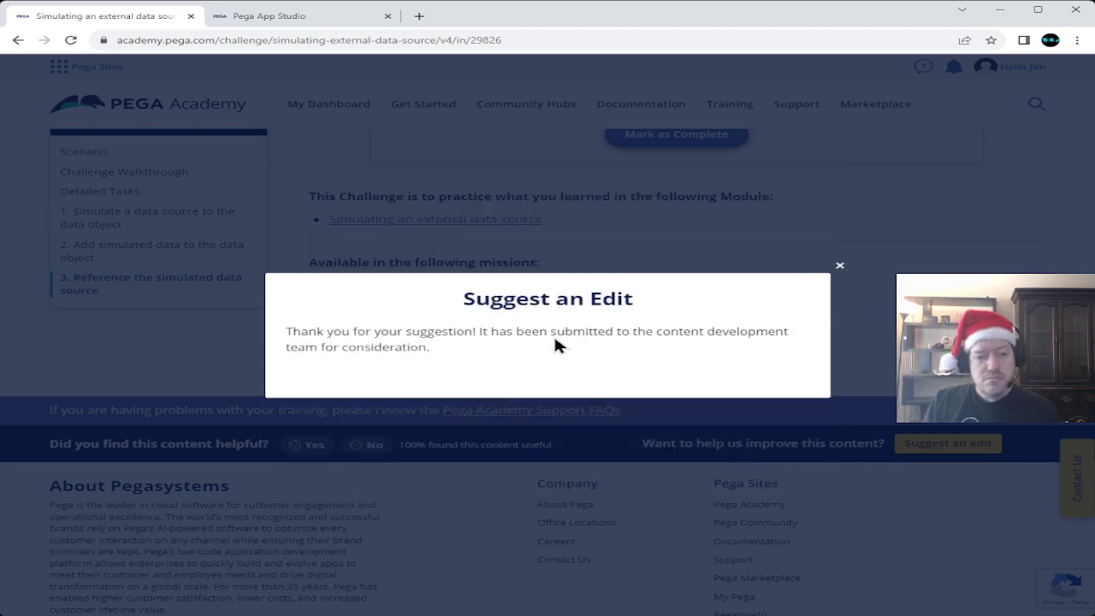
click(840, 267)
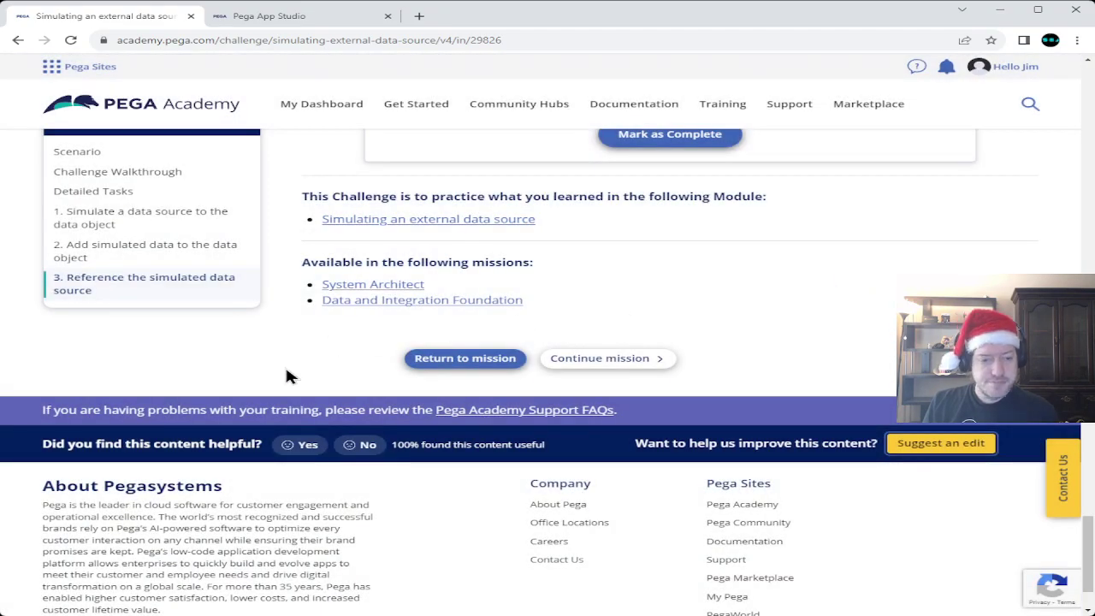
- Recheck the Task 2 instructions and, in App Studio, commit the Truck, Ridgeline, Honda record with its Label left blank
scroll(296, 371, up, 12)
scroll(299, 378, up, 6)
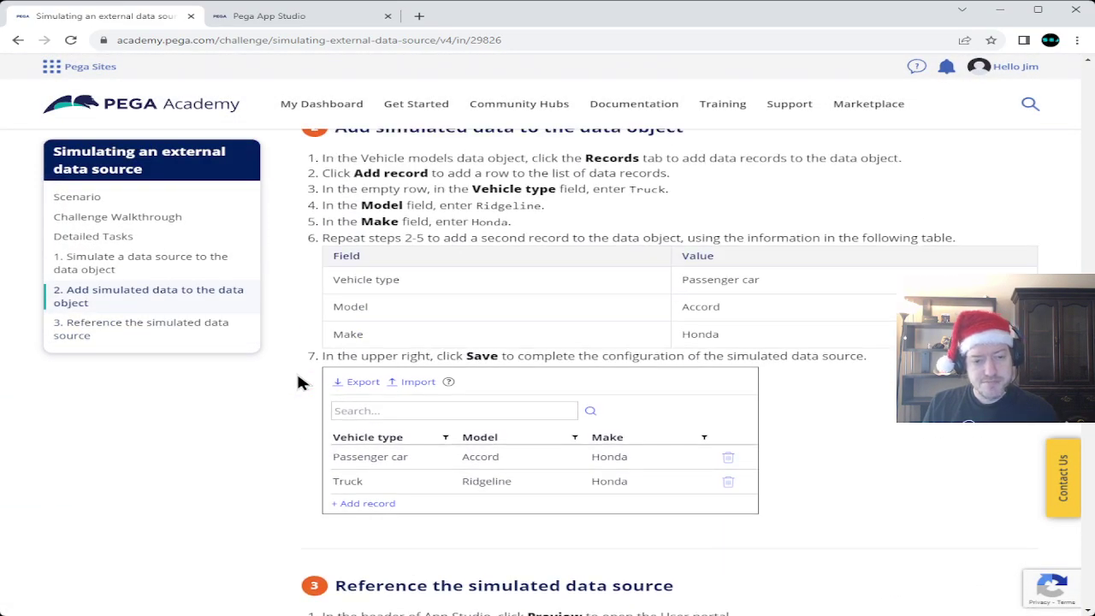
click(282, 26)
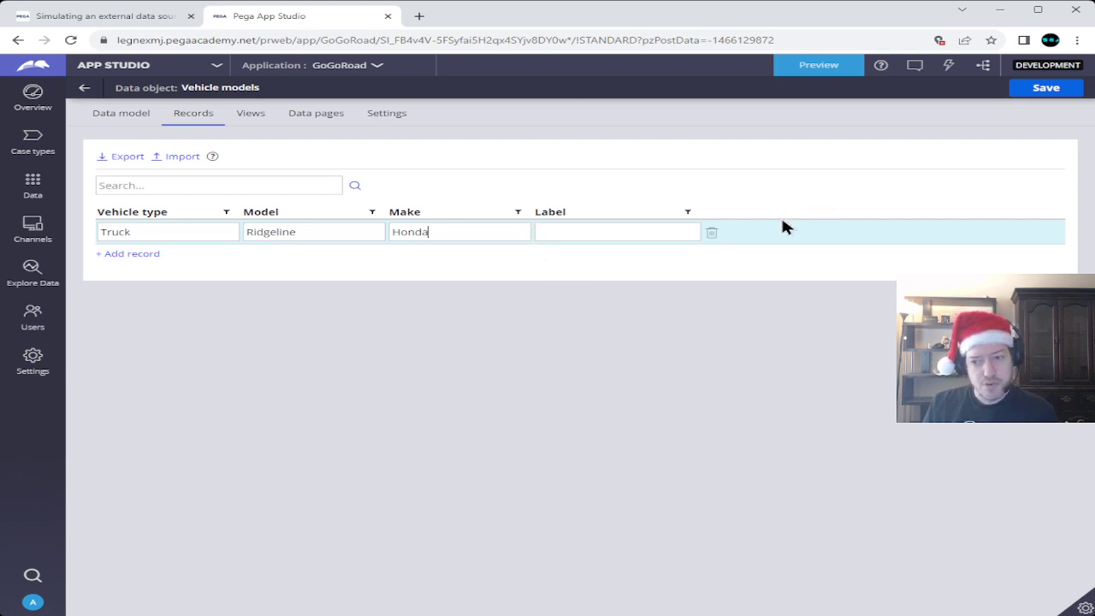
click(129, 19)
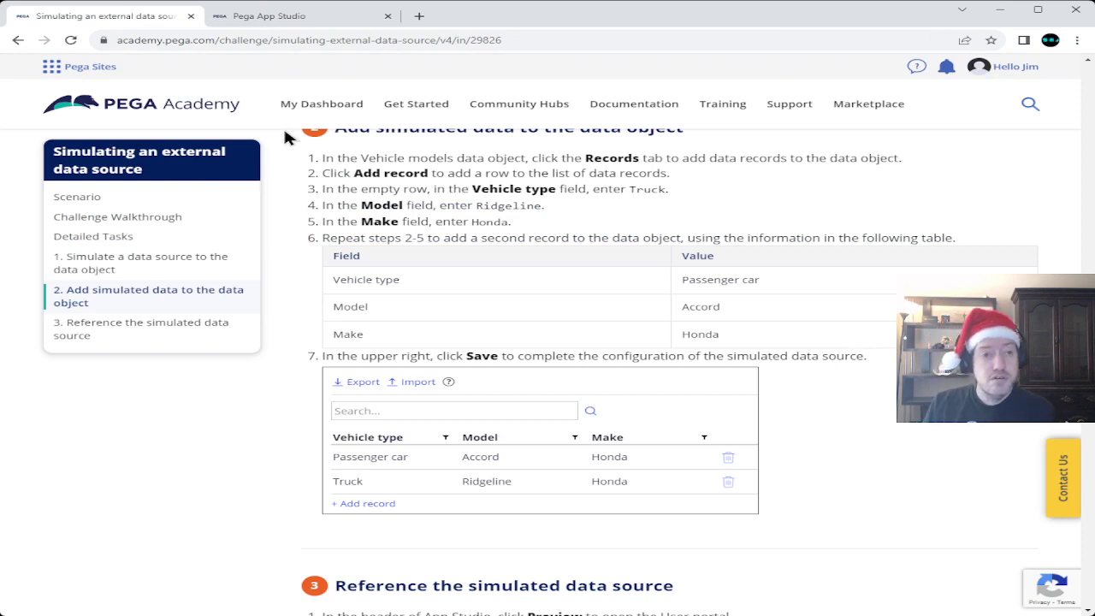
click(306, 26)
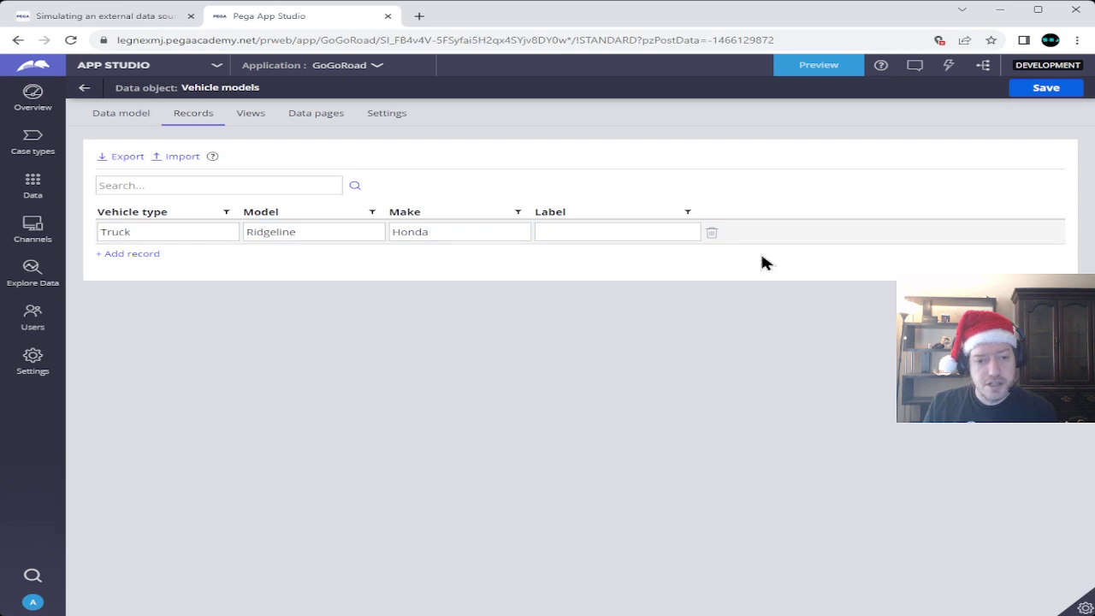
click(485, 408)
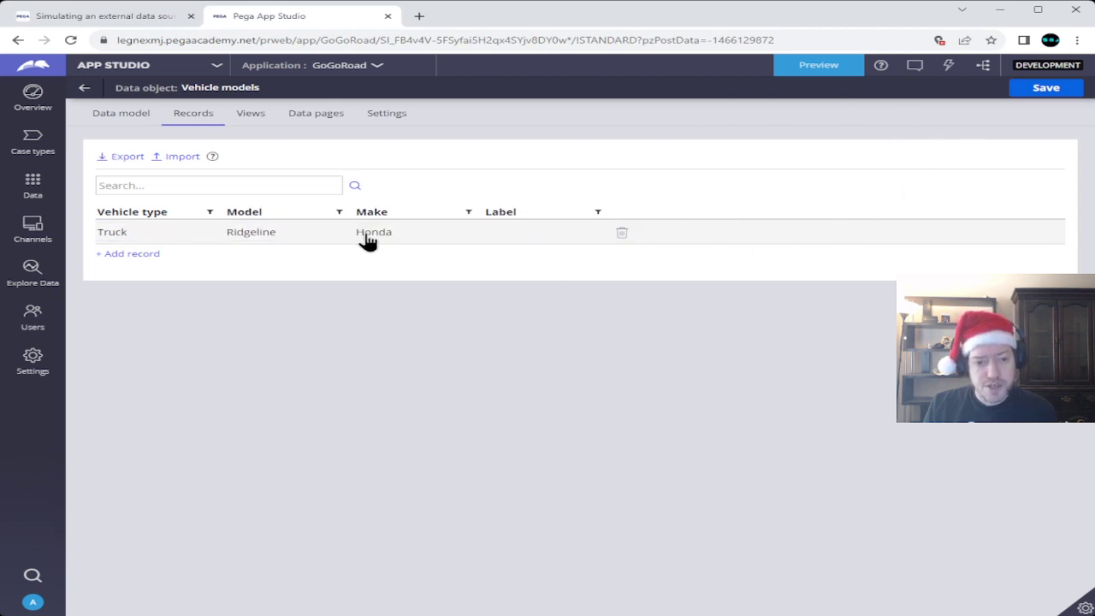
- Examine the full Label value of the Truck record in row editing, and leave the row without changing it
click(507, 240)
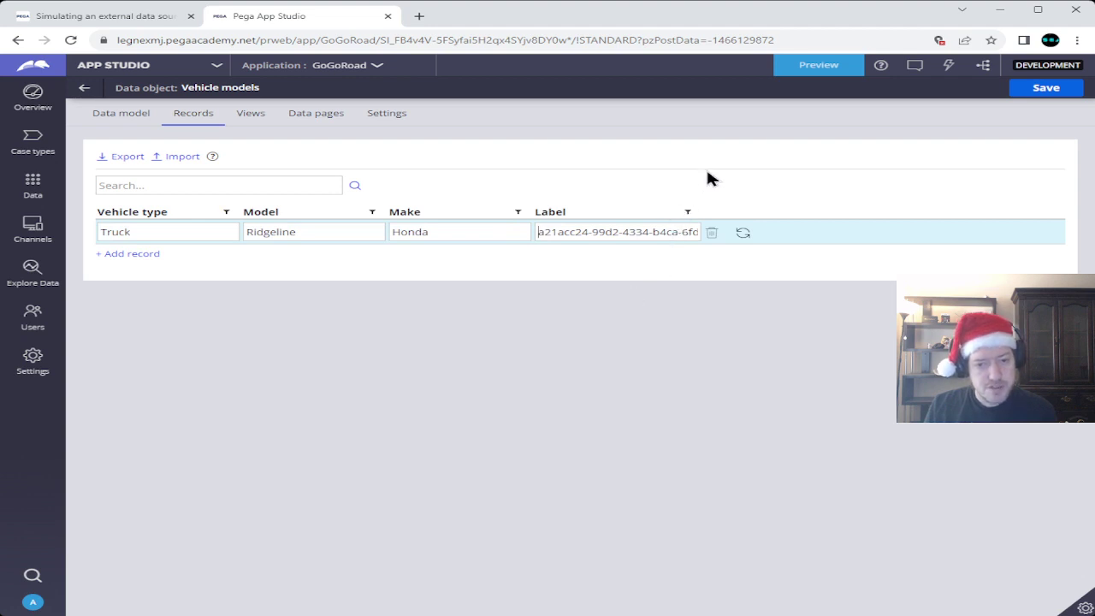
key(Escape)
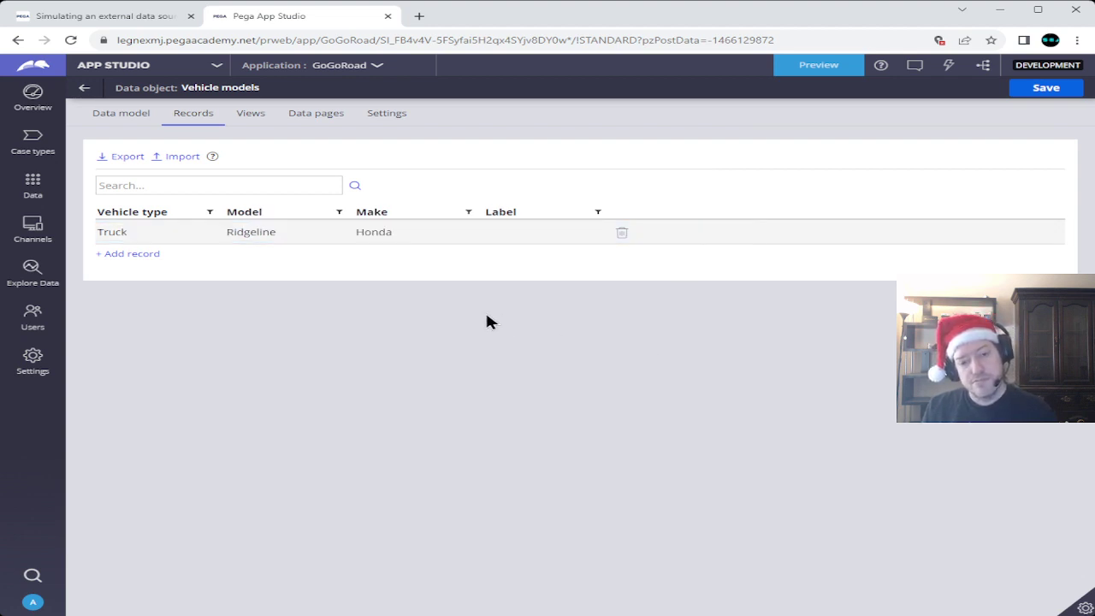
click(500, 235)
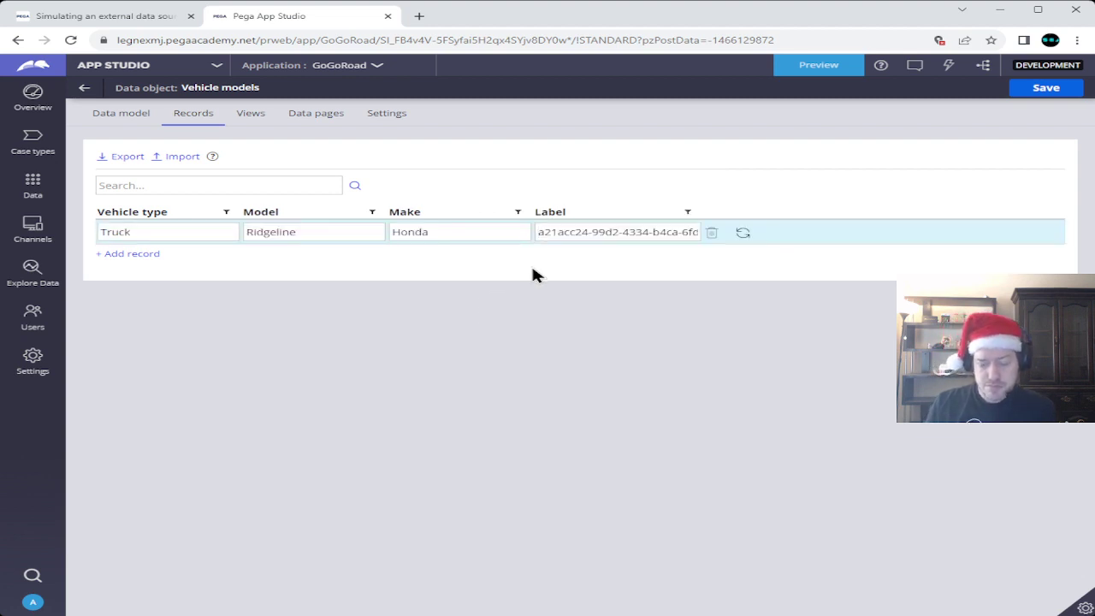
key(Right)
key(Right)
key(Right)
key(Right)
key(Right)
key(Right)
key(Right)
key(Right)
key(Right)
key(Right)
key(Right)
key(Right)
key(Right)
key(Right)
key(Right)
key(Right)
key(Right)
key(Right)
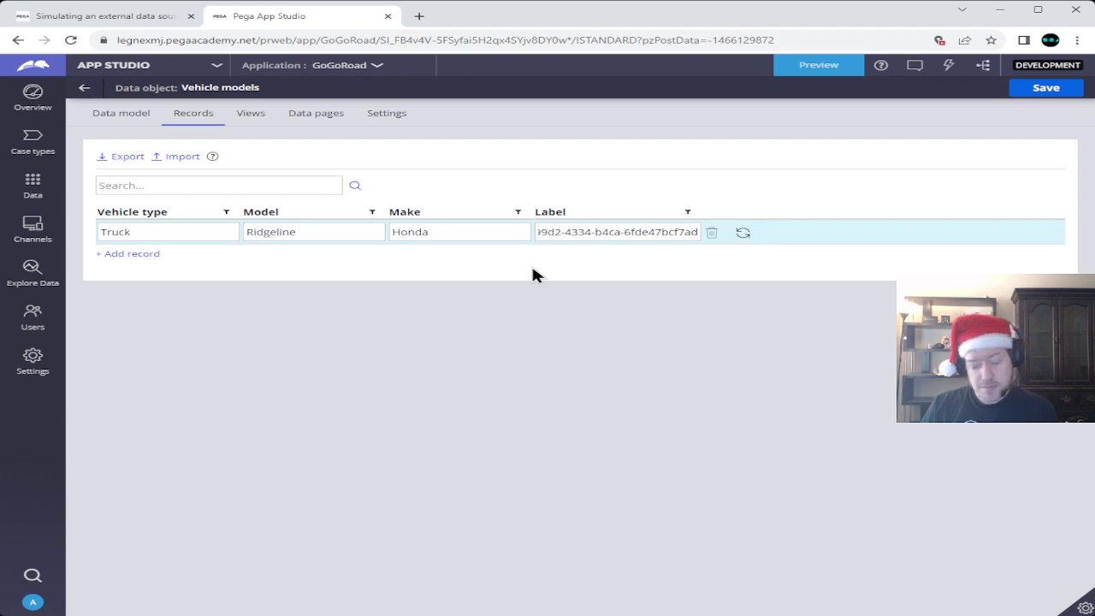
key(Left)
key(Left)
key(Left)
key(Left)
key(Left)
key(Left)
key(Left)
key(Left)
key(Left)
key(Left)
key(Left)
key(Left)
key(Left)
key(Left)
key(Left)
key(Left)
key(Left)
key(Left)
key(Left)
key(Left)
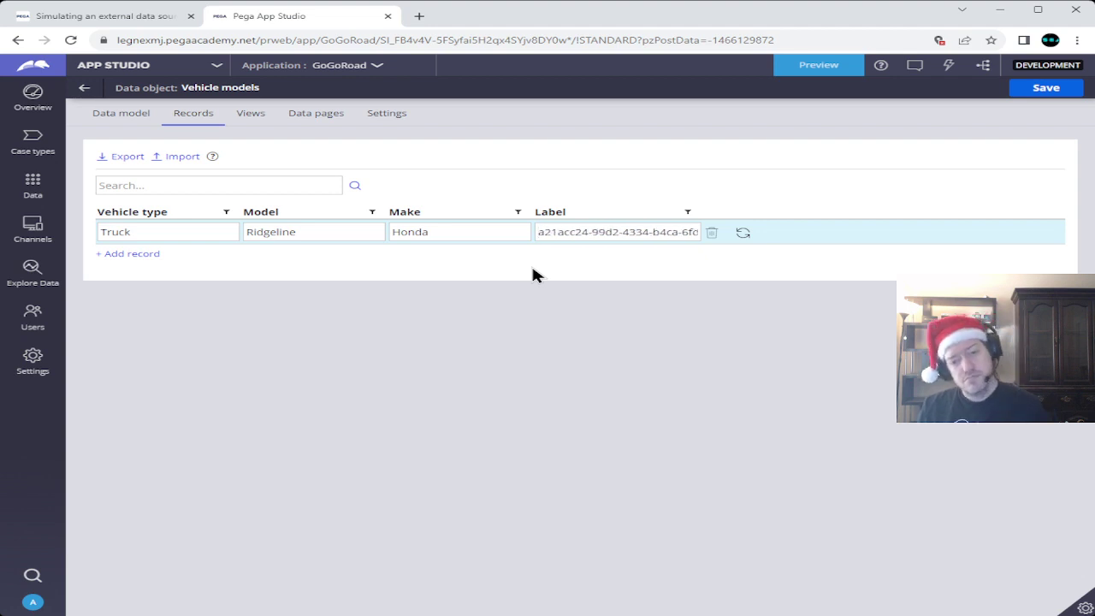
click(569, 170)
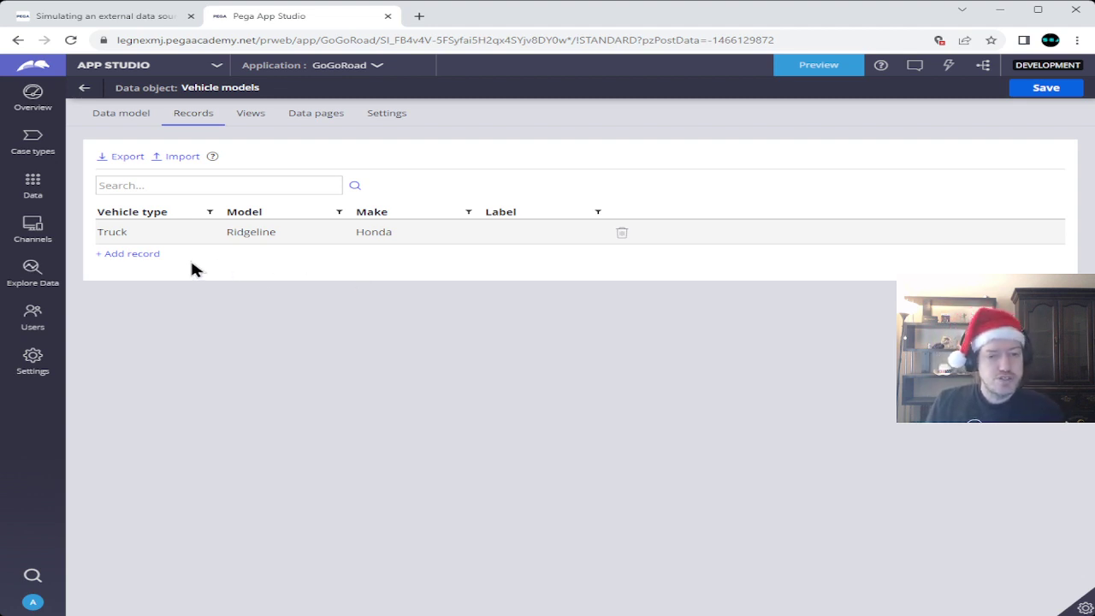
- Add a second Vehicle models record and fill its Vehicle type with Passenger car, copied from the challenge table
click(134, 255)
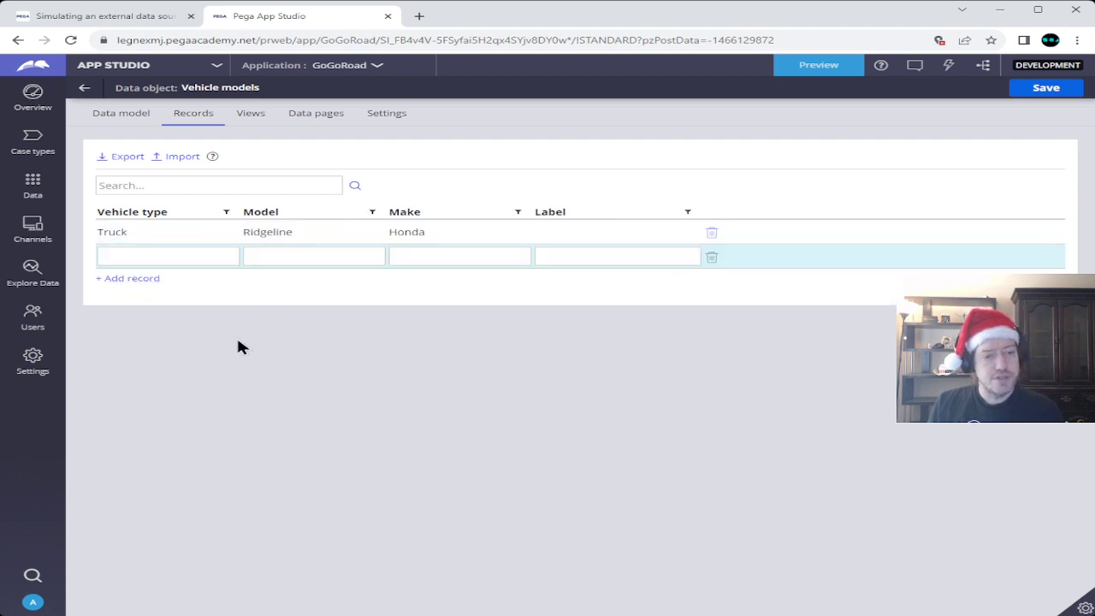
click(103, 15)
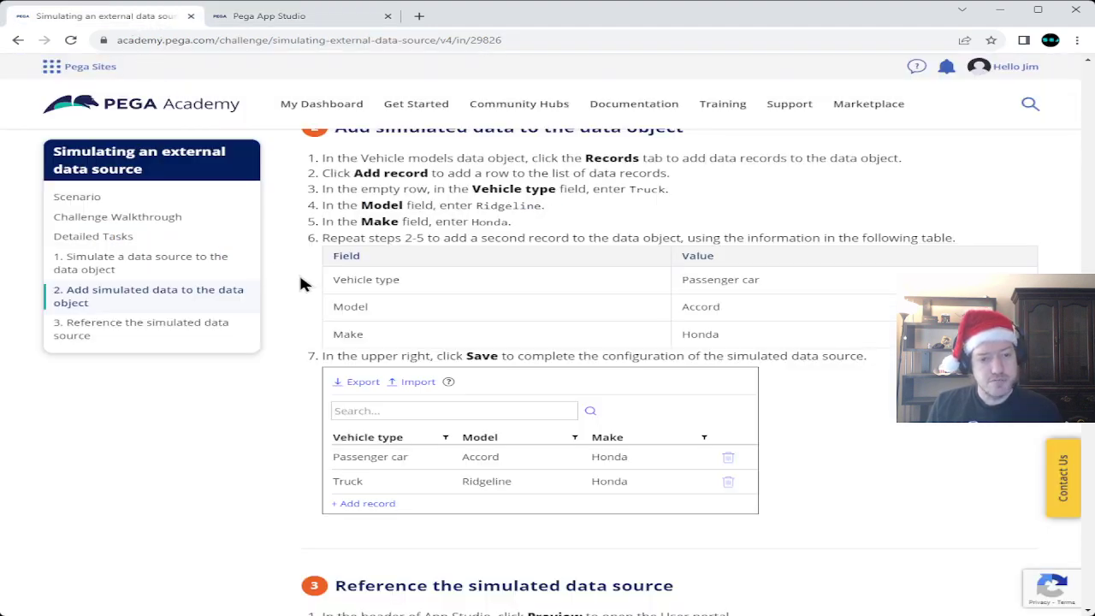
drag(323, 237, 602, 234)
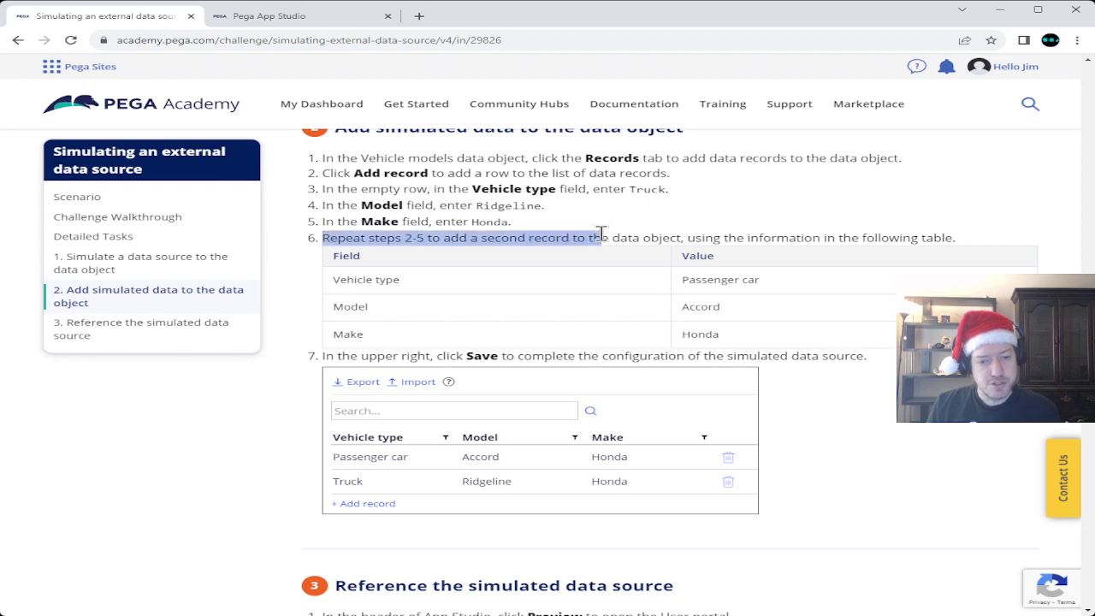
drag(680, 280, 761, 279)
key(ctrl+c)
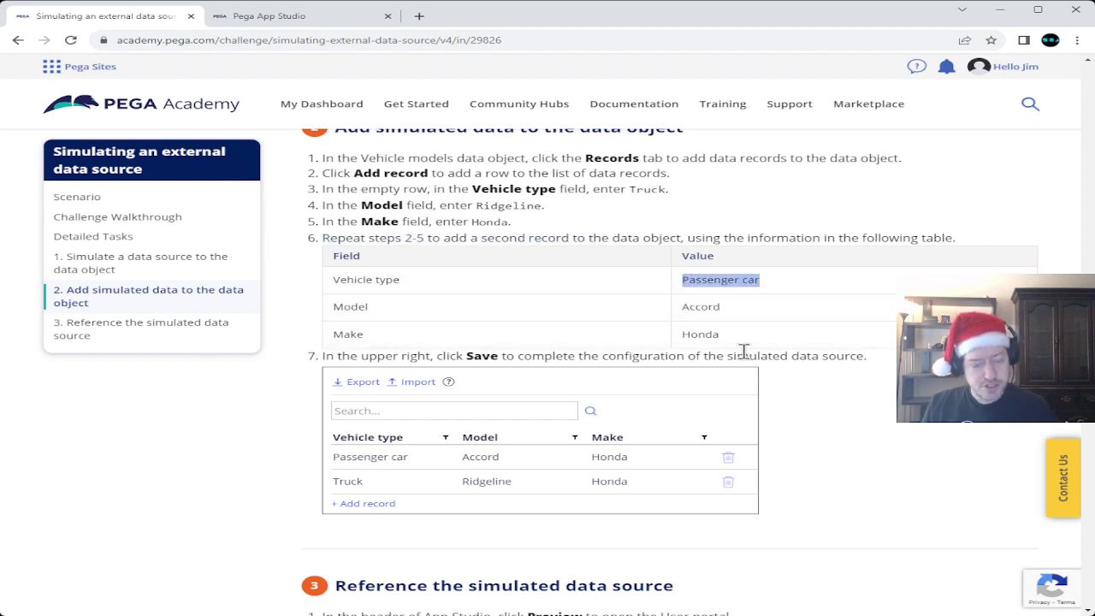
click(268, 17)
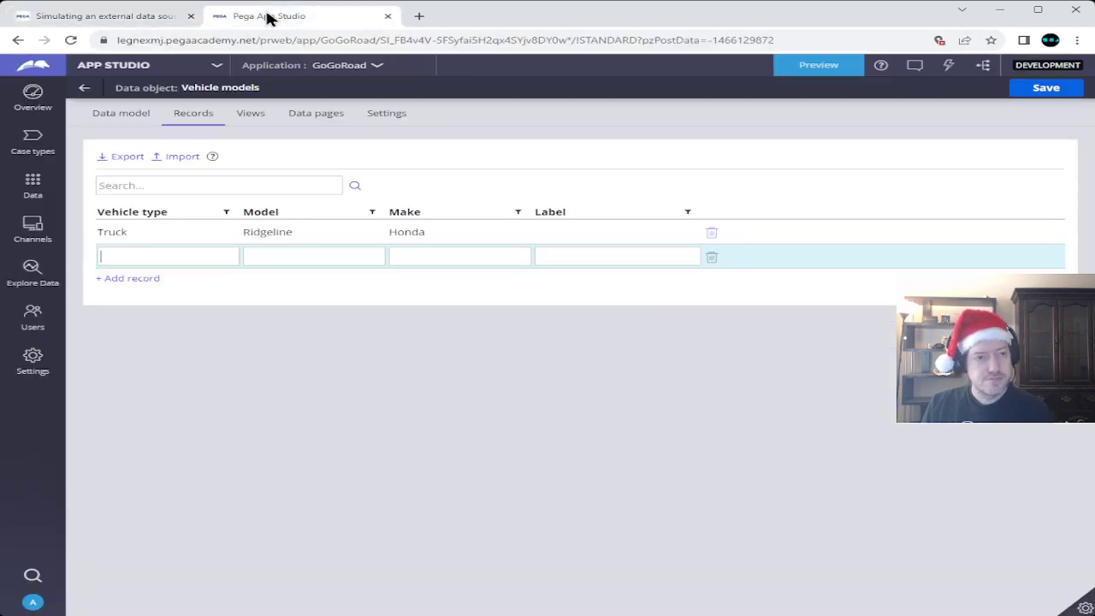
key(ctrl+v)
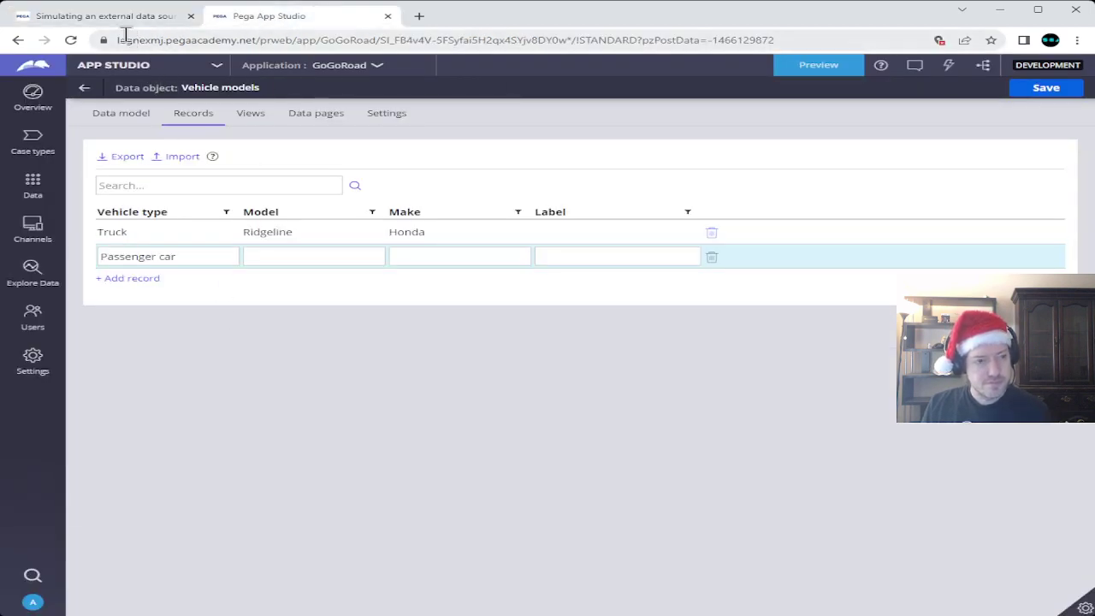
- Copy Accord from the challenge table and fill it in as the Model of the Passenger car record
click(102, 17)
double_click(703, 306)
key(ctrl+c)
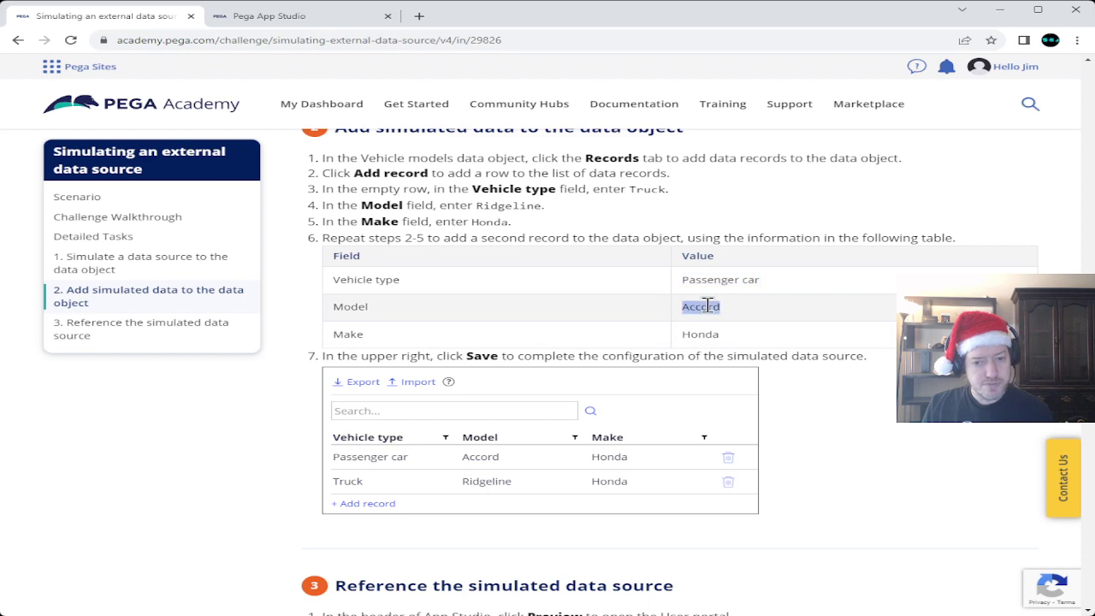
click(268, 16)
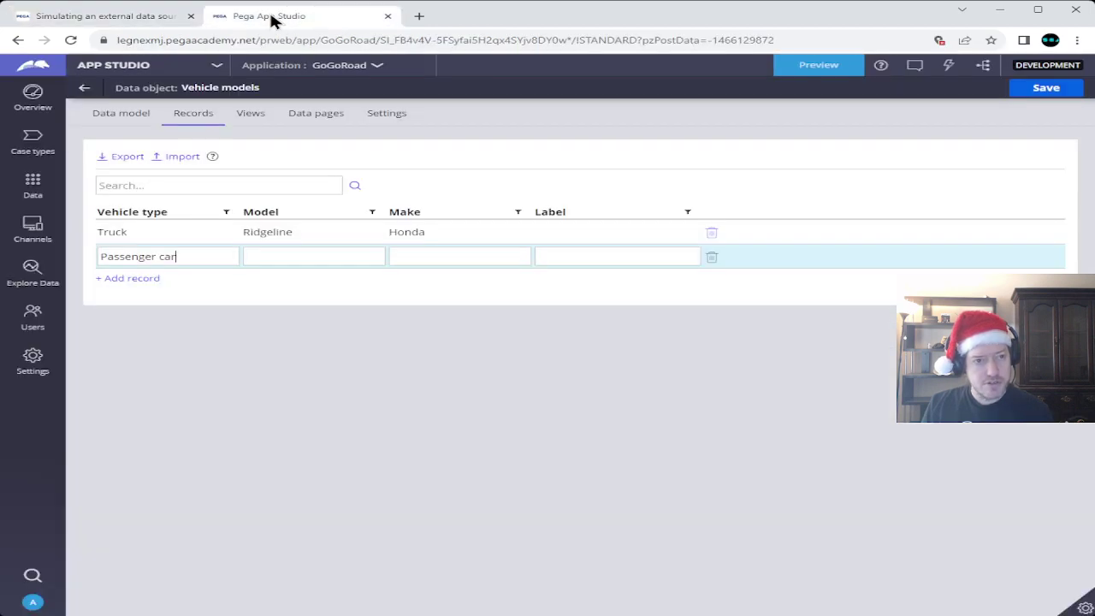
click(291, 256)
key(ctrl+v)
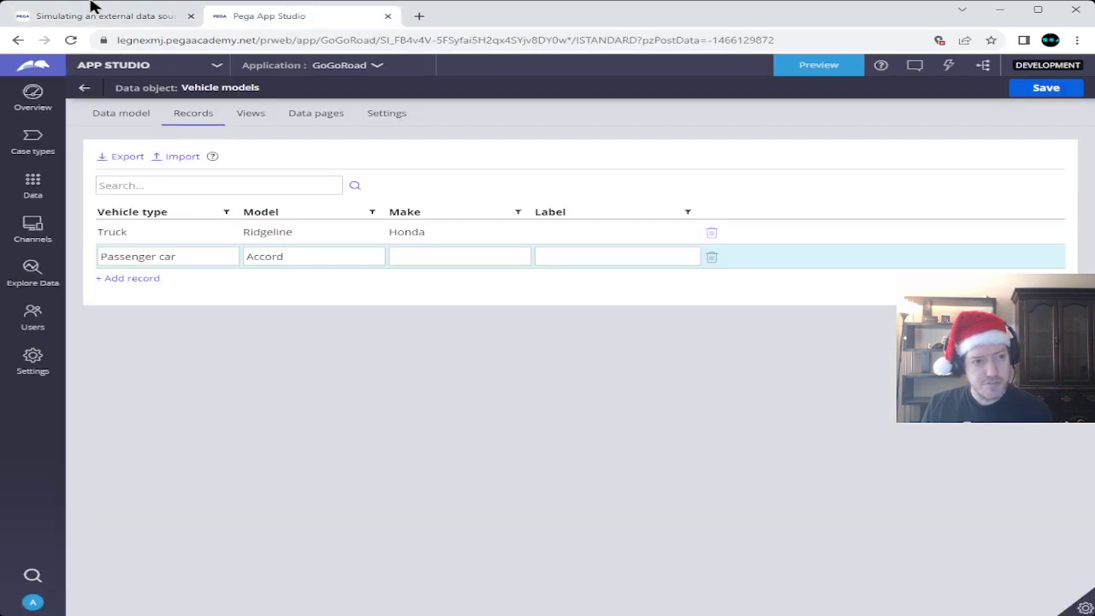
- Fill the Passenger car record's Make with Honda, copied from the challenge table, and commit the record with a blank Label
click(98, 16)
double_click(710, 334)
key(ctrl+c)
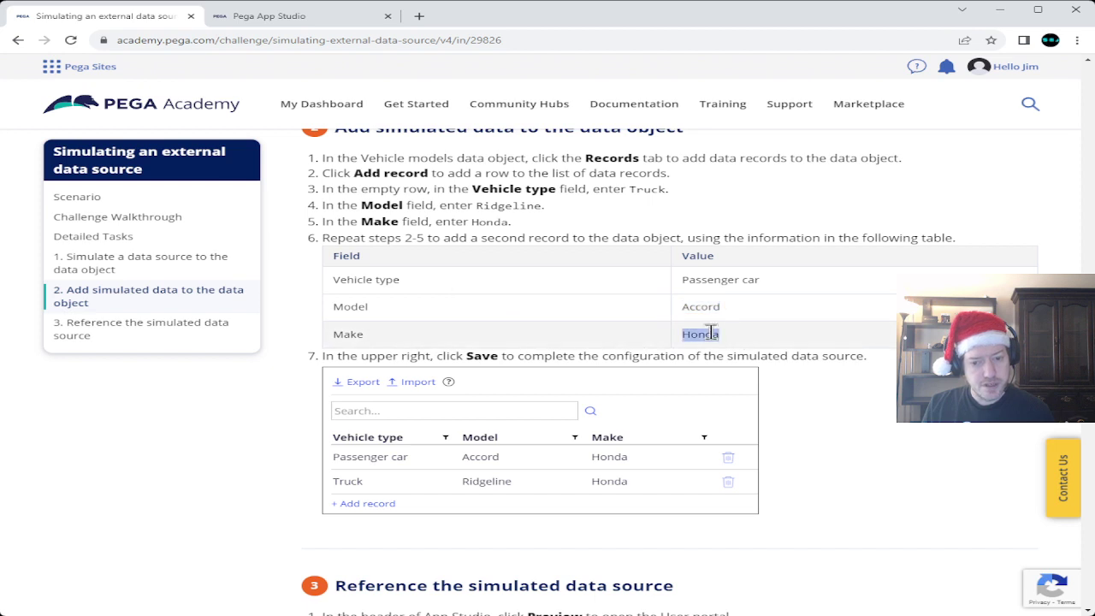
click(331, 17)
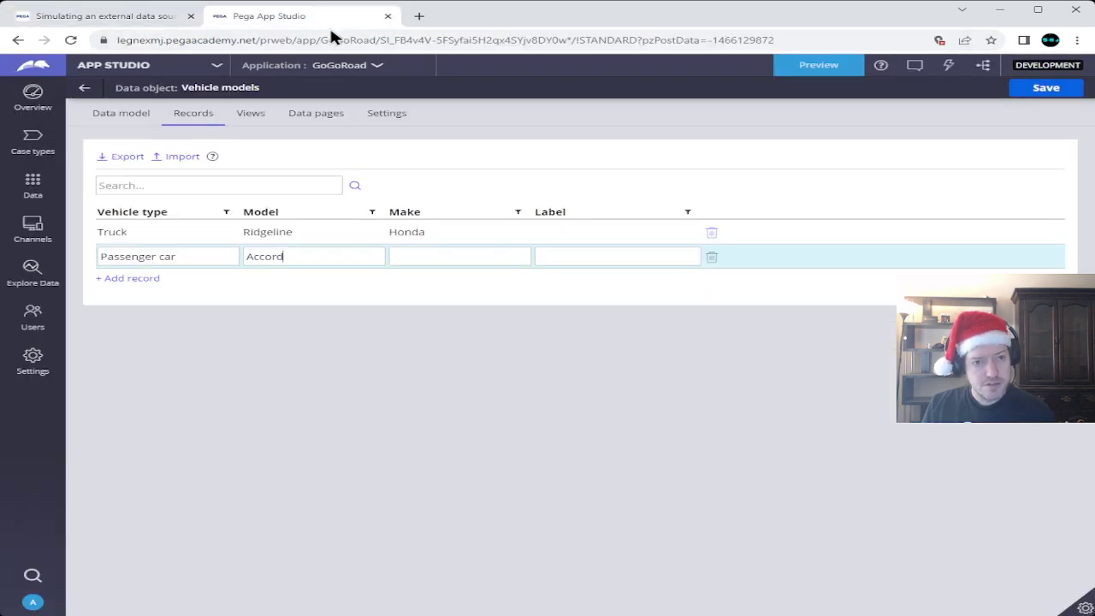
click(477, 256)
key(ctrl+v)
click(475, 295)
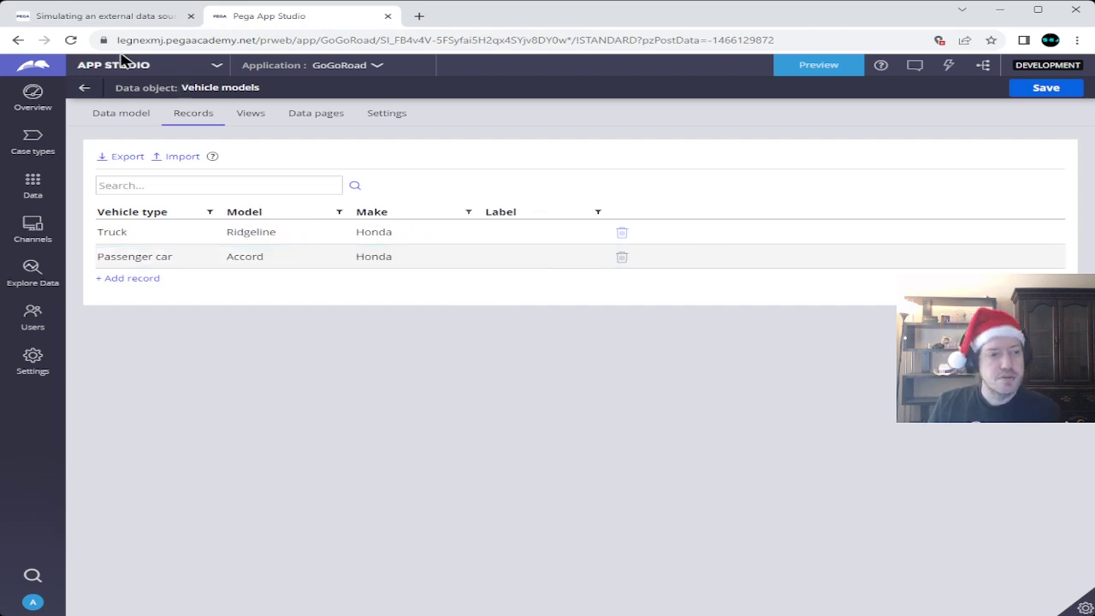
- Compare the records with the challenge's sample table and examine the Passenger car record's Label value in row editing
click(77, 16)
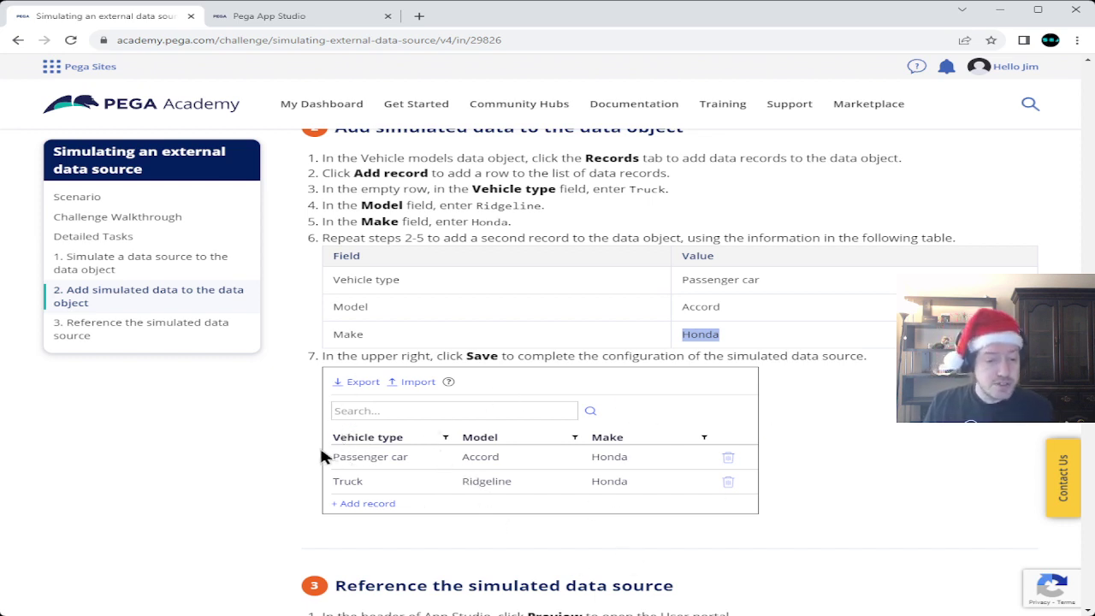
click(304, 22)
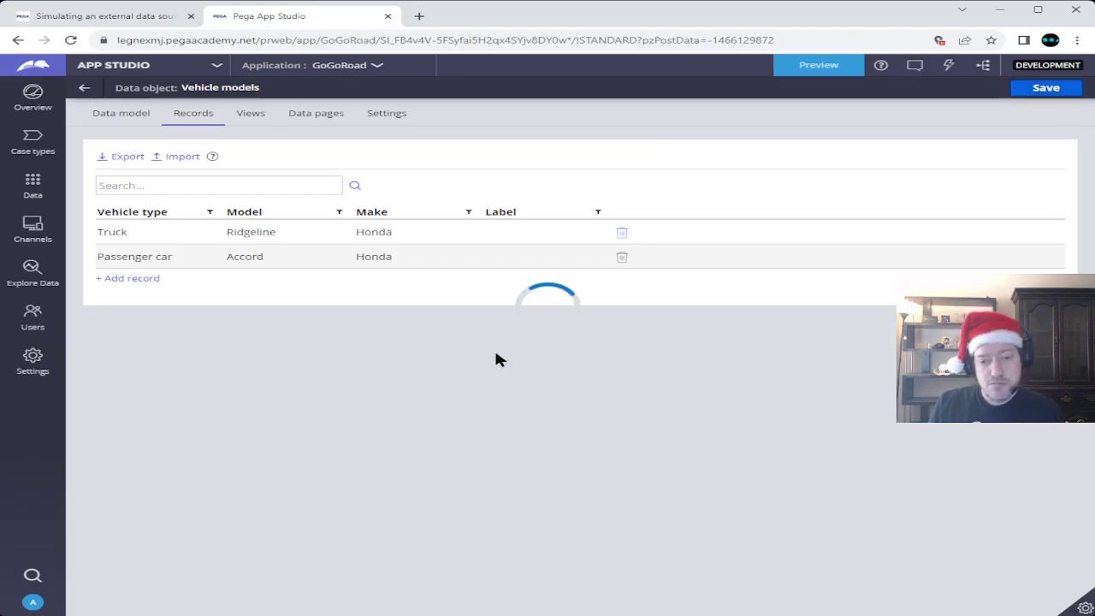
click(507, 265)
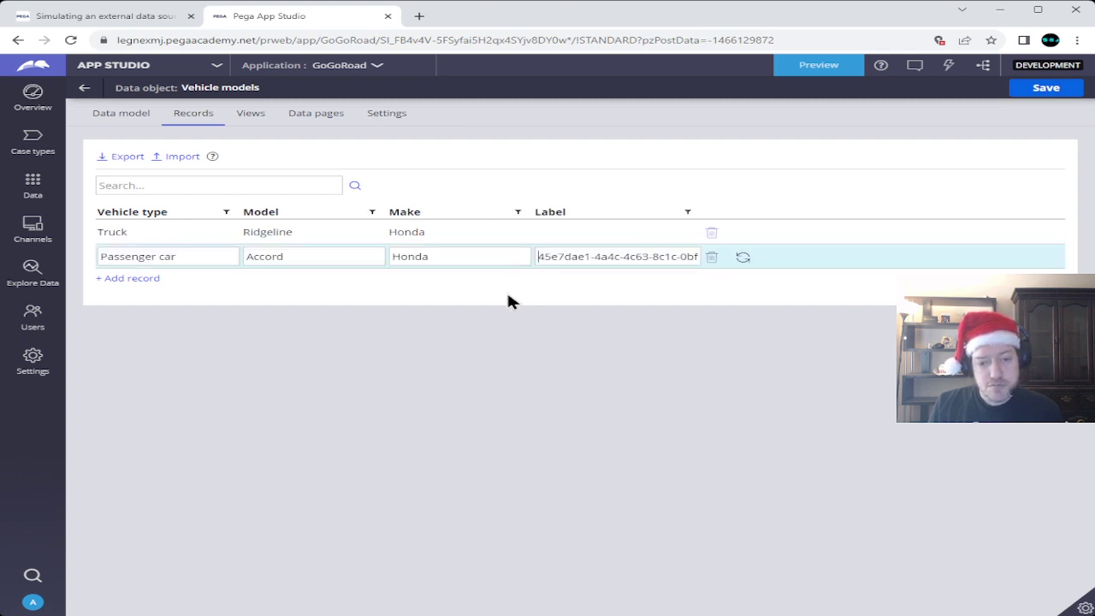
click(562, 236)
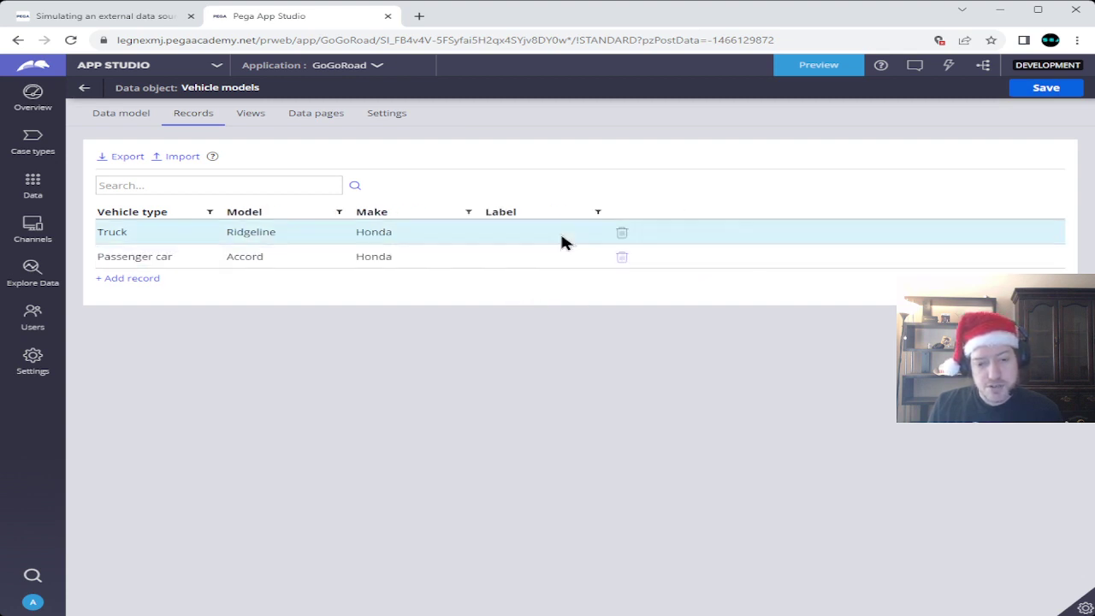
click(564, 266)
click(564, 266)
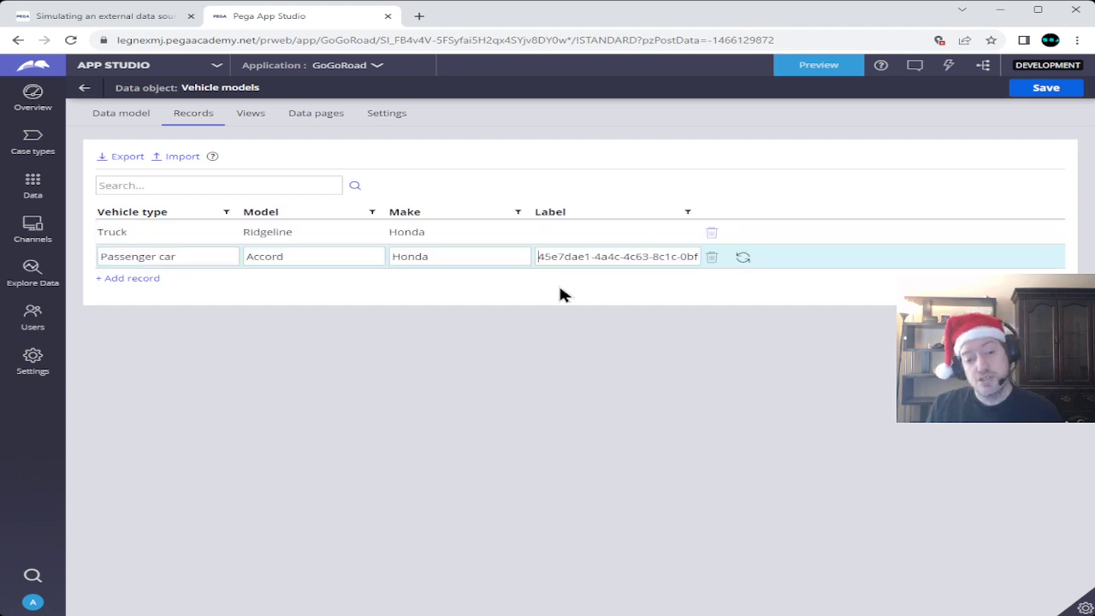
- Clear the Label values of the Truck and Passenger car records and commit both rows
click(555, 231)
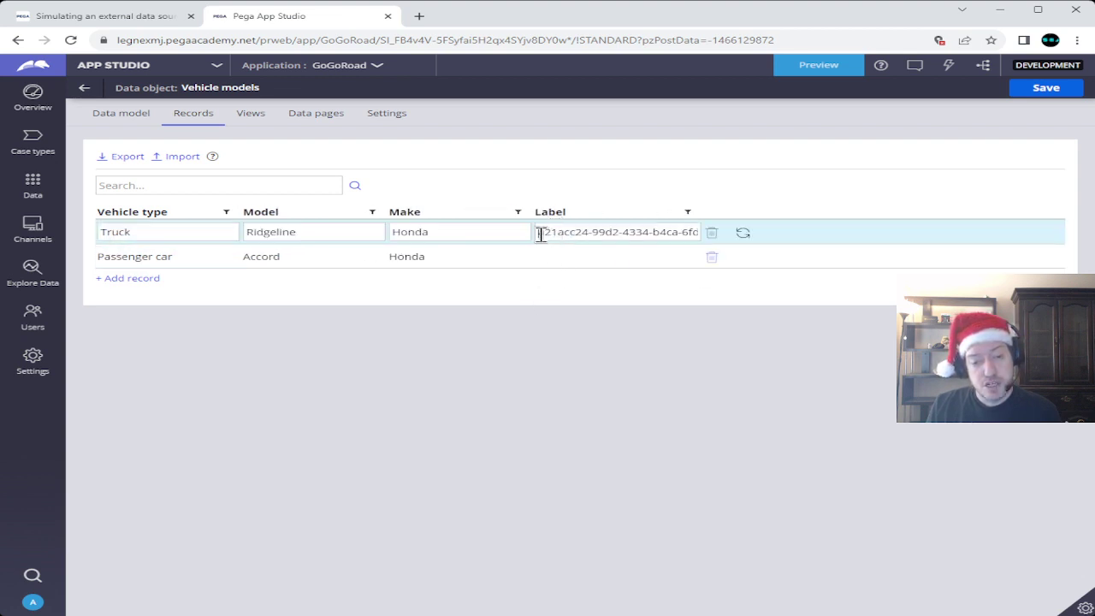
drag(538, 231, 904, 242)
key(BackSpace)
key(Return)
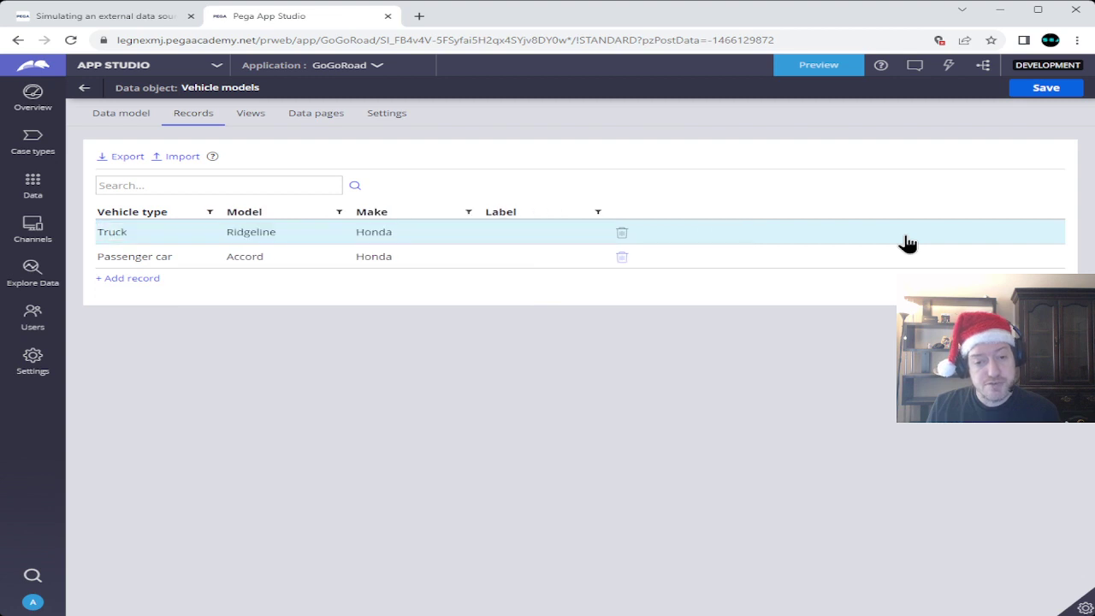
click(519, 259)
drag(537, 256, 777, 264)
key(Delete)
click(777, 265)
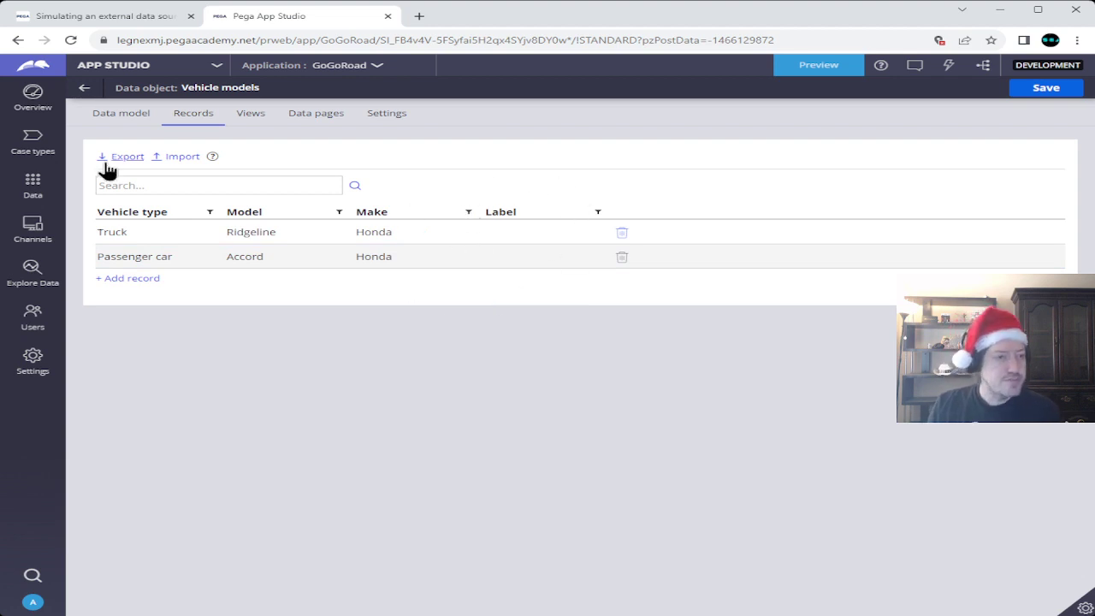
- Read the Task 3 instructions on referencing the simulated data source, and preview the GoGoRoad User portal in App Studio
click(94, 17)
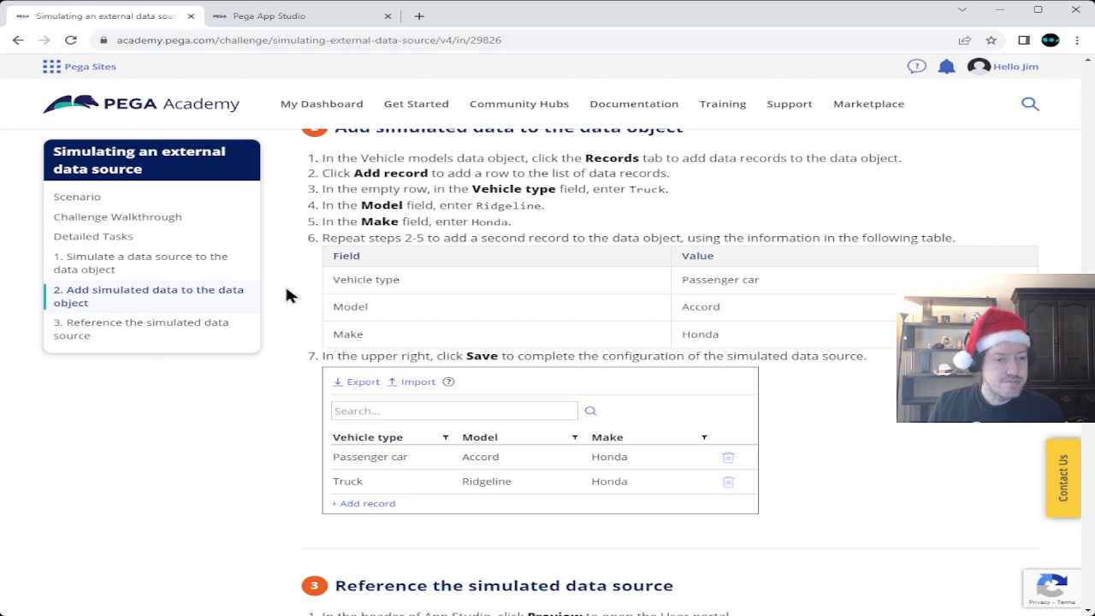
scroll(281, 263, down, 5)
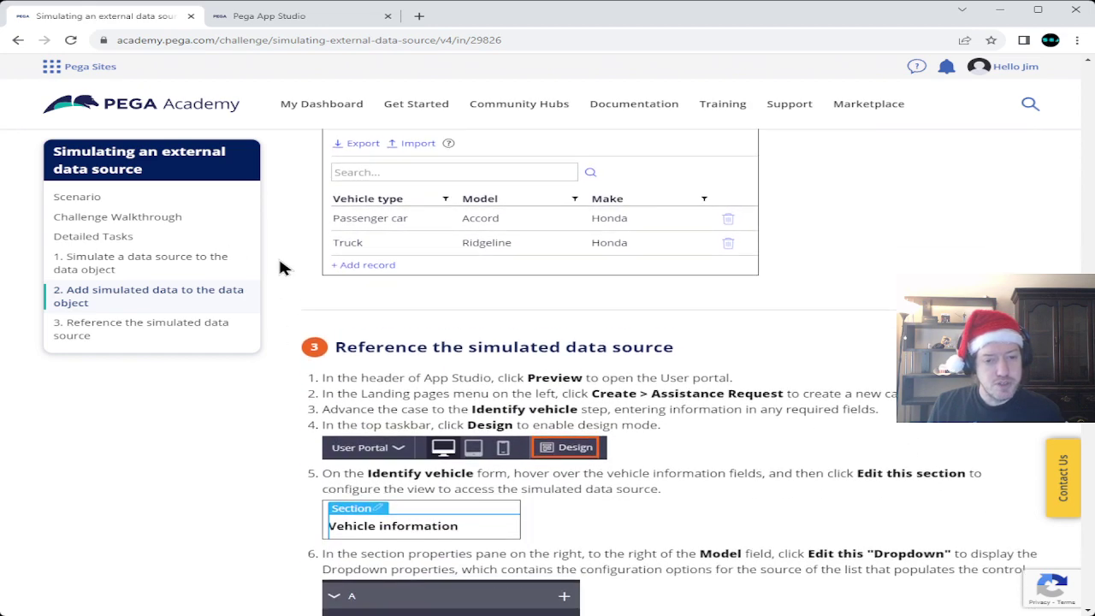
scroll(281, 263, down, 1)
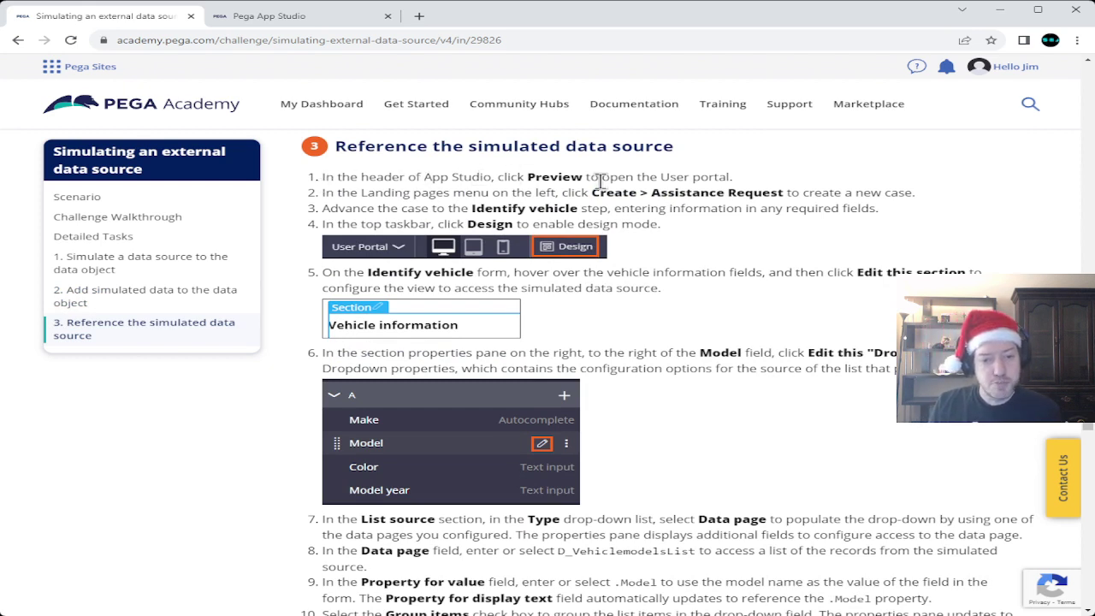
mouse_move(331, 90)
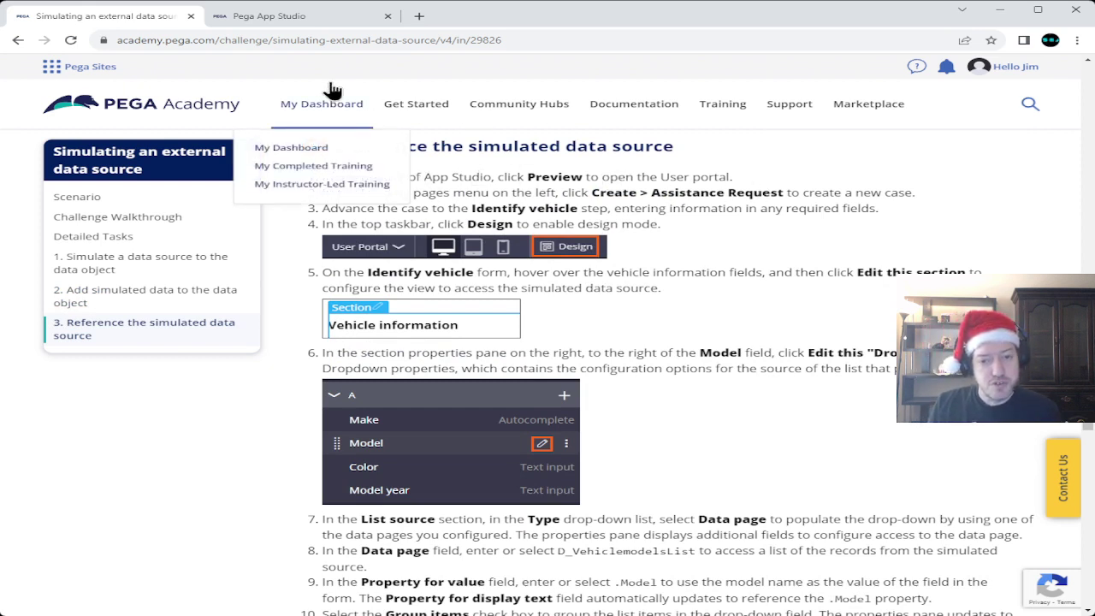
click(278, 19)
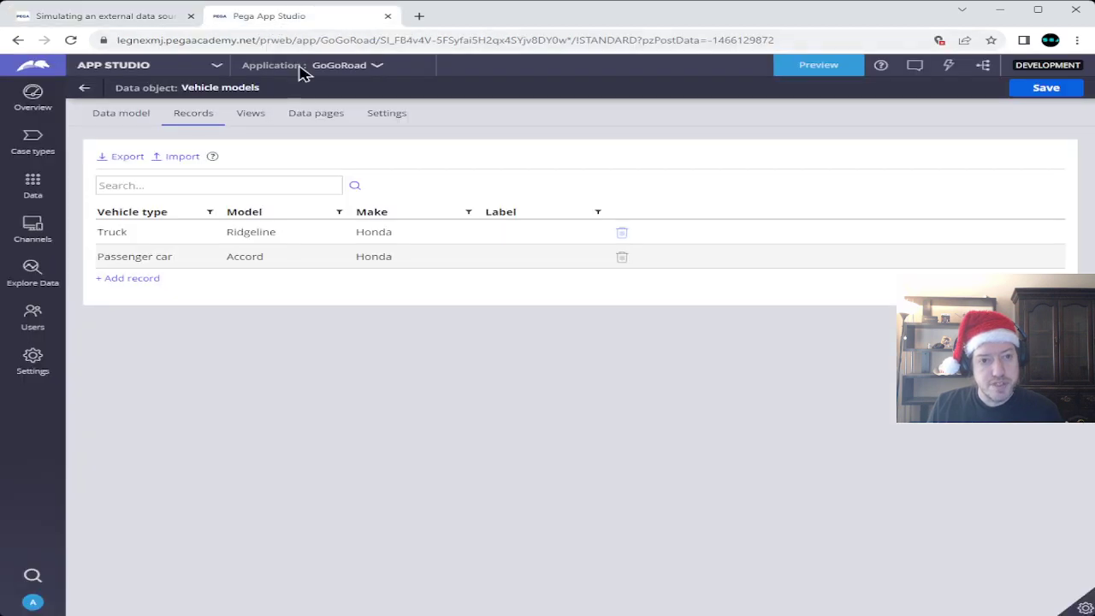
click(819, 68)
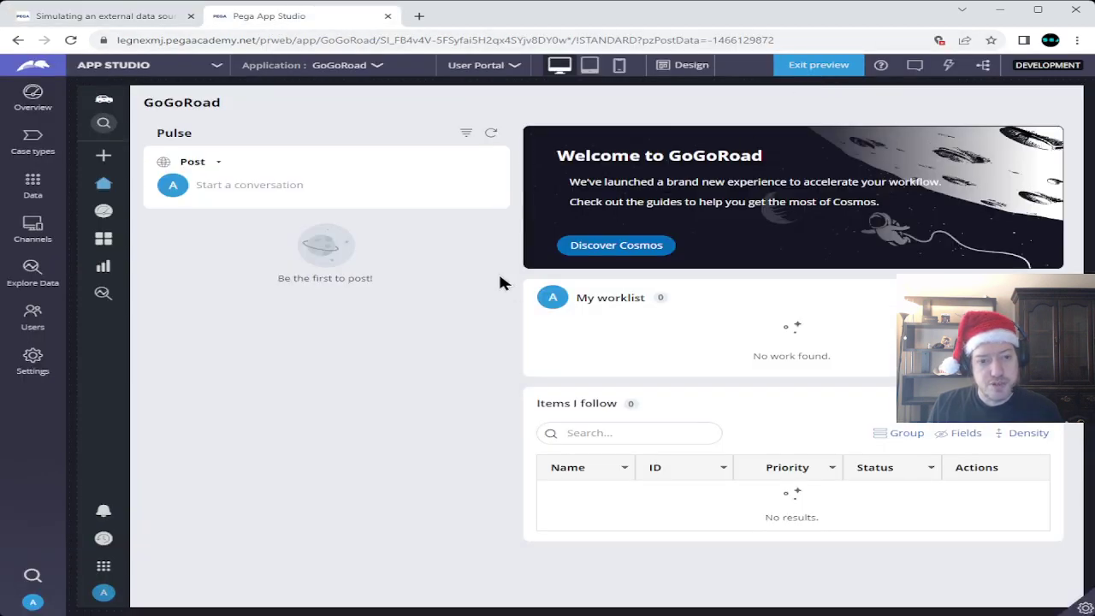
- Recheck the case creation instructions and create a new Assistance Request in the previewed User portal
click(99, 18)
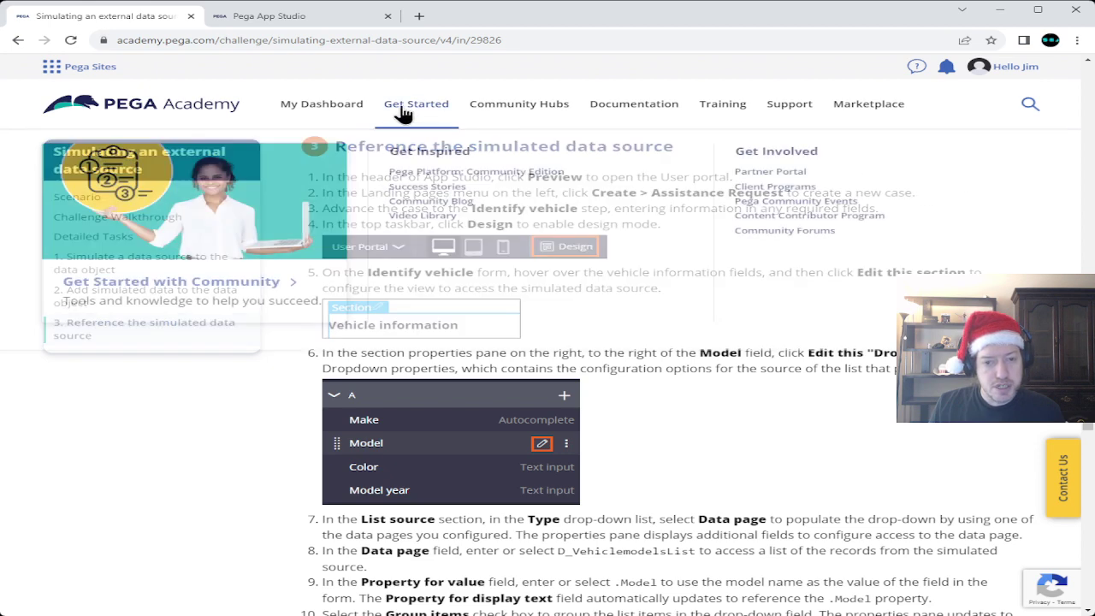
click(296, 17)
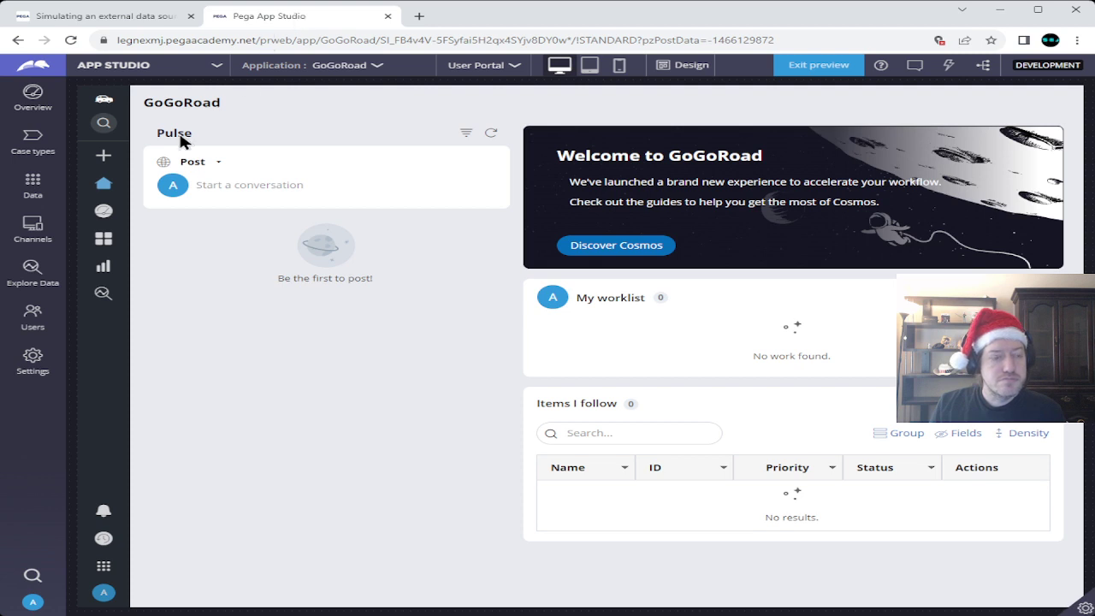
mouse_move(104, 157)
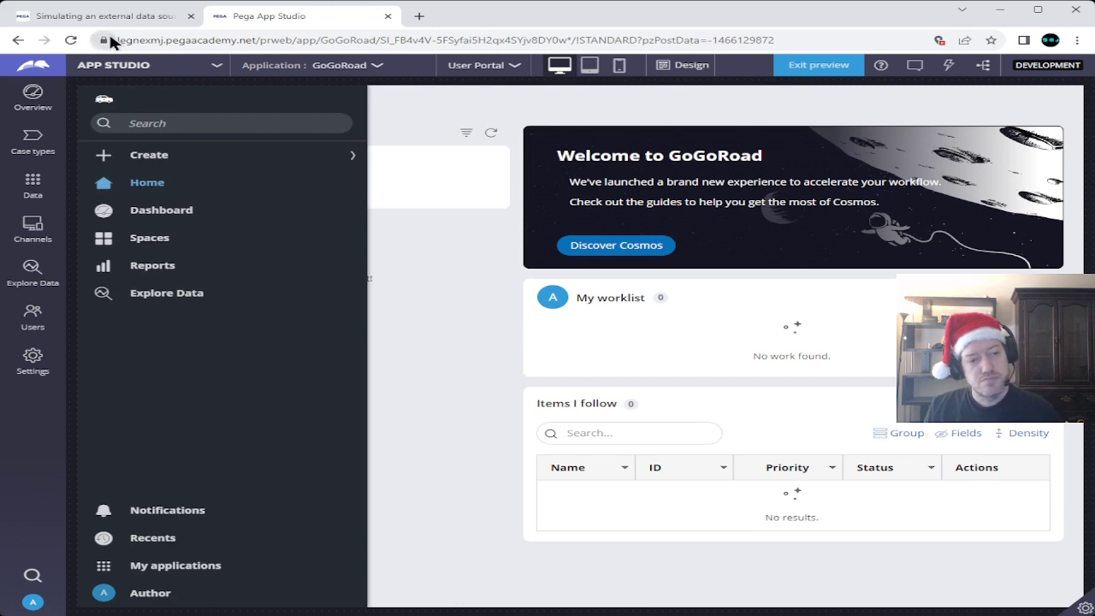
click(108, 19)
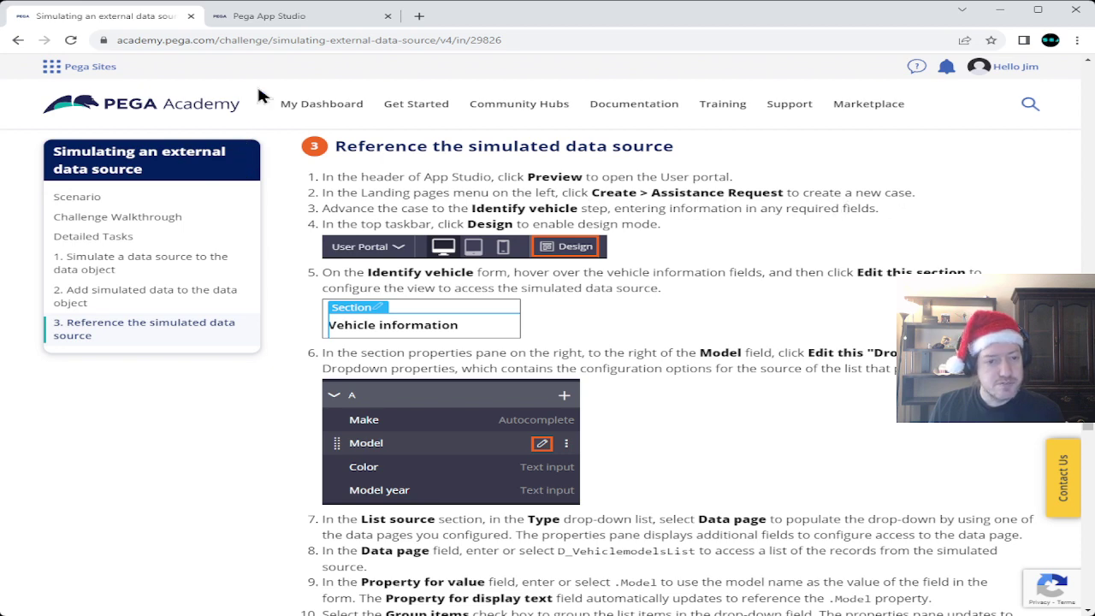
click(277, 20)
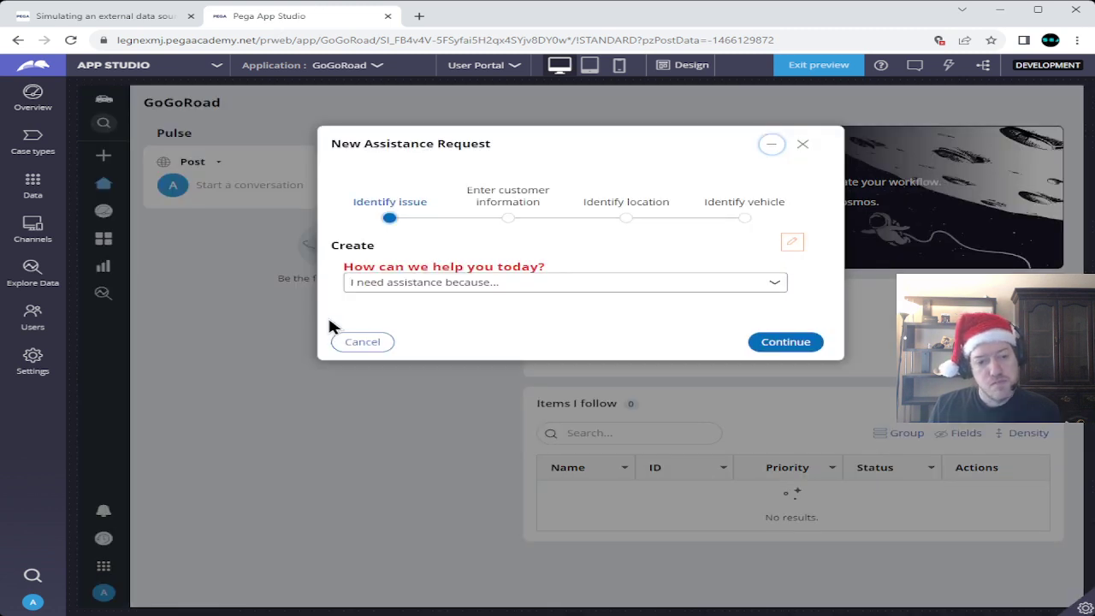
- Choose an assistance reason and a customer's account ID, then advance the request to Identify vehicle with the service address left blank
click(675, 282)
click(681, 304)
click(762, 345)
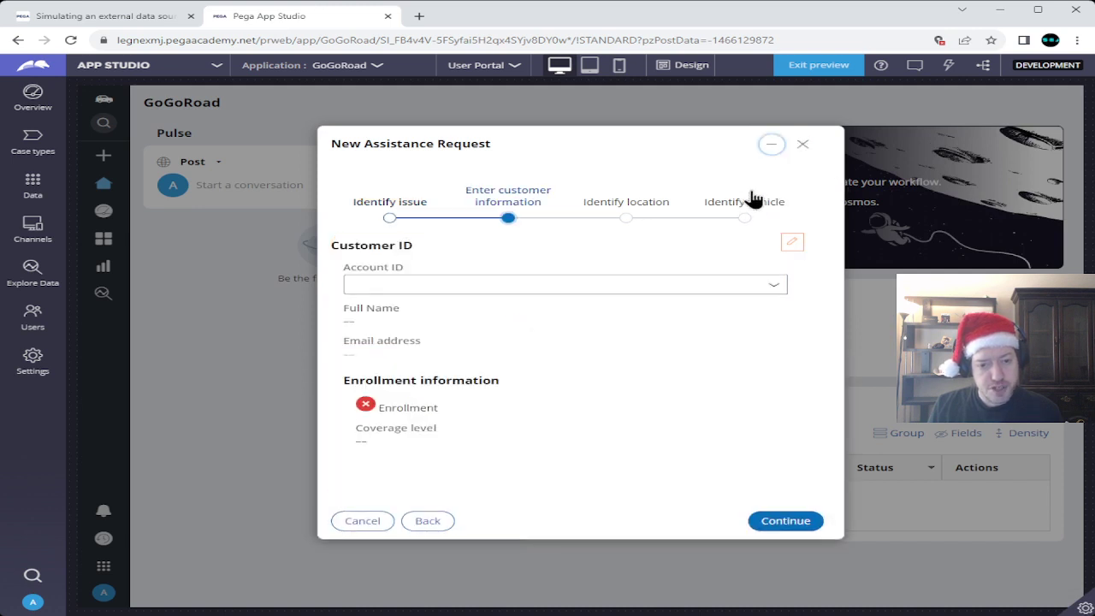
click(772, 286)
click(461, 351)
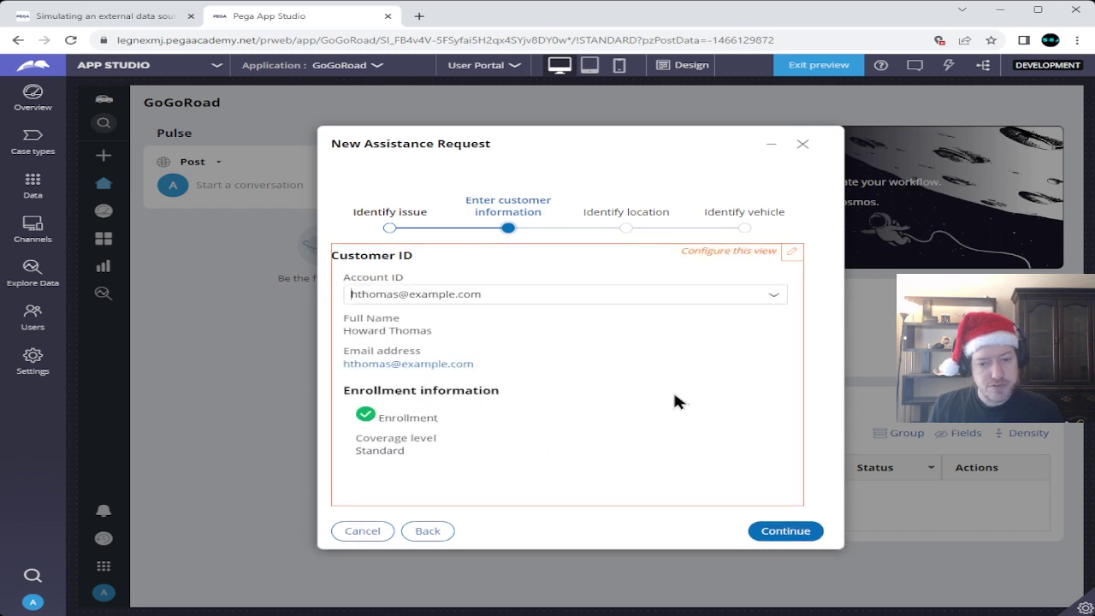
click(797, 530)
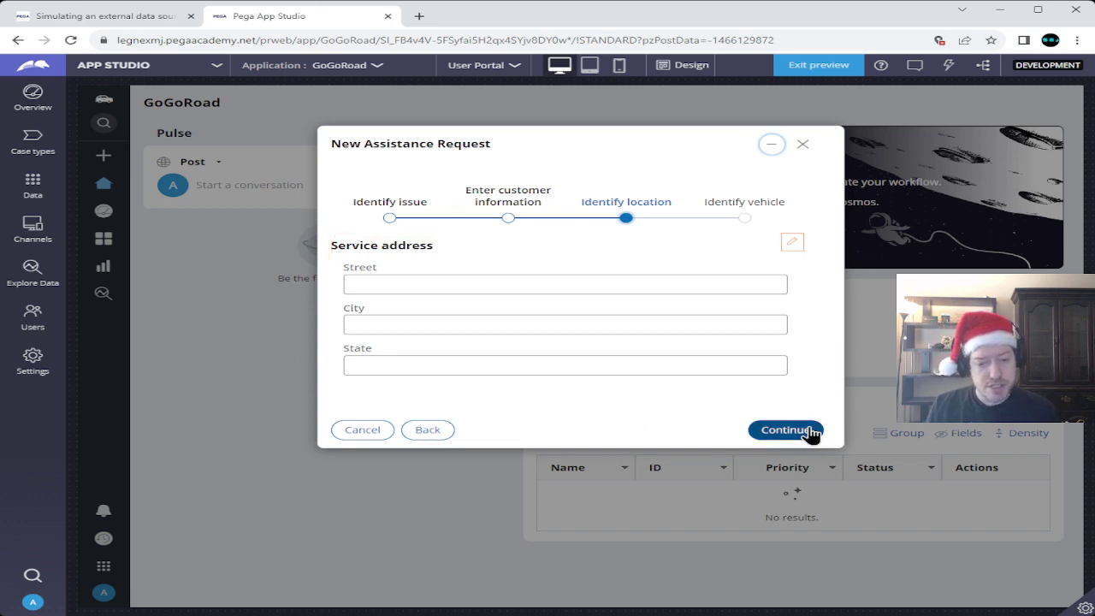
click(785, 431)
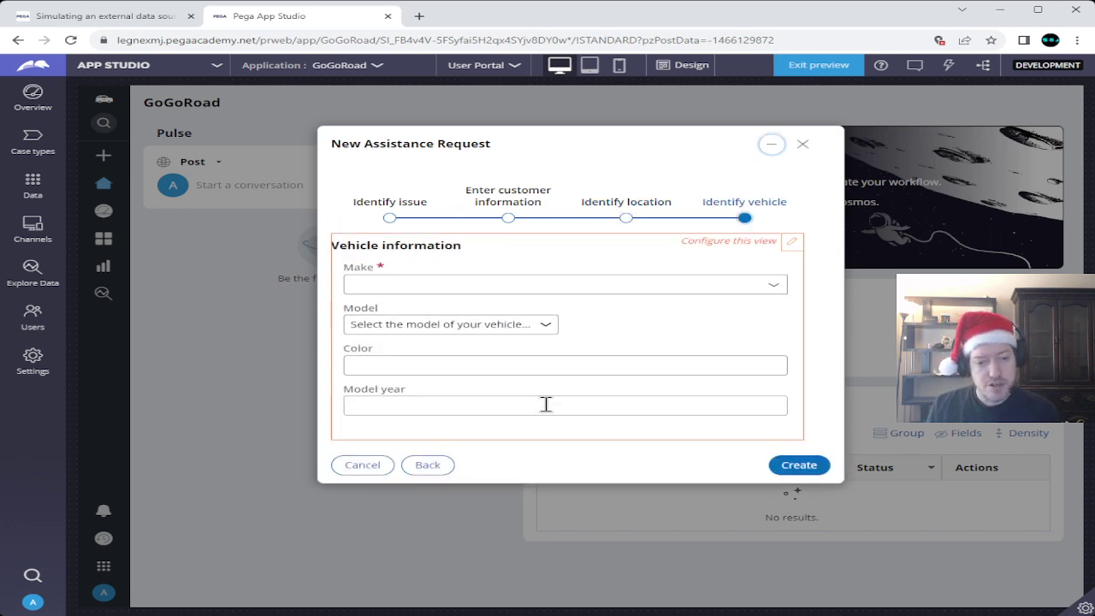
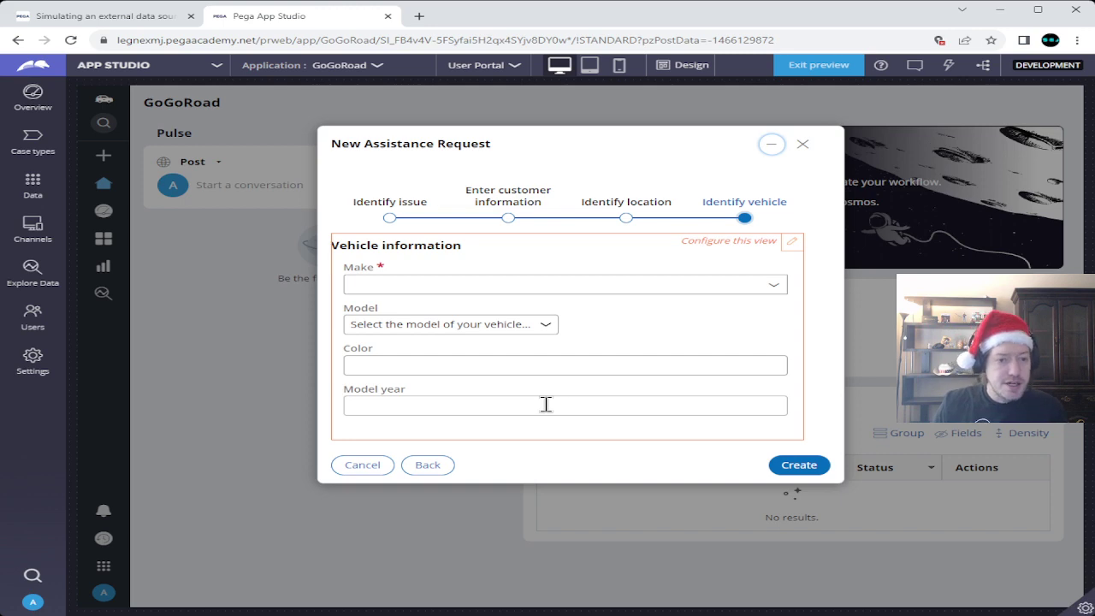
- Recheck the Task 3 instructions and enable design mode on the Identify vehicle form
click(100, 24)
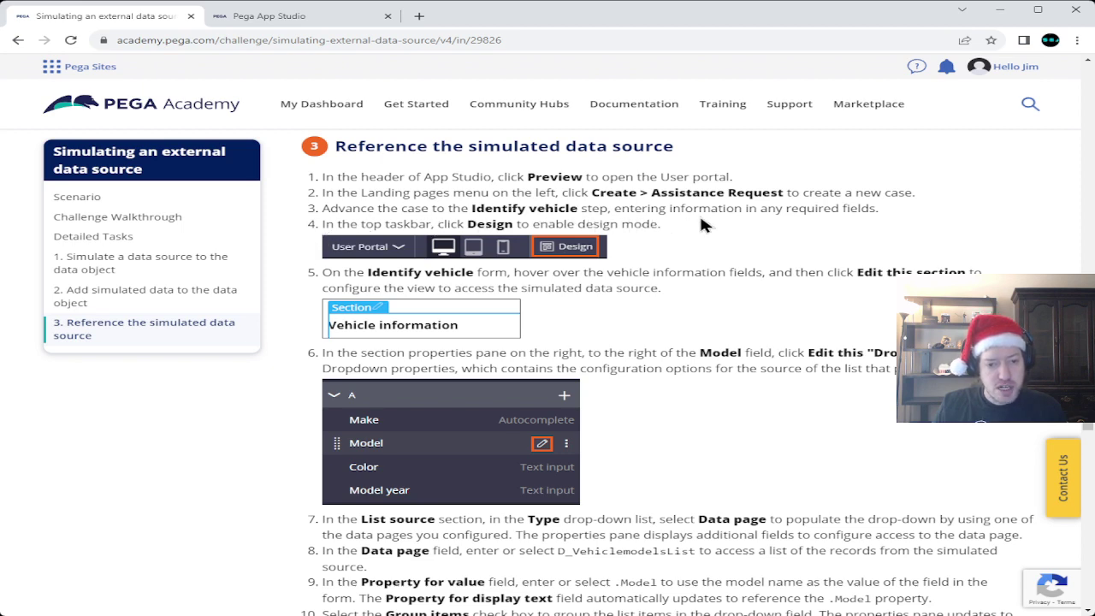
click(318, 19)
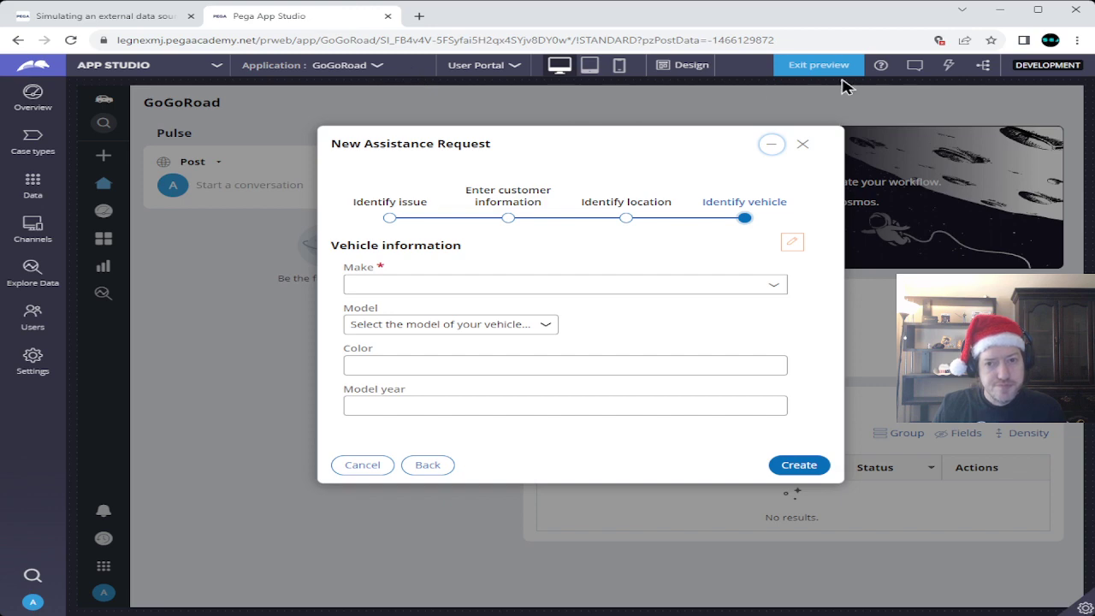
click(672, 65)
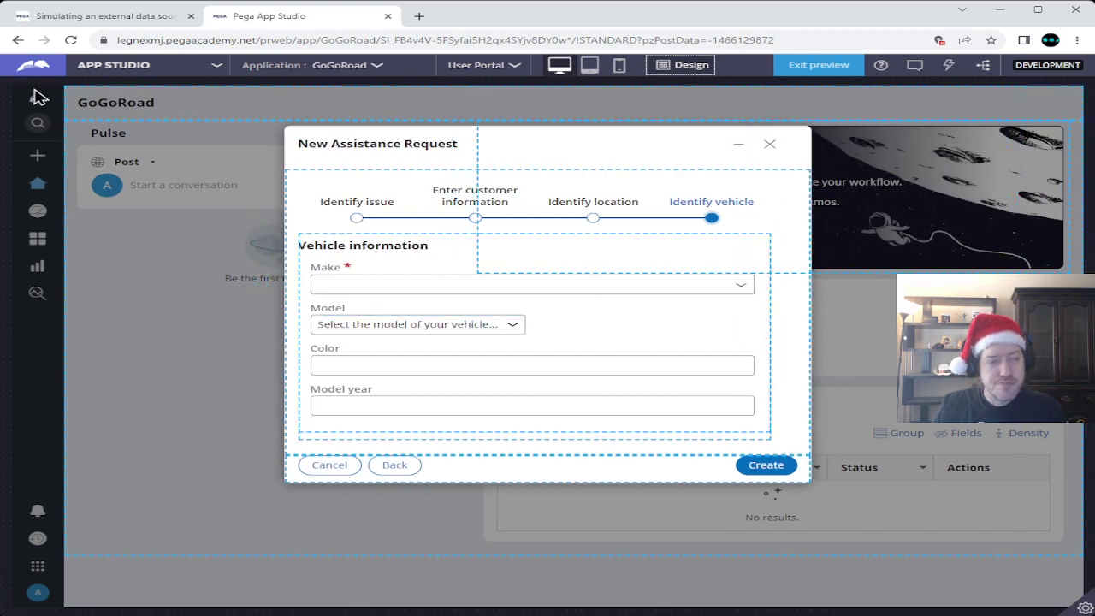
- Recheck the Task 3 instructions and open the Vehicle information section of the Identify vehicle form for editing
click(94, 17)
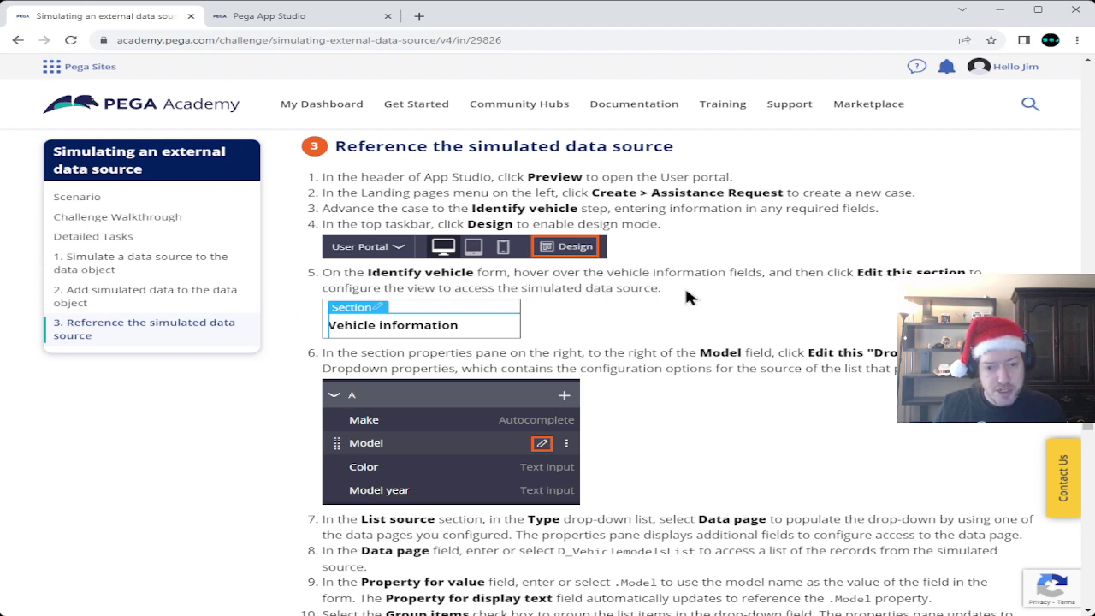
click(282, 19)
mouse_move(341, 248)
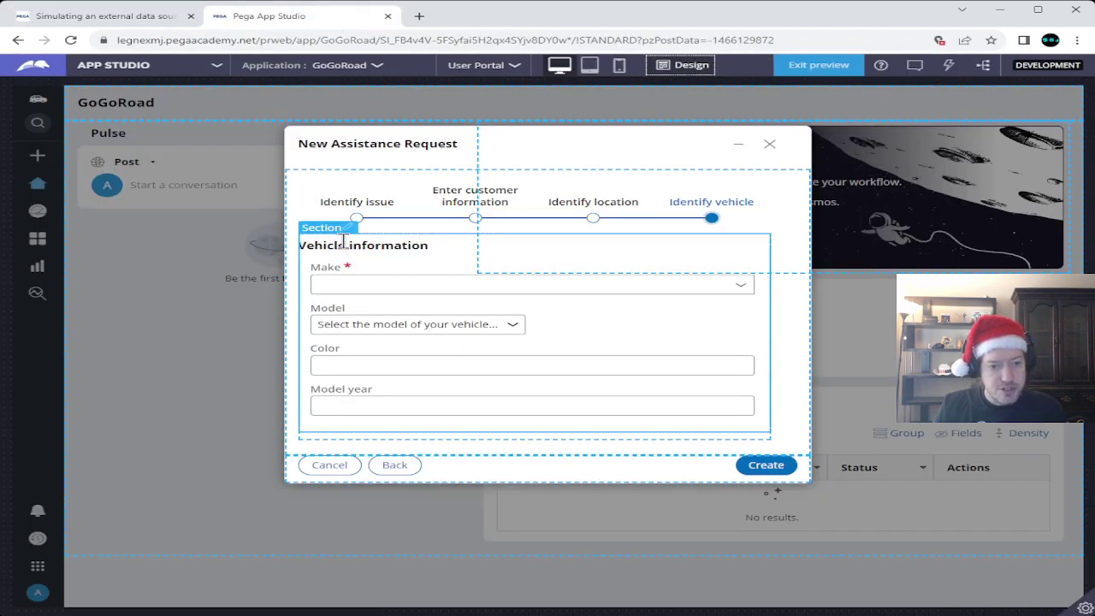
click(348, 228)
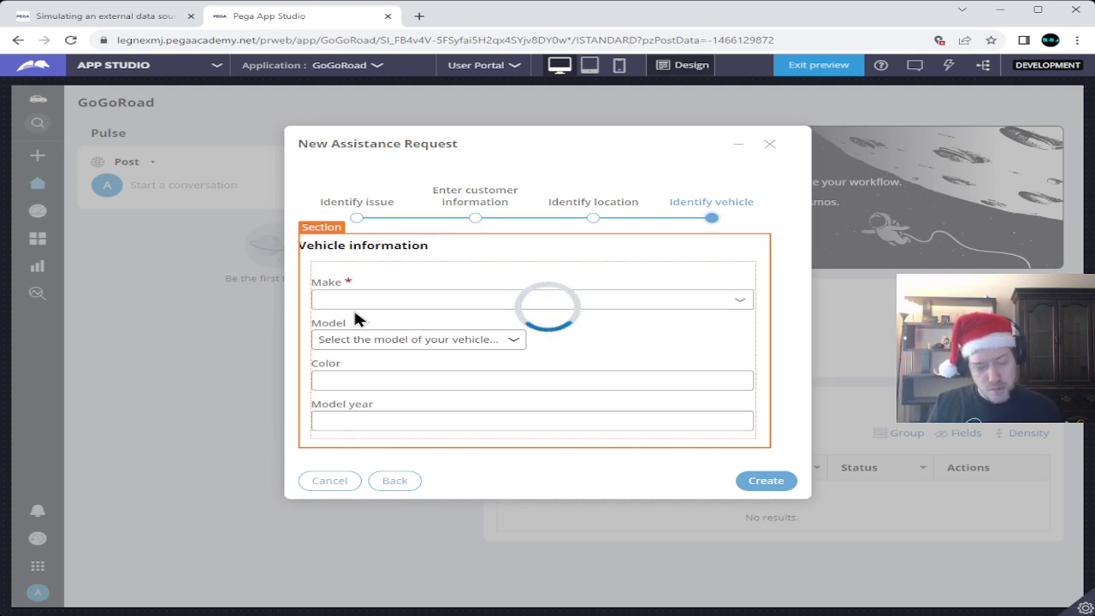
click(355, 312)
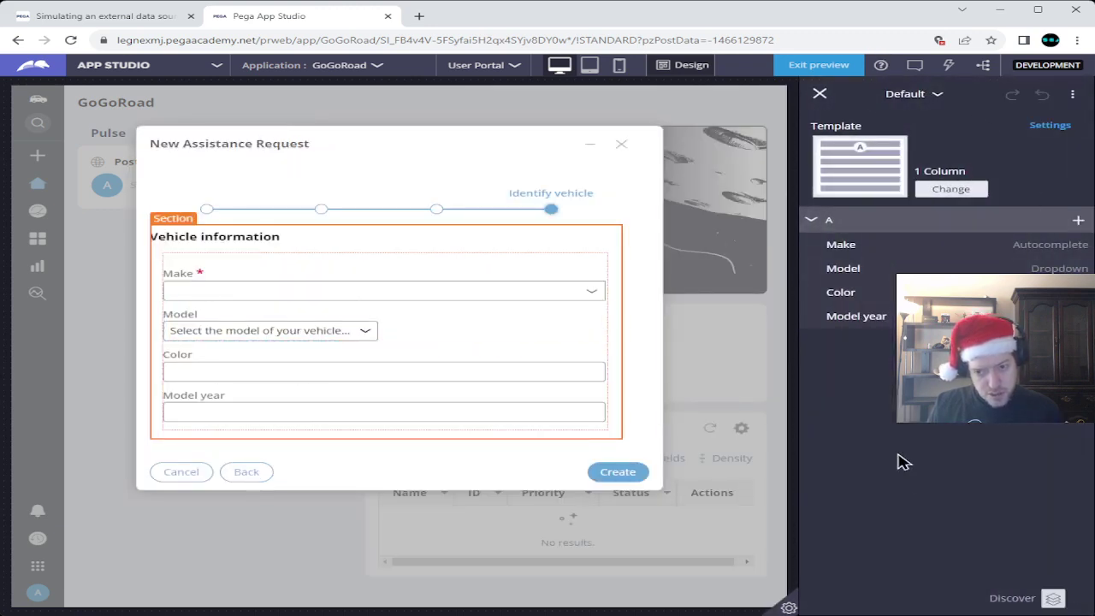
- Review the section-editing instructions and open the Model field's Dropdown properties in App Studio
click(72, 19)
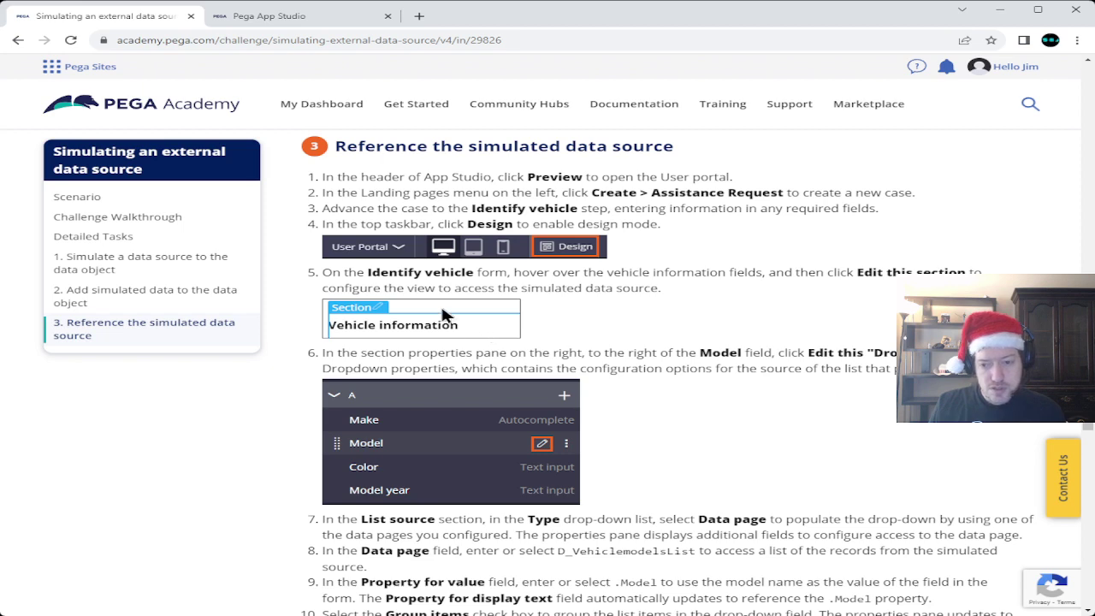
click(265, 17)
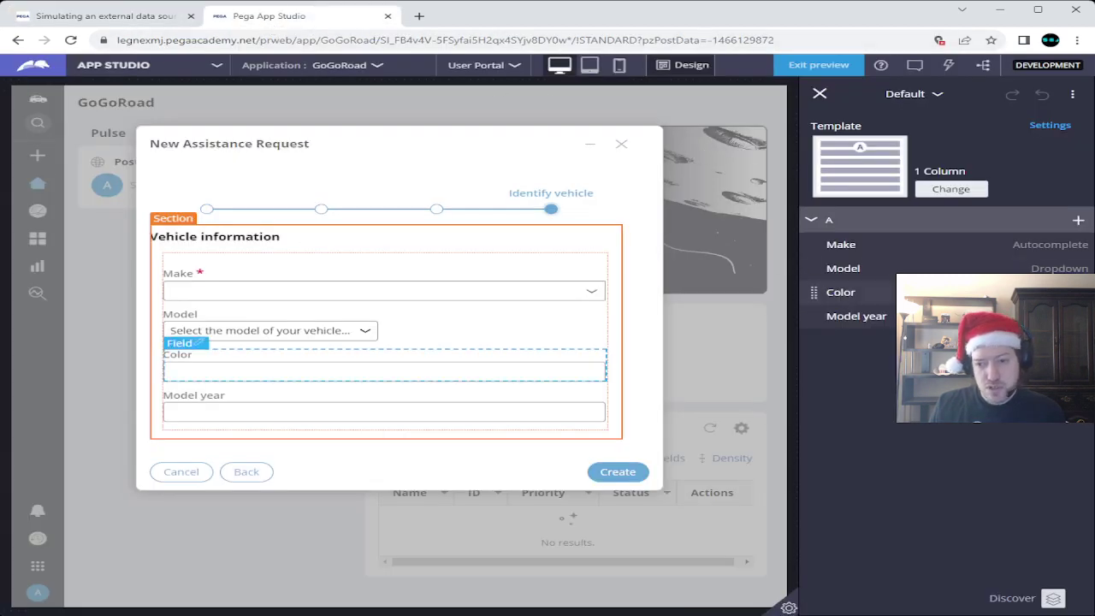
click(1057, 269)
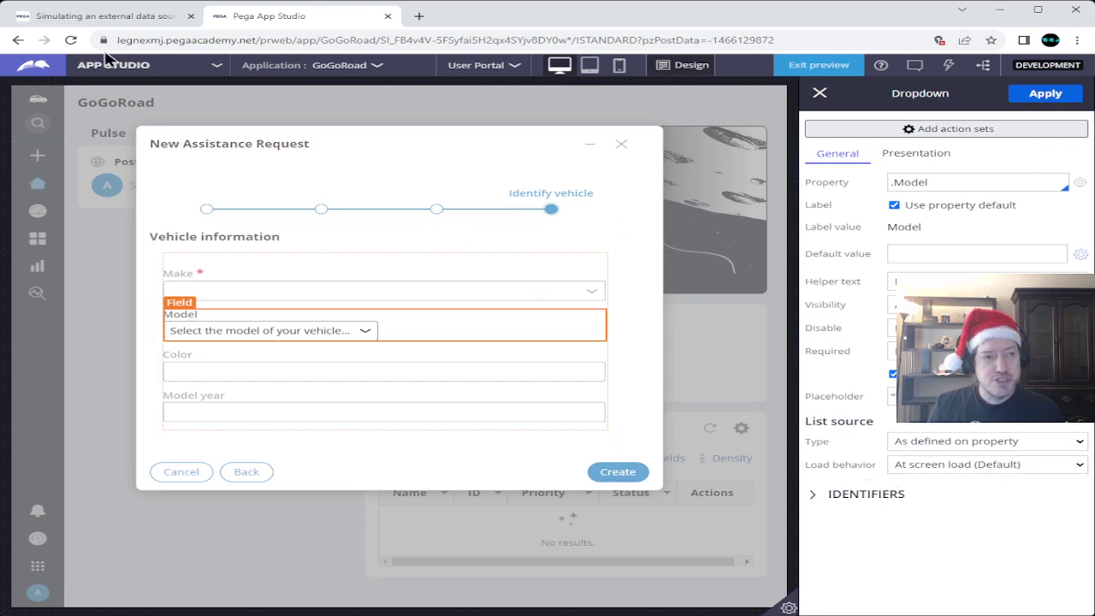
- Read instructions 6 to 11 on the Model dropdown's list source settings, comparing them with its open properties in App Studio
click(98, 19)
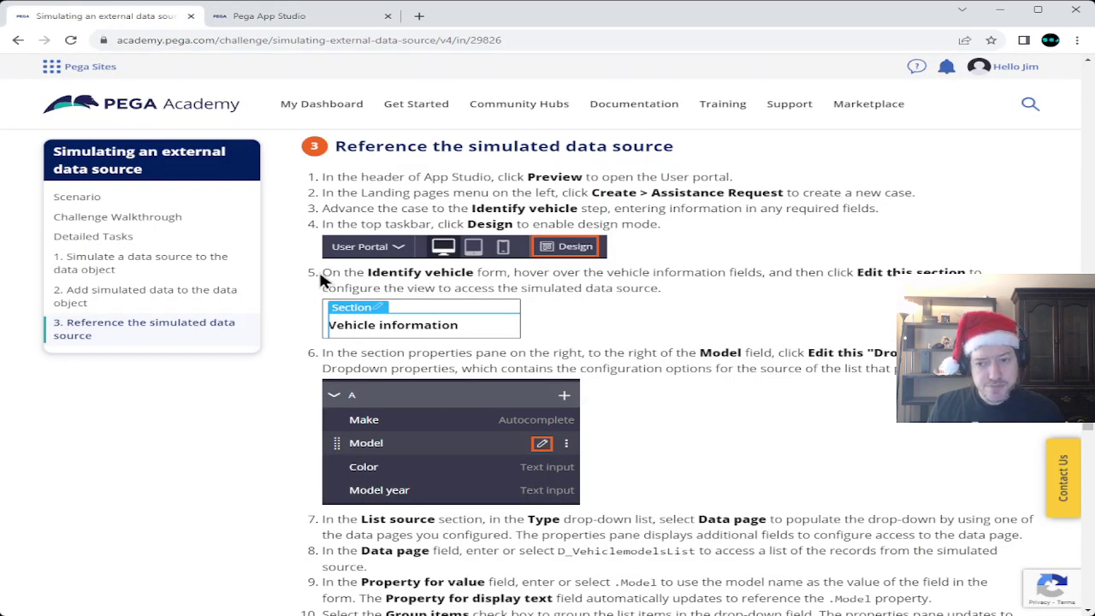
scroll(323, 279, down, 1)
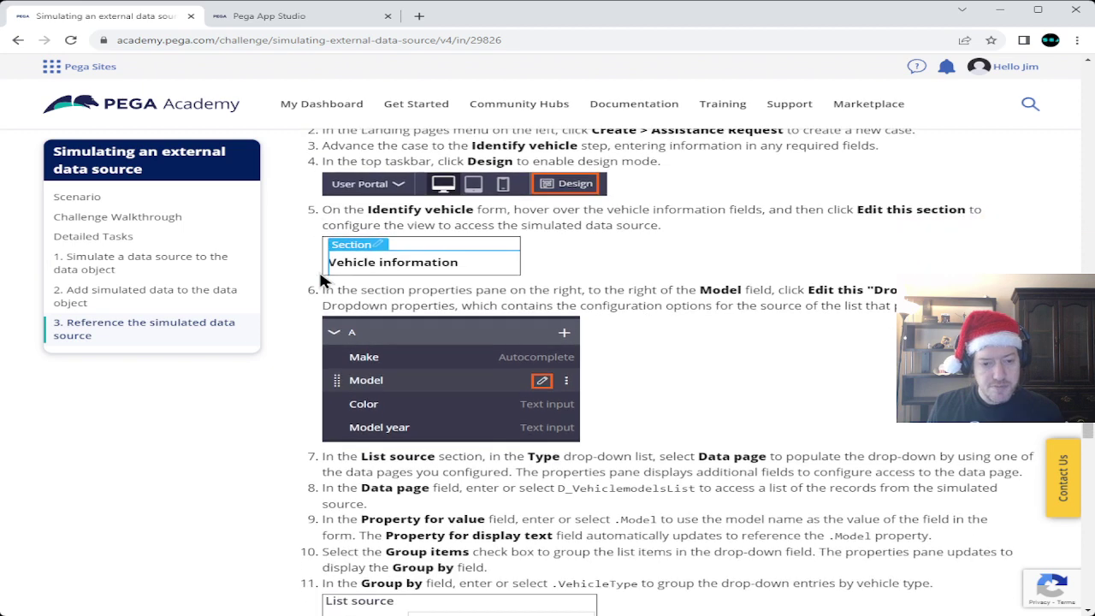
scroll(291, 295, down, 3)
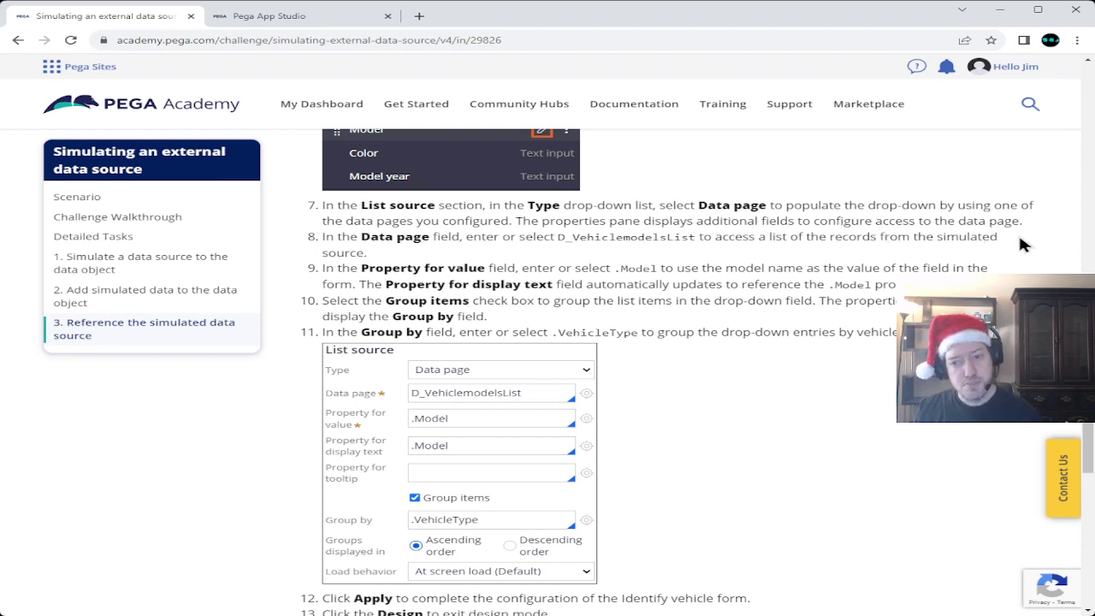
click(263, 28)
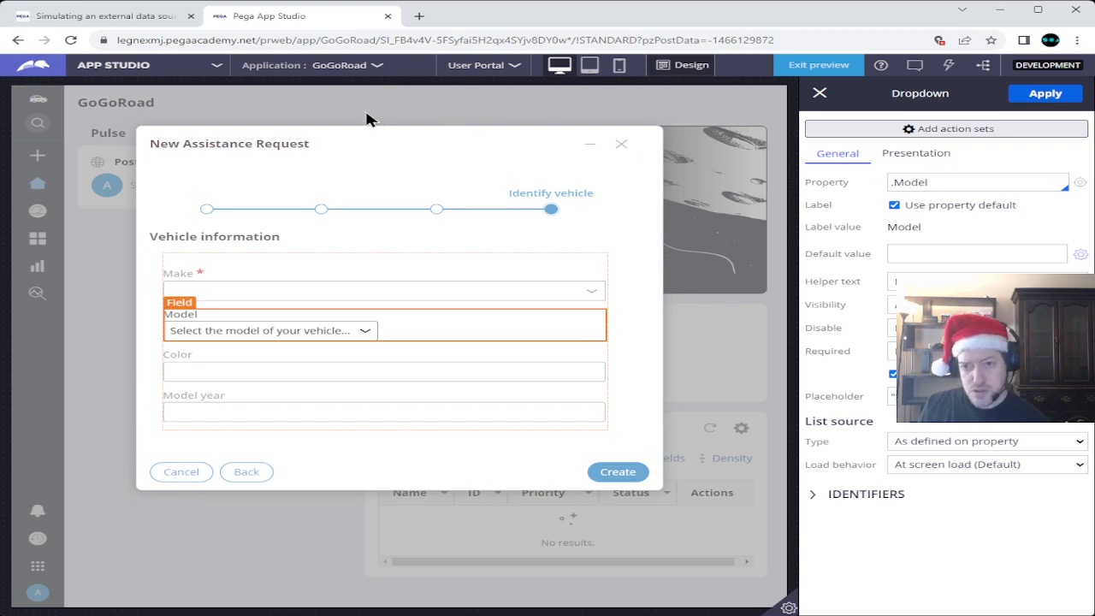
click(152, 24)
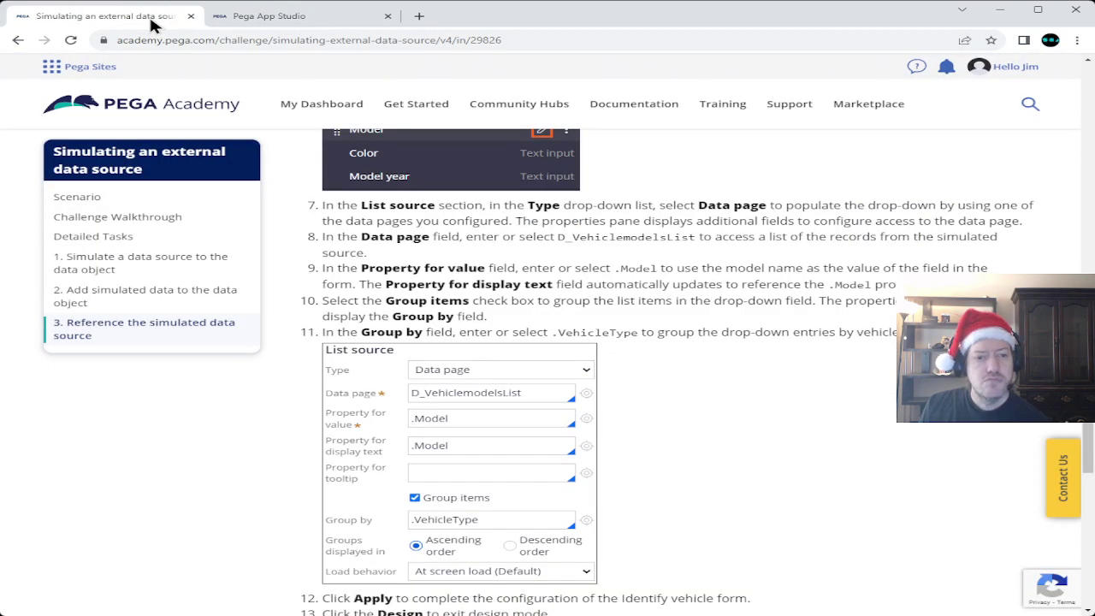
click(270, 20)
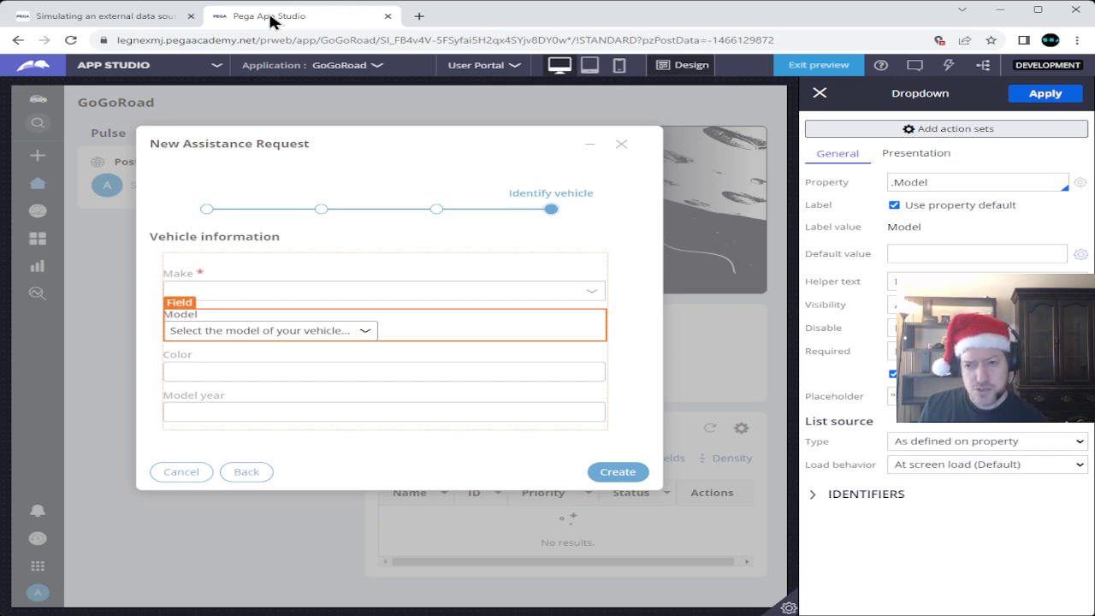
click(103, 15)
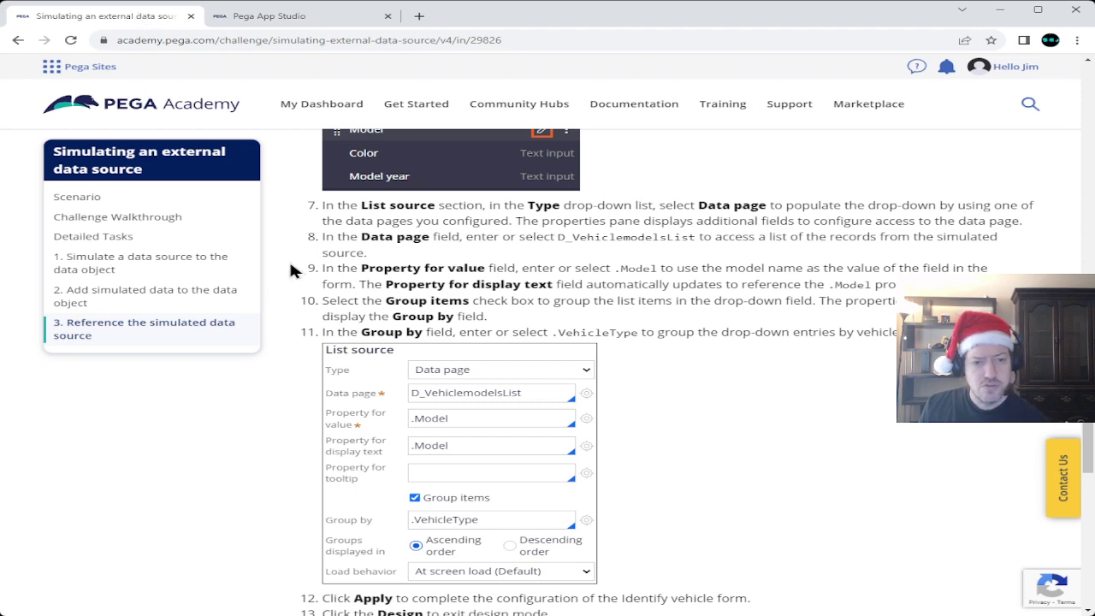
scroll(291, 270, up, 2)
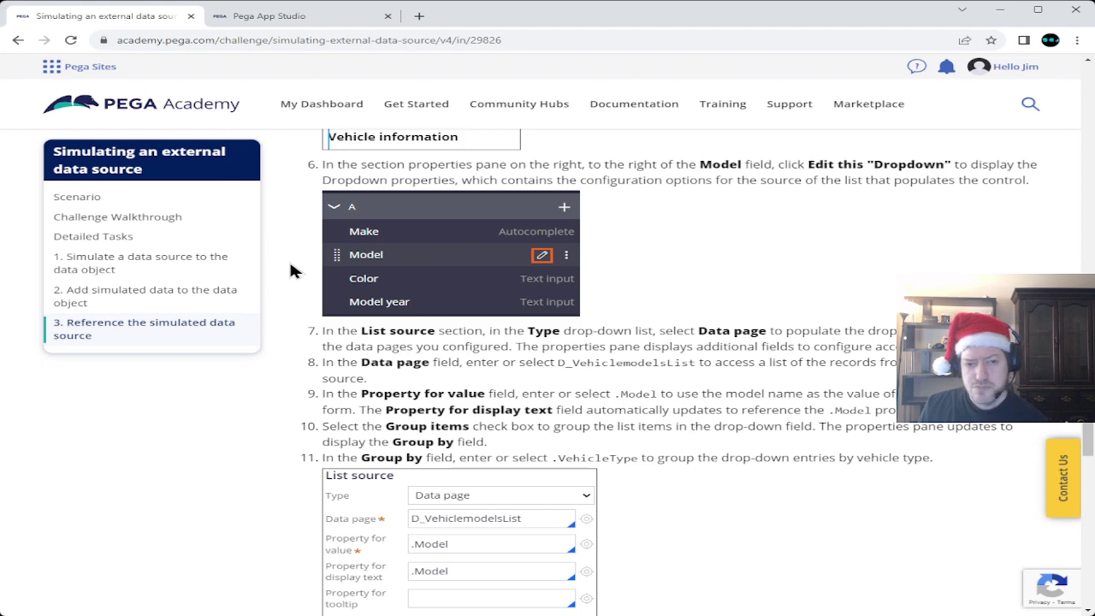
scroll(291, 270, up, 1)
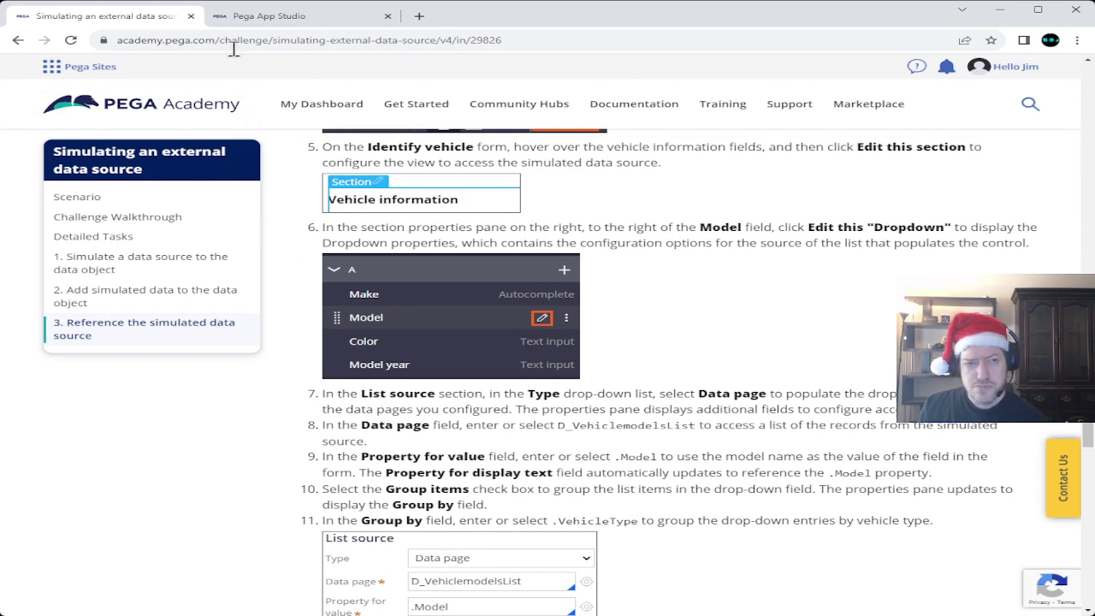
- Set the list source type of the Model dropdown to Data page in App Studio
click(257, 16)
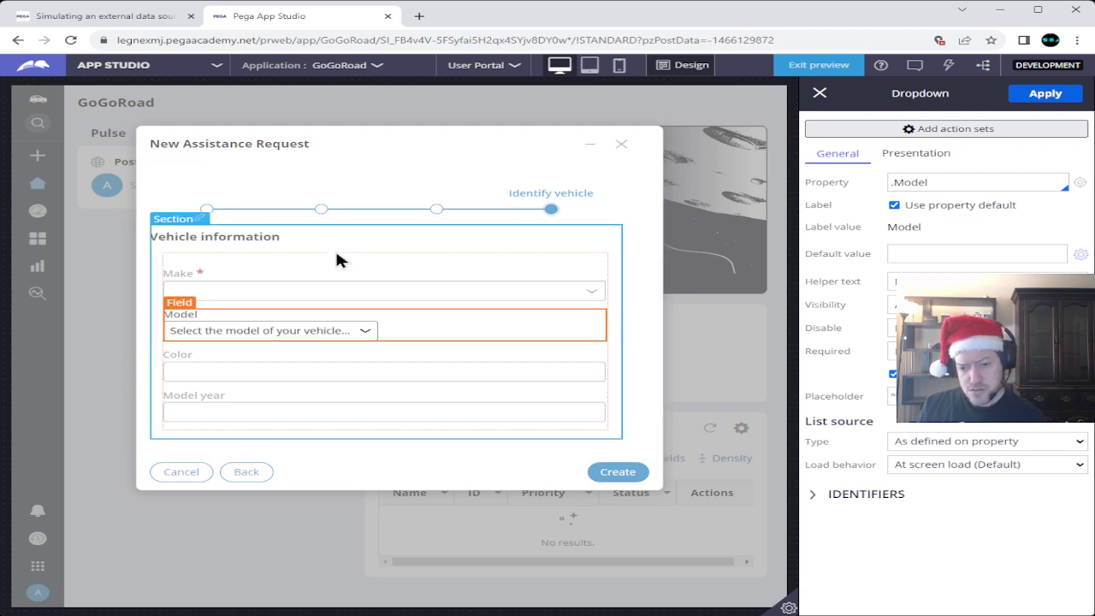
click(982, 440)
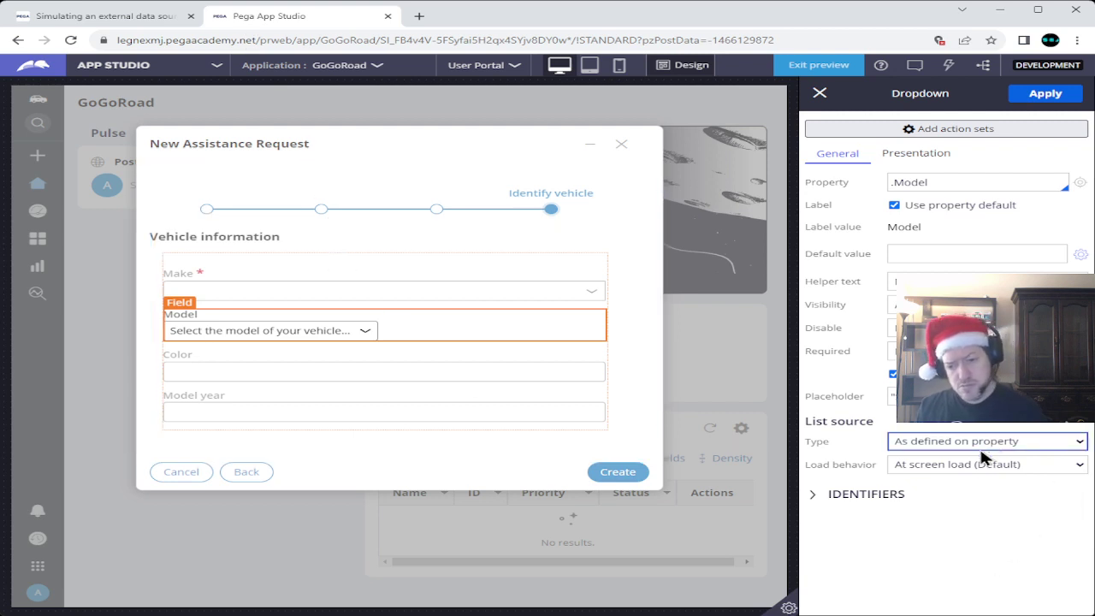
click(967, 465)
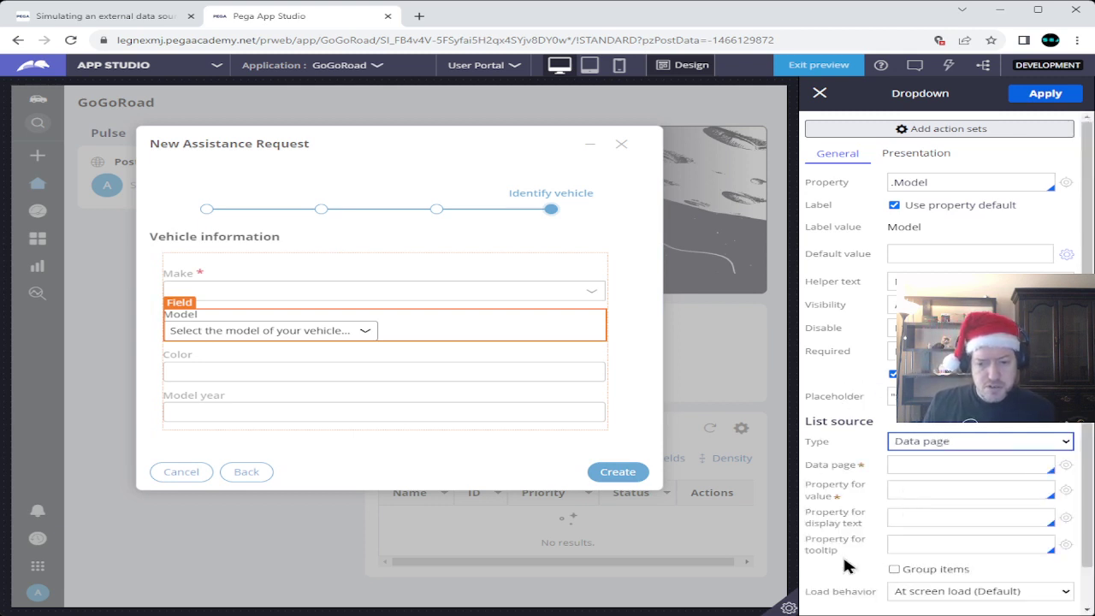
- Recheck the data page instruction and choose D_VehiclemakesList as the Model dropdown's data page
click(106, 17)
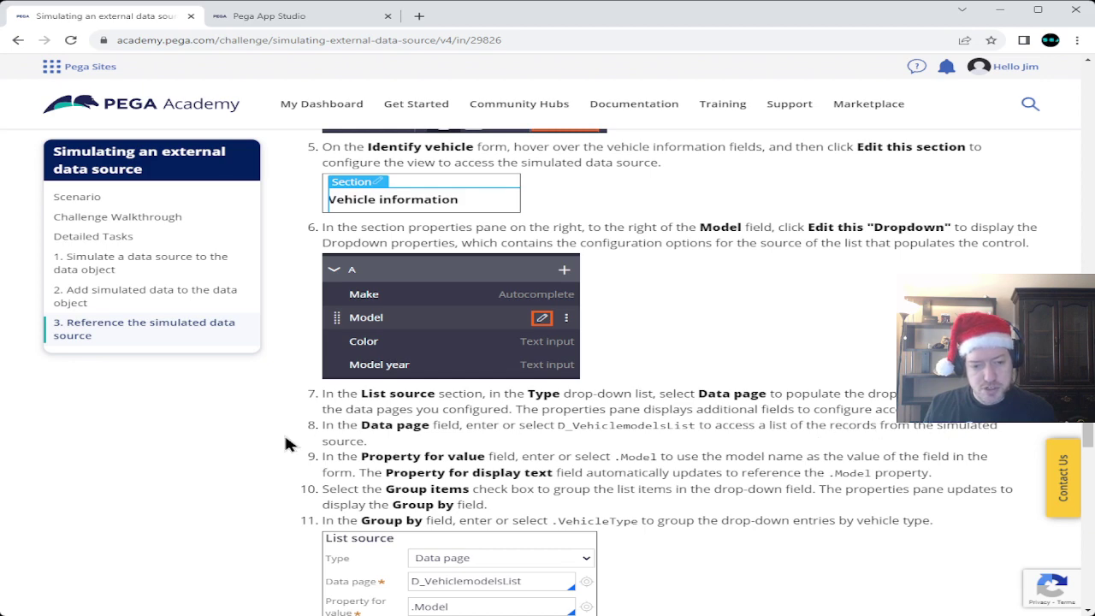
click(265, 17)
click(955, 469)
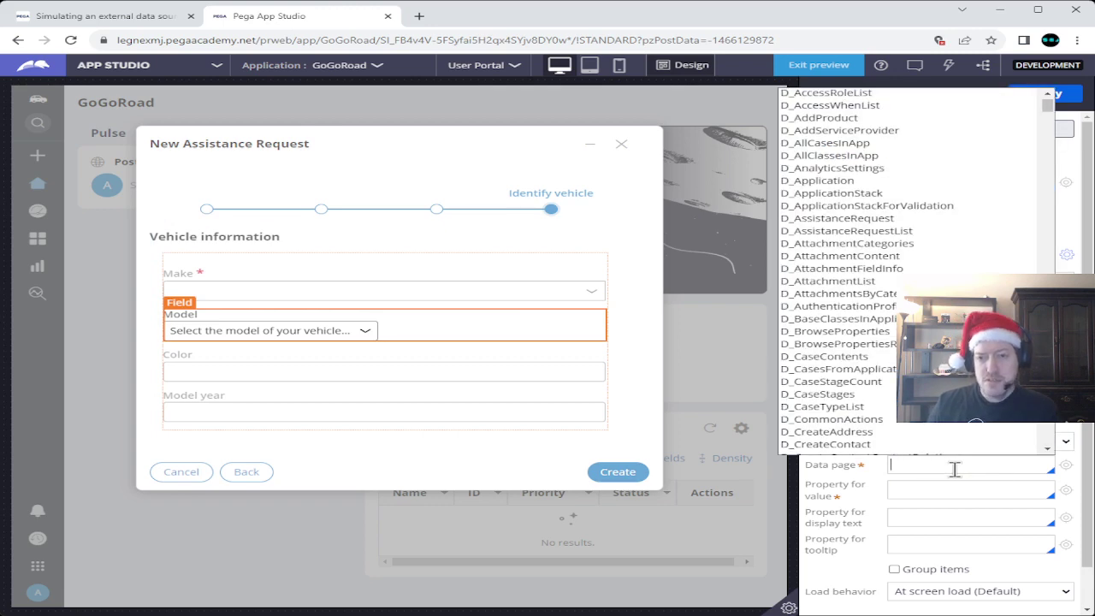
scroll(869, 269, down, 15)
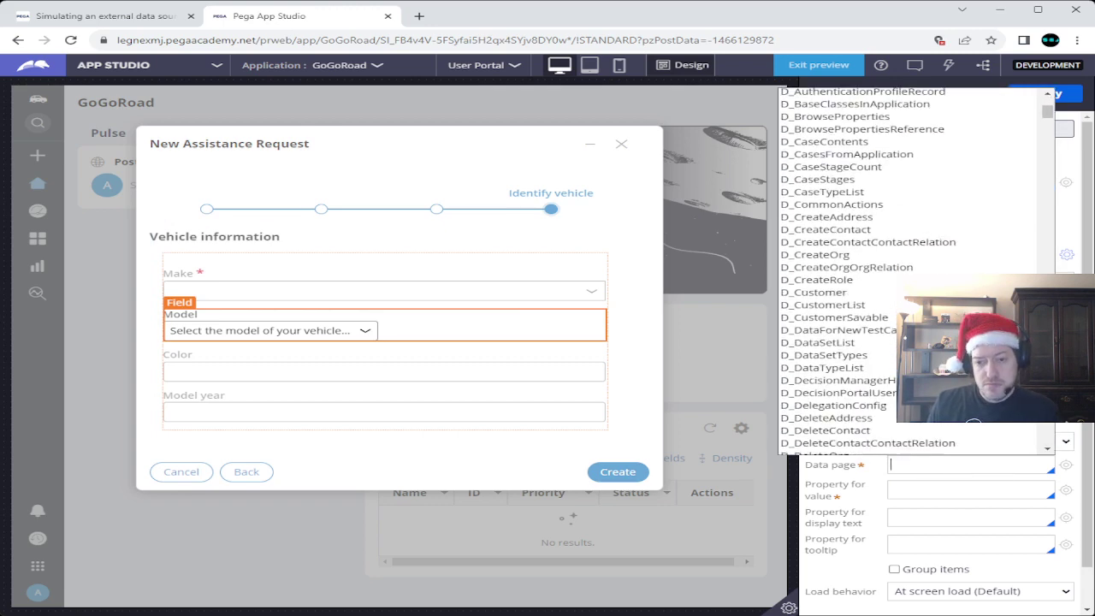
scroll(868, 270, down, 15)
scroll(868, 270, down, 15)
scroll(868, 269, down, 15)
scroll(868, 269, down, 15)
scroll(868, 270, down, 15)
scroll(868, 270, down, 15)
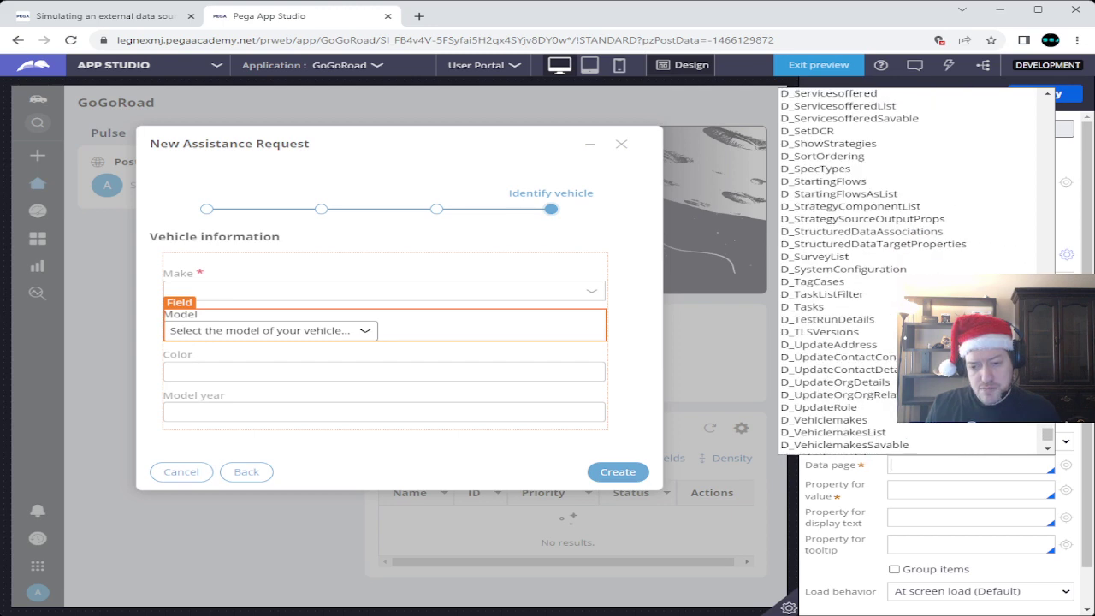
scroll(869, 269, down, 2)
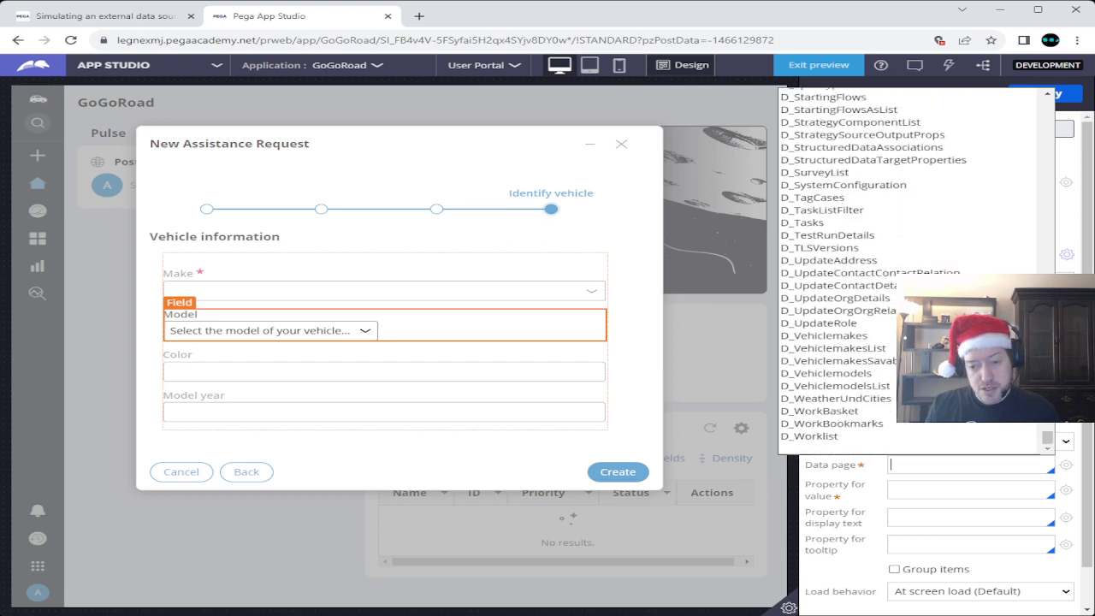
click(836, 349)
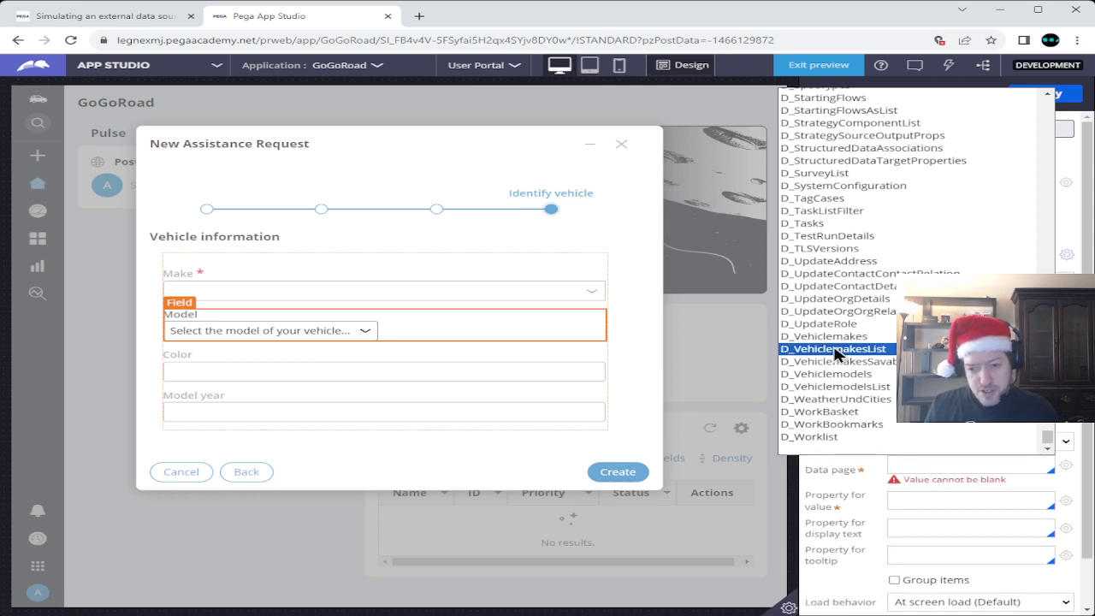
click(834, 349)
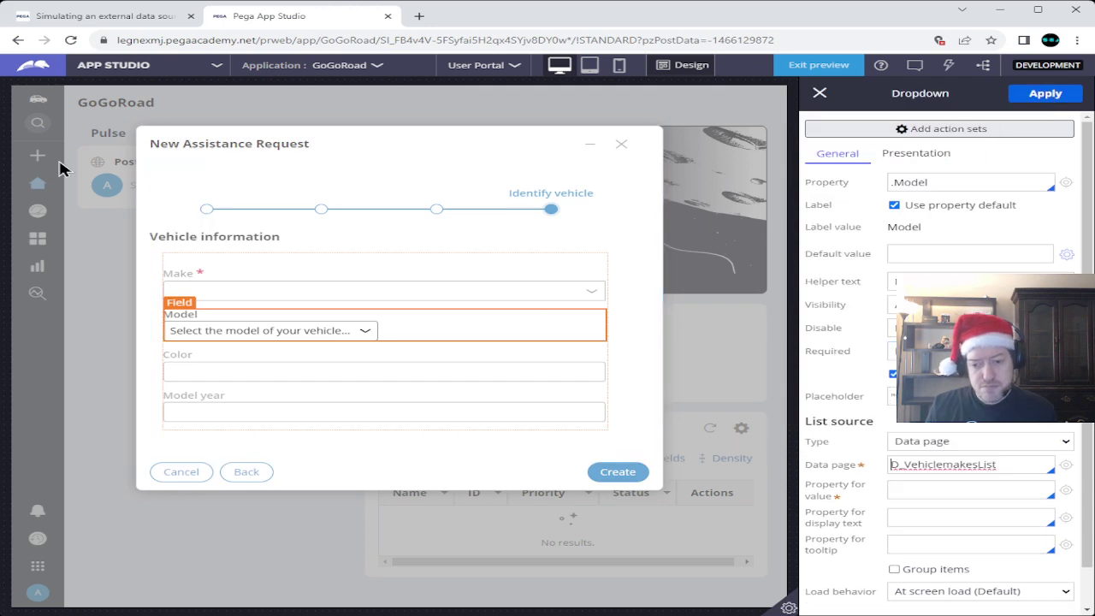
- Copy D_VehiclemodelsList from the instructions and replace the Model dropdown's data page with it
click(83, 17)
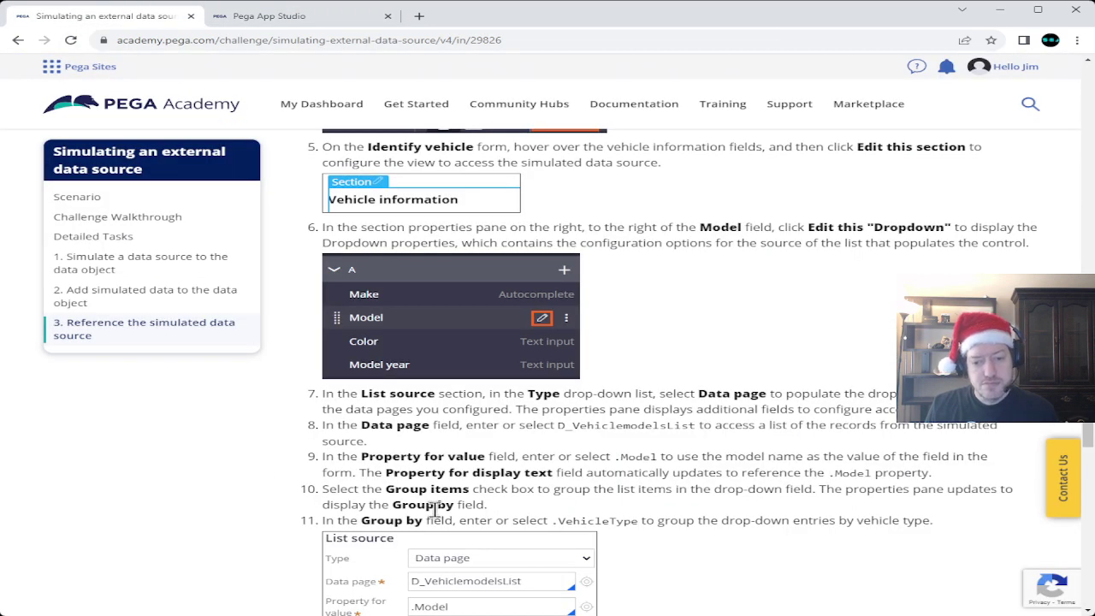
drag(558, 427, 700, 427)
key(ctrl+c)
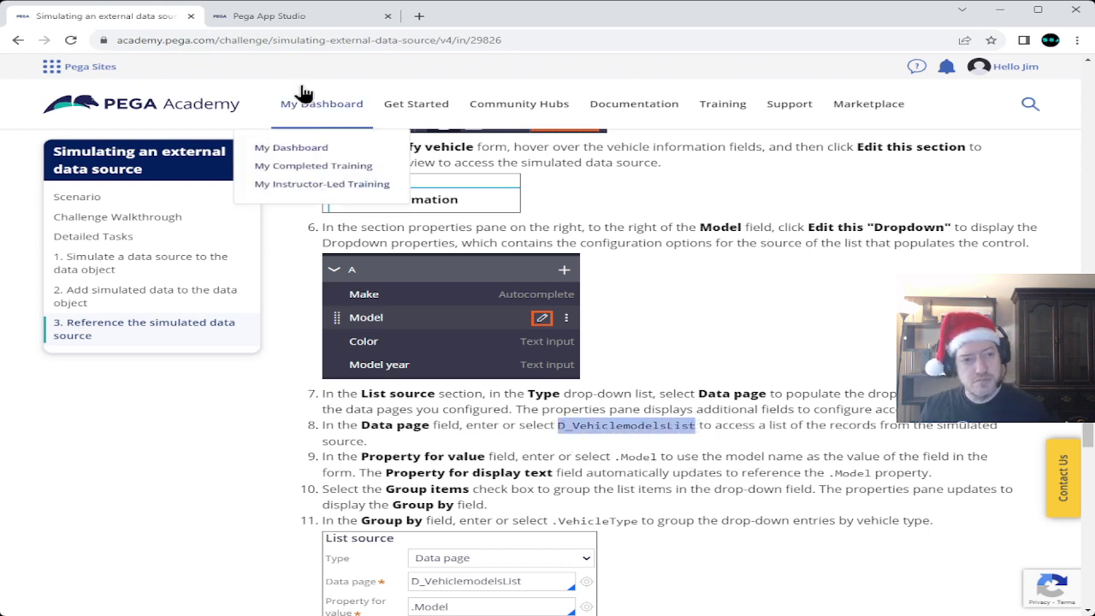
click(274, 26)
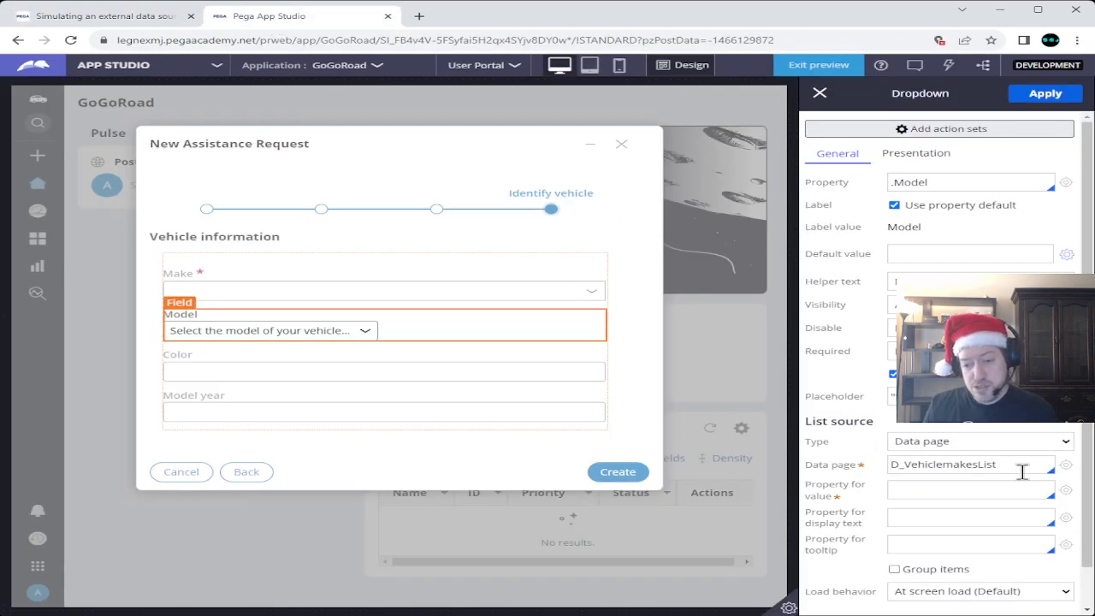
drag(1024, 471, 852, 473)
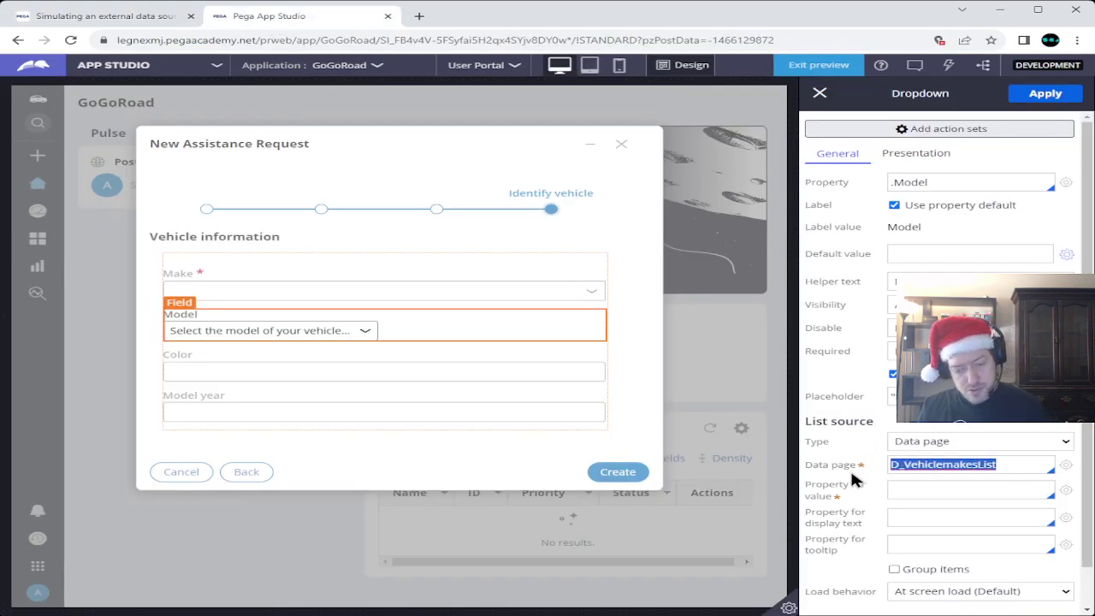
key(ctrl+v)
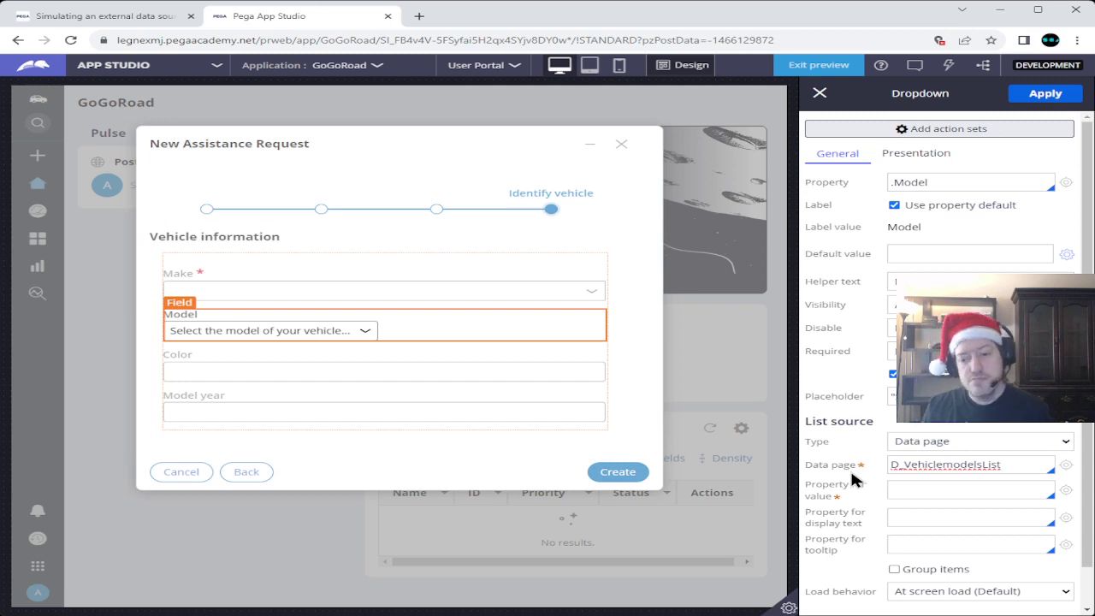
key(Down)
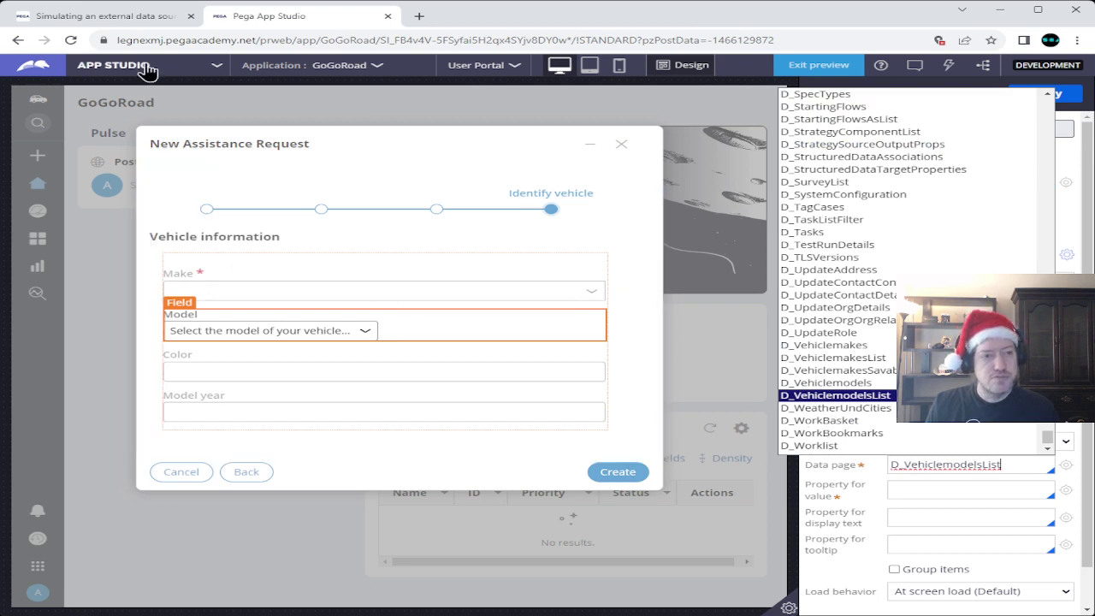
click(834, 559)
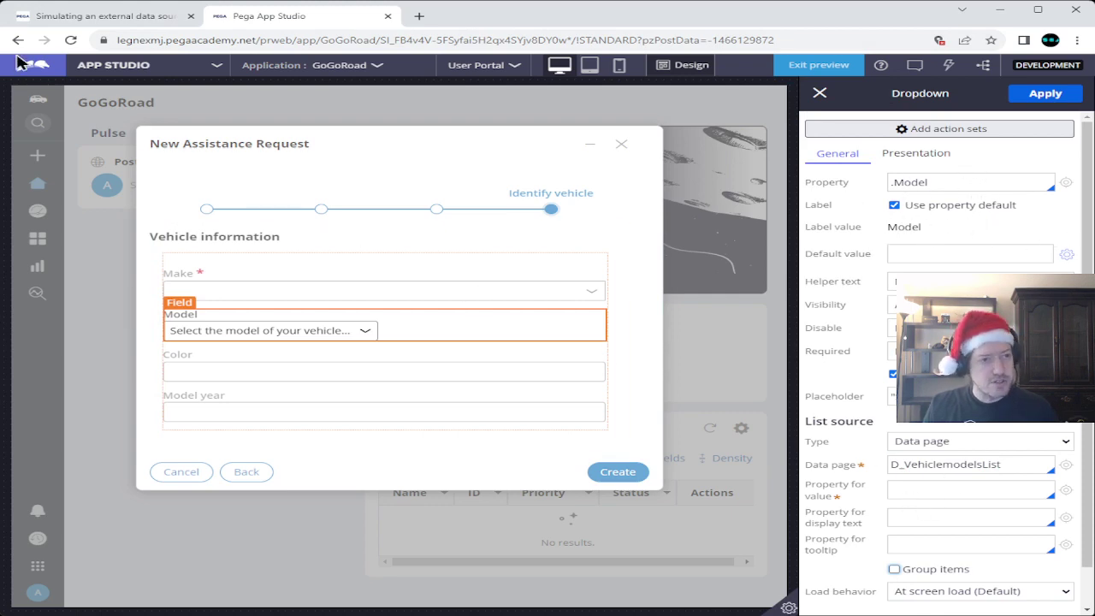
- Look up instruction 9 and set the Model dropdown's property for value to .Model in App Studio
click(111, 17)
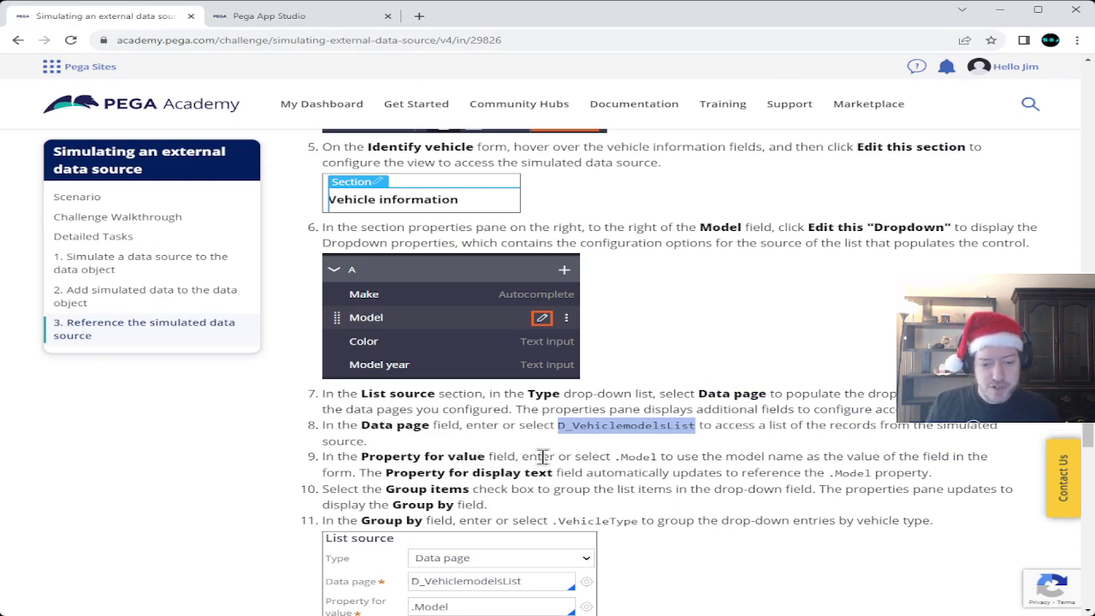
drag(613, 457, 656, 458)
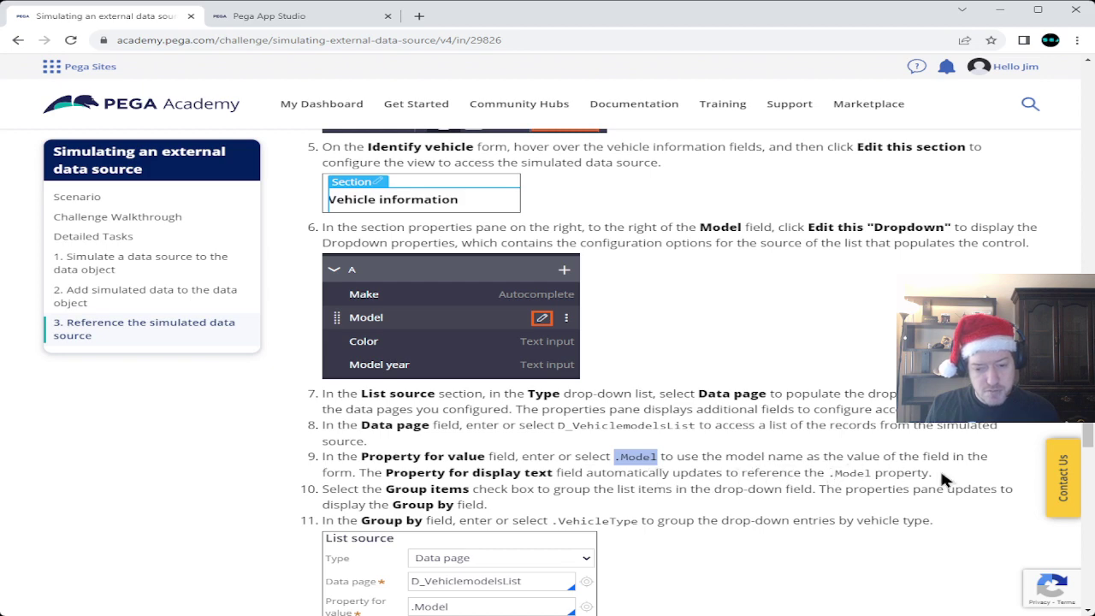
click(307, 20)
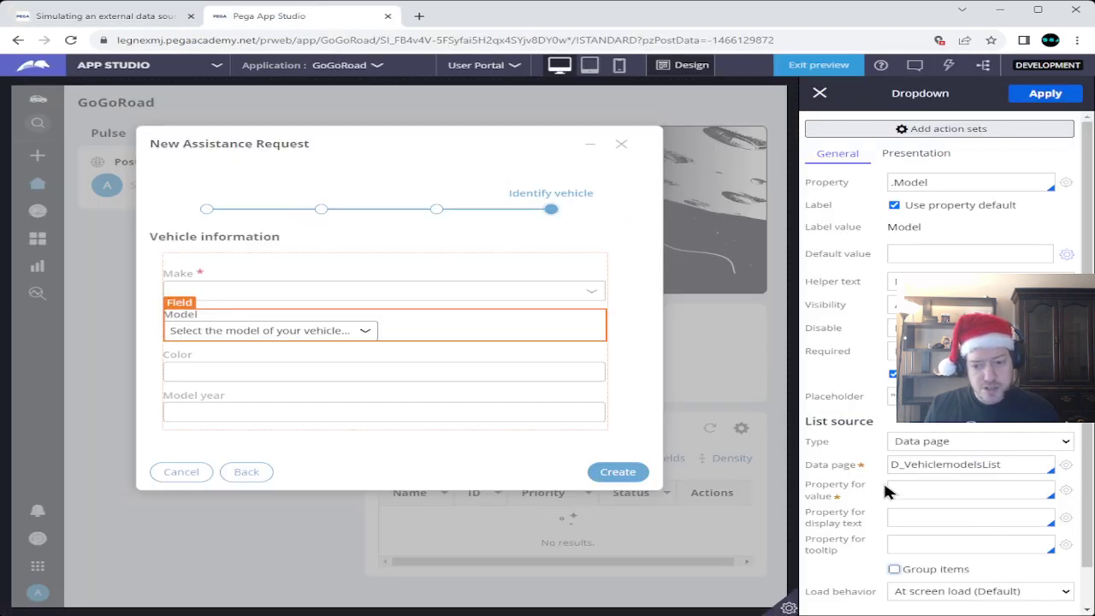
click(973, 488)
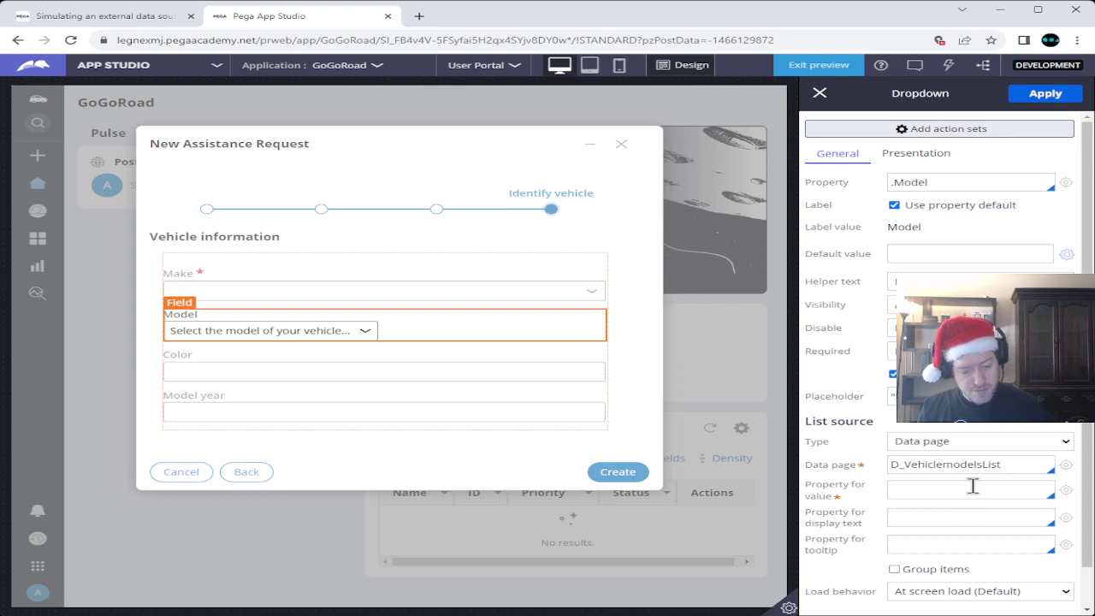
key(ctrl+v)
double_click(998, 490)
key(BackSpace)
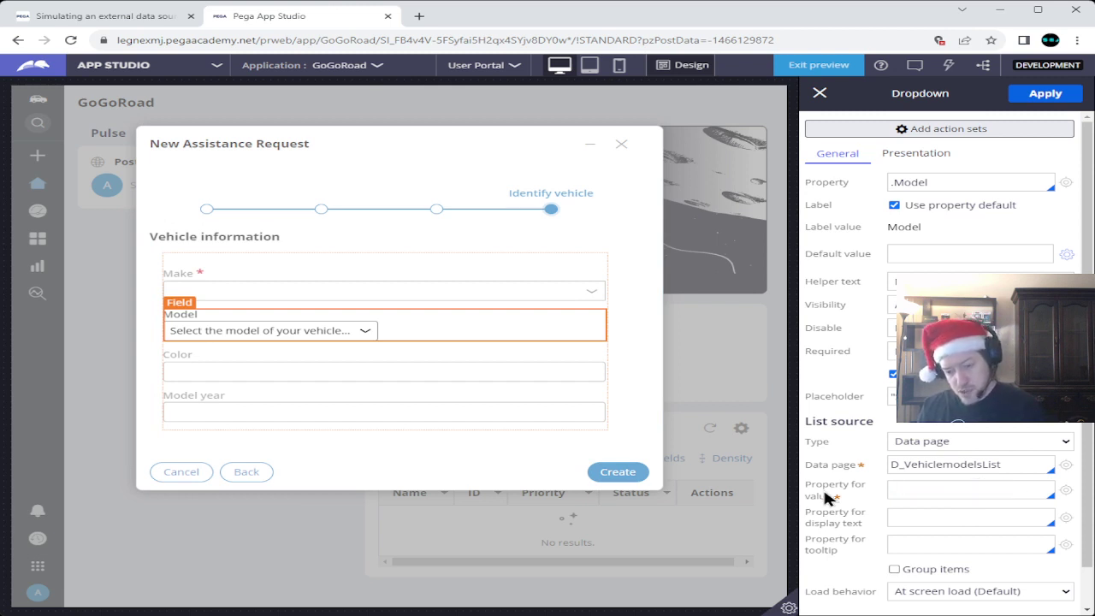
click(821, 530)
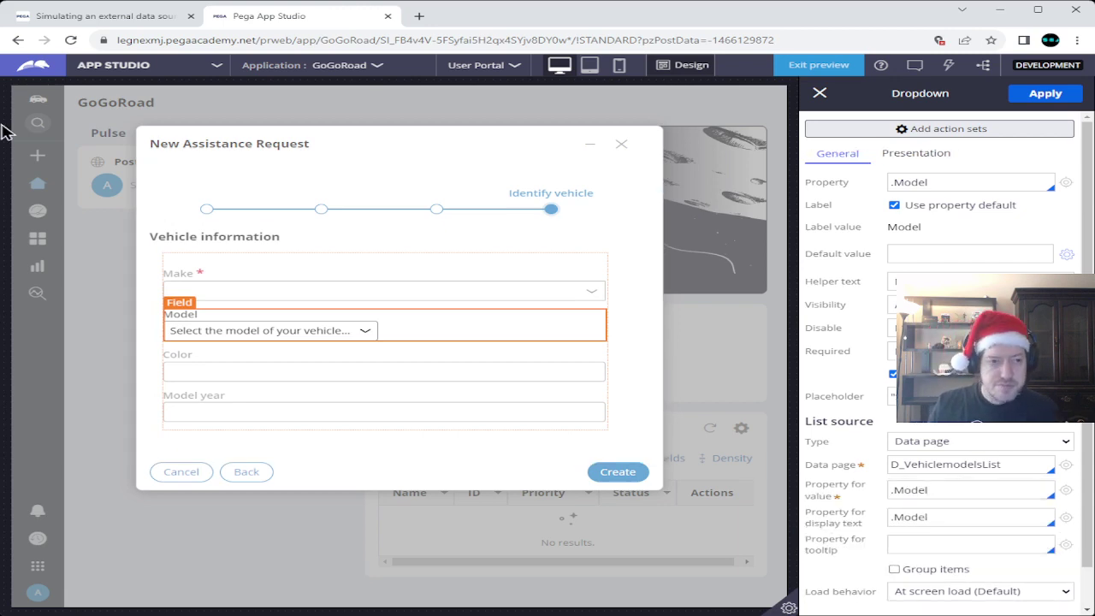
- Read instructions 10 to 13 and enable grouping of items for the Model dropdown in App Studio
click(98, 16)
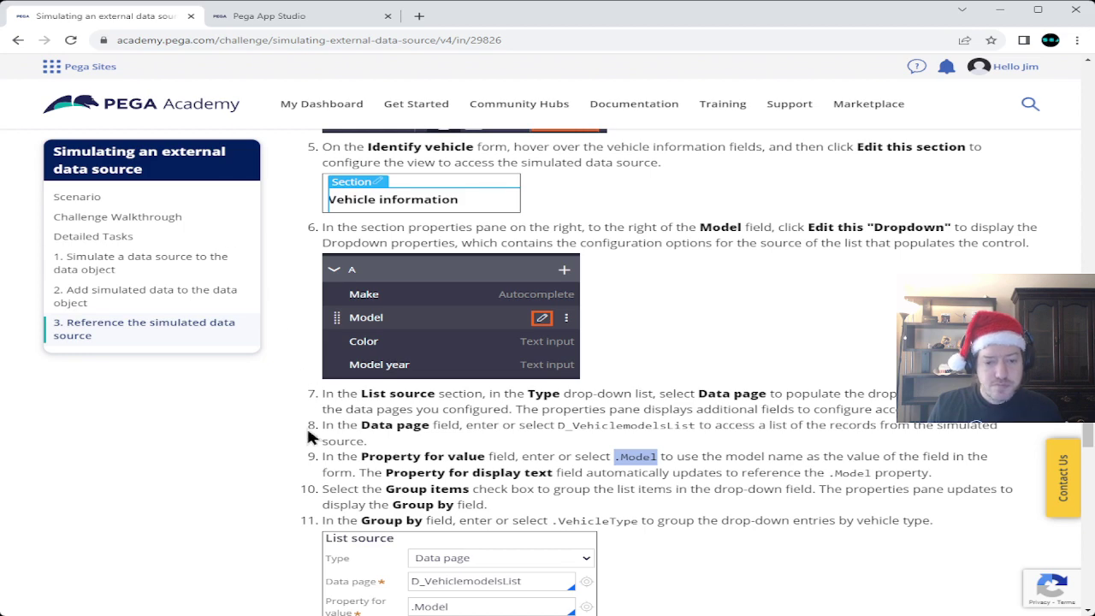
scroll(308, 393, down, 3)
scroll(308, 398, down, 1)
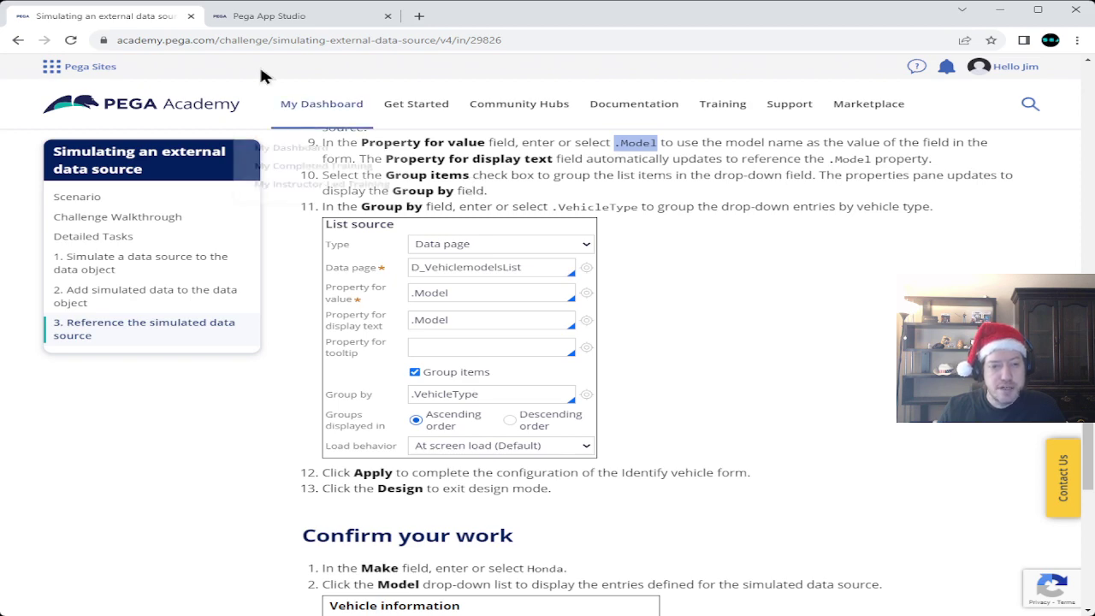
click(244, 24)
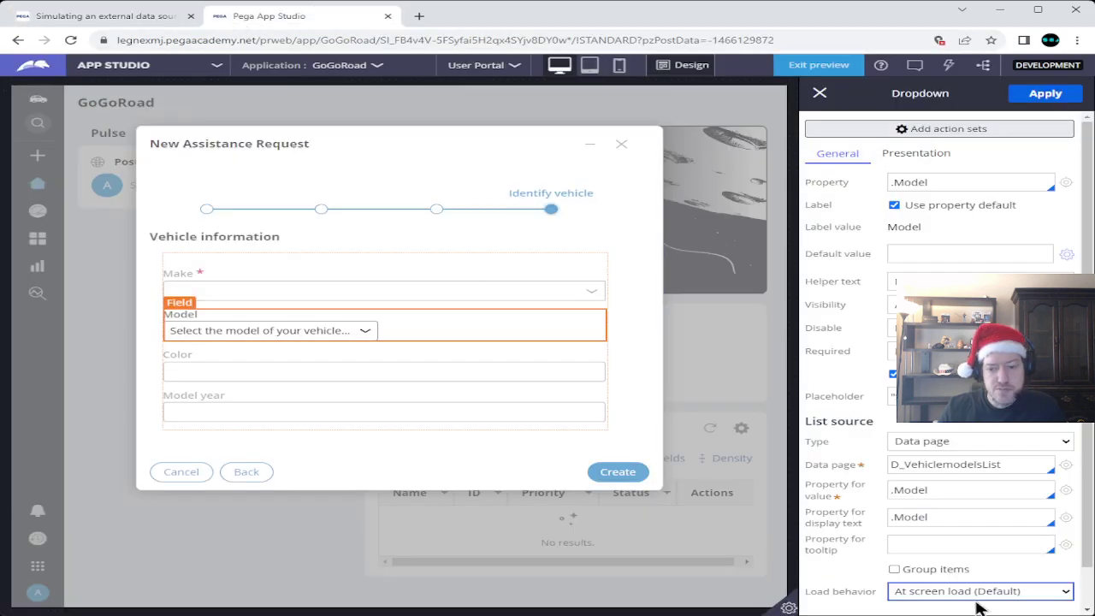
click(894, 569)
scroll(851, 441, down, 1)
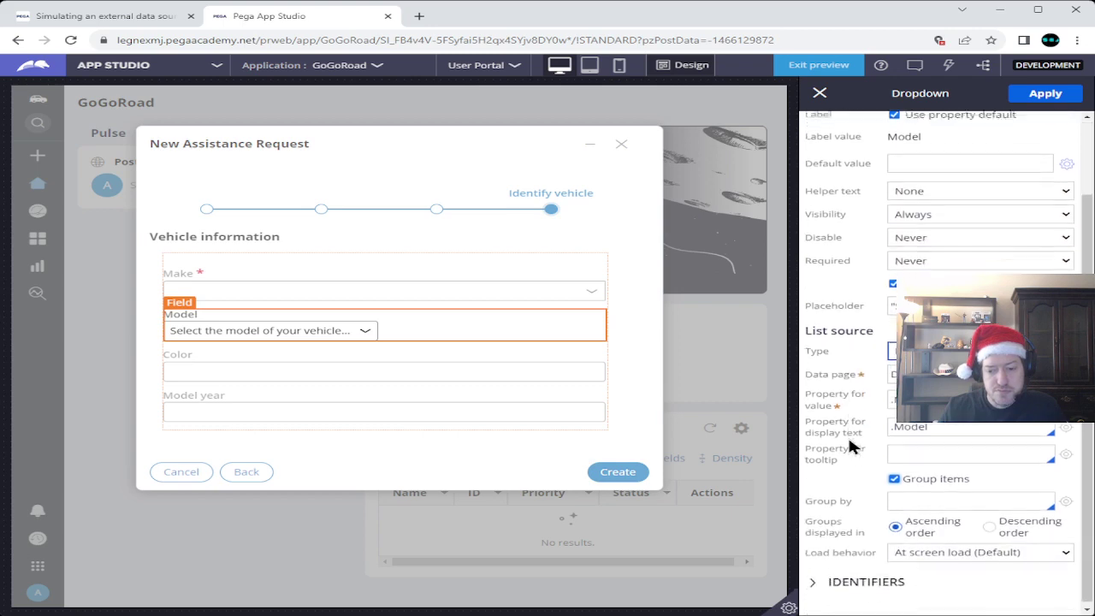
- Look up the group-by property in instruction 11 and group the Model dropdown's items by .VehicleType
click(109, 15)
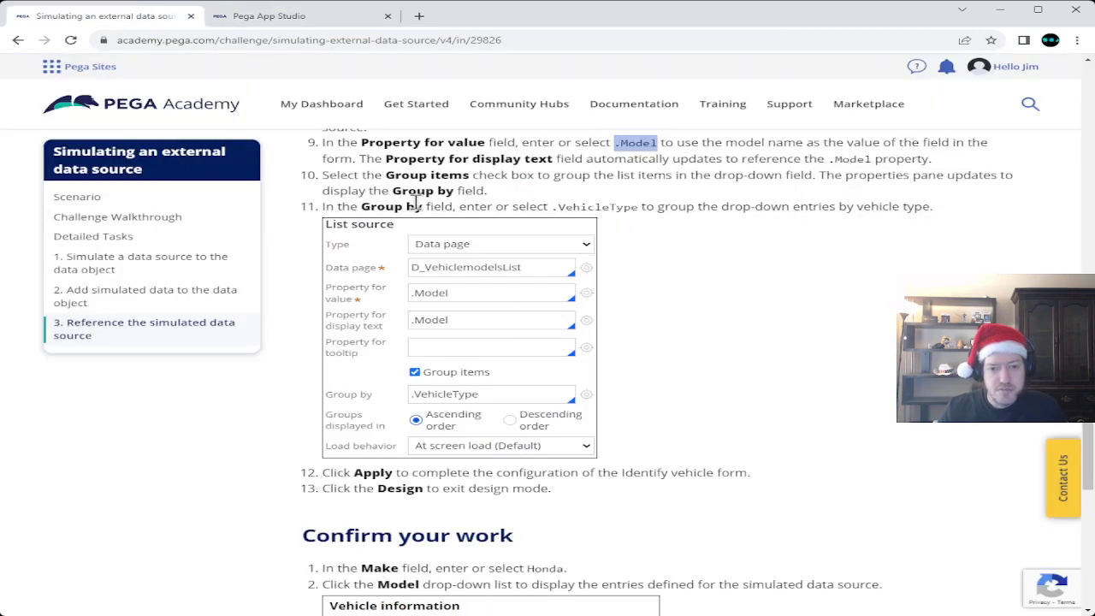
drag(553, 206, 639, 209)
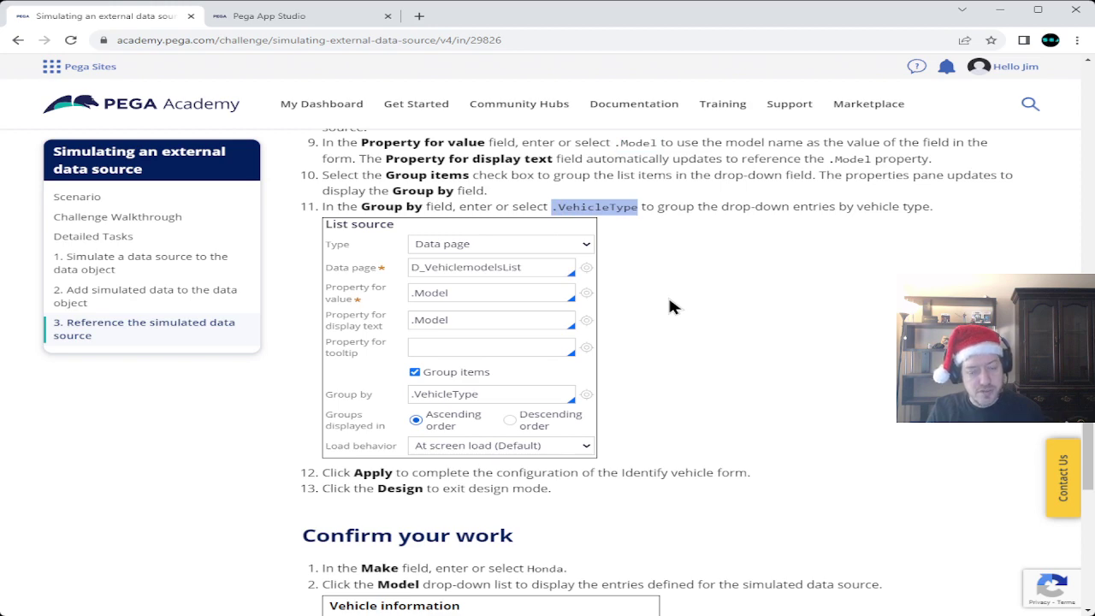
click(295, 19)
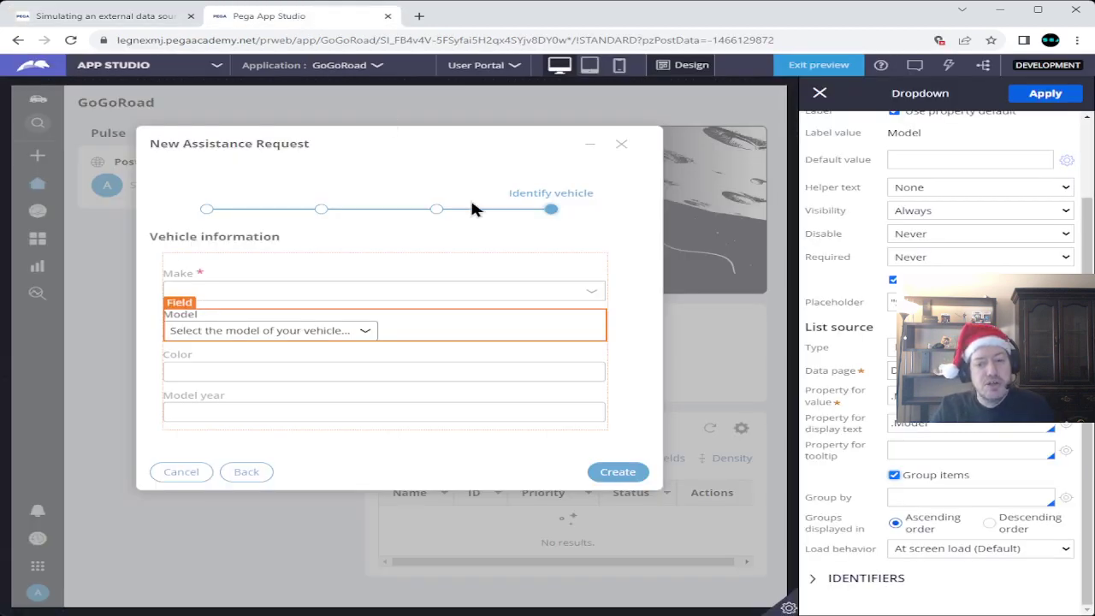
click(928, 494)
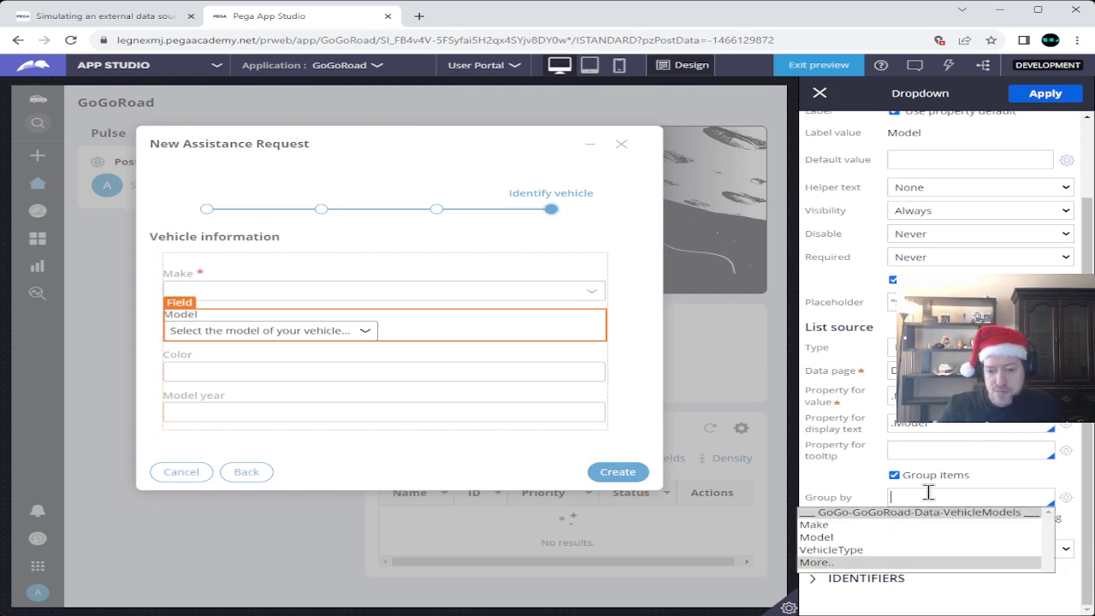
click(827, 550)
click(977, 501)
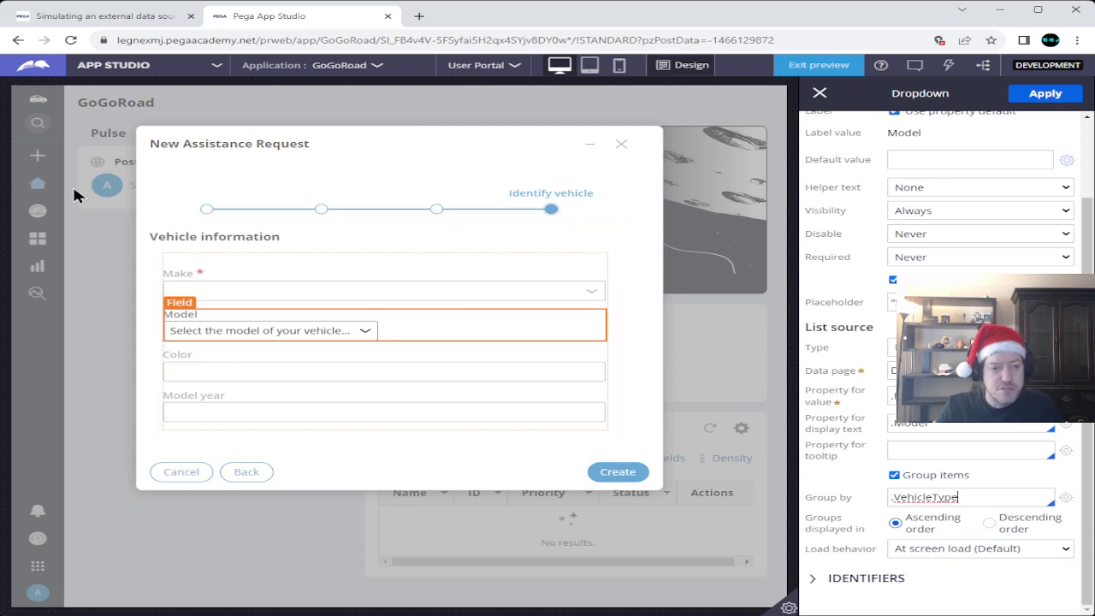
- Check instructions 12 and 13, apply the Model dropdown's configuration in App Studio and exit design mode
click(132, 21)
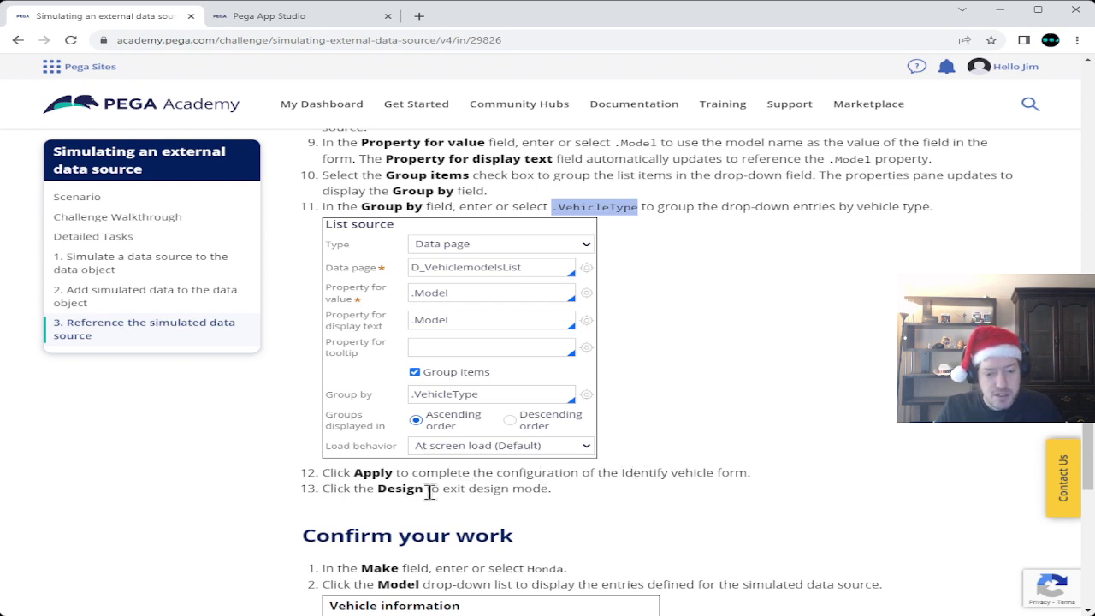
click(329, 16)
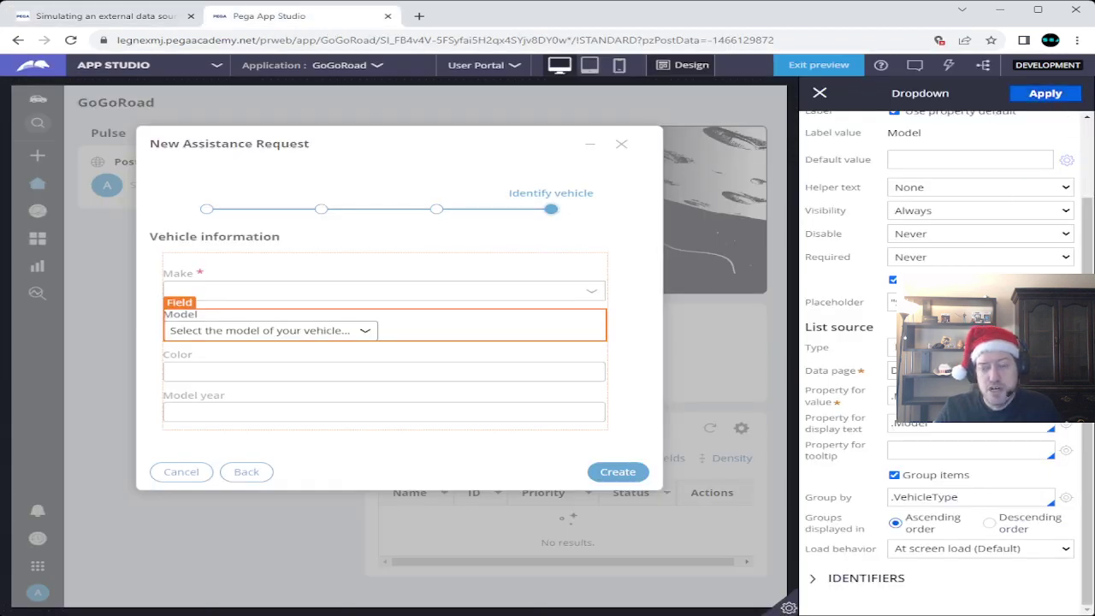
click(1045, 93)
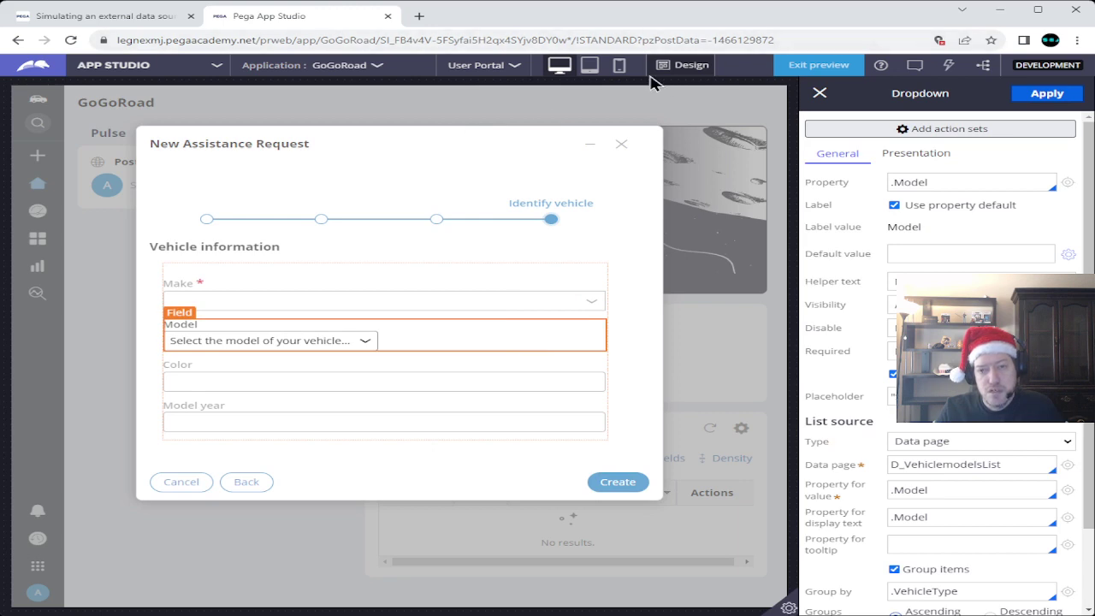
click(689, 66)
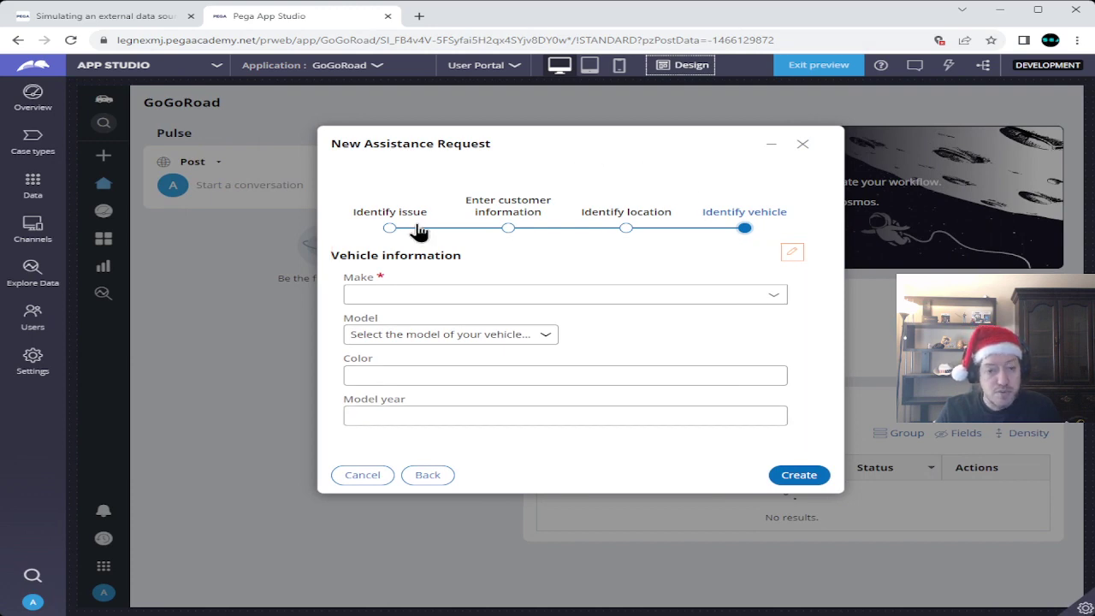
- Read the Confirm your work instructions and choose Subaru as the make in the previewed Identify vehicle form
click(134, 17)
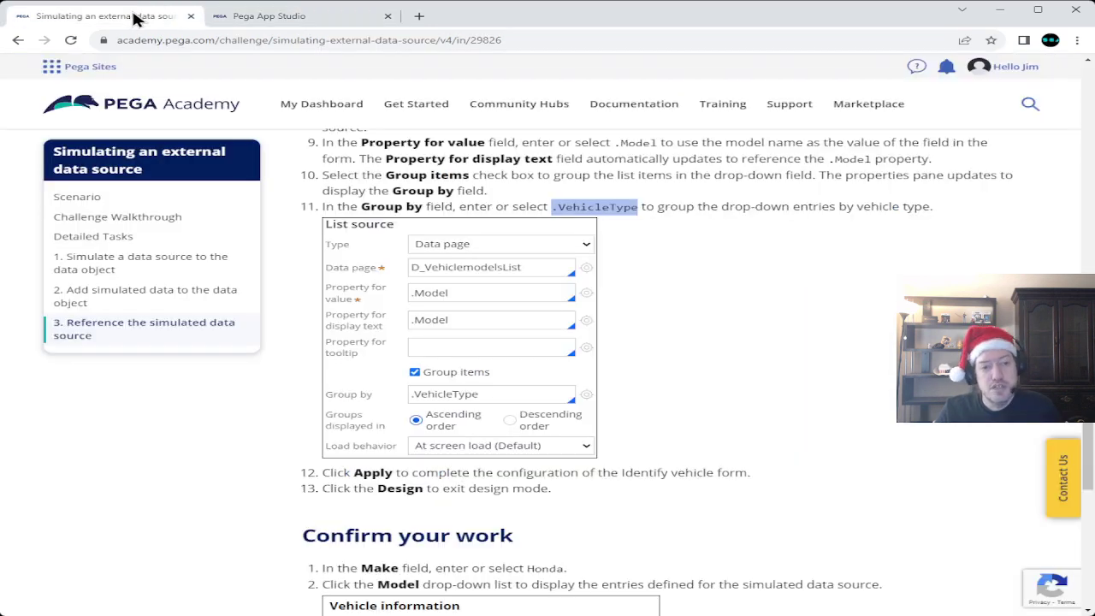
scroll(286, 299, down, 4)
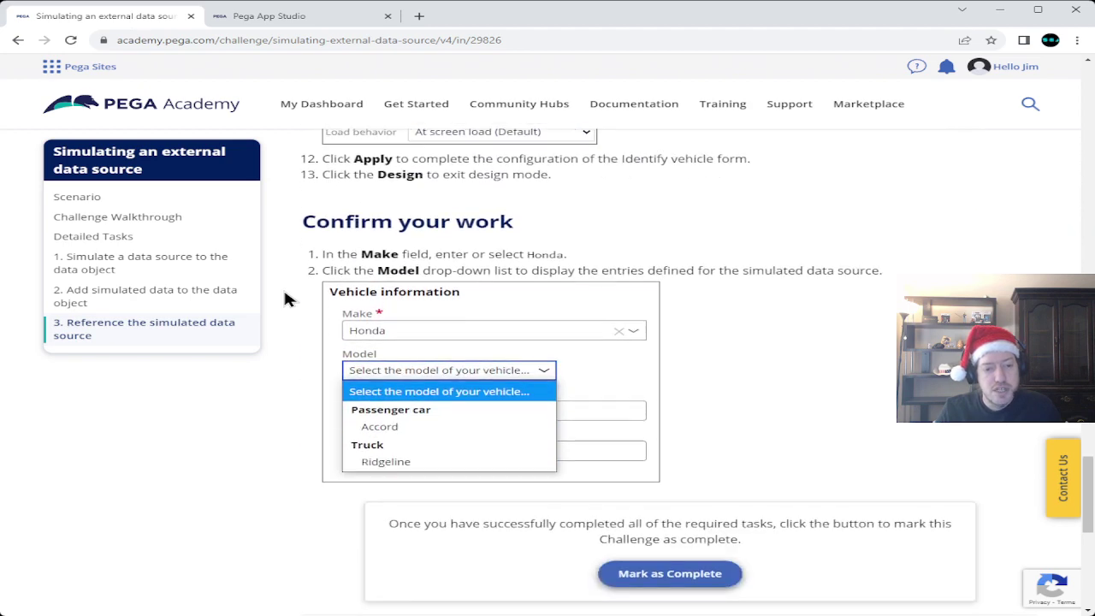
scroll(286, 298, down, 1)
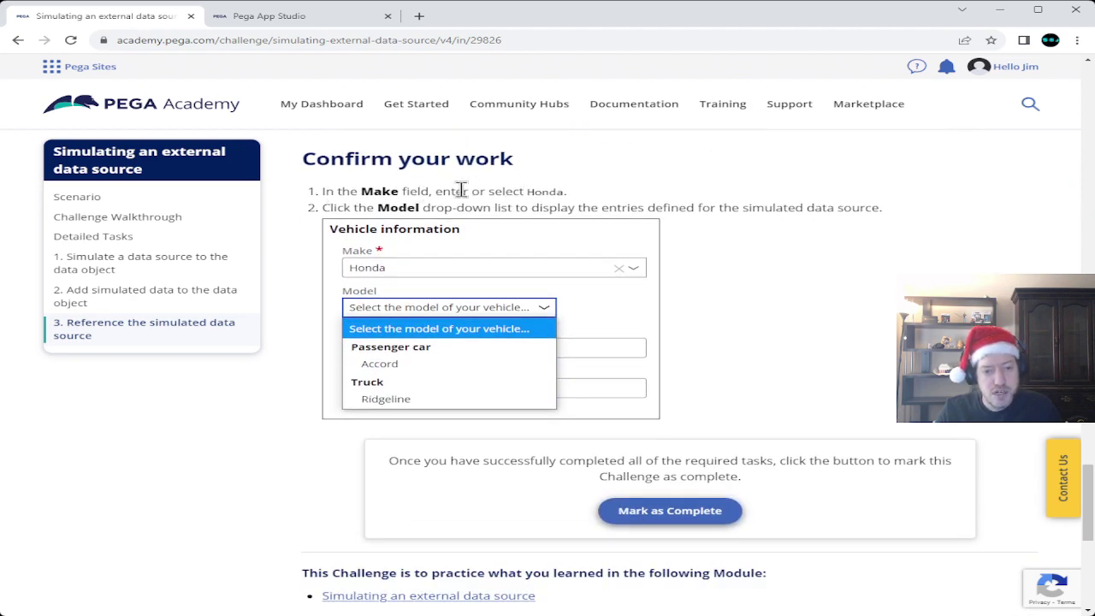
click(373, 19)
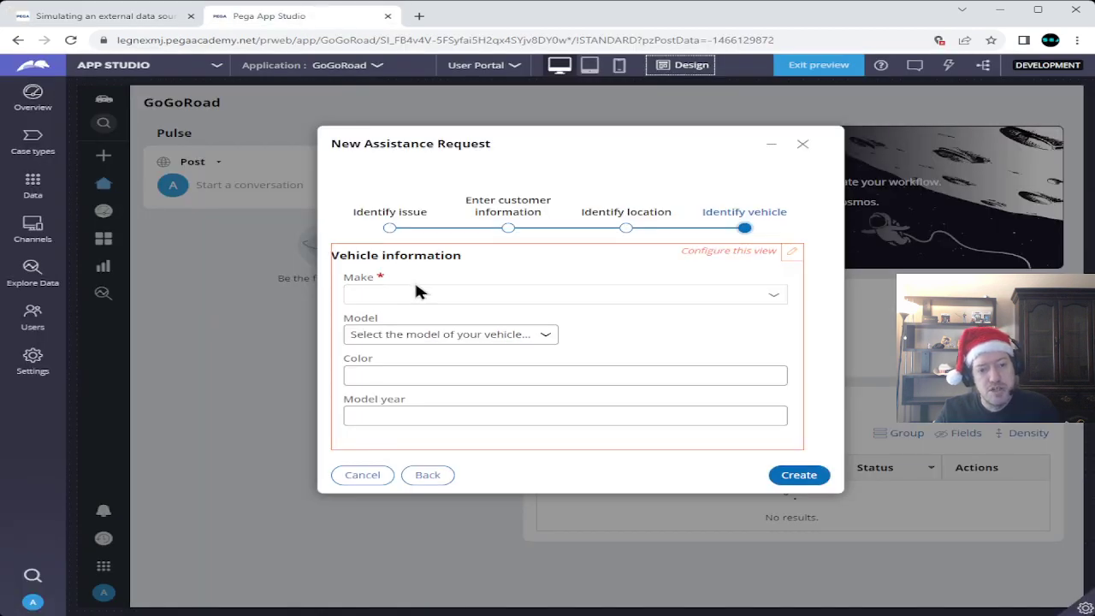
click(774, 299)
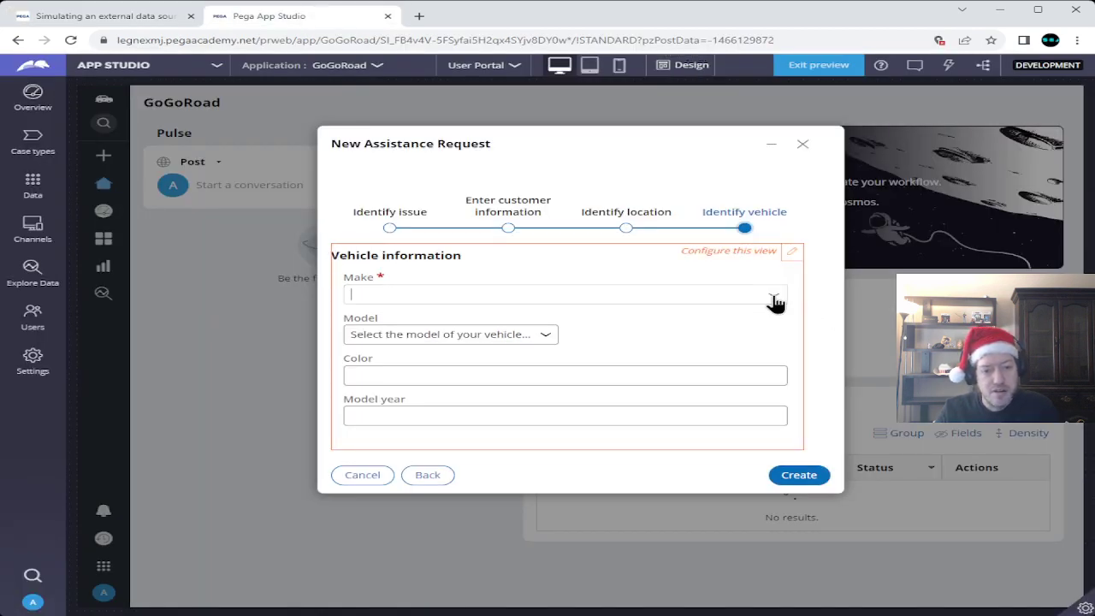
click(774, 299)
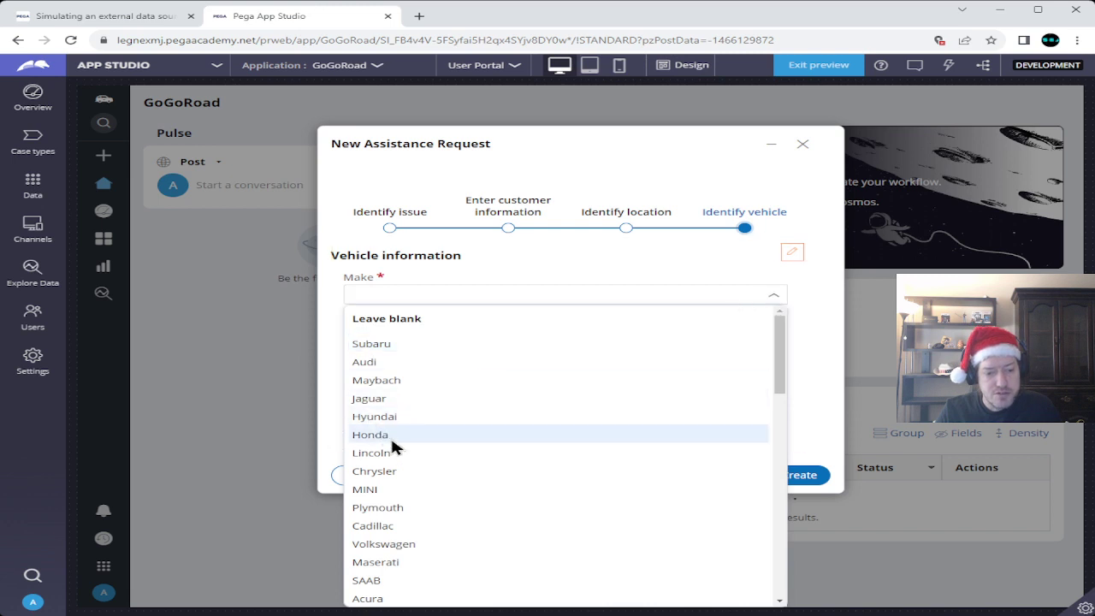
click(386, 343)
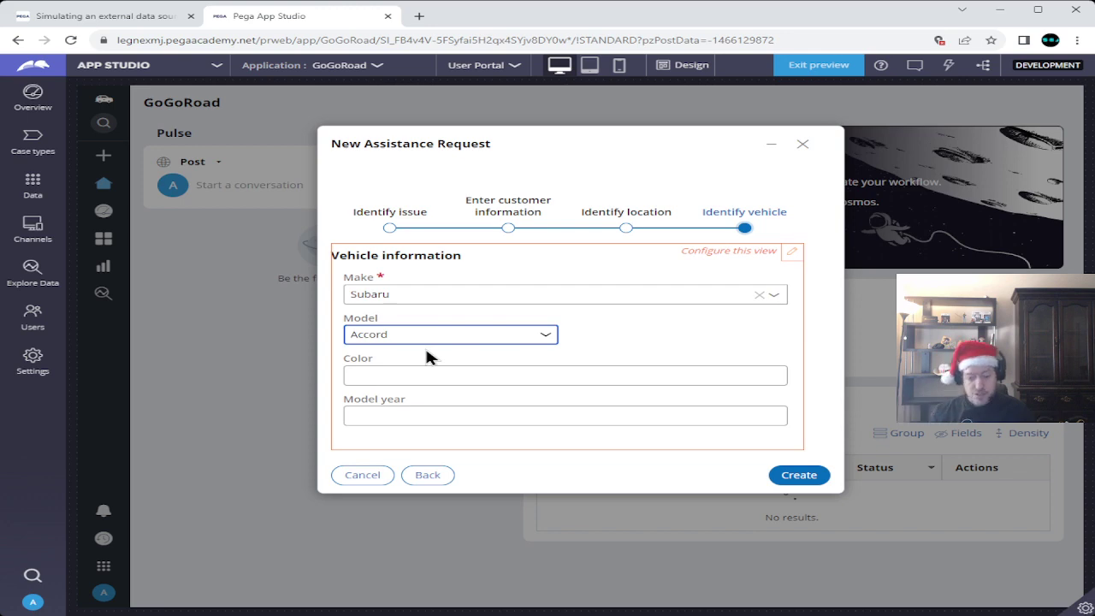
- Recheck the confirmation example, and test the previewed form with Accord as the model and Subaru as the make
click(89, 17)
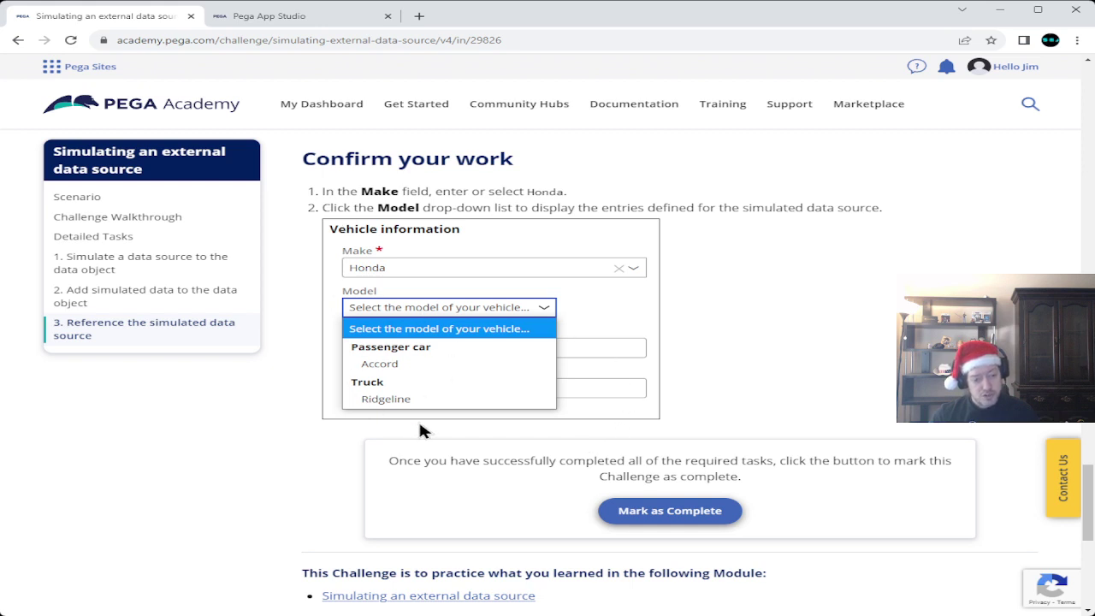
click(330, 18)
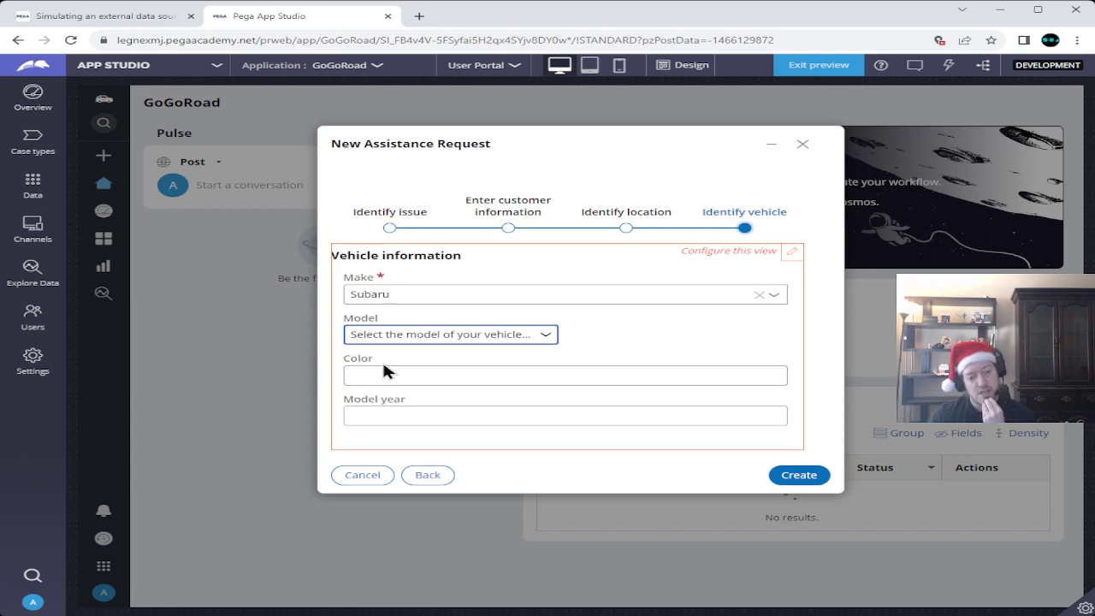
key(Down)
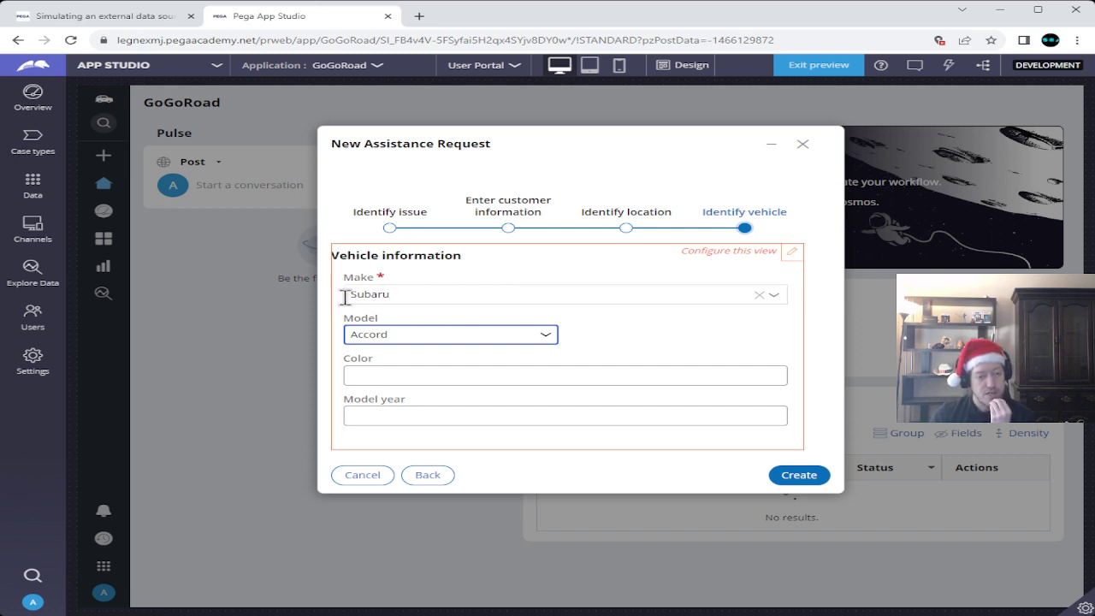
click(775, 296)
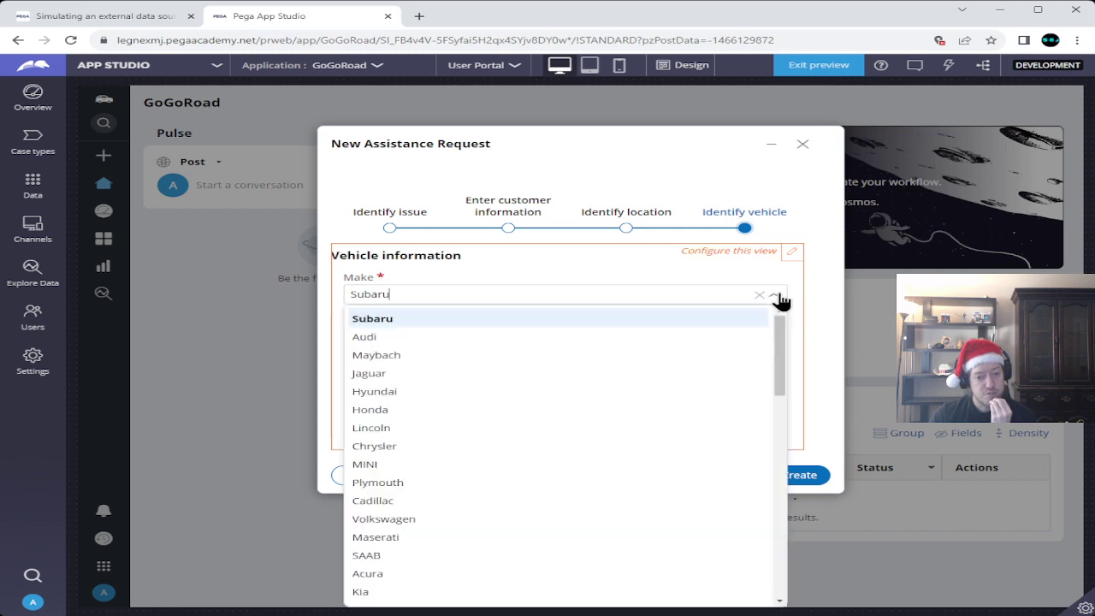
click(349, 318)
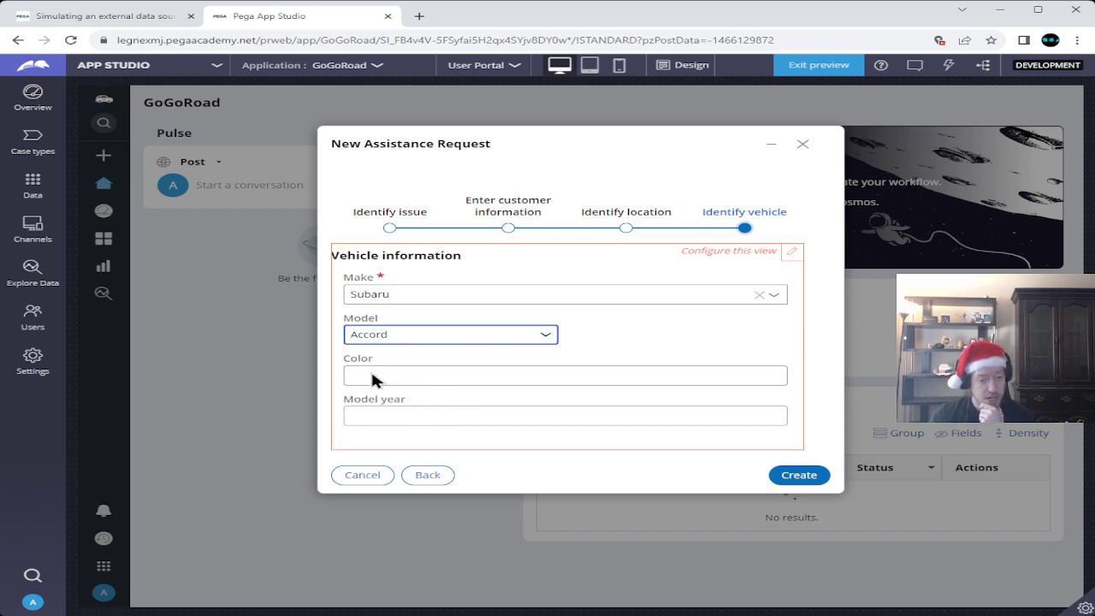
click(629, 329)
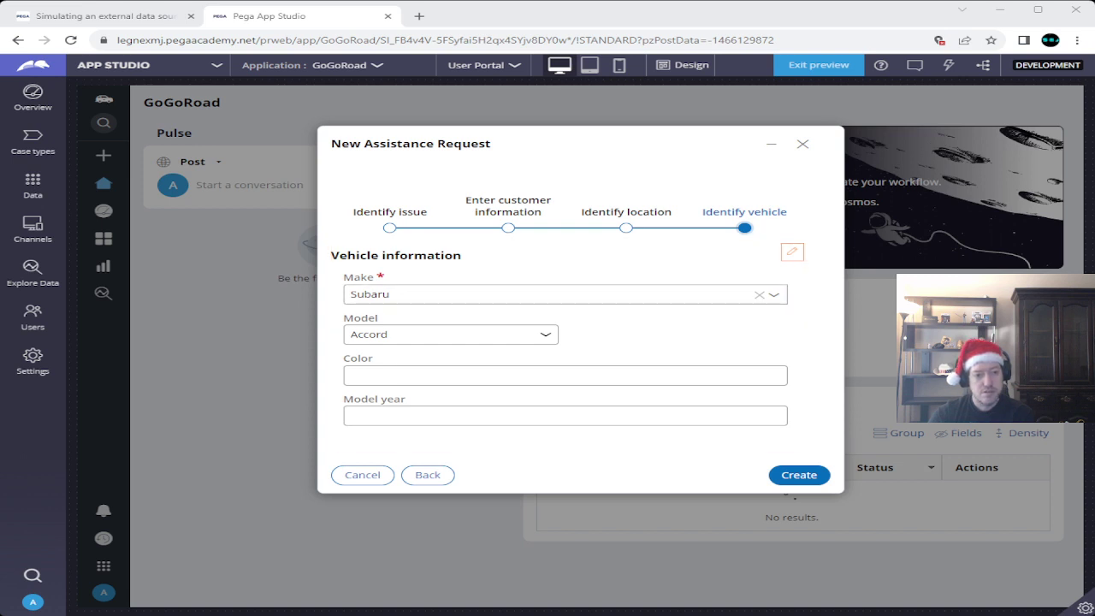
click(470, 338)
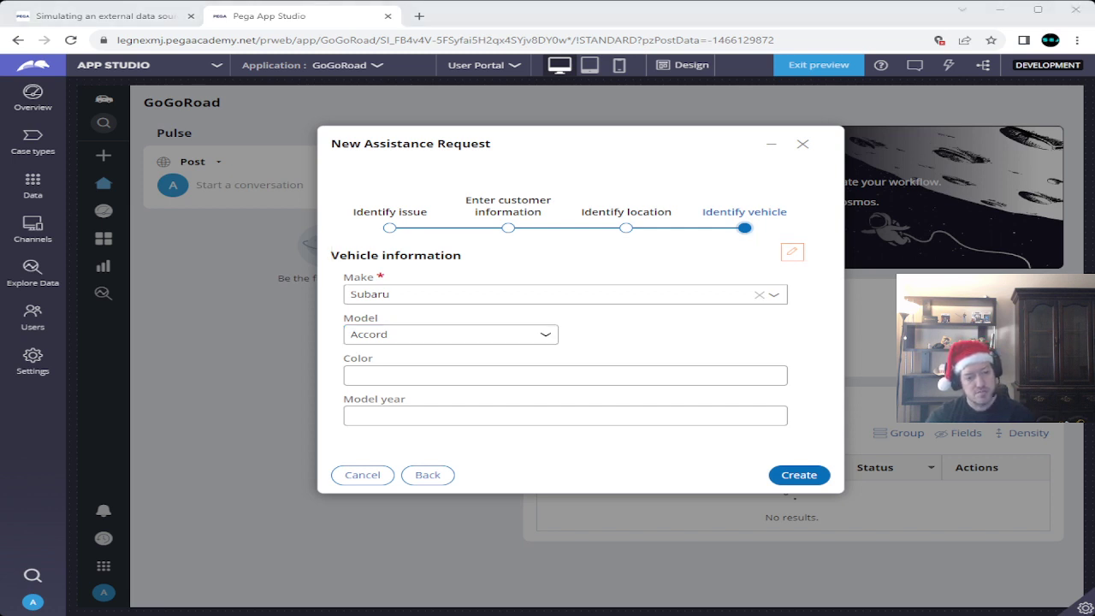
click(470, 336)
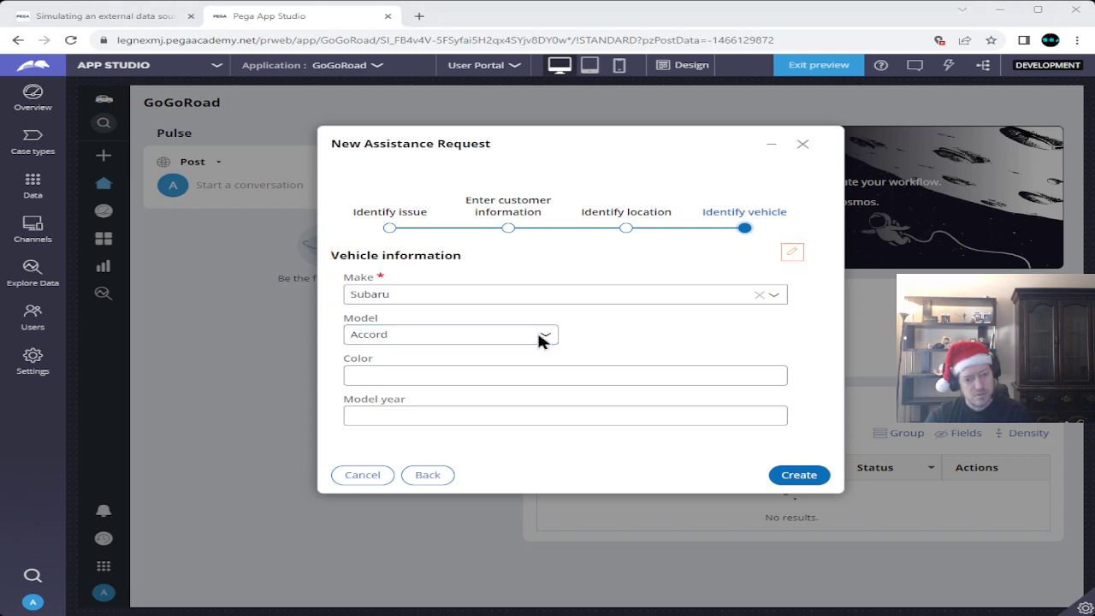
key(alt+Tab)
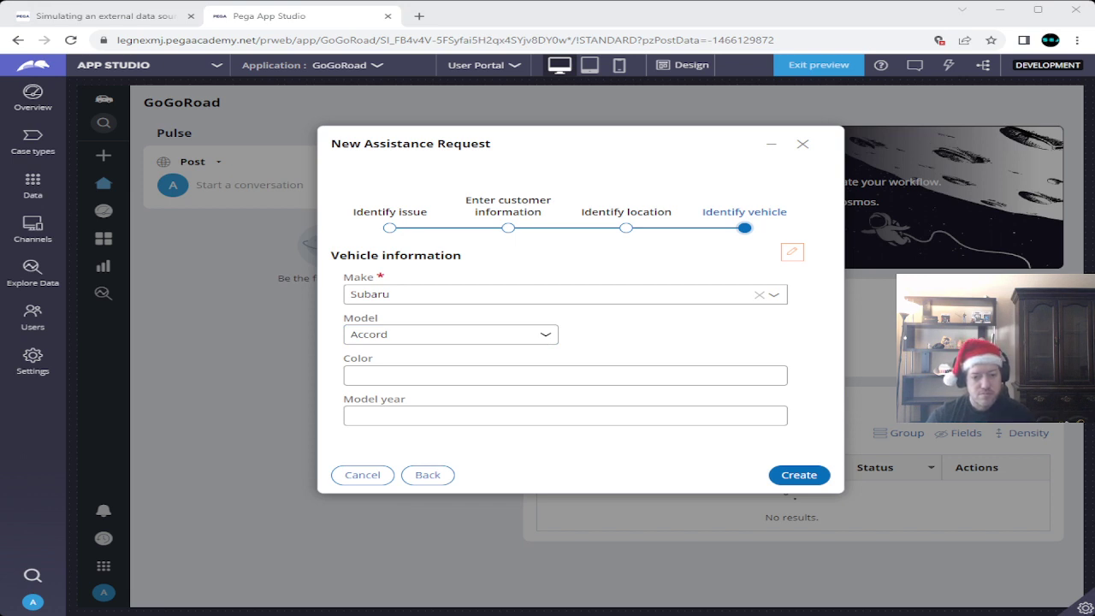
key(alt+Tab)
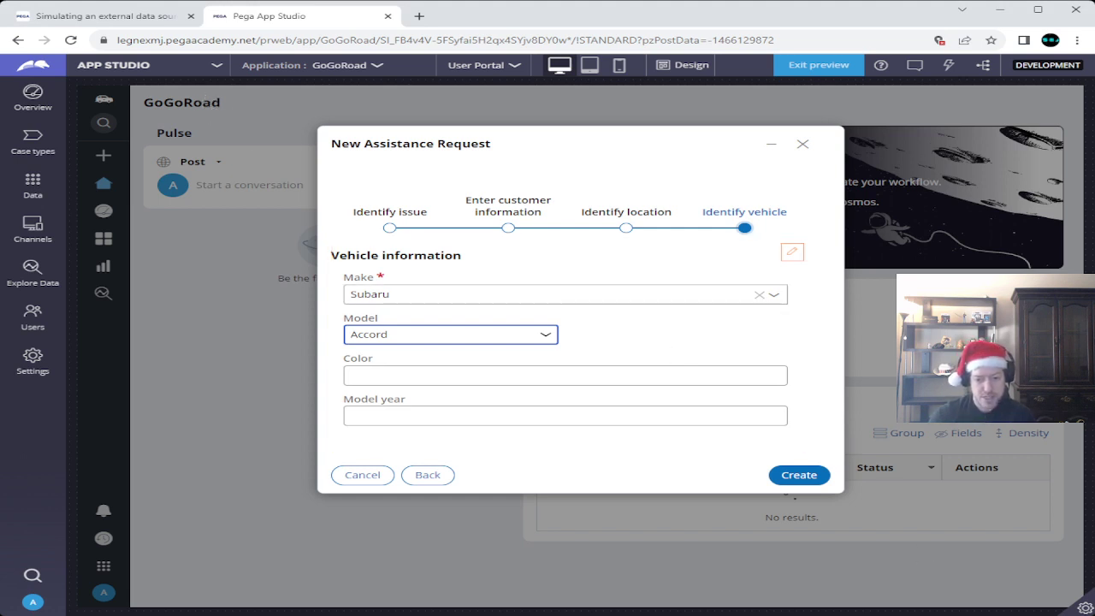
key(alt+Tab)
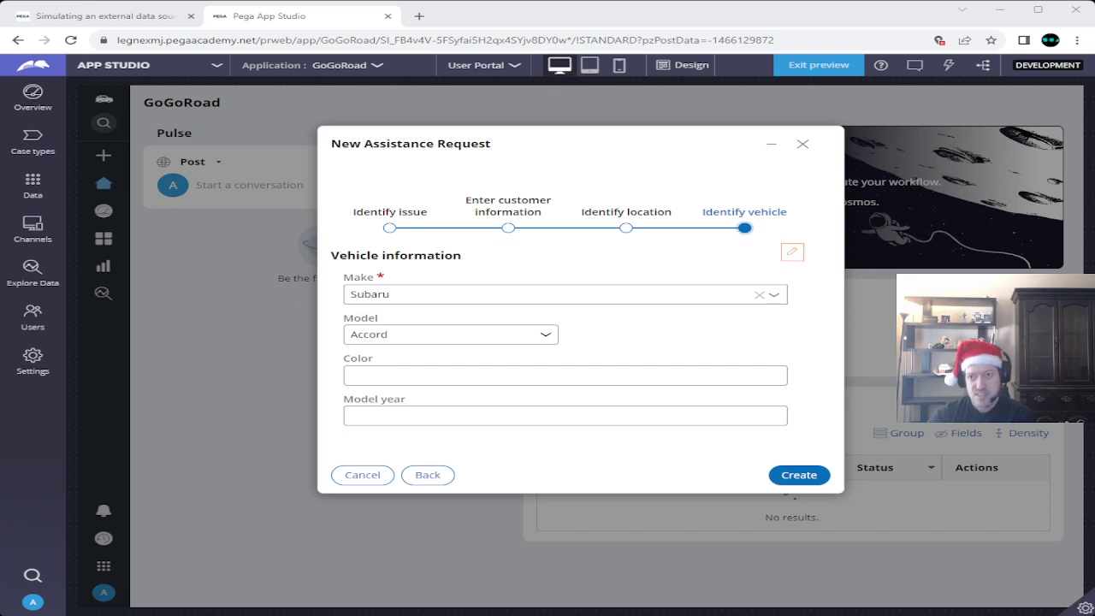
click(840, 19)
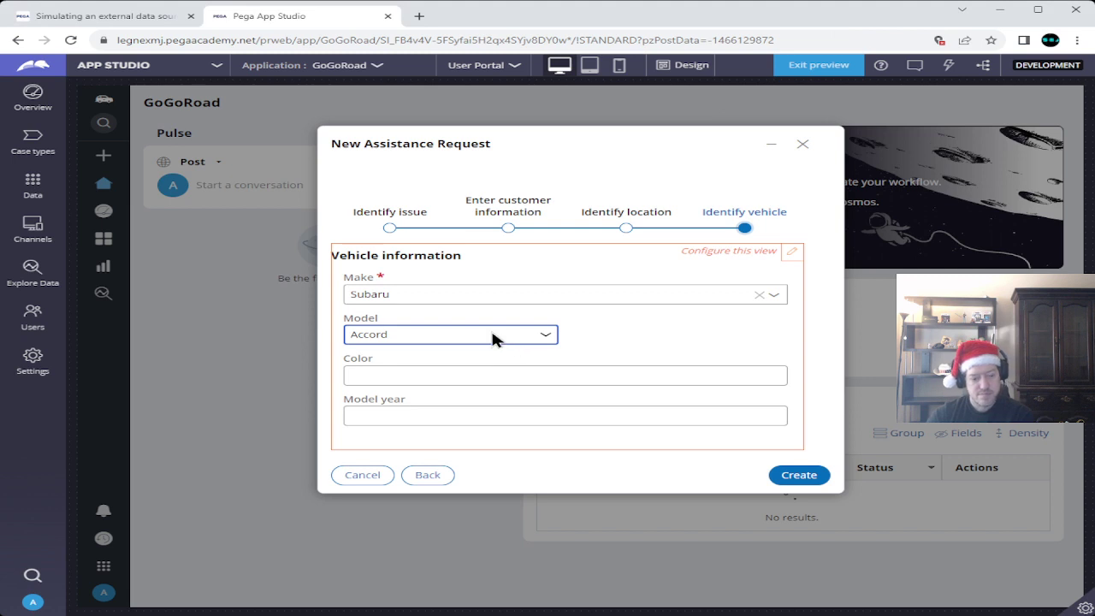
key(alt+Tab)
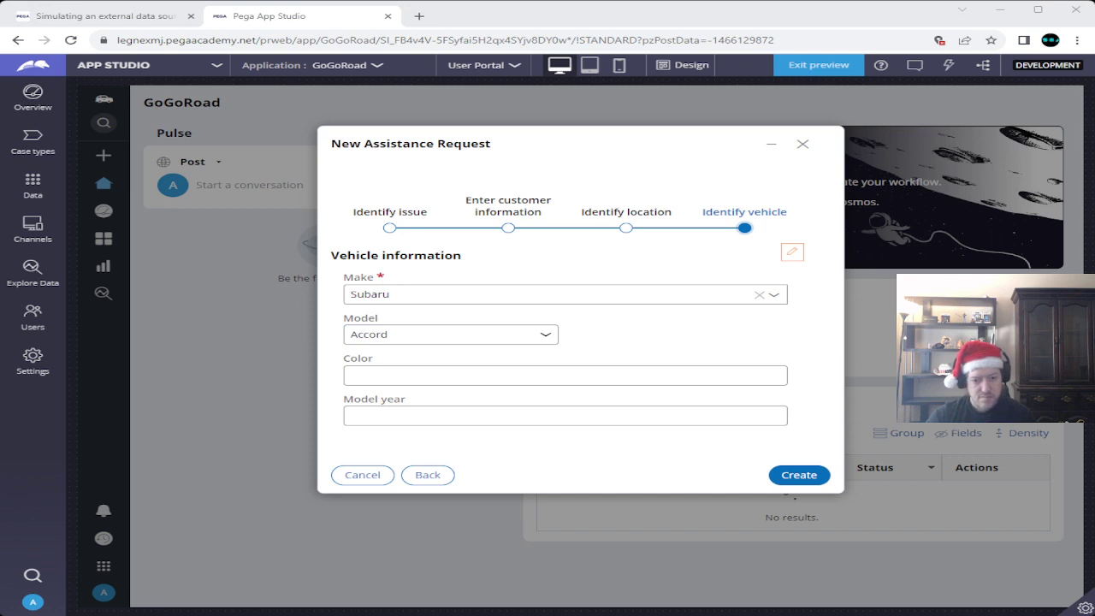
click(838, 498)
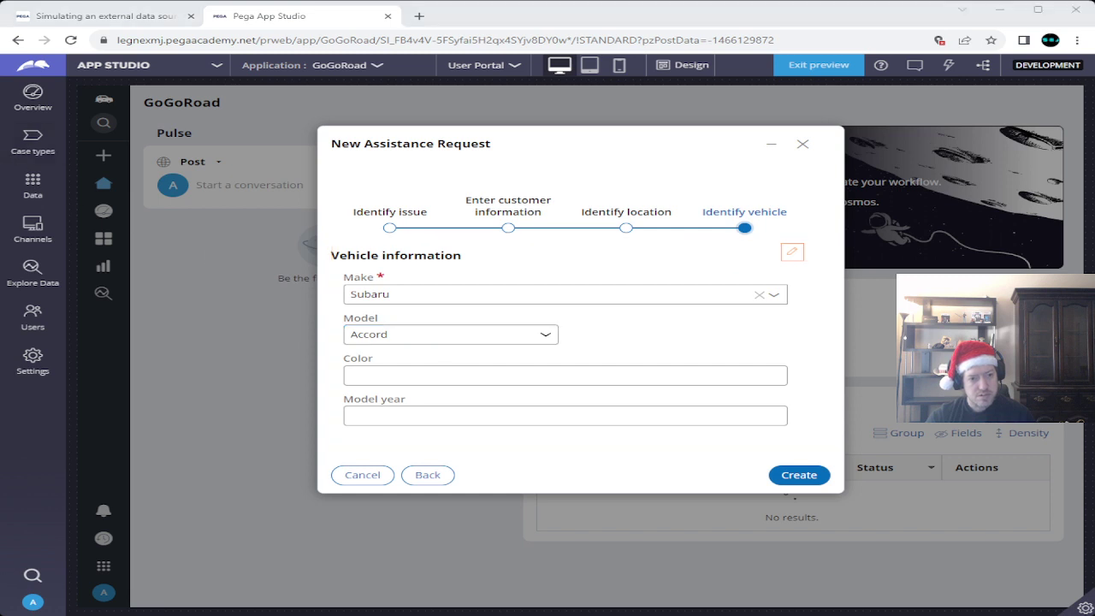
key(alt+Tab)
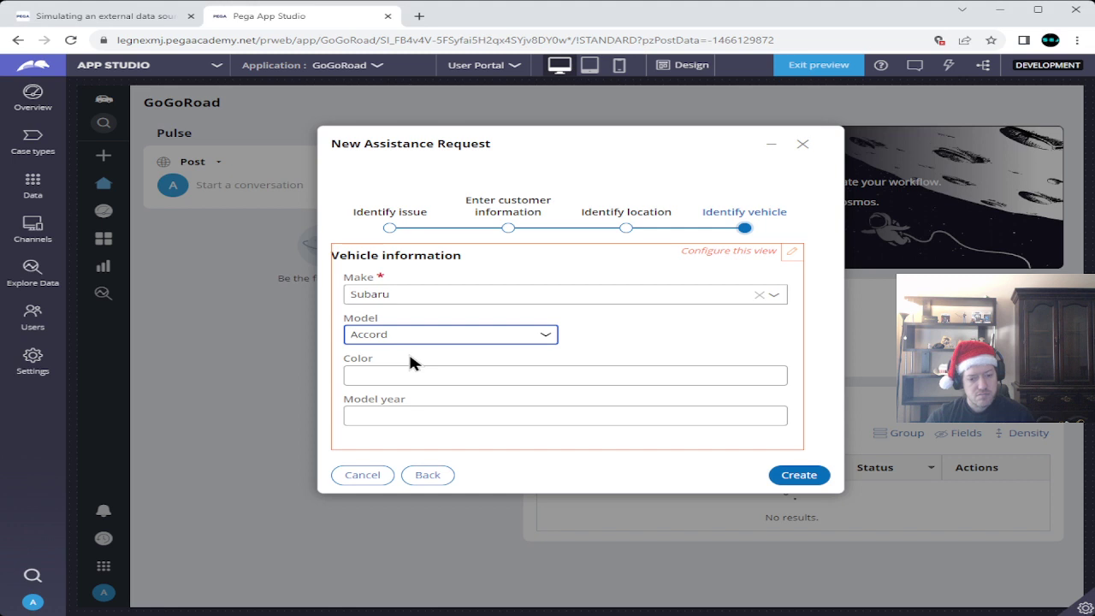
key(alt+Tab)
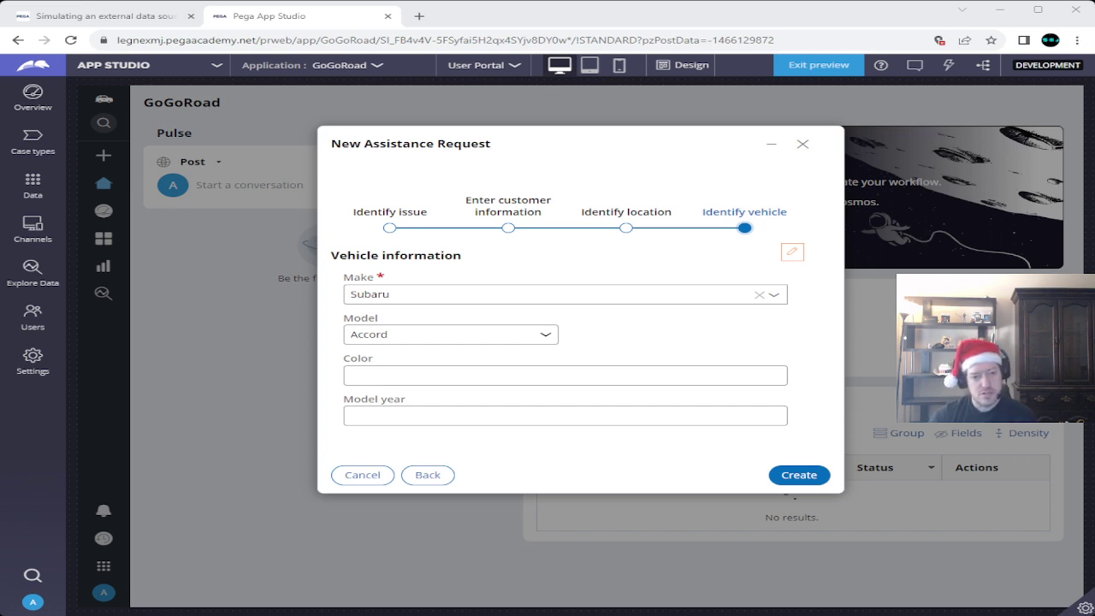
key(alt+Tab)
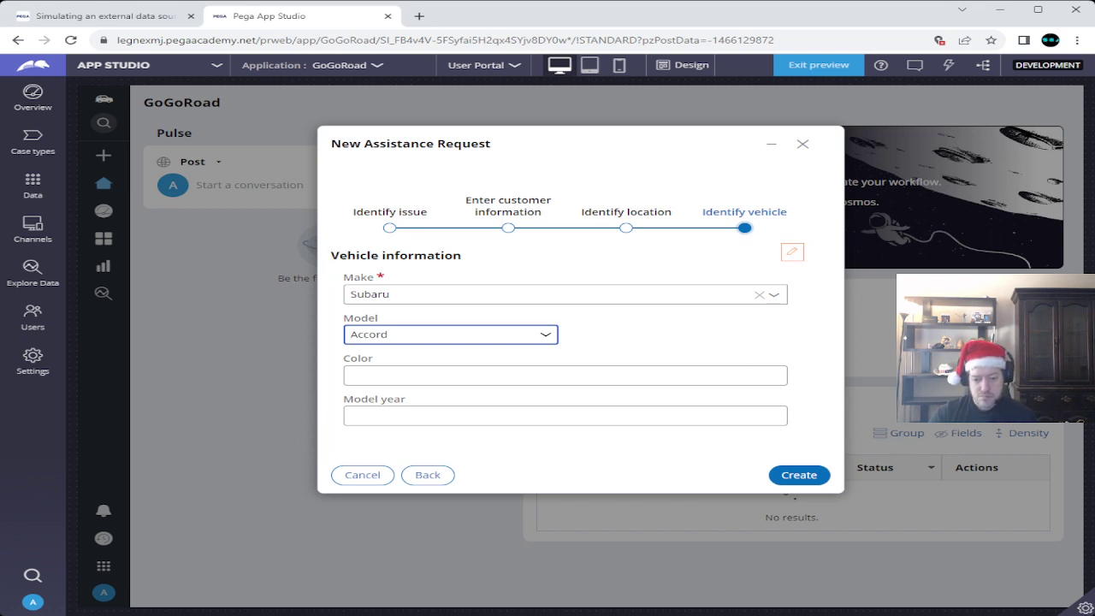
key(alt+Tab)
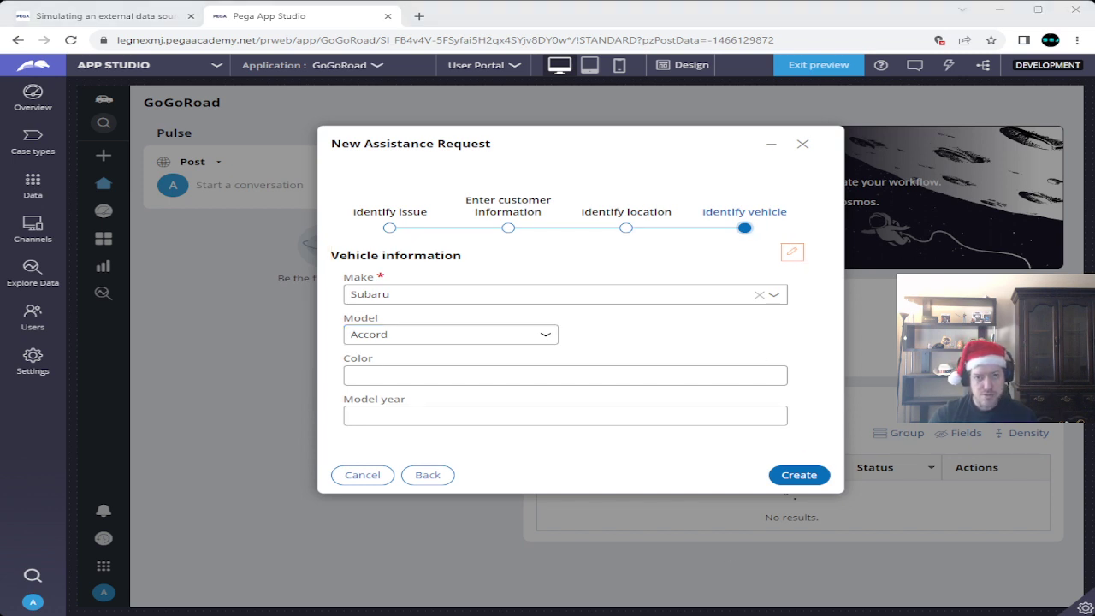
click(745, 25)
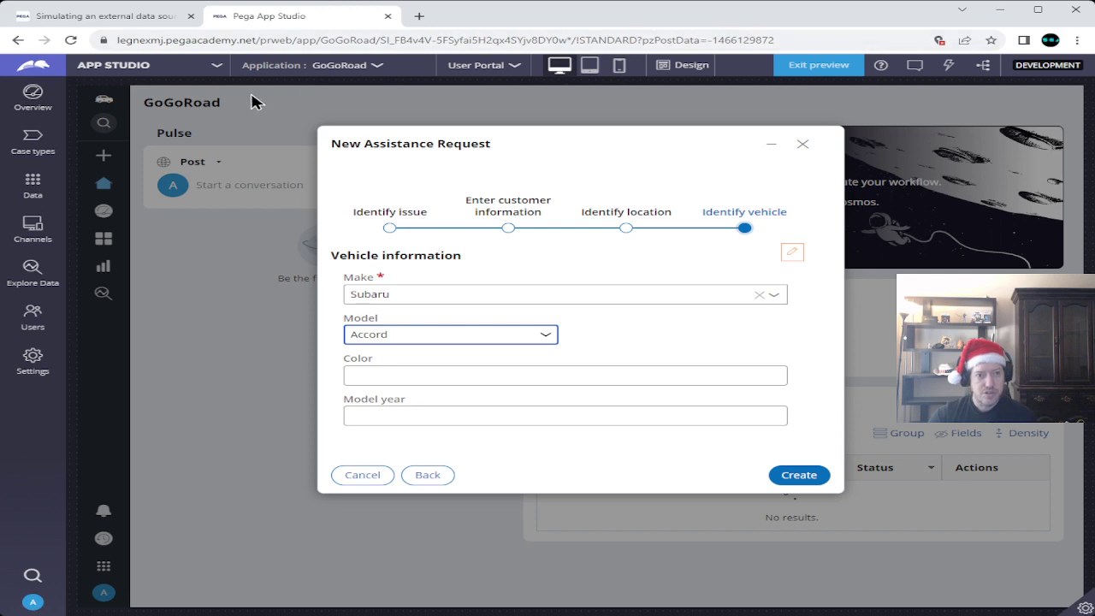
- Open the Suggest an Edit form on the Pega Academy challenge page and attach the Pega challenge screenshot
click(127, 15)
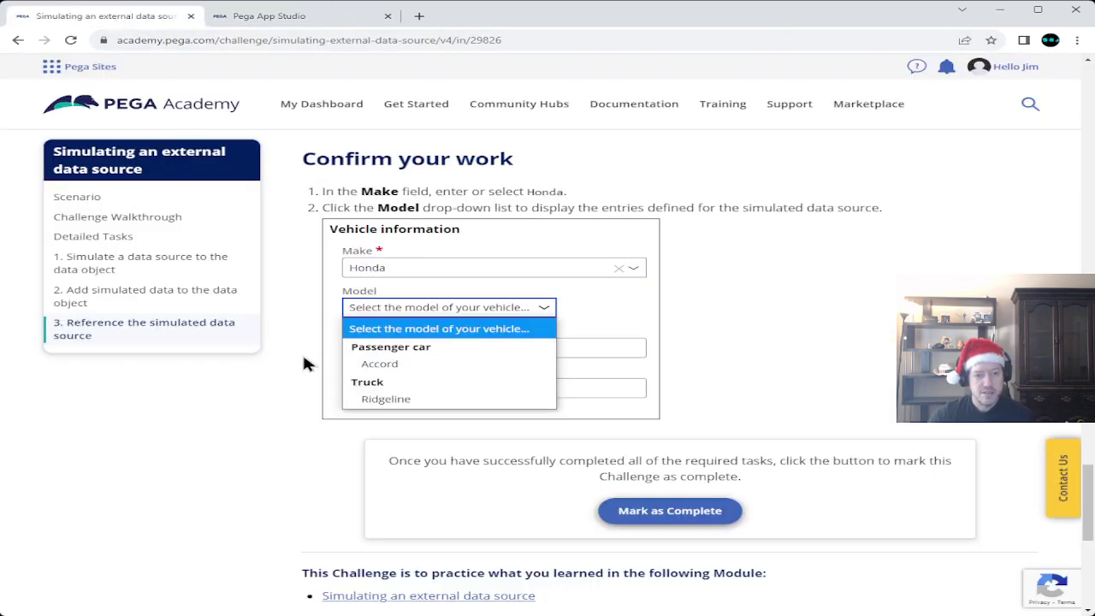
scroll(309, 357, down, 5)
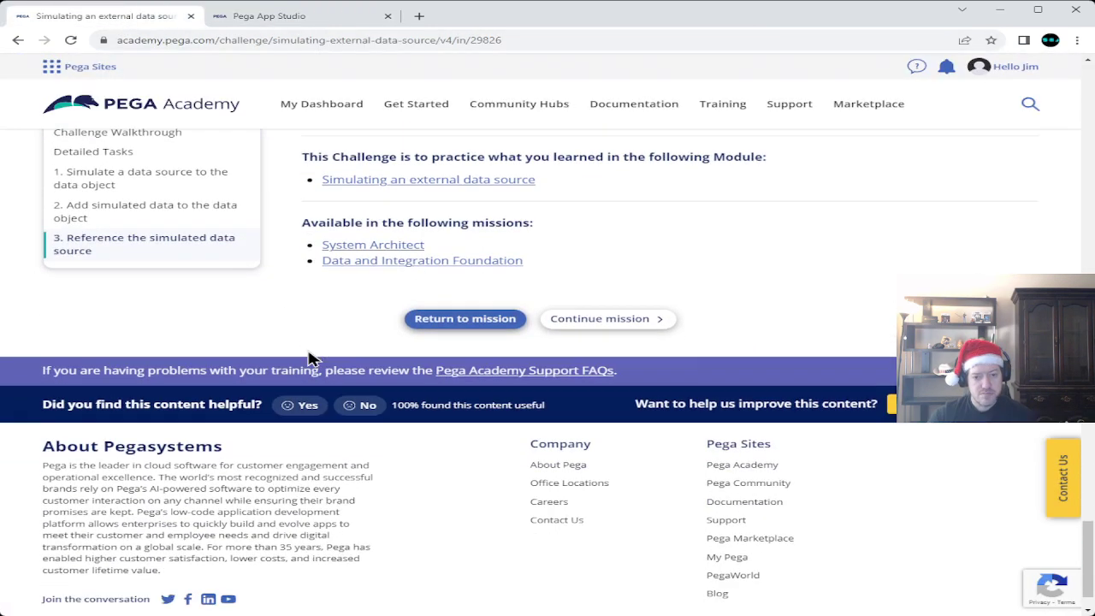
click(892, 383)
click(484, 286)
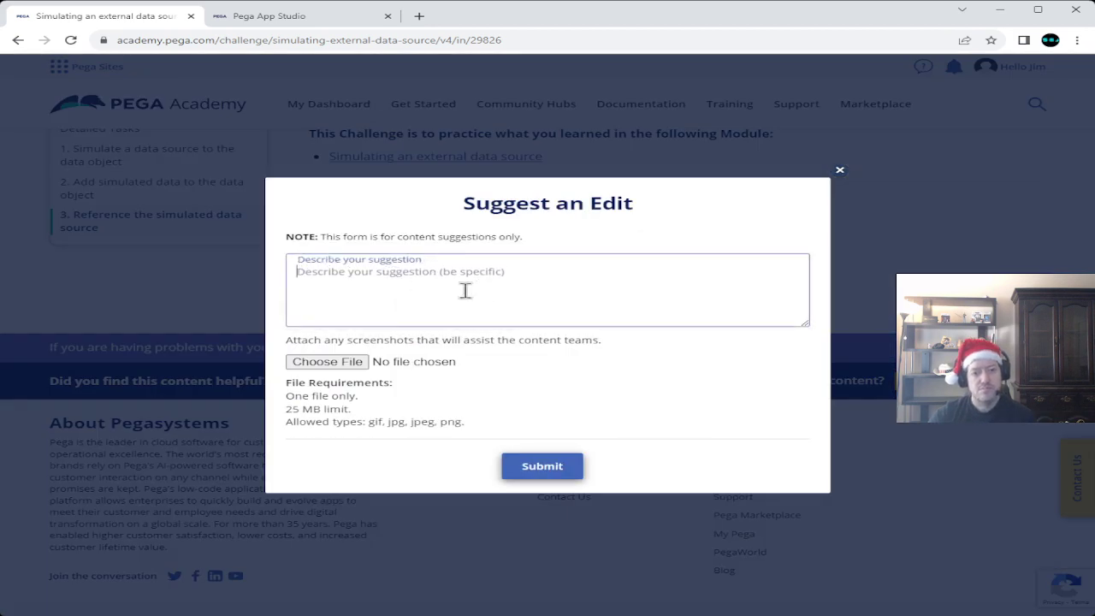
click(340, 359)
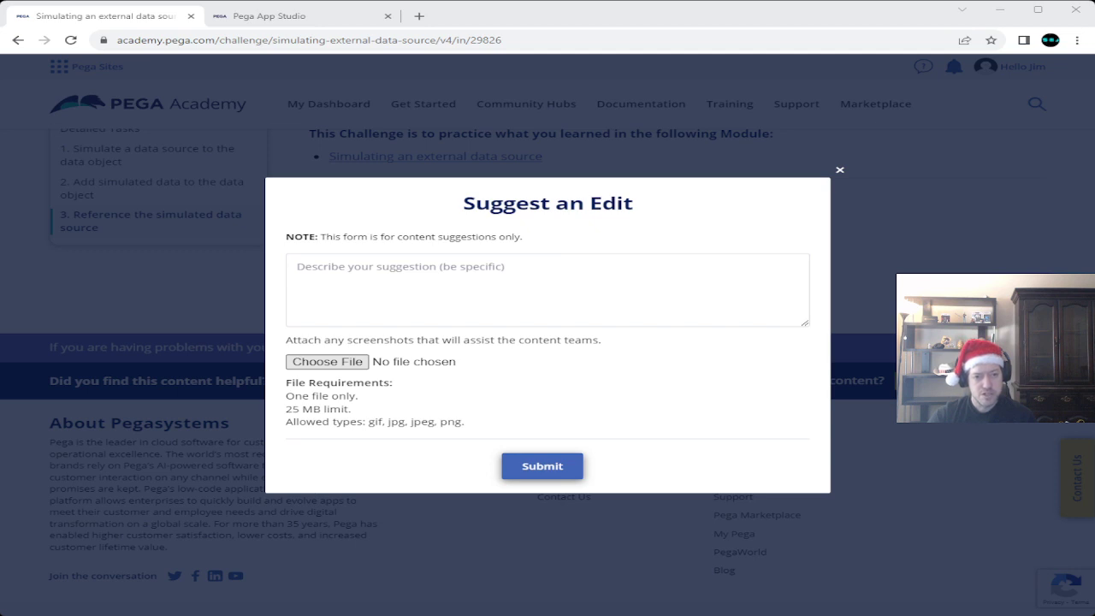
key(Return)
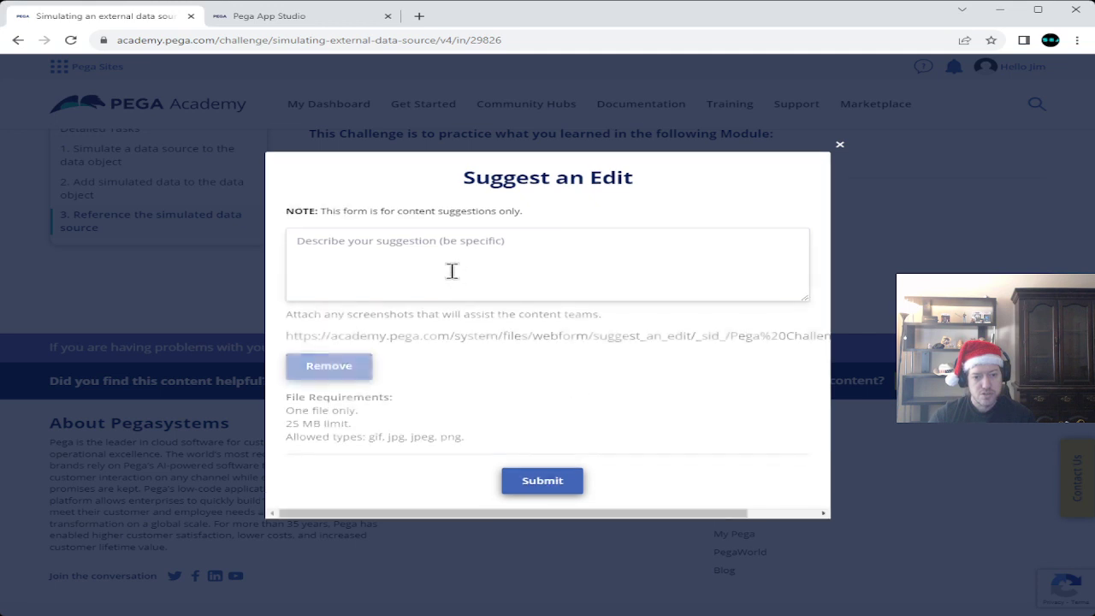
- Begin the suggestion's description with "So, might need to add a note about how selecting a different"
click(470, 261)
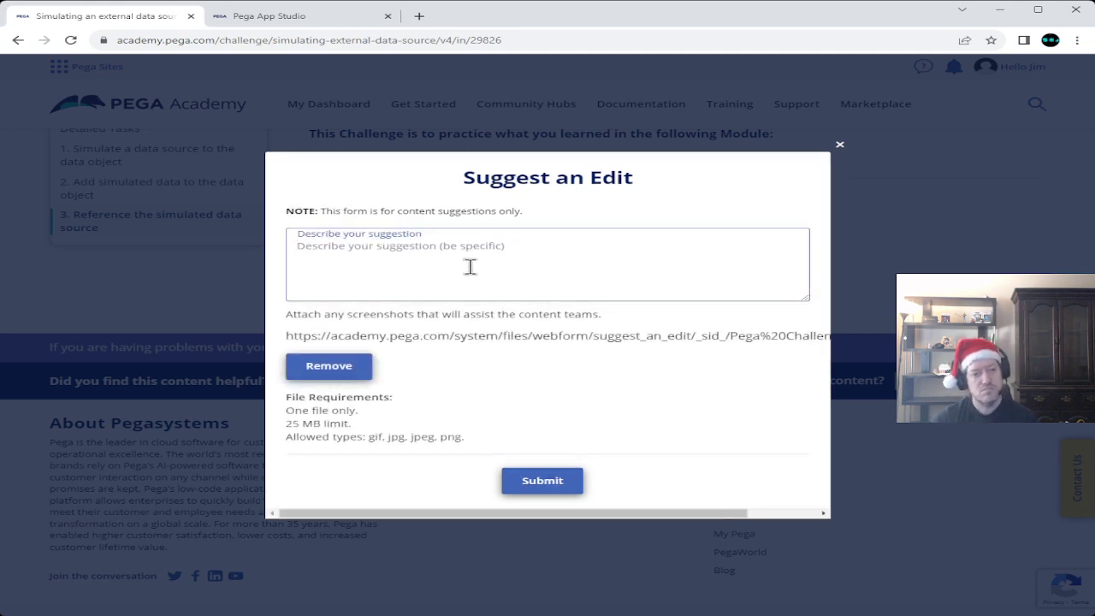
text(So)
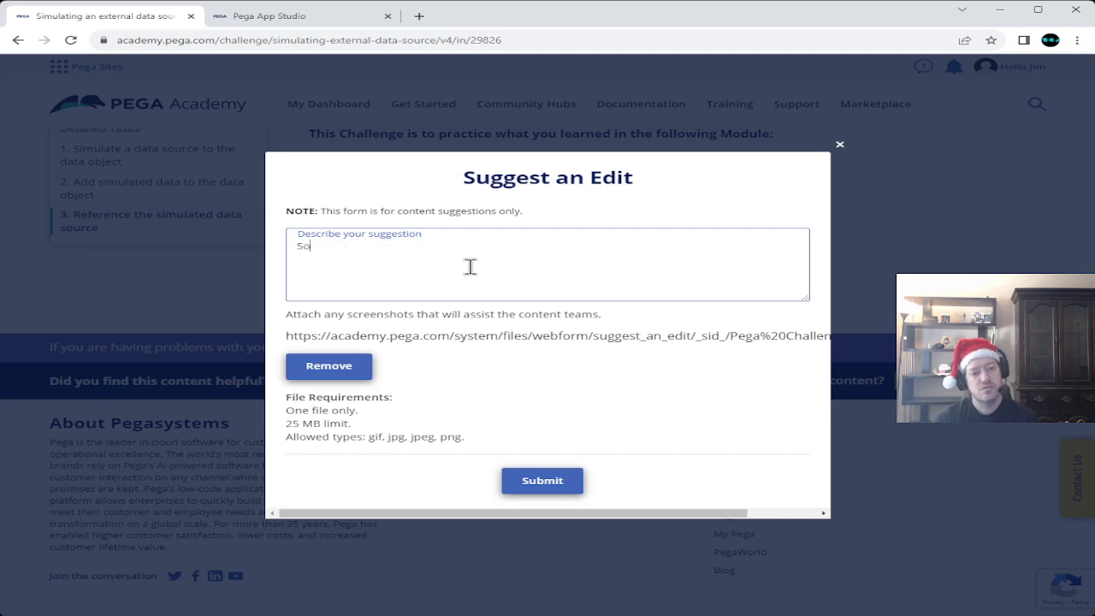
text(, might )
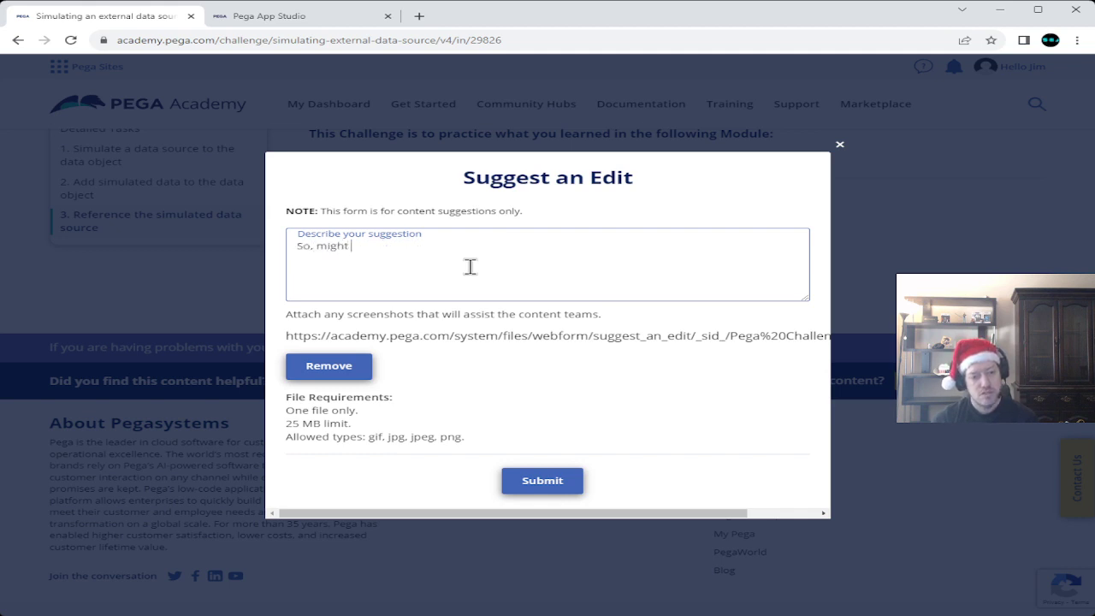
text(need to a)
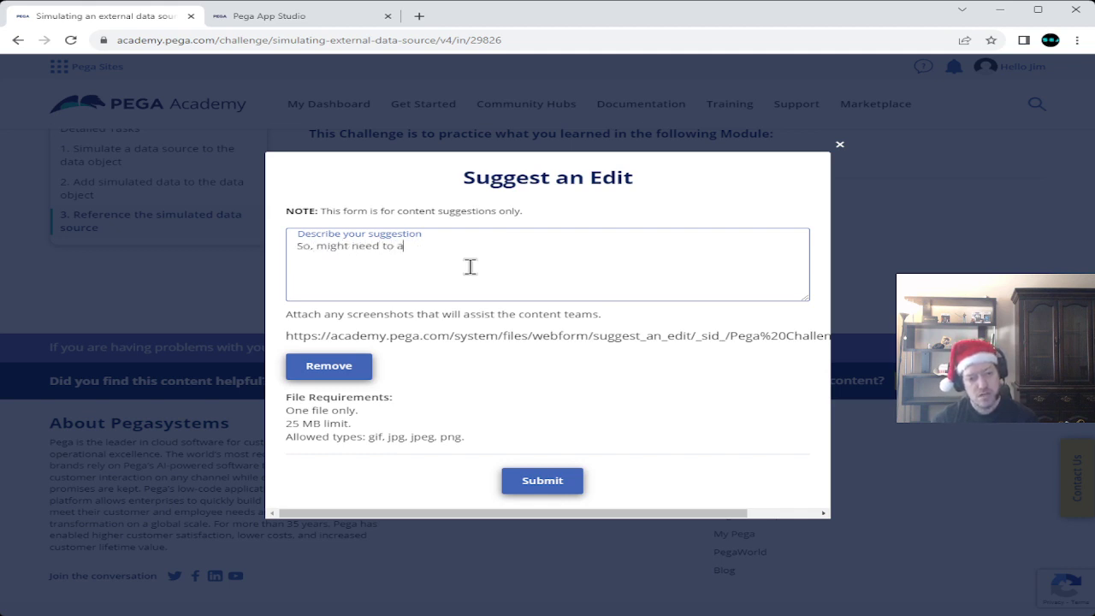
text(dd a note )
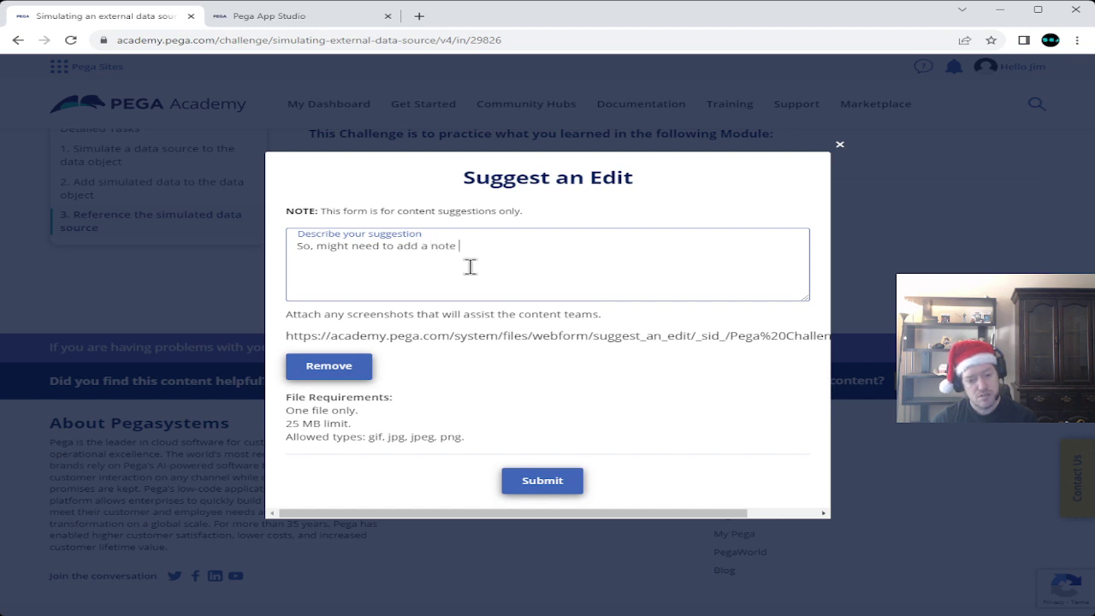
text(about how the)
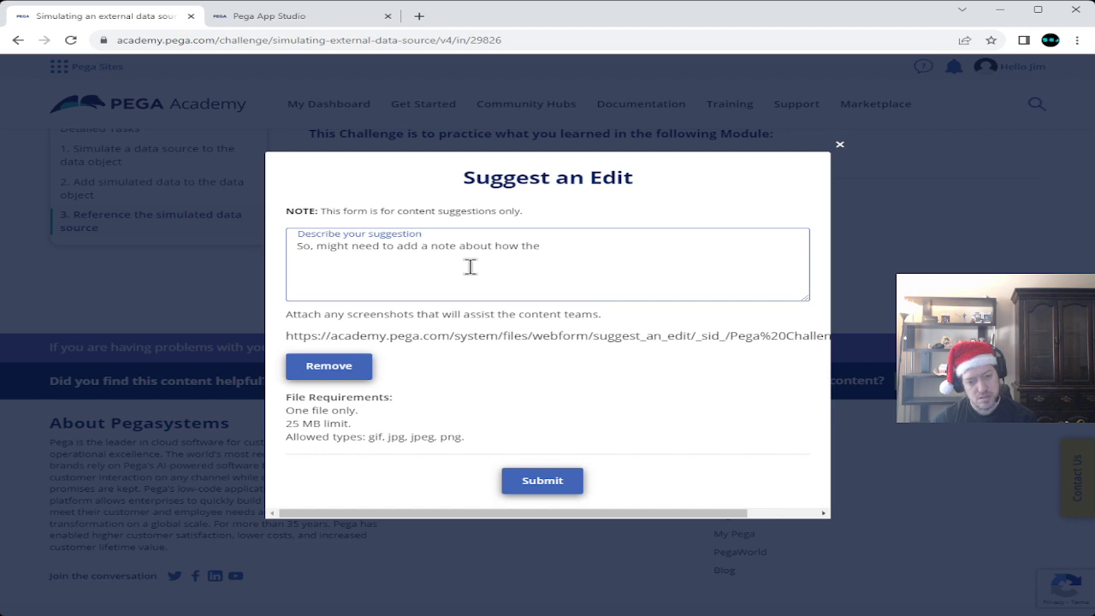
key(BackSpace)
key(BackSpace)
key(BackSpace)
key(BackSpace)
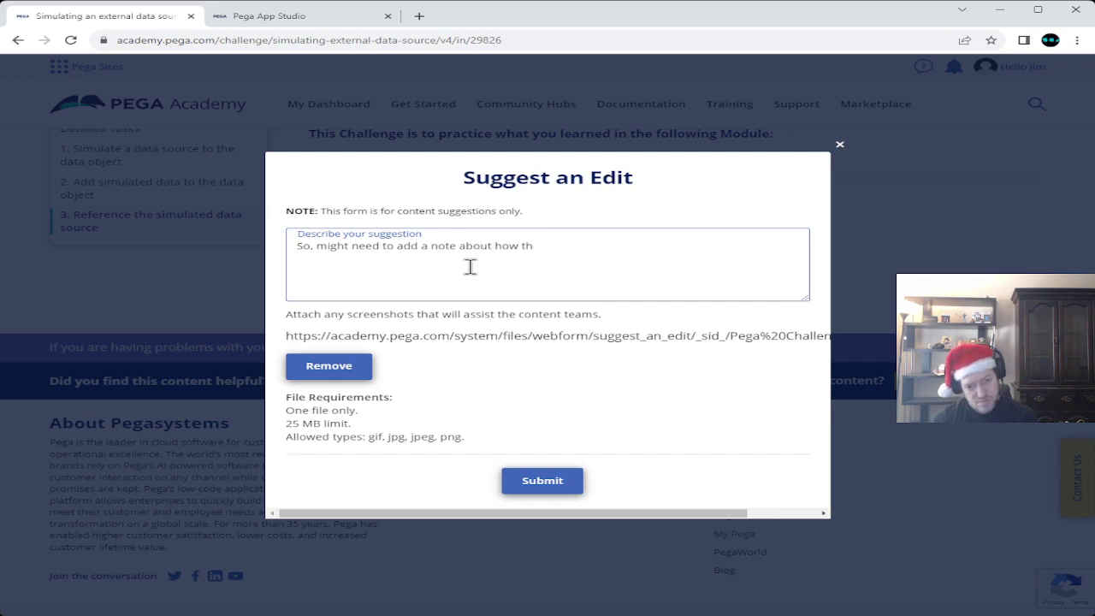
text(selec)
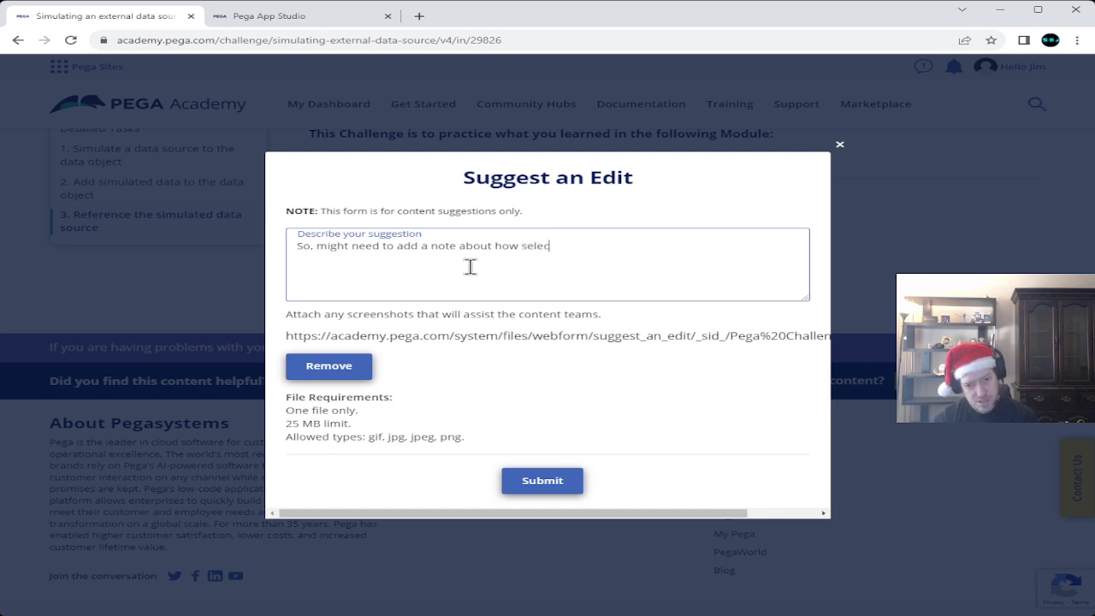
text(ting a )
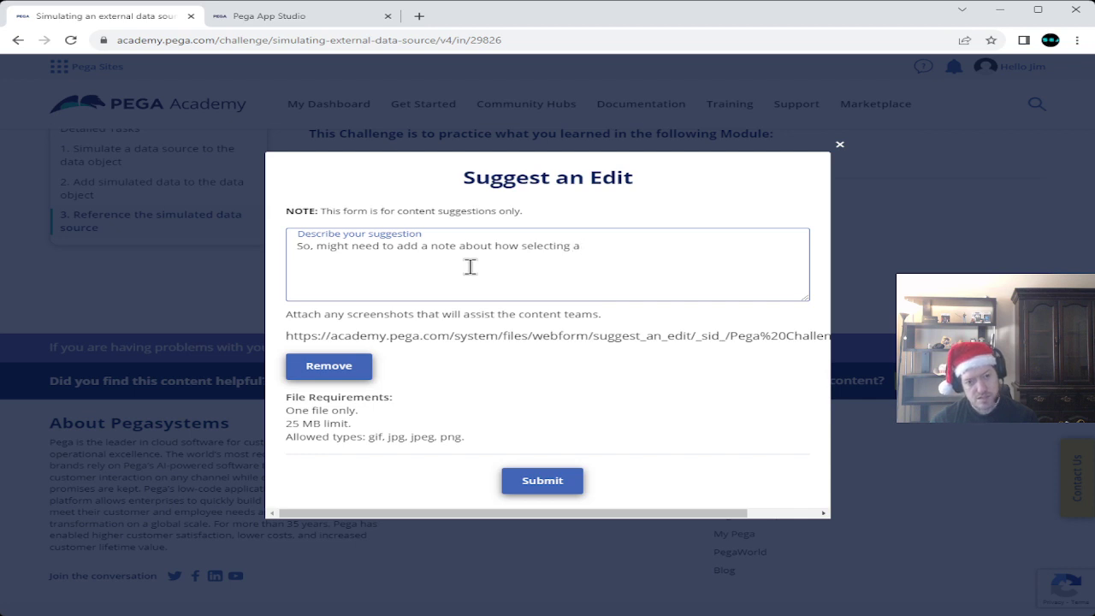
text(different)
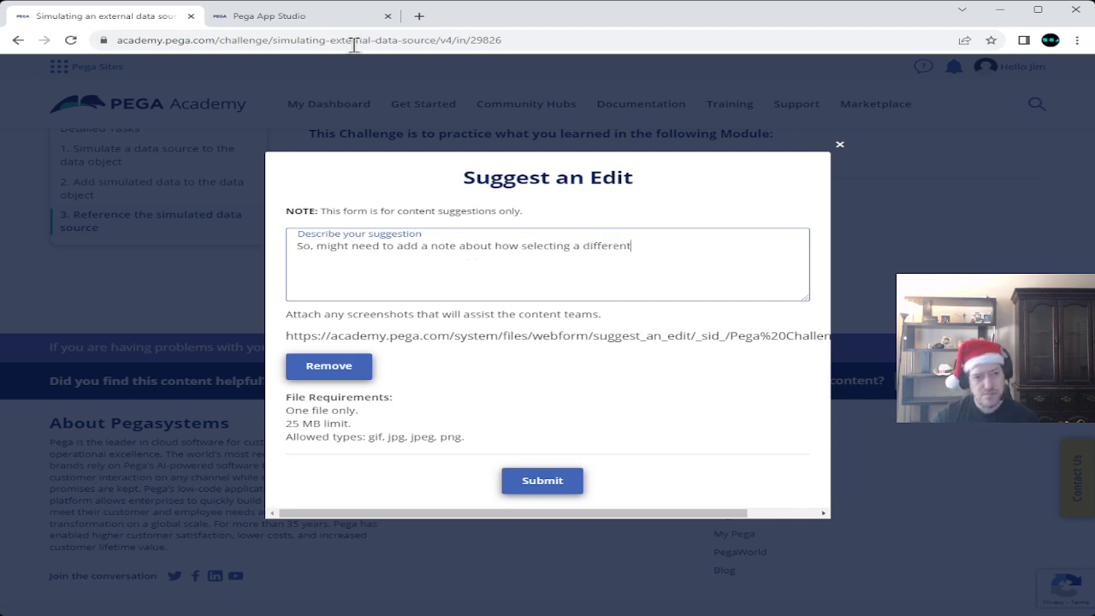
- Complete the suggestion's first sentence with "make will show the available models, even if the make shouldn't HAVE any models."
click(325, 15)
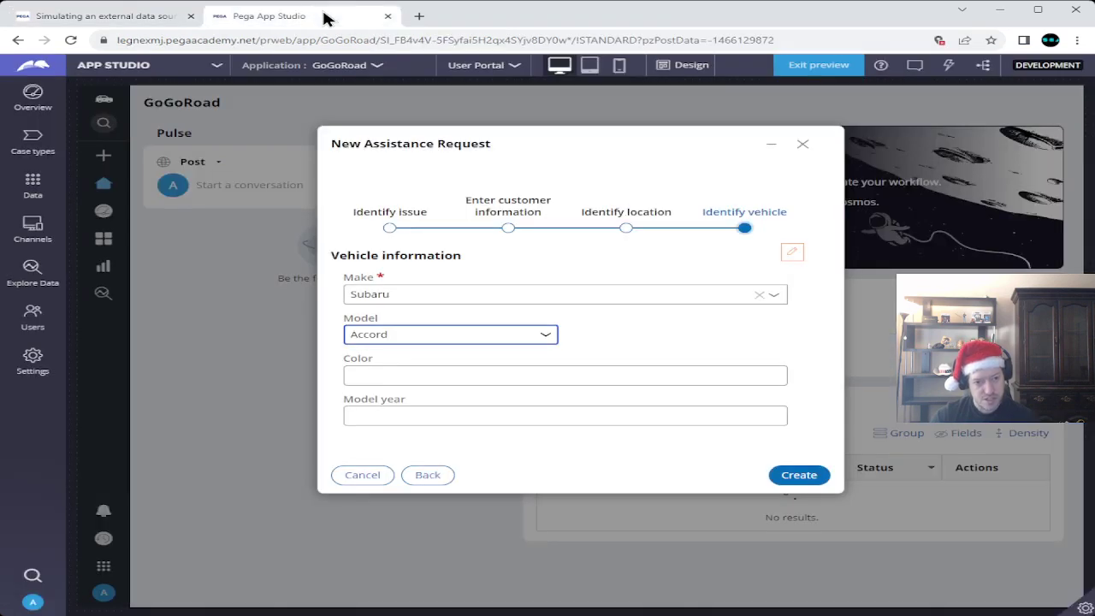
click(141, 17)
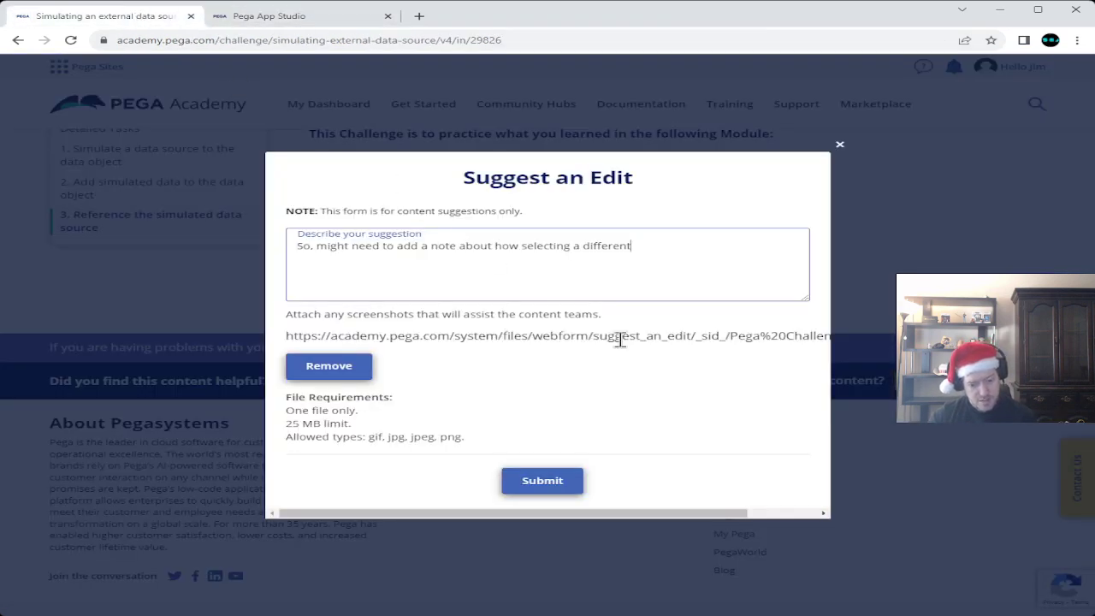
text(make )
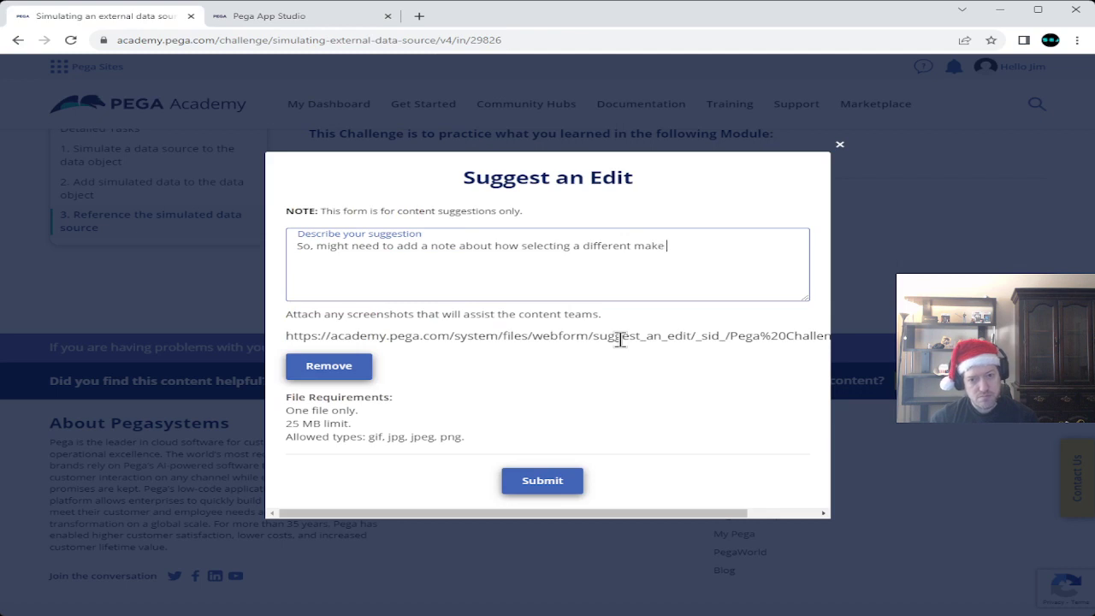
text(will )
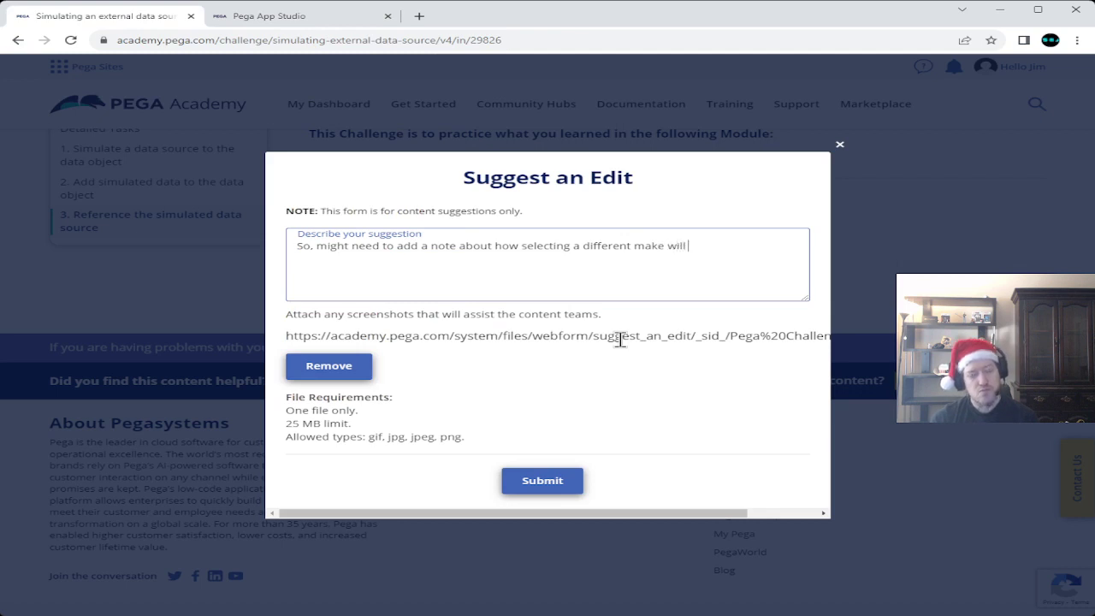
text(show the)
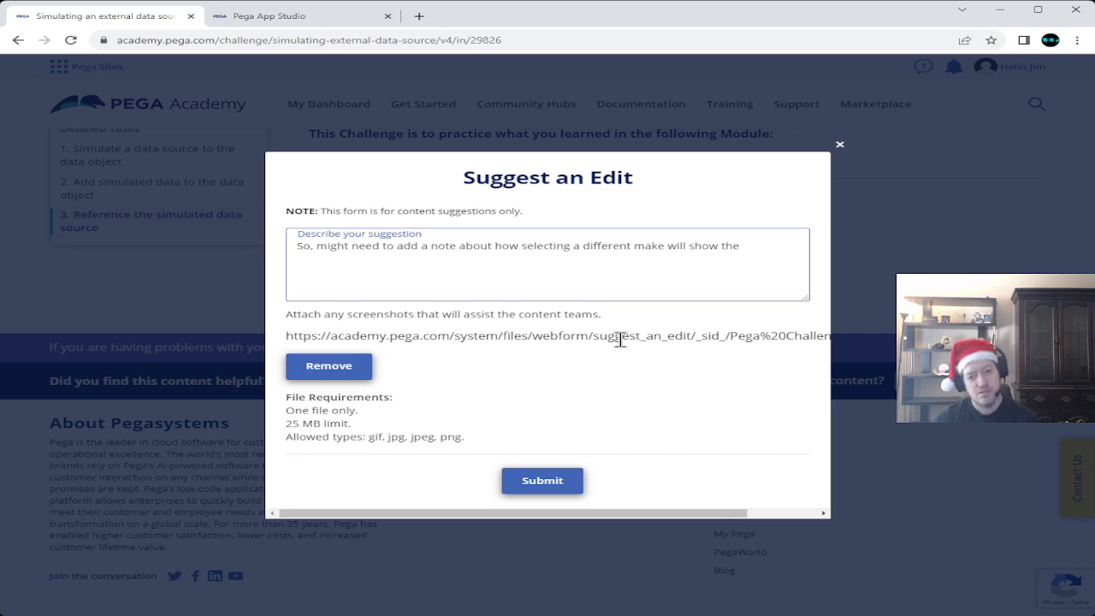
text(avail)
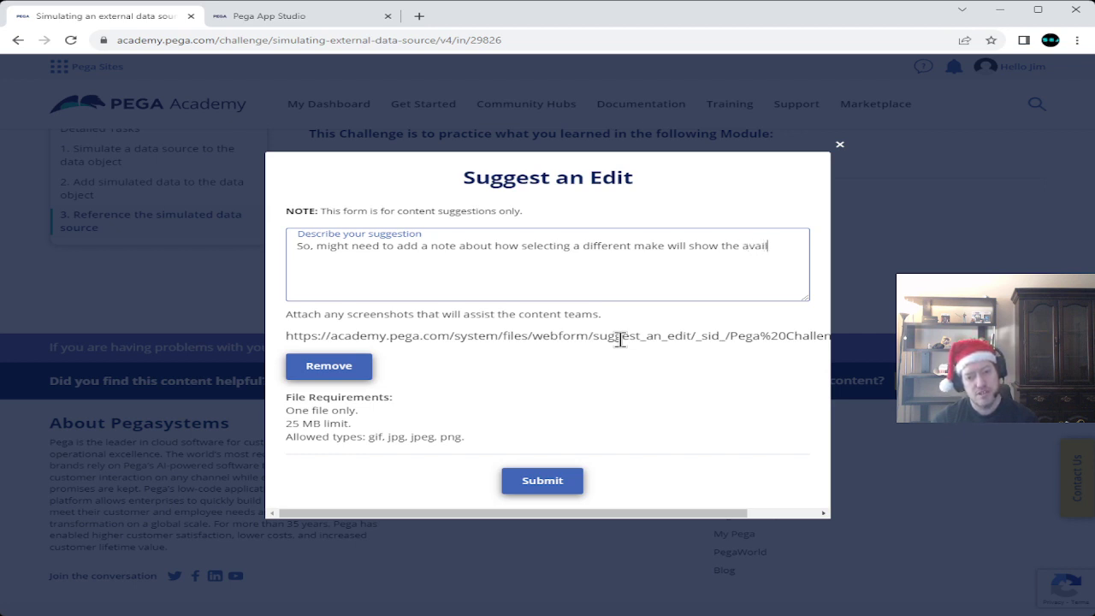
text(able mod)
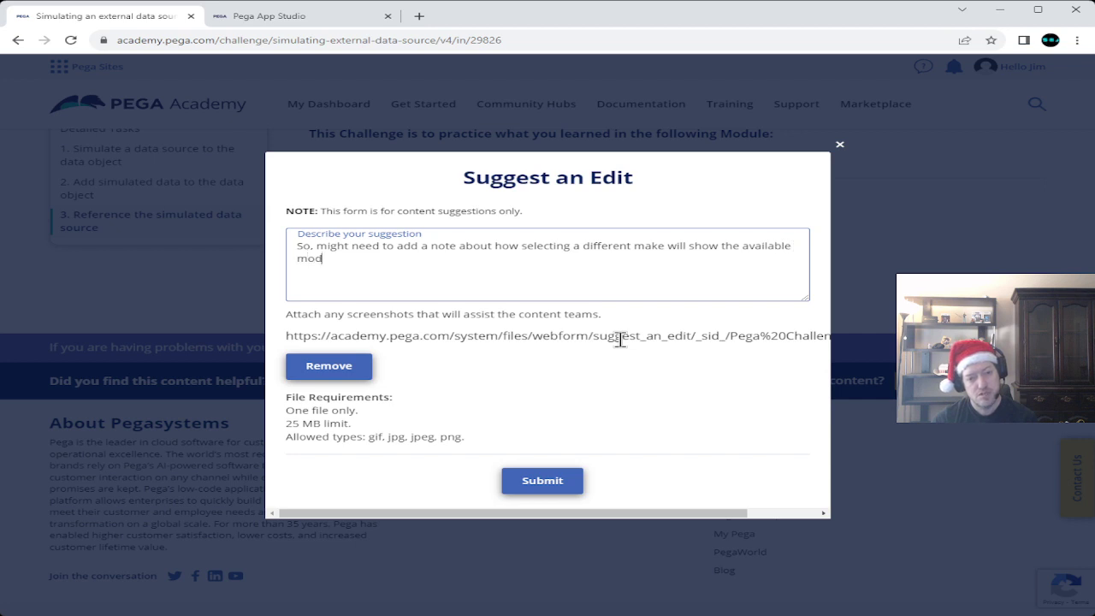
text(els, even )
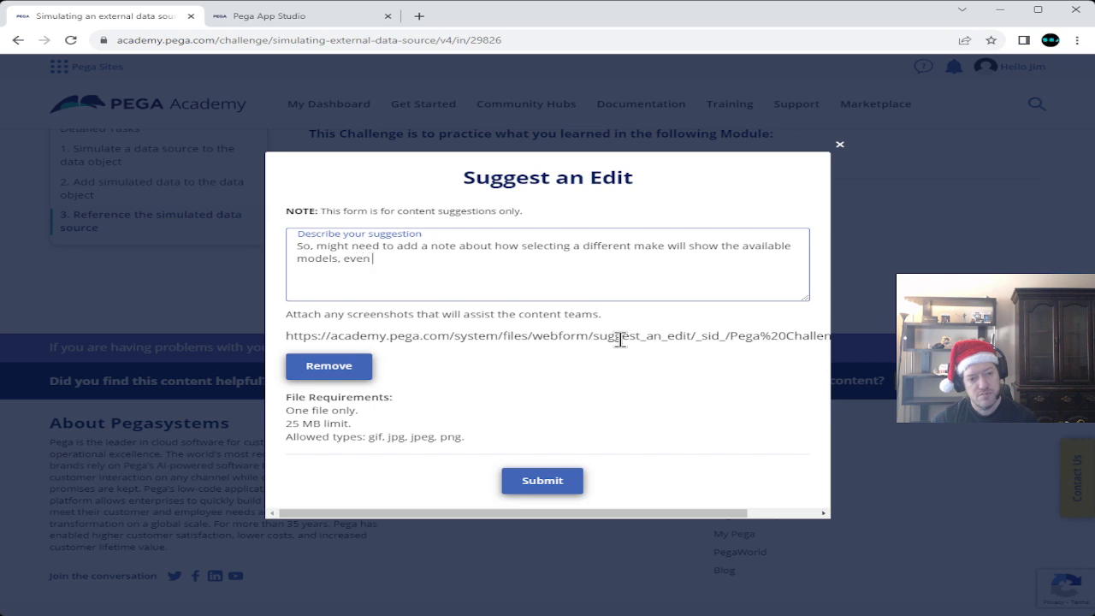
text(if the make )
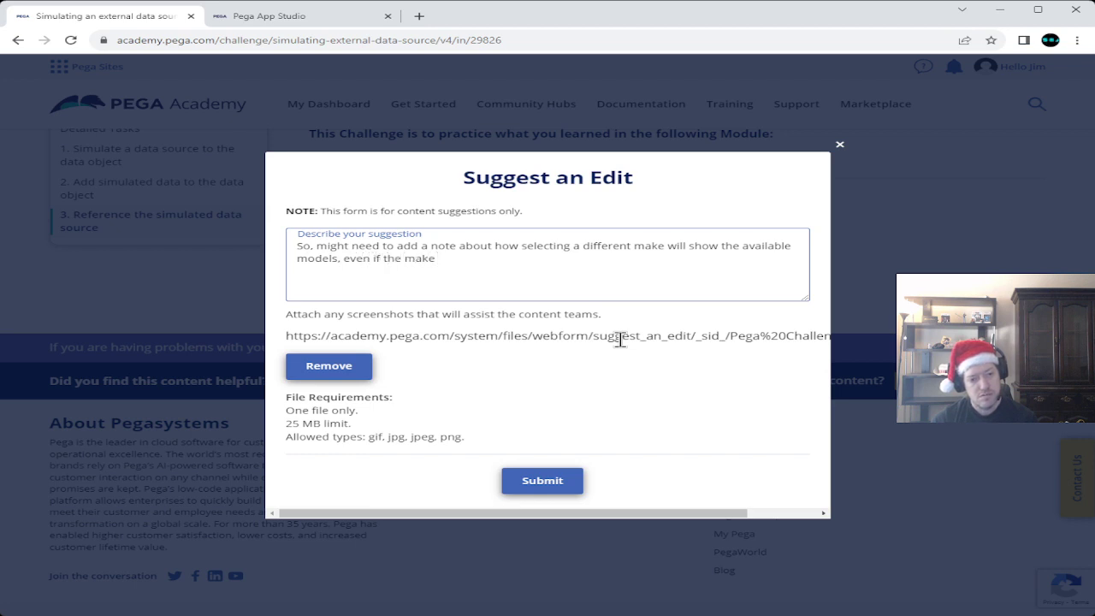
text(should)
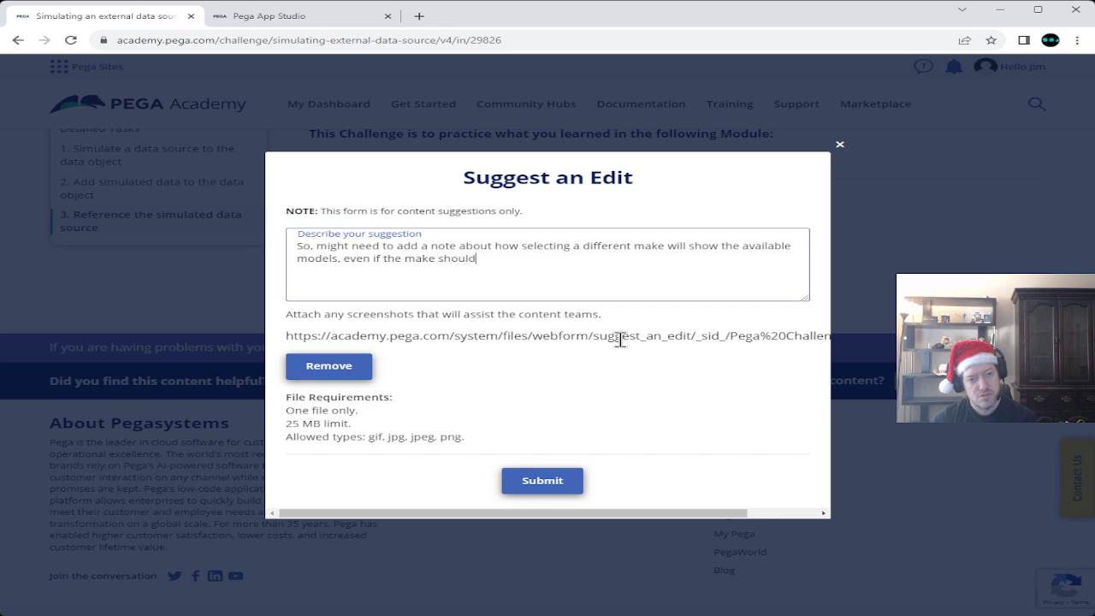
text(n't have)
key(BackSpace)
key(BackSpace)
key(BackSpace)
key(BackSpace)
text(HAVE any m)
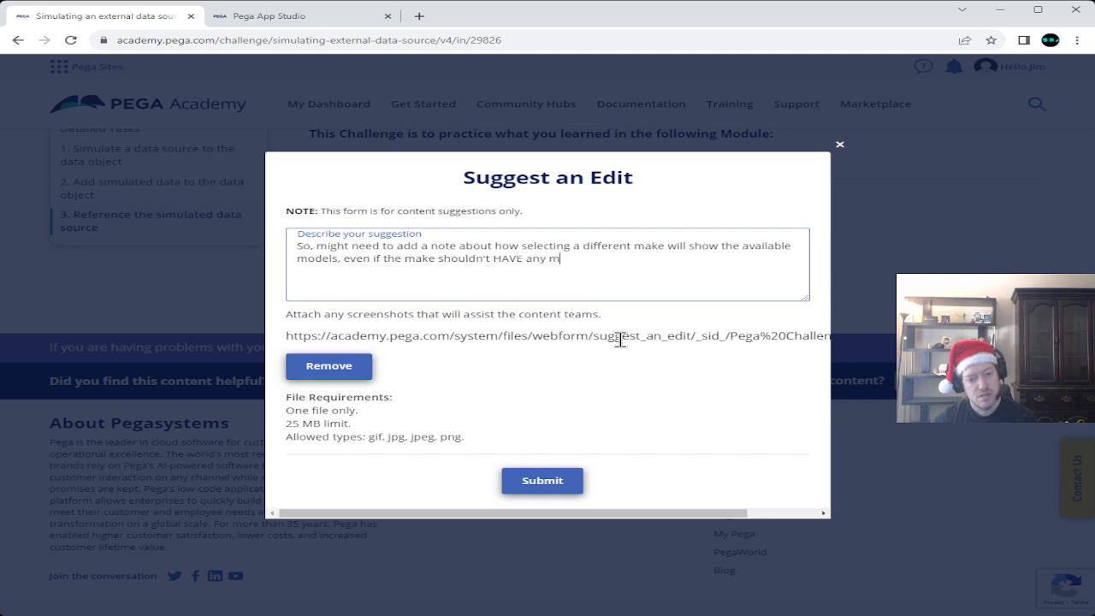
text(odels.  )
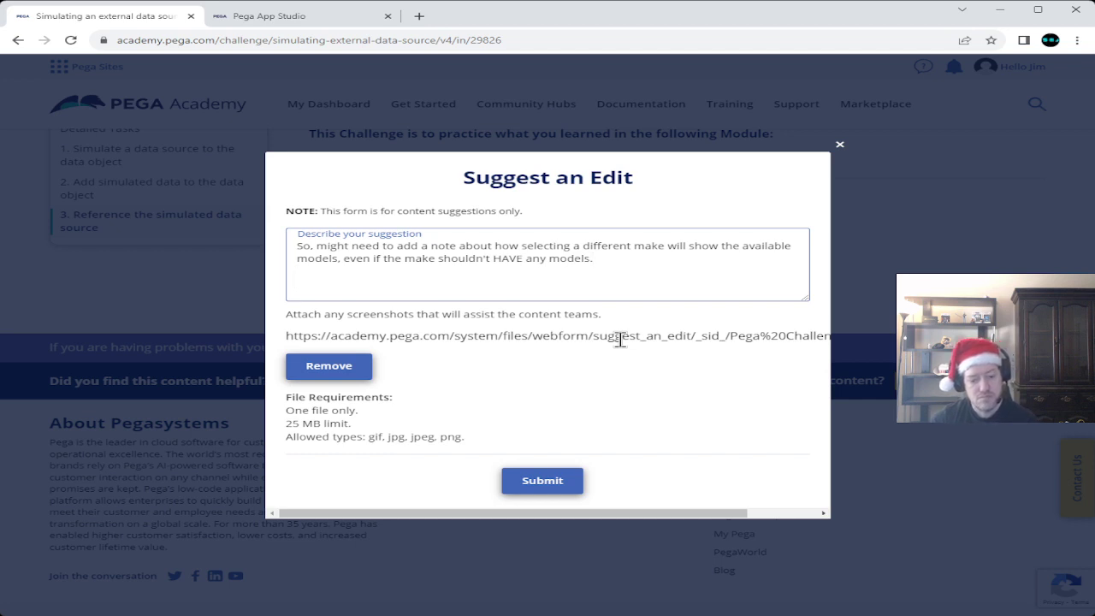
- Start a new paragraph with "Obviously, that's done through maybe an activity to make sure that the model list only reflects the models associated with the makes"
text(Obviou)
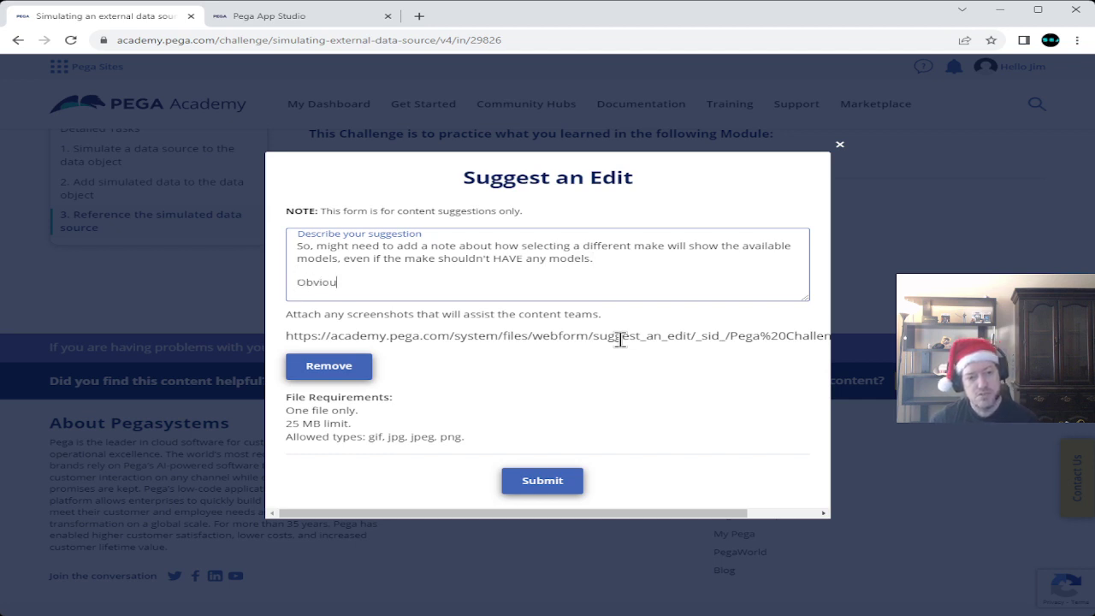
text(sly, that's done through)
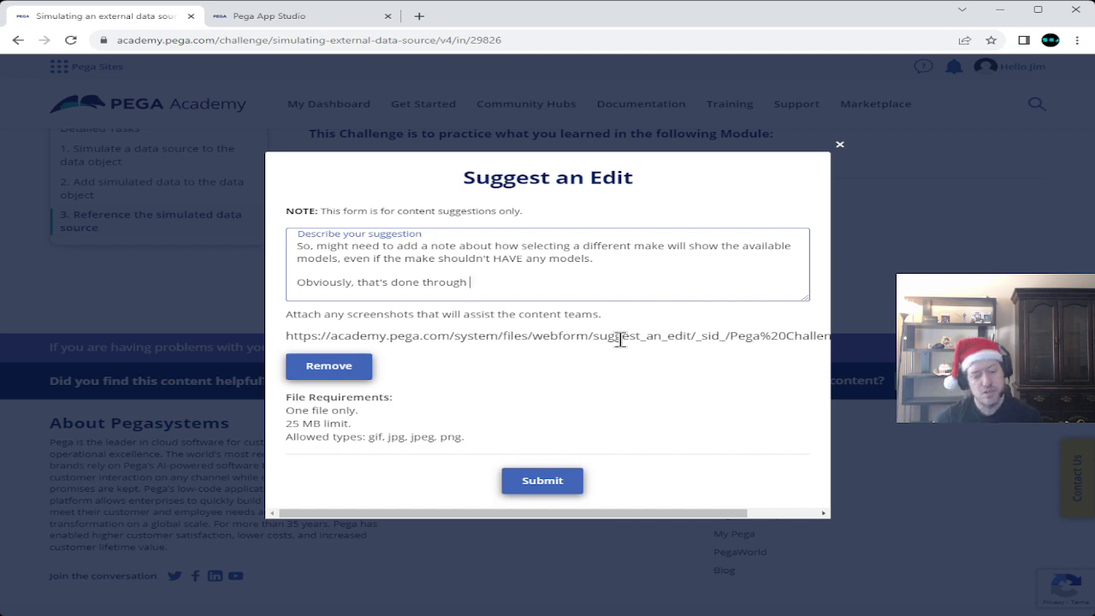
text(maybe)
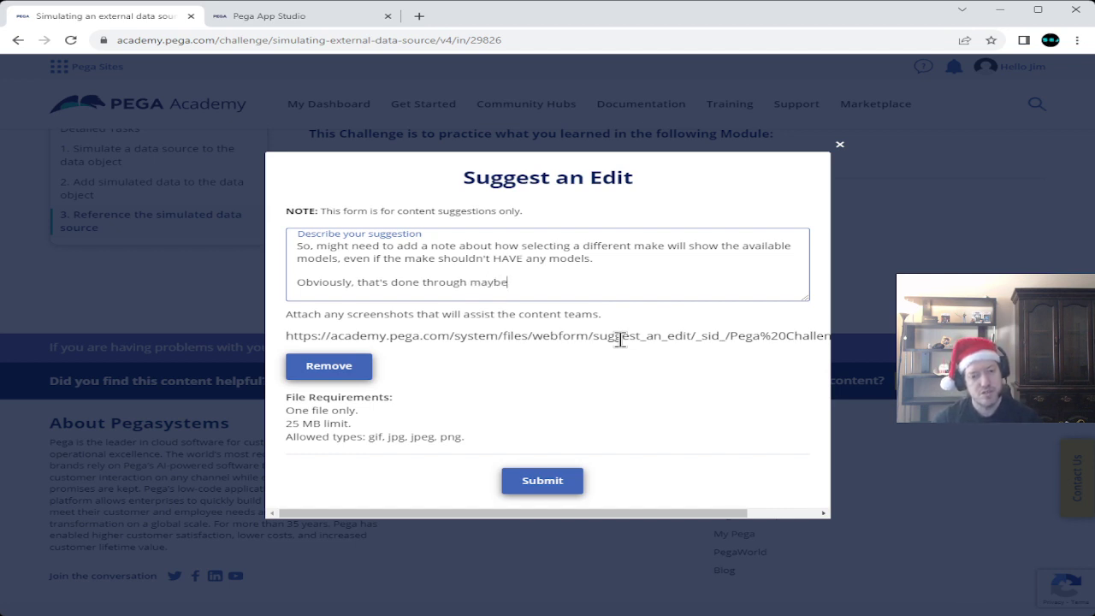
text( an act)
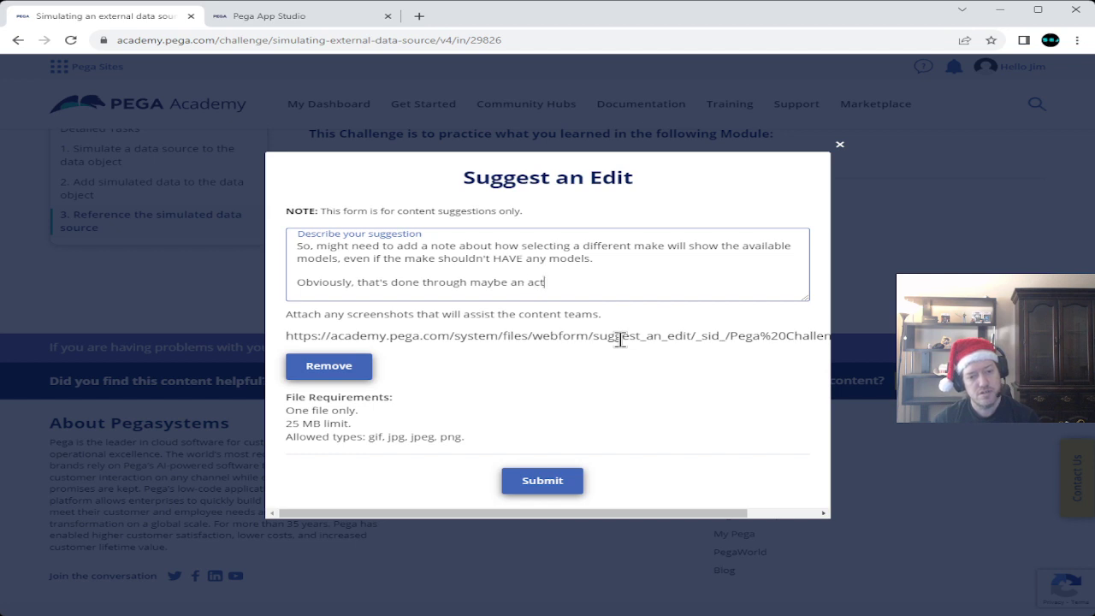
text(ivity t)
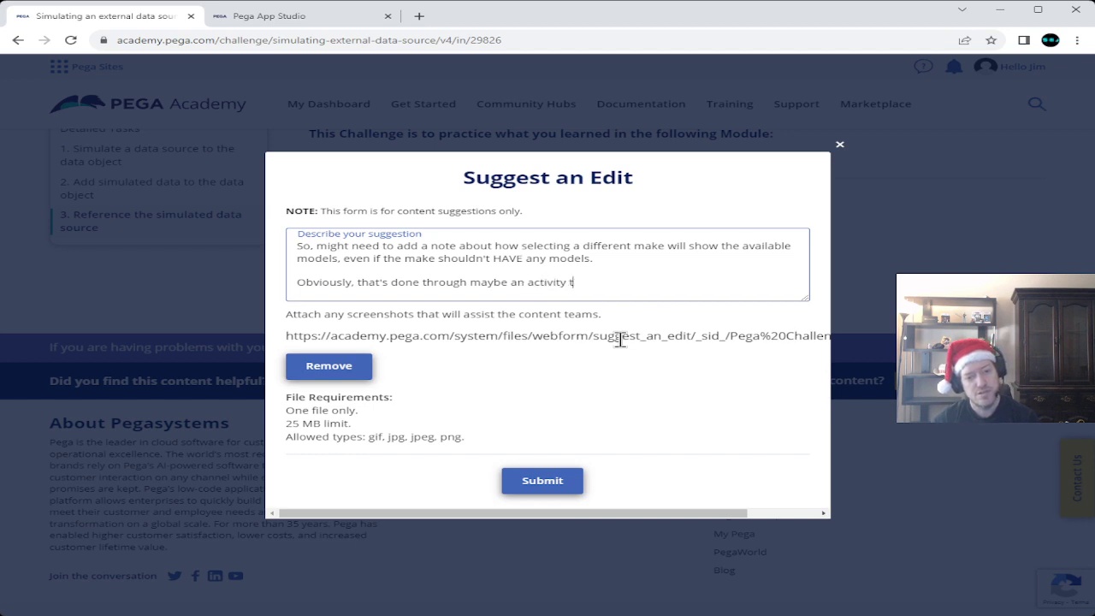
text(o make sure that the model list only rfe)
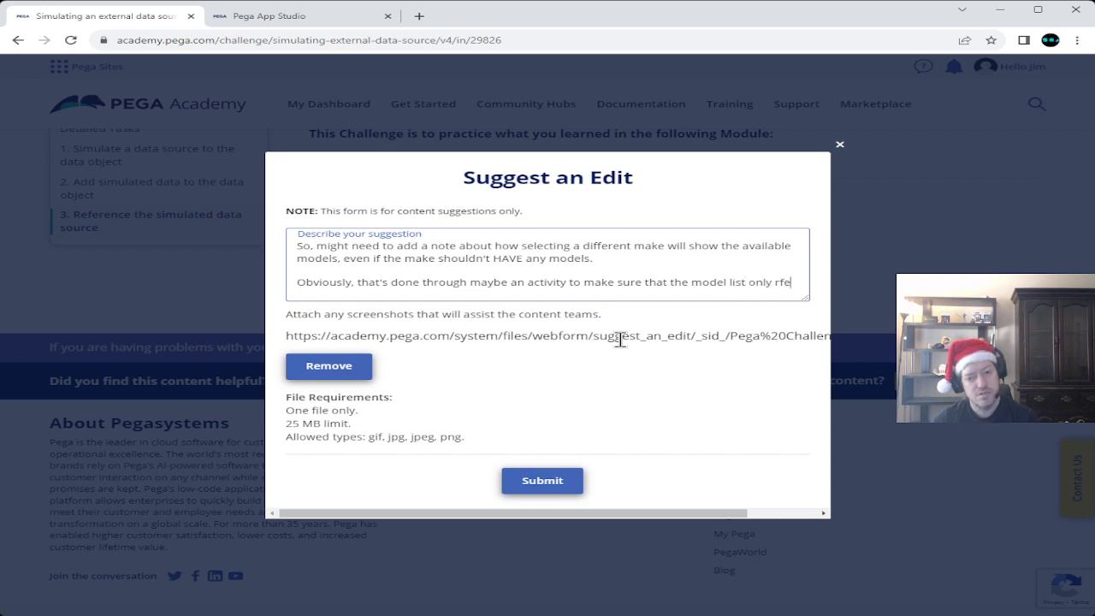
key(BackSpace)
text(eflec)
text(ts the m)
text(odels a)
text(ssociate)
text(d with the )
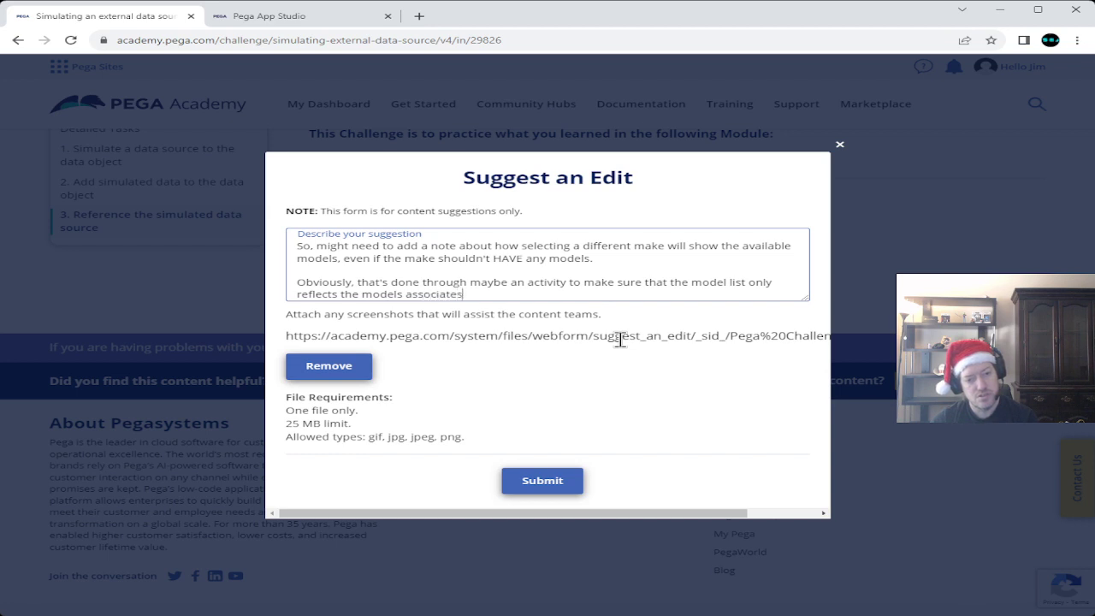
text(makes.)
key(BackSpace)
- Finish the suggestion's second paragraph with ", but it is beyond the scope that you are working on."
text(, but )
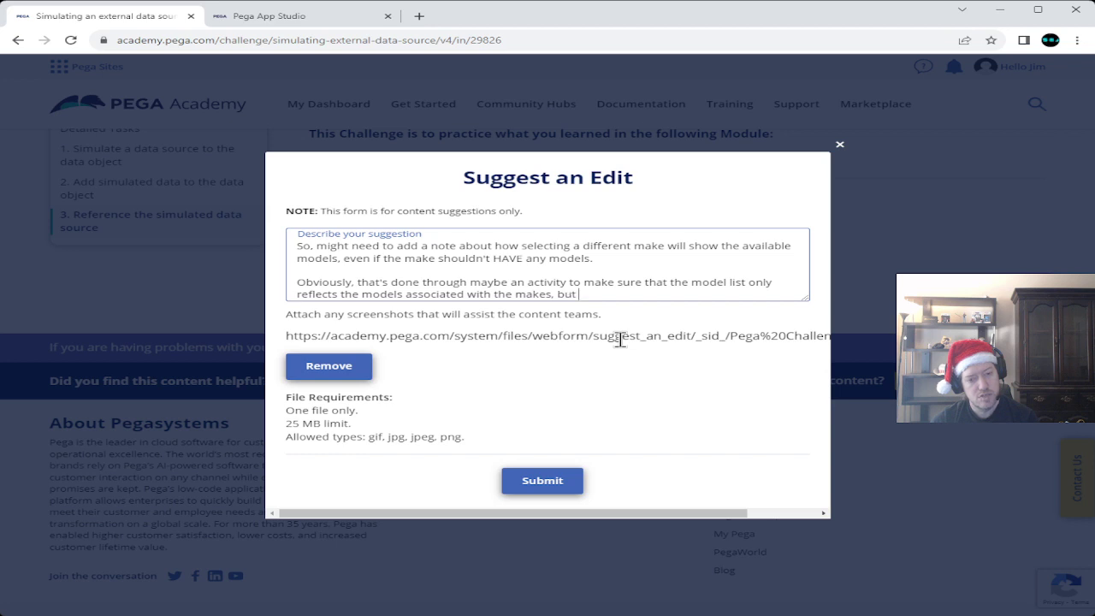
text(it is beyo)
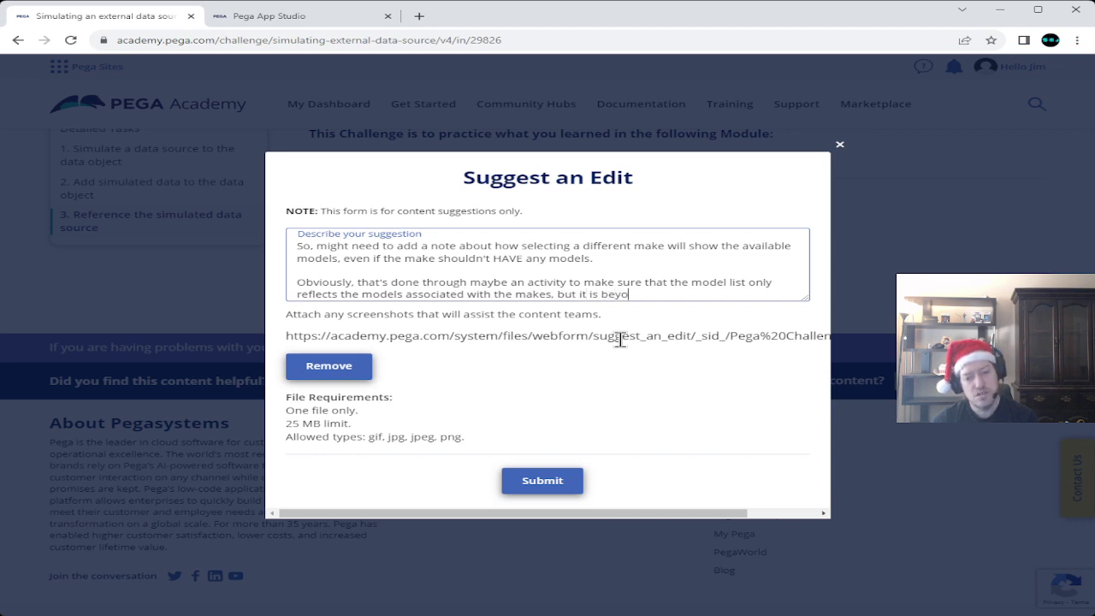
text(nd the scop)
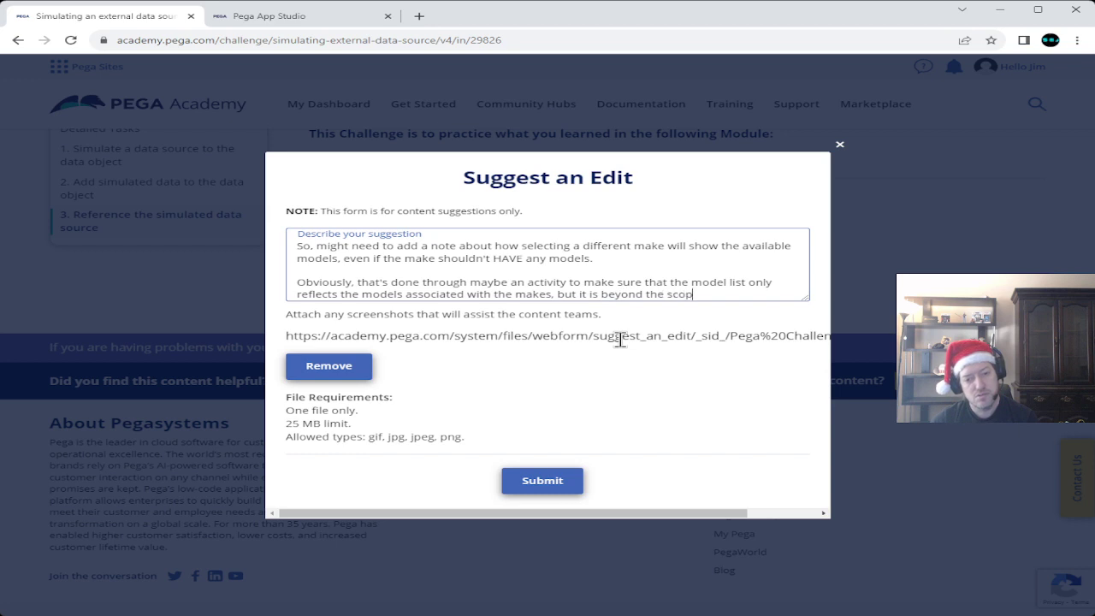
text(e that you ar)
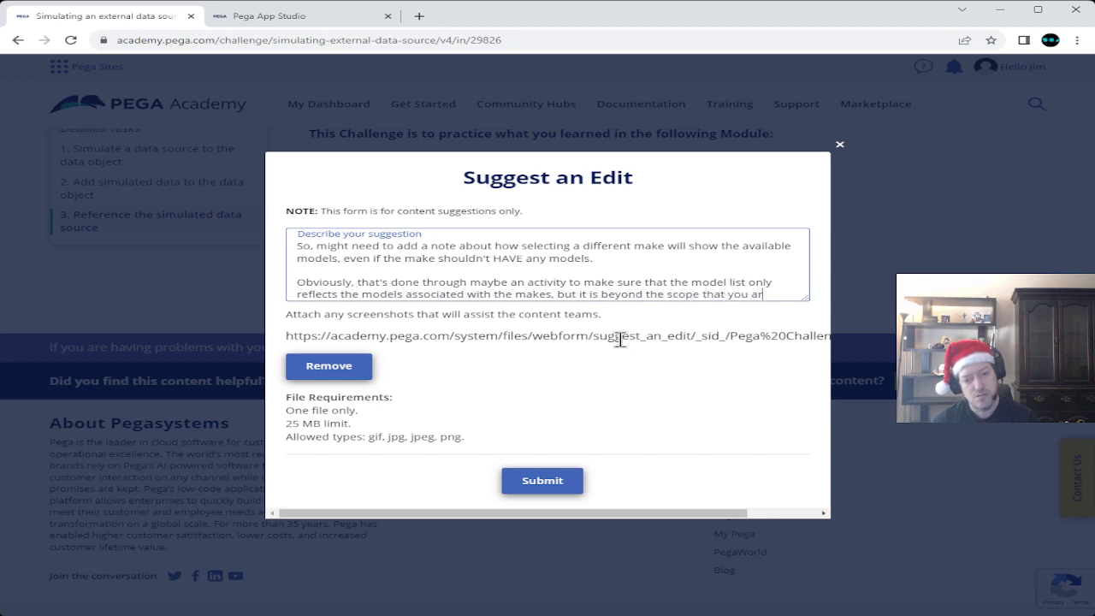
text(e work)
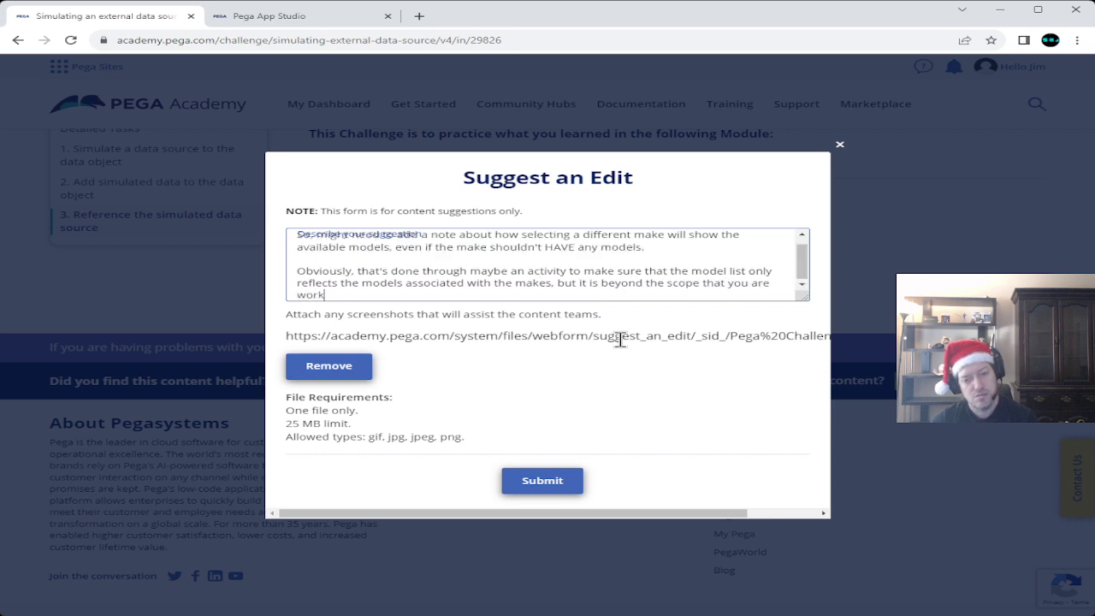
text(ing on.)
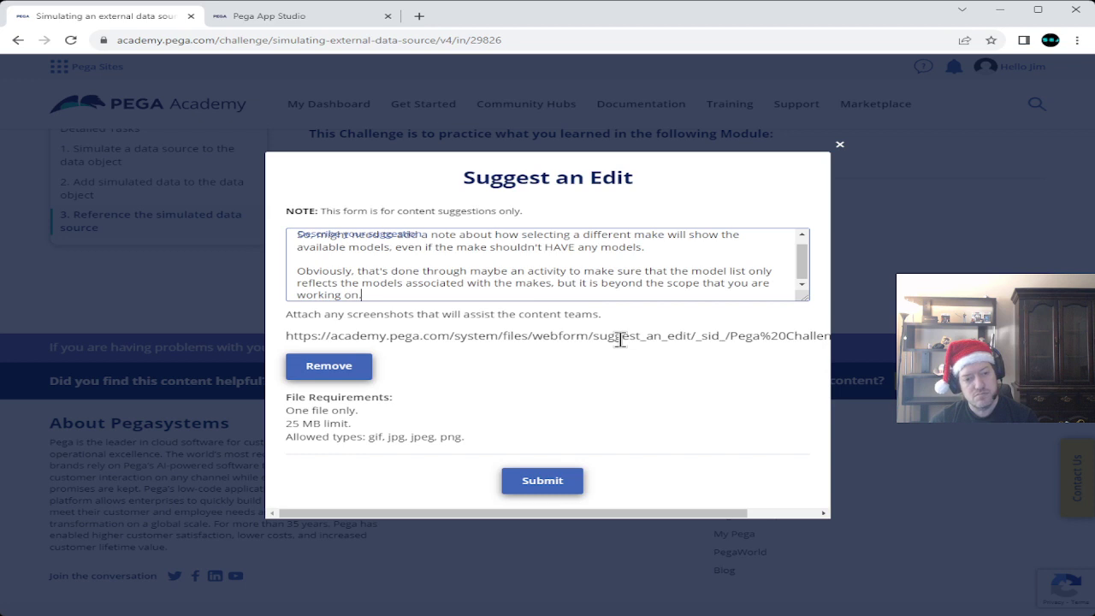
- Add the closing paragraph "But a note might help anyway...", submit the edit suggestion and dismiss its confirmation
key(Return)
key(Return)
text(But a note)
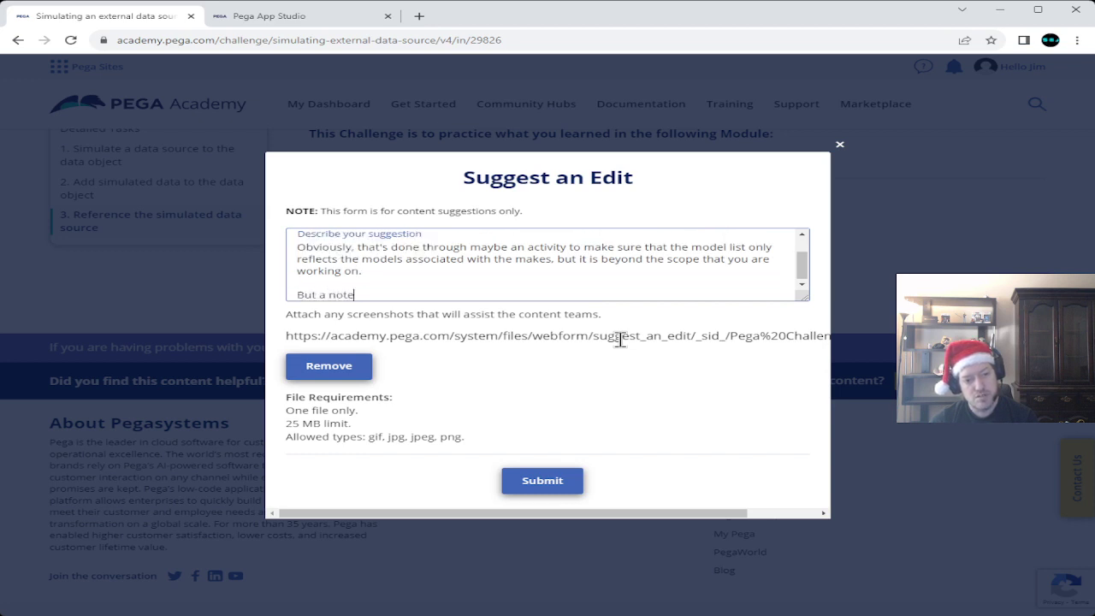
text( might help any)
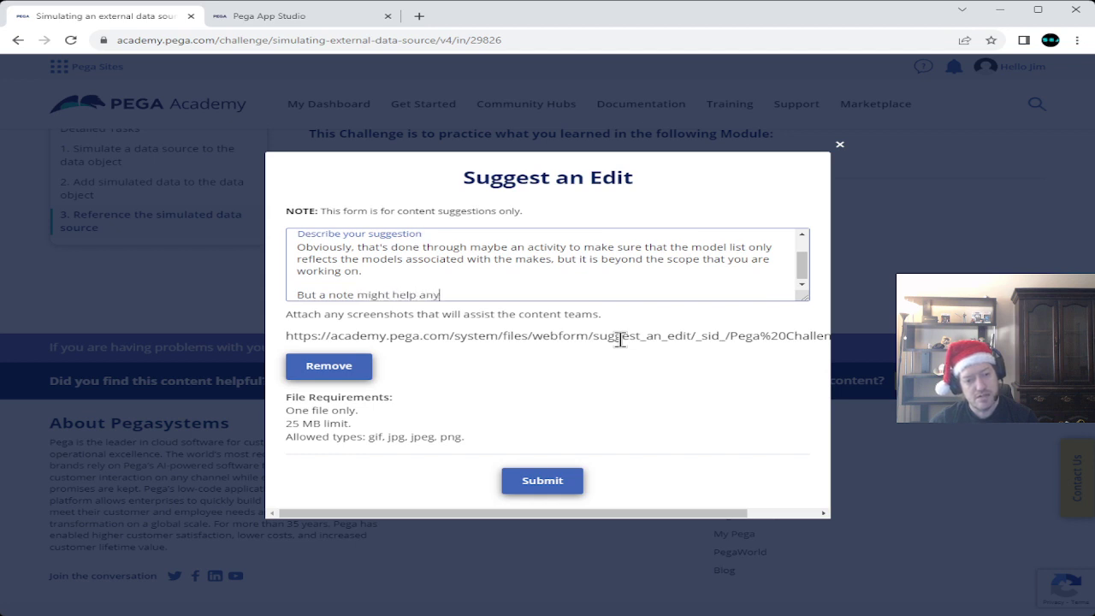
text(way...)
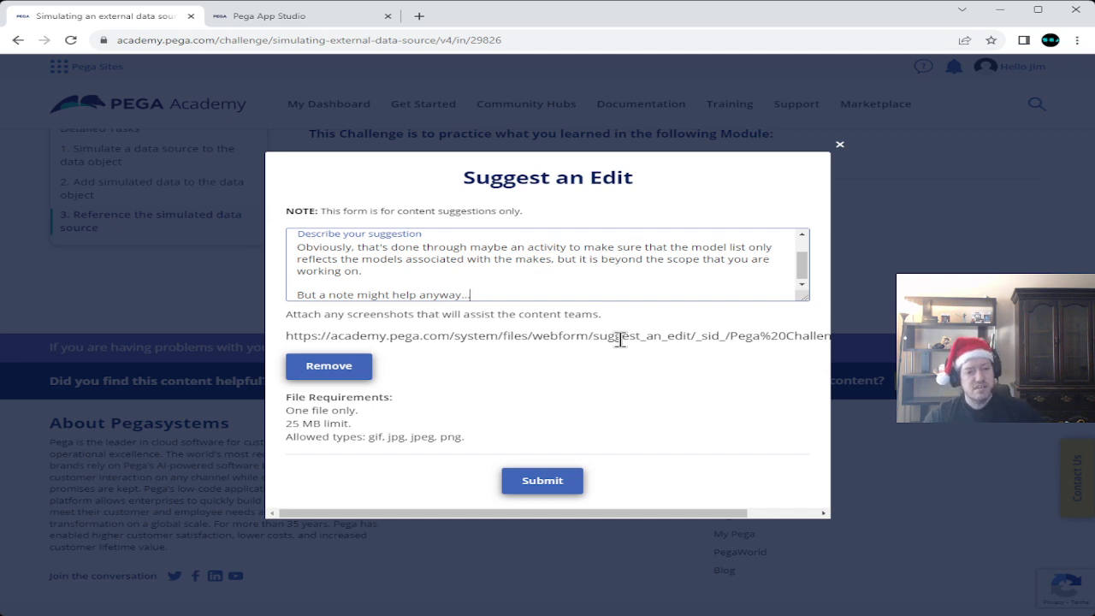
click(512, 480)
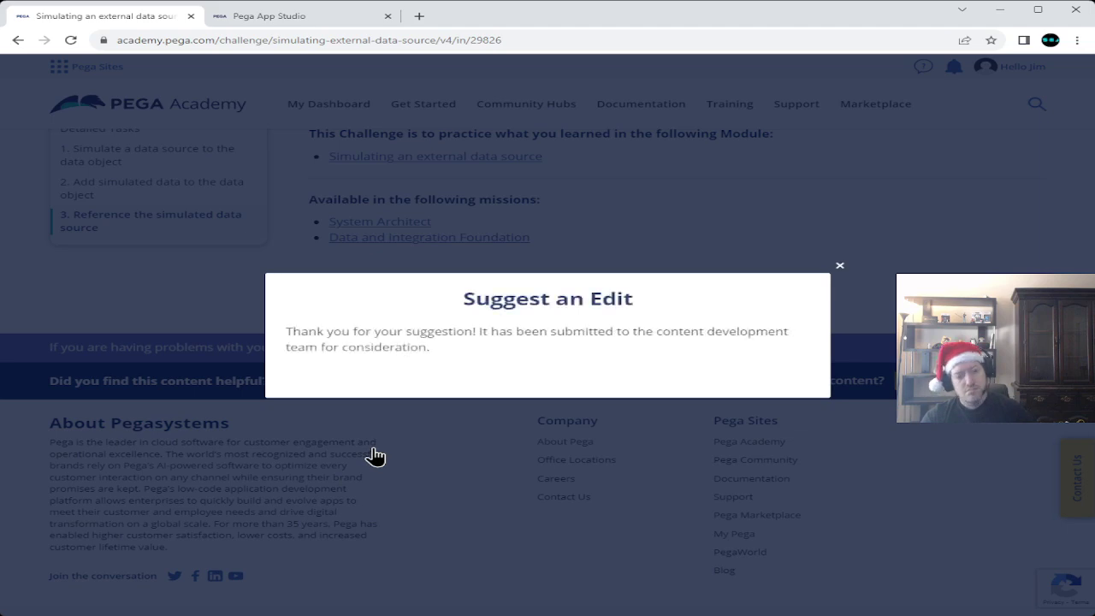
click(839, 266)
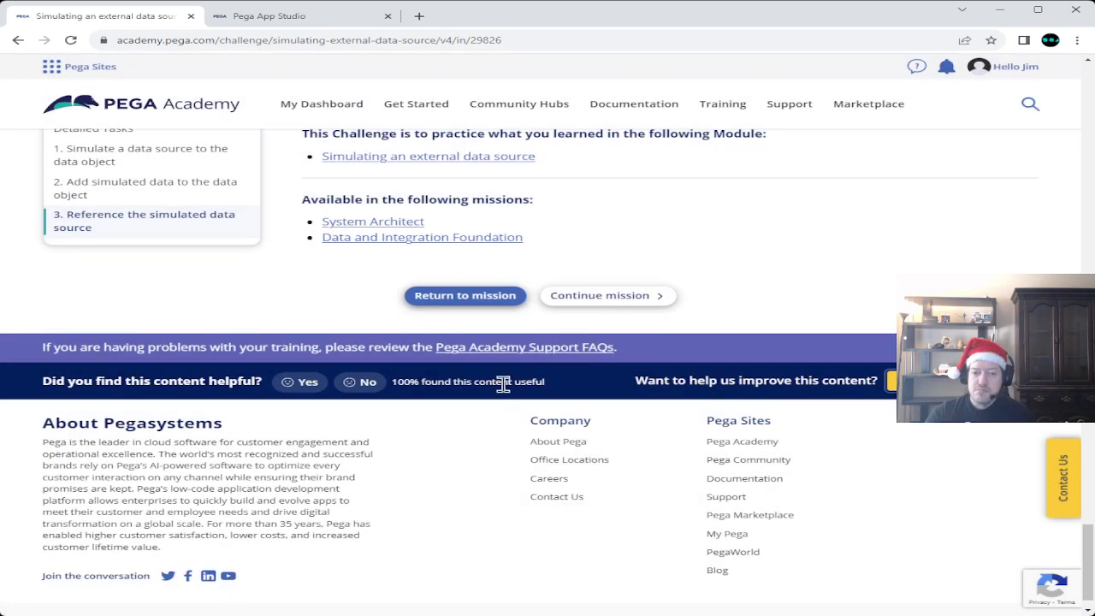
- Recheck the Confirm your work example, set the make to Honda in App Studio's previewed Identify vehicle form and check the Model options
scroll(422, 429, up, 3)
scroll(557, 453, up, 3)
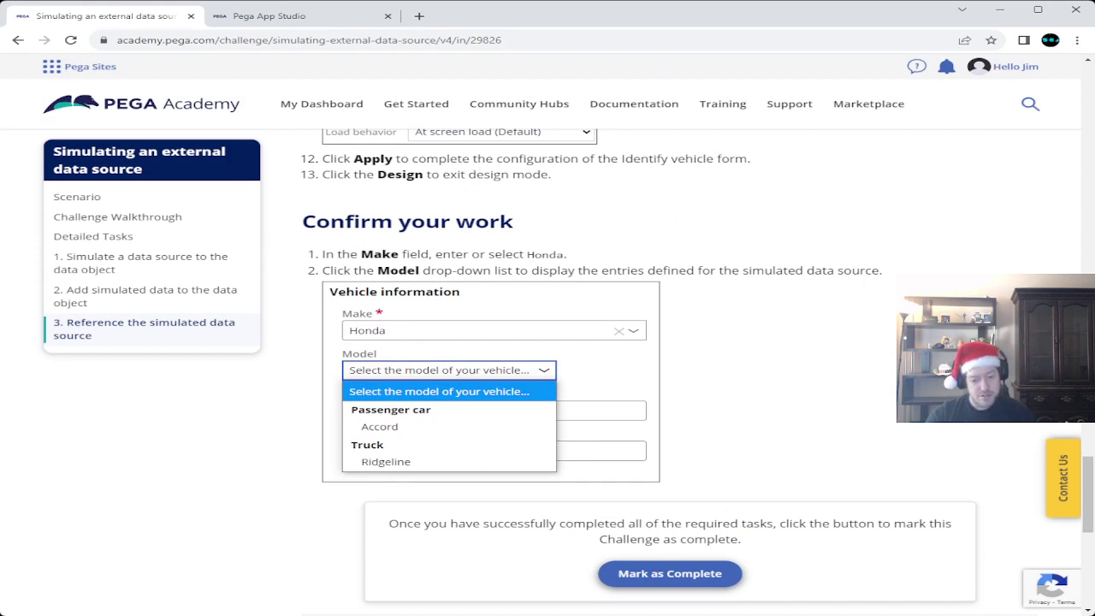
click(313, 16)
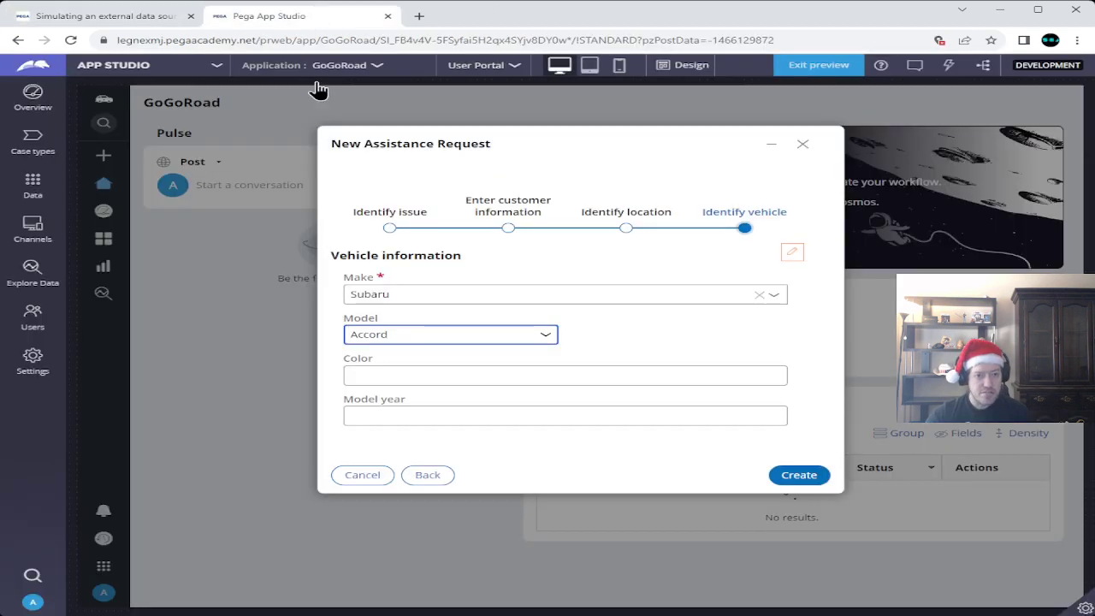
click(780, 303)
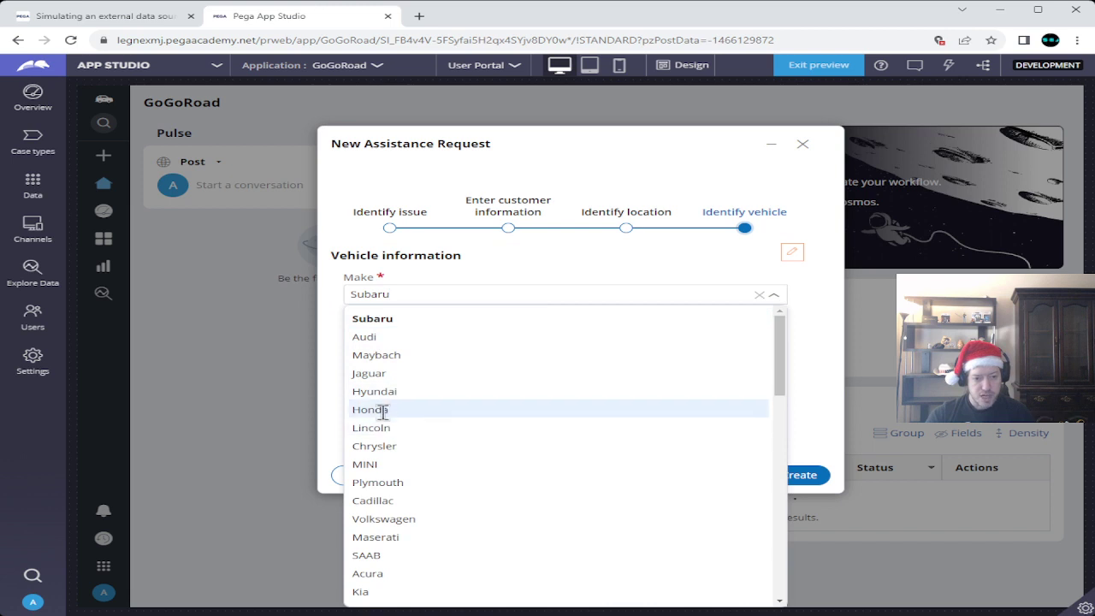
click(362, 409)
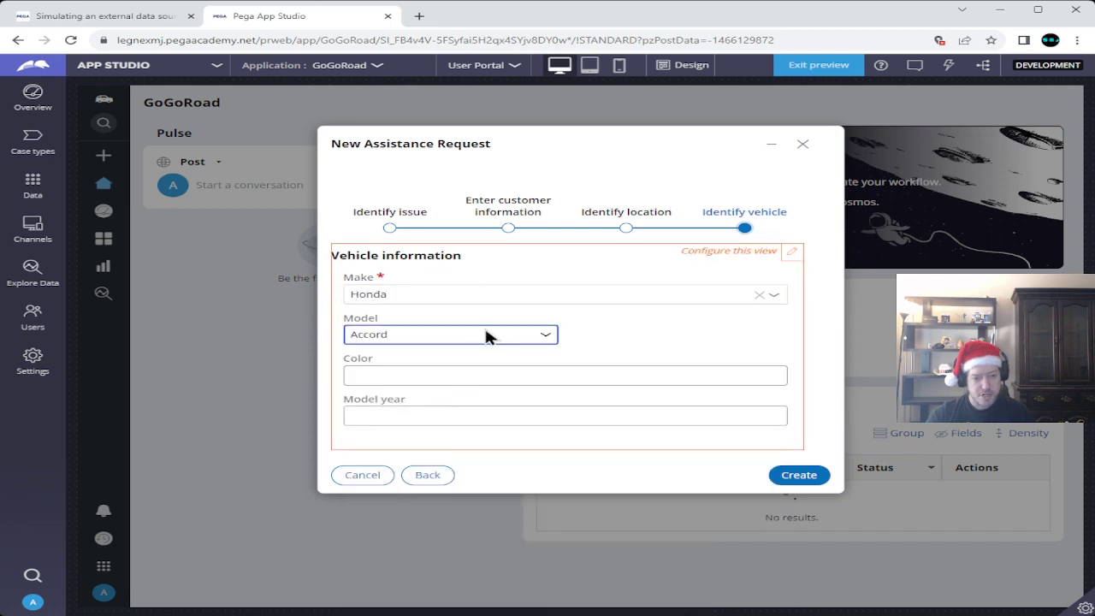
click(550, 335)
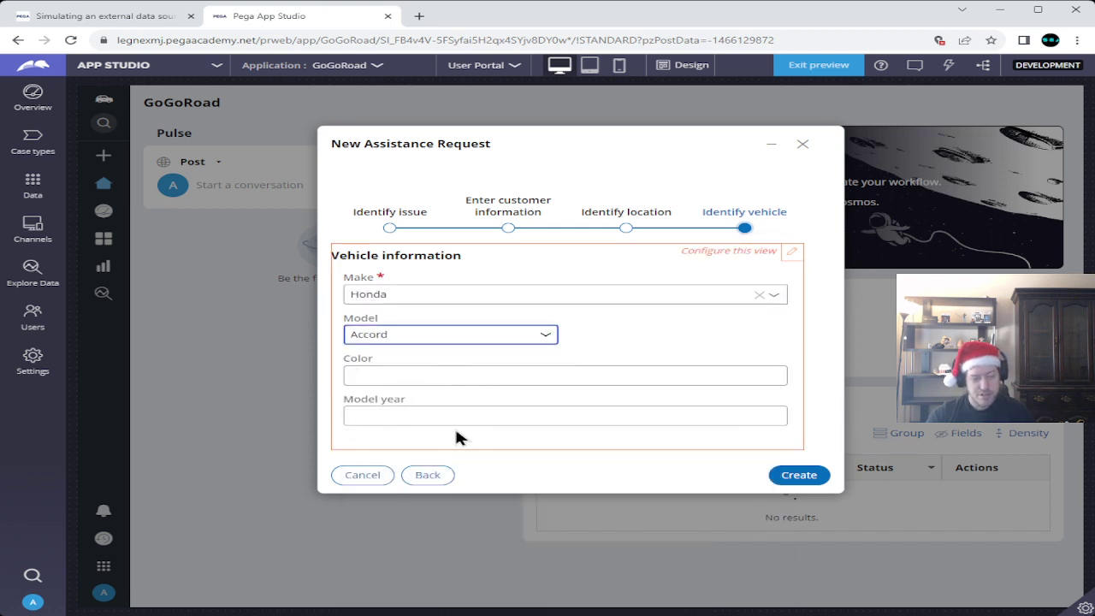
- Create the Honda Accord assistance request, cancel out of its payment form and delete the unsubmitted case
click(570, 471)
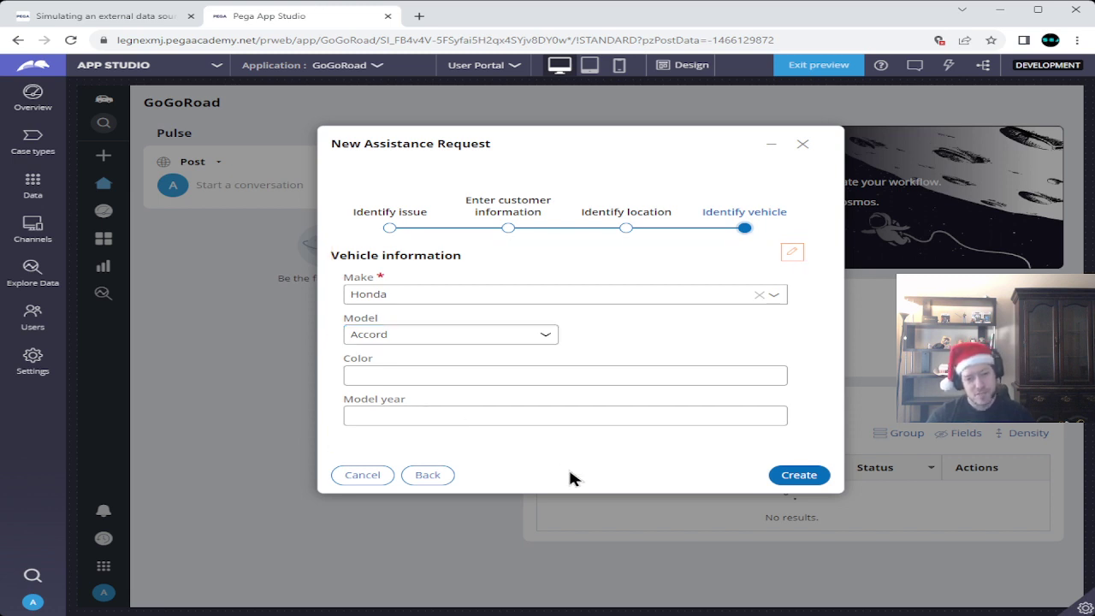
click(789, 475)
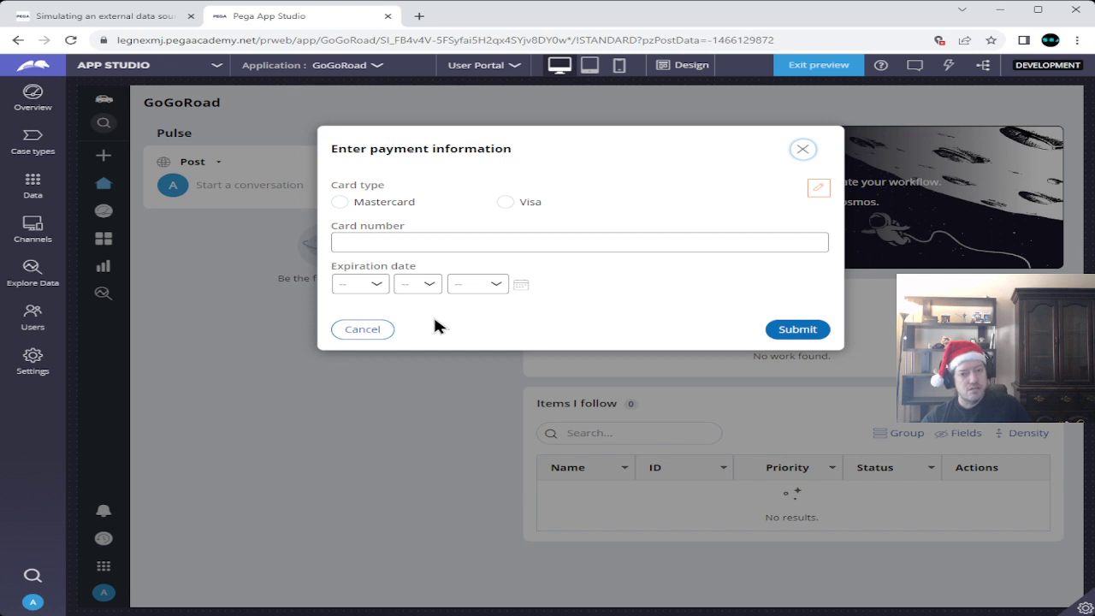
click(374, 334)
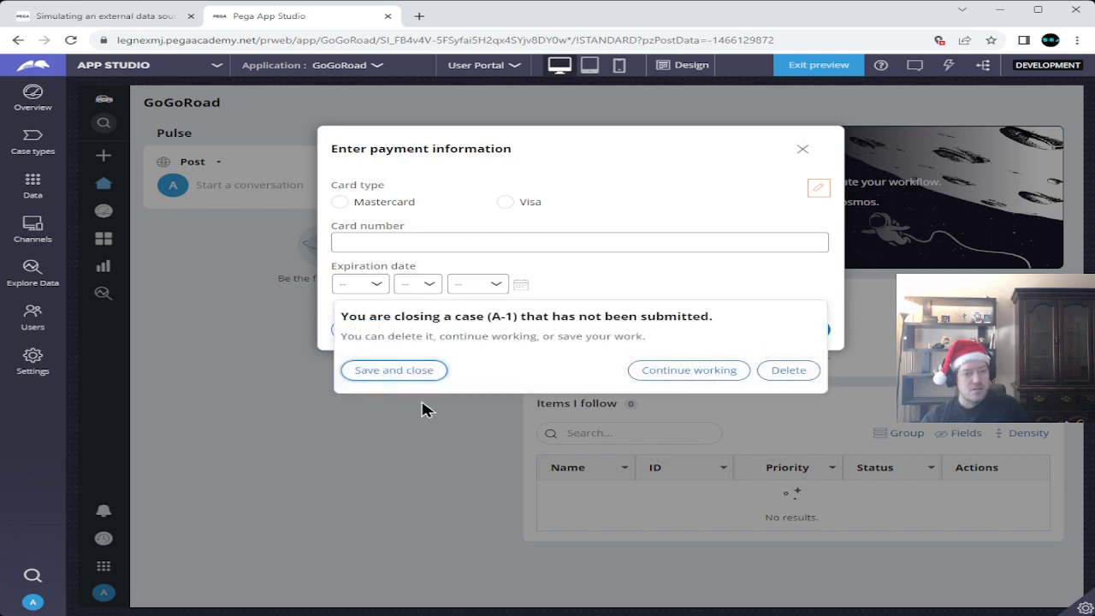
click(788, 371)
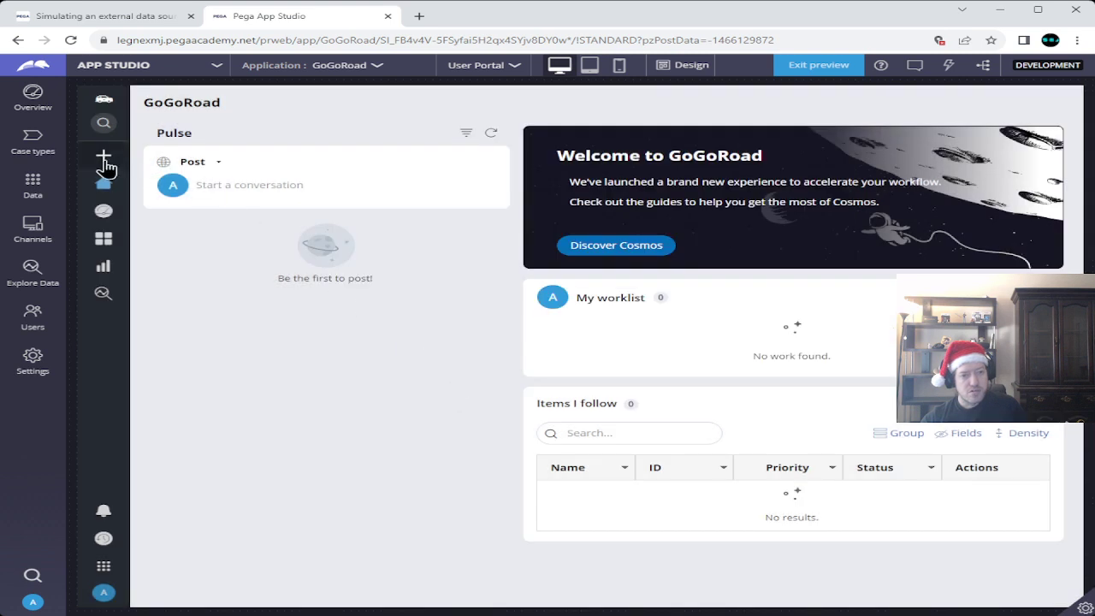
- Start a new Assistance Request with the issue "My vehicle has a flat tire" and continue to the customer information
mouse_move(105, 159)
click(144, 159)
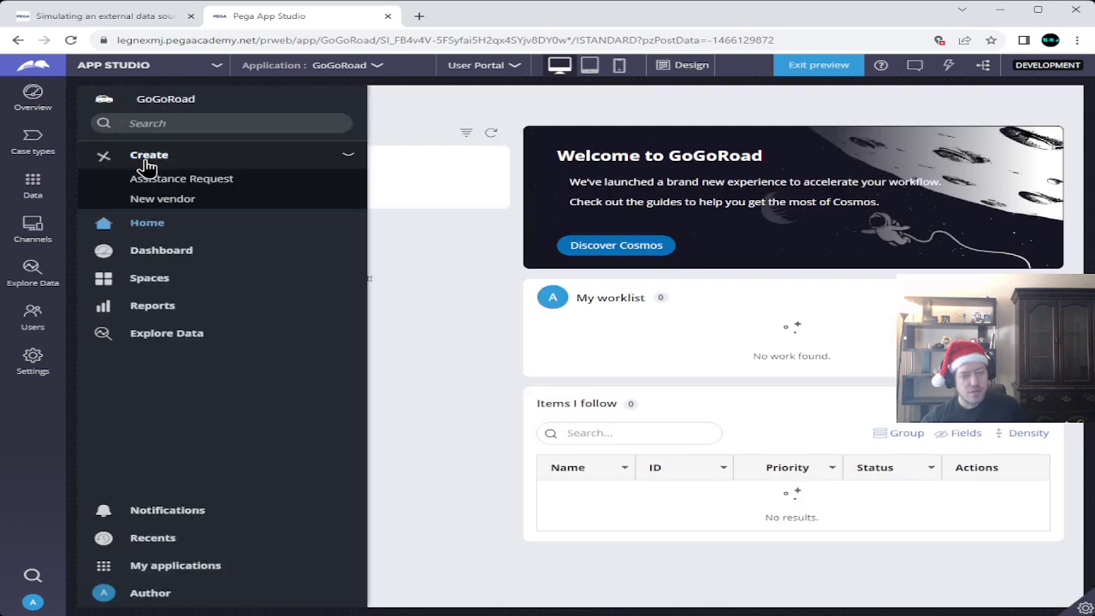
click(167, 180)
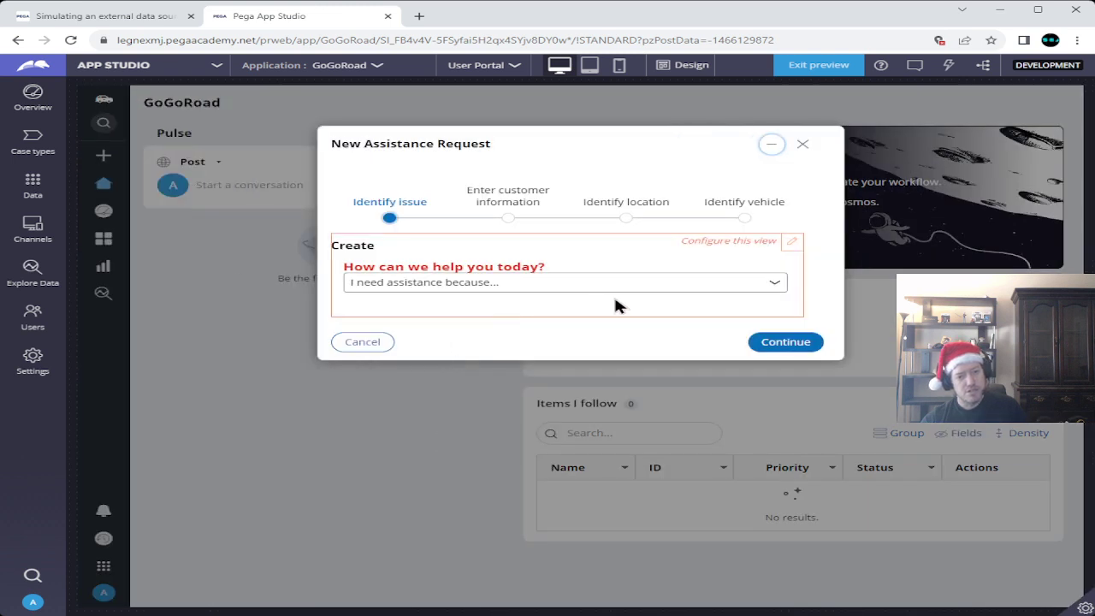
click(776, 283)
click(650, 306)
click(784, 342)
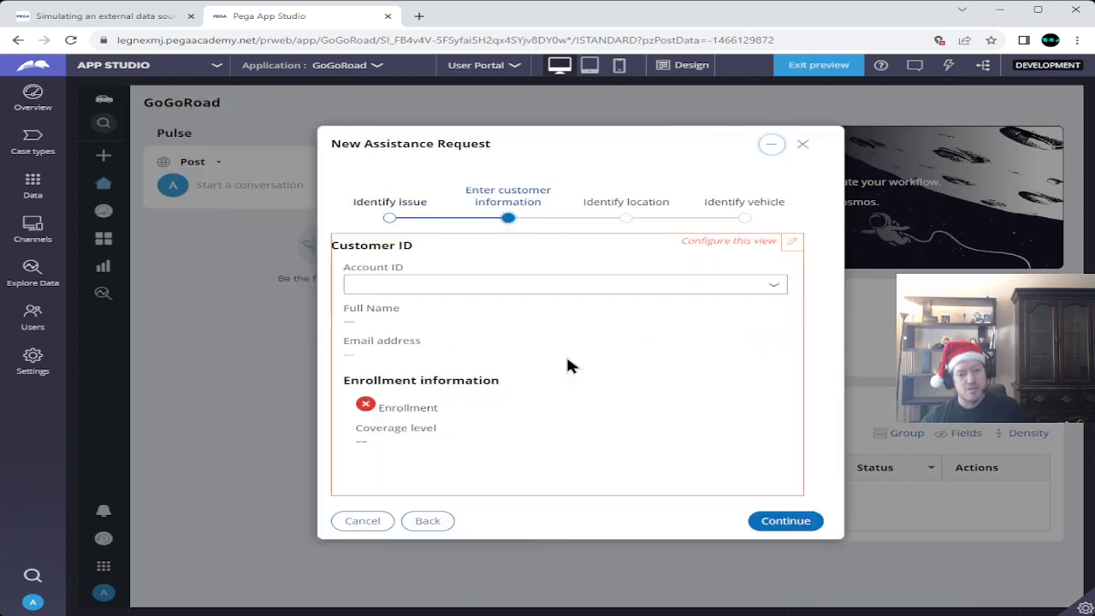
- Select the customer's account ID and advance to Identify vehicle, leaving the service address blank
click(774, 285)
click(454, 352)
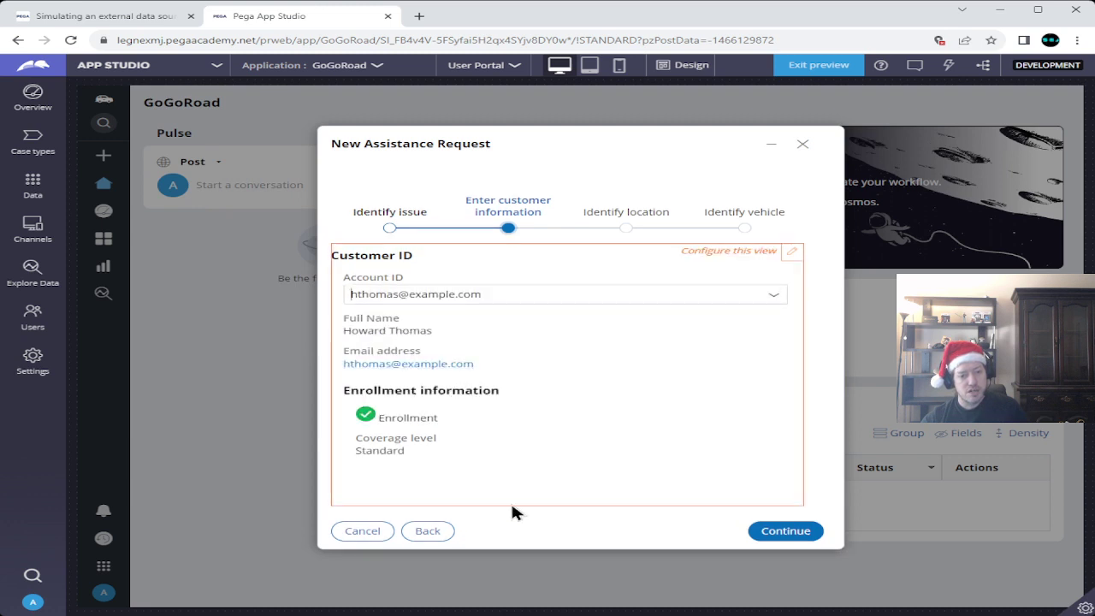
click(783, 532)
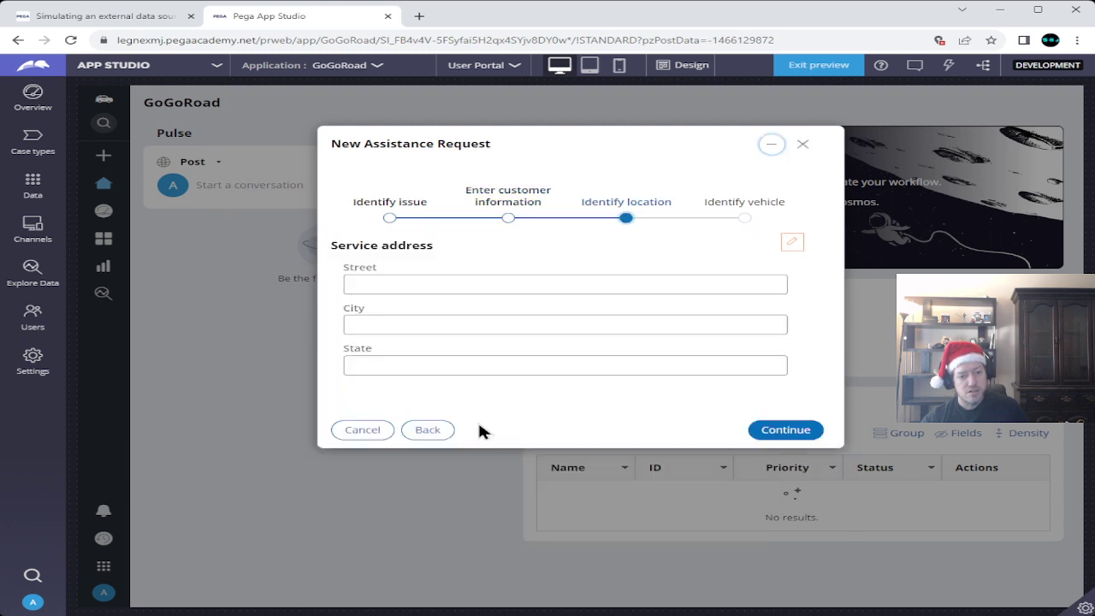
click(785, 430)
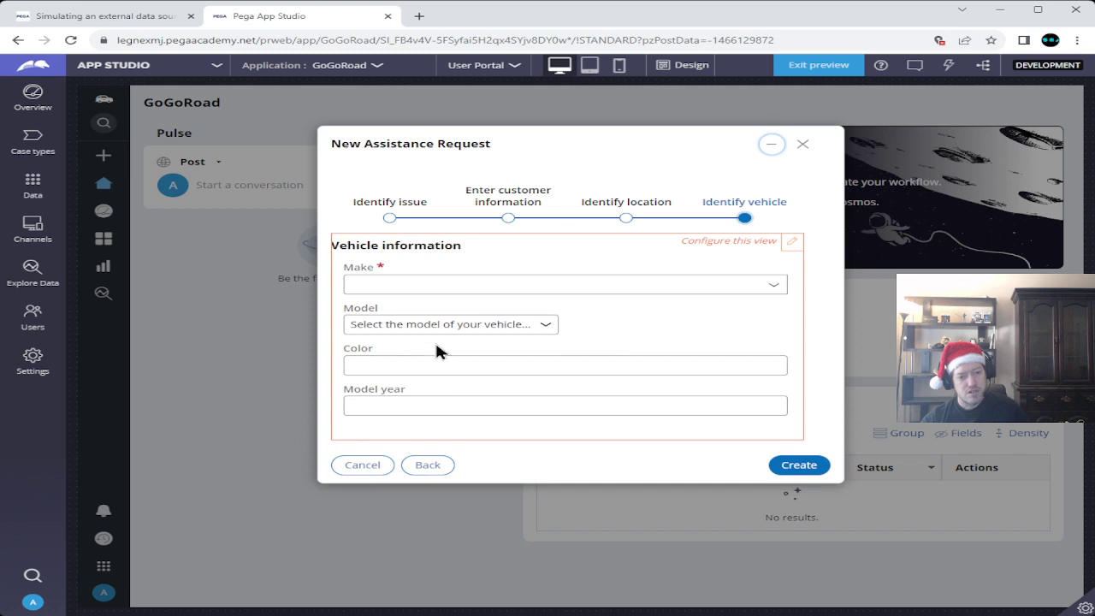
- Set the make to Subaru and the model to Accord, create the request and submit the payment form blank
click(782, 291)
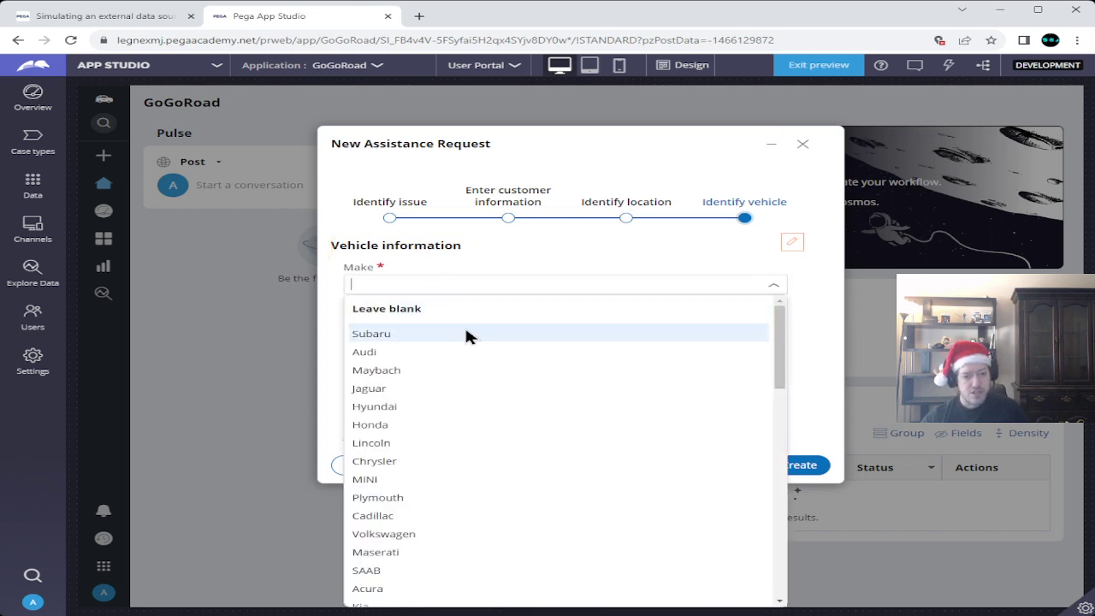
click(376, 336)
click(546, 324)
click(409, 364)
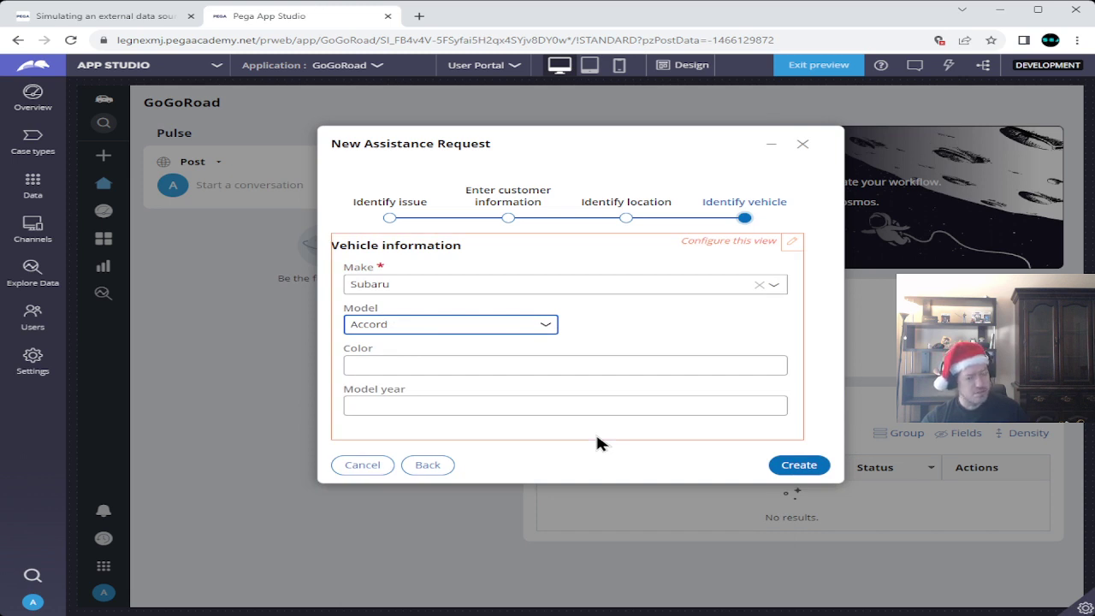
click(791, 465)
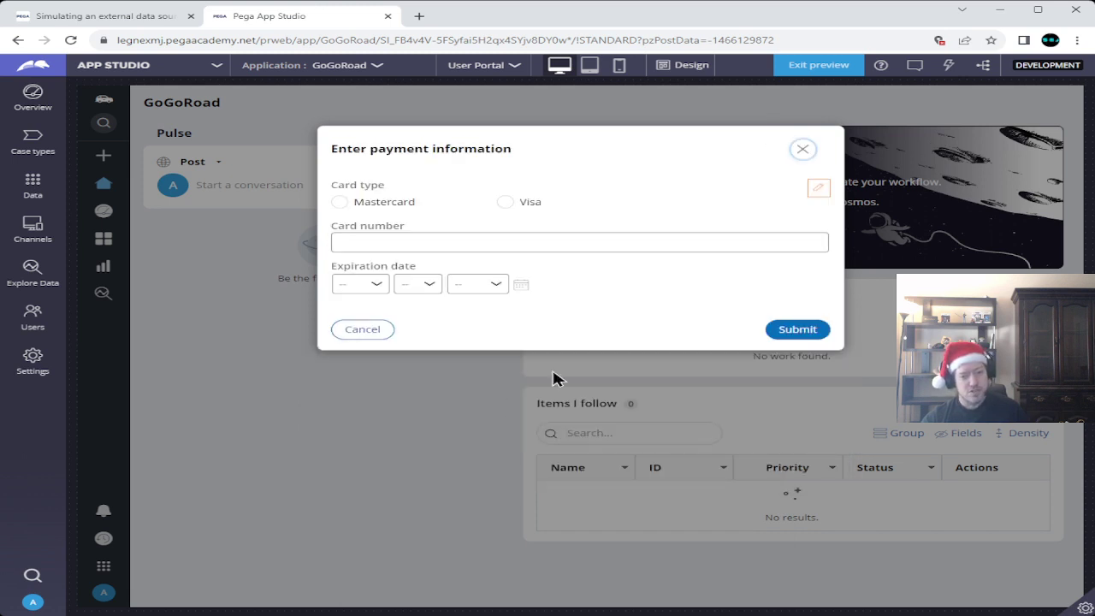
click(796, 330)
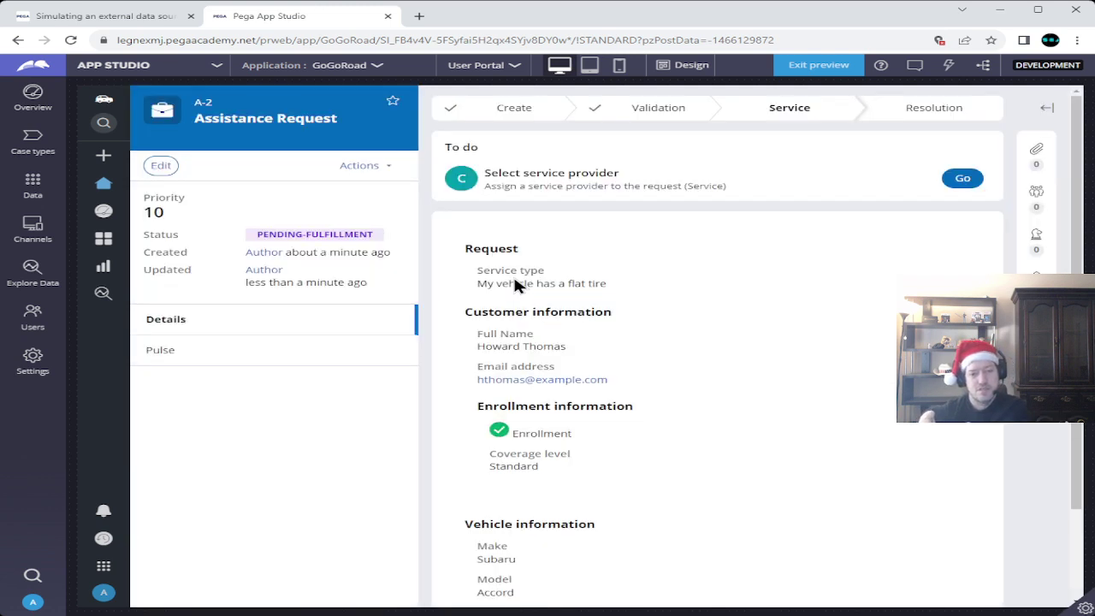
- Review the submitted request's details, checking the make and model under Vehicle information
scroll(445, 319, down, 2)
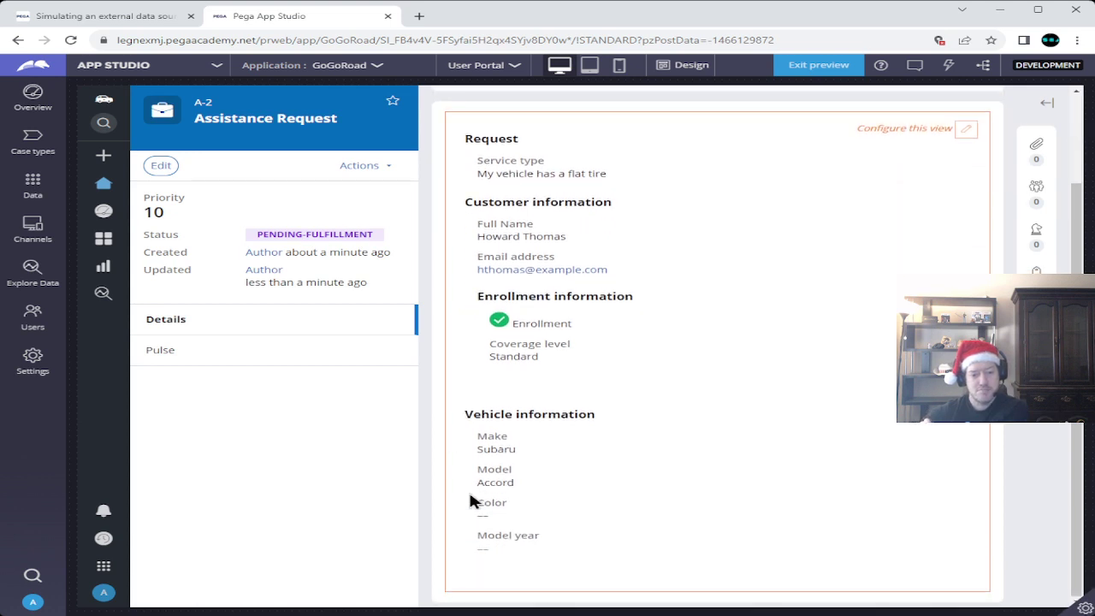
double_click(479, 450)
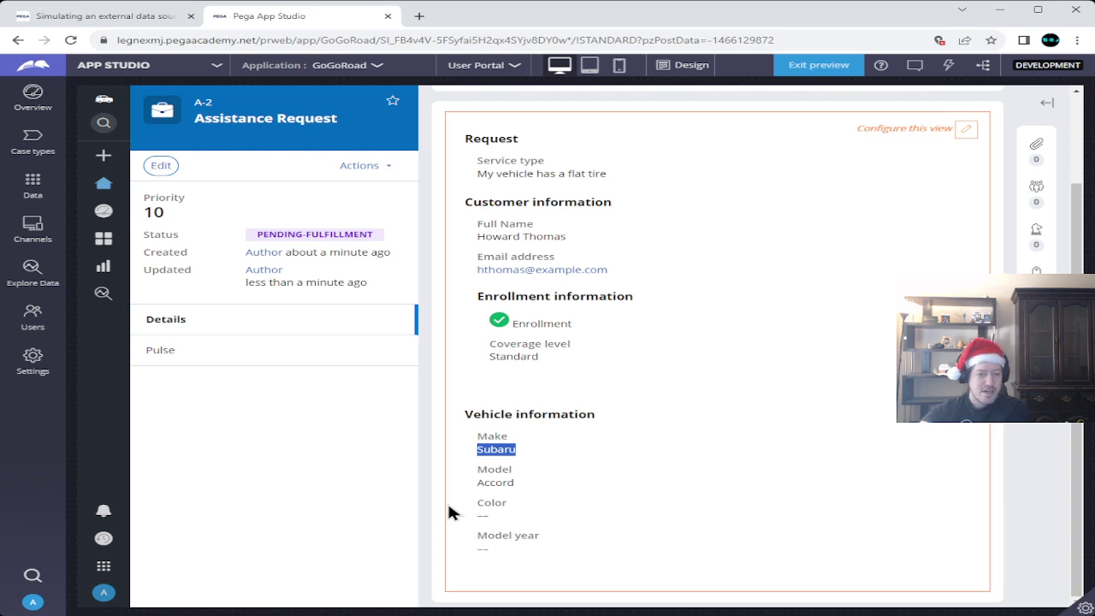
scroll(443, 481, up, 2)
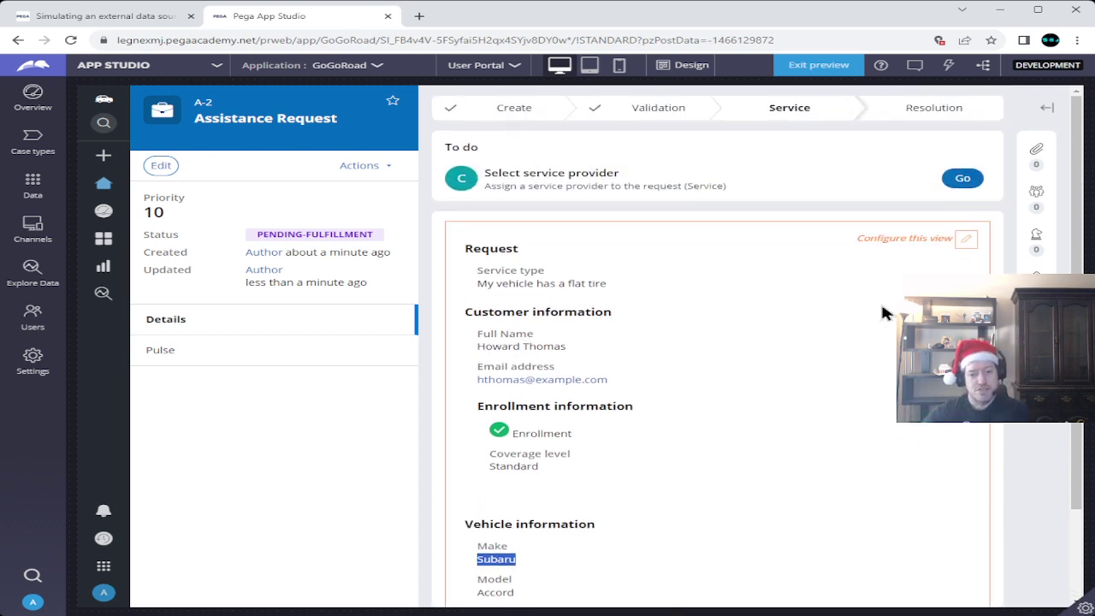
scroll(533, 457, down, 2)
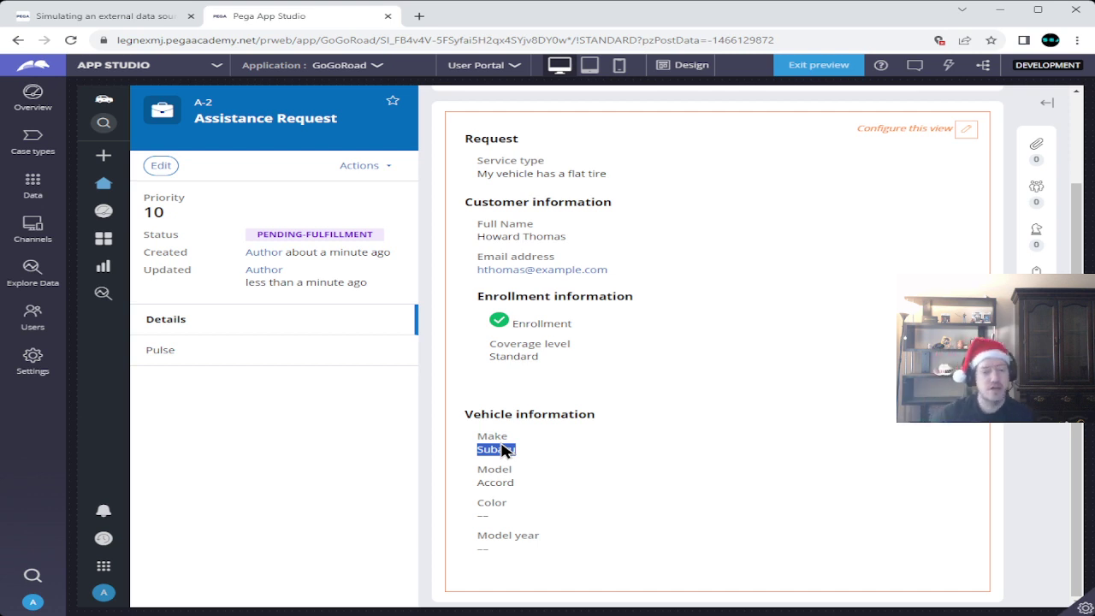
scroll(505, 451, up, 2)
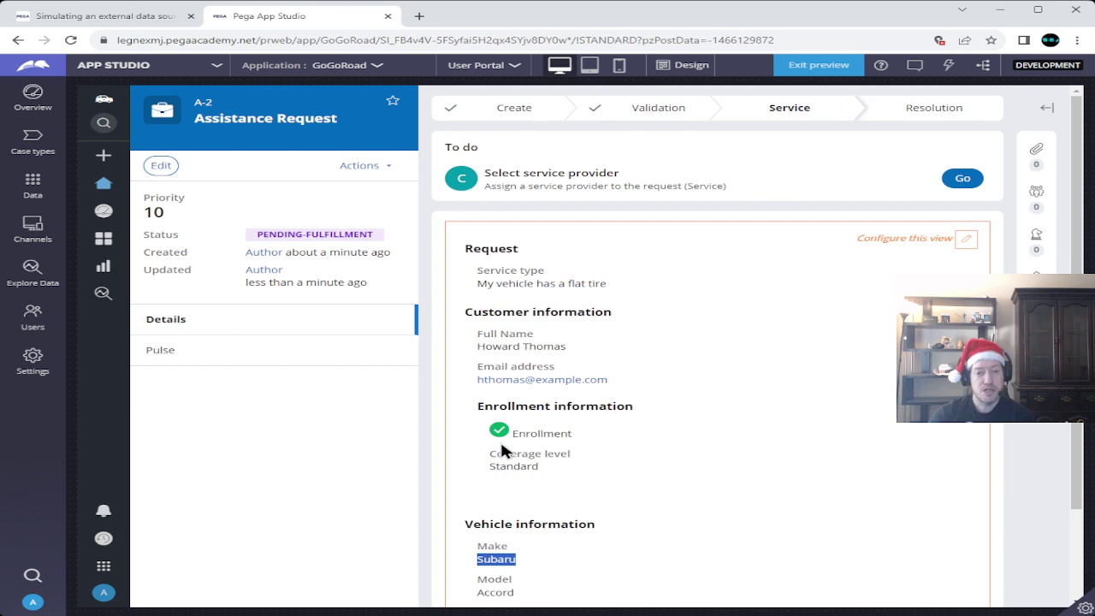
click(504, 112)
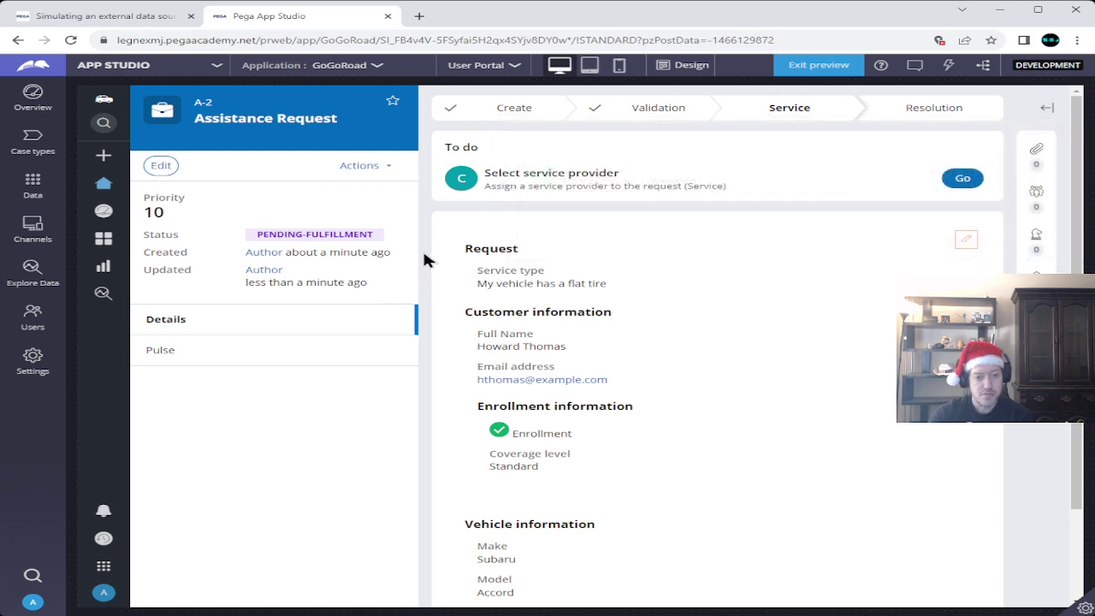
click(385, 173)
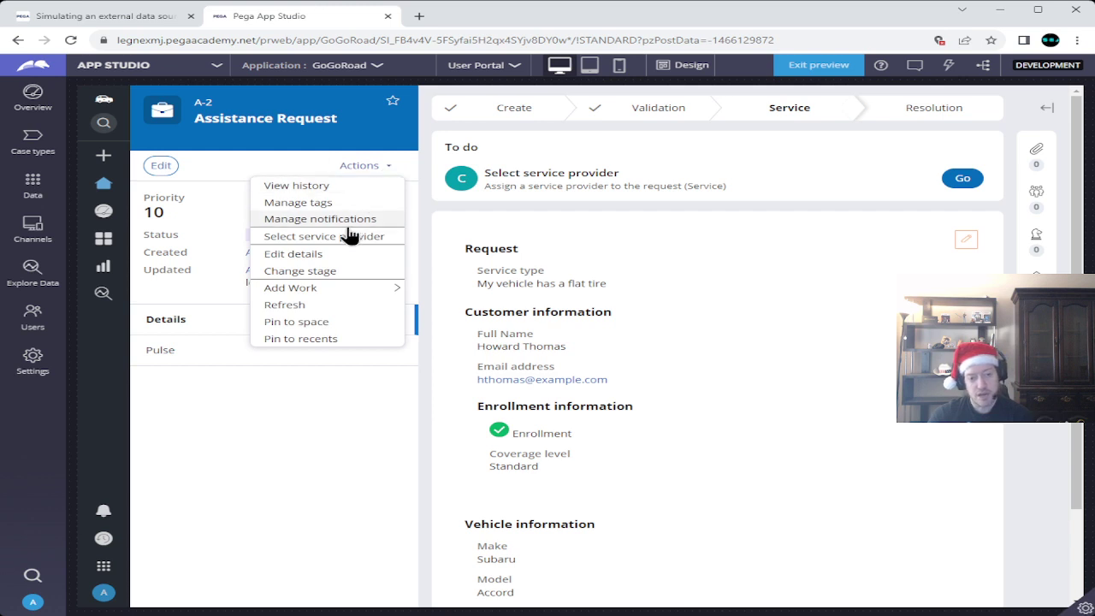
click(321, 274)
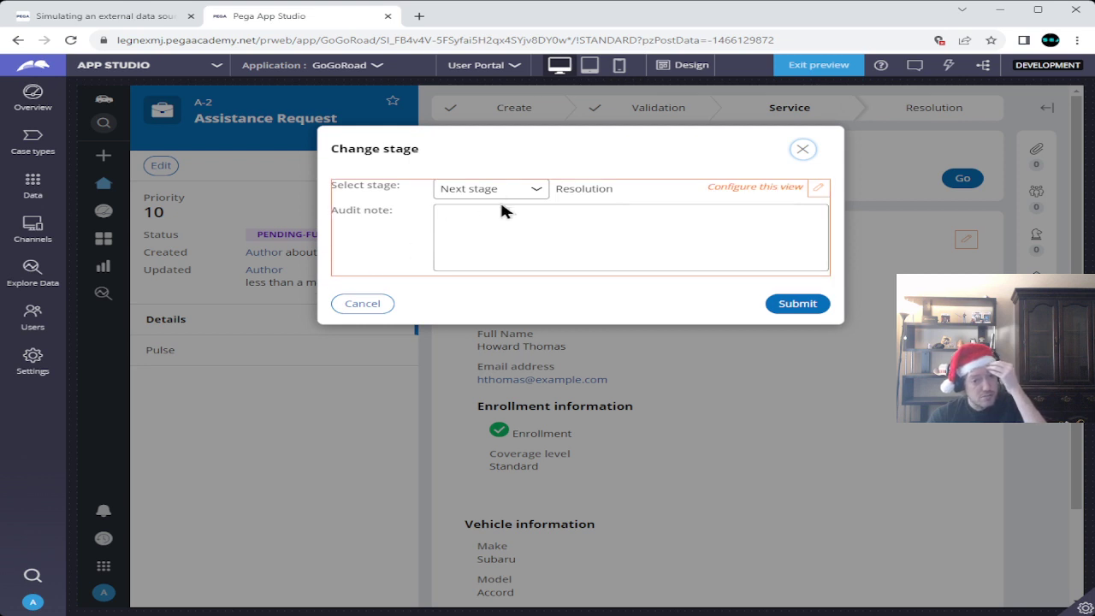
click(532, 192)
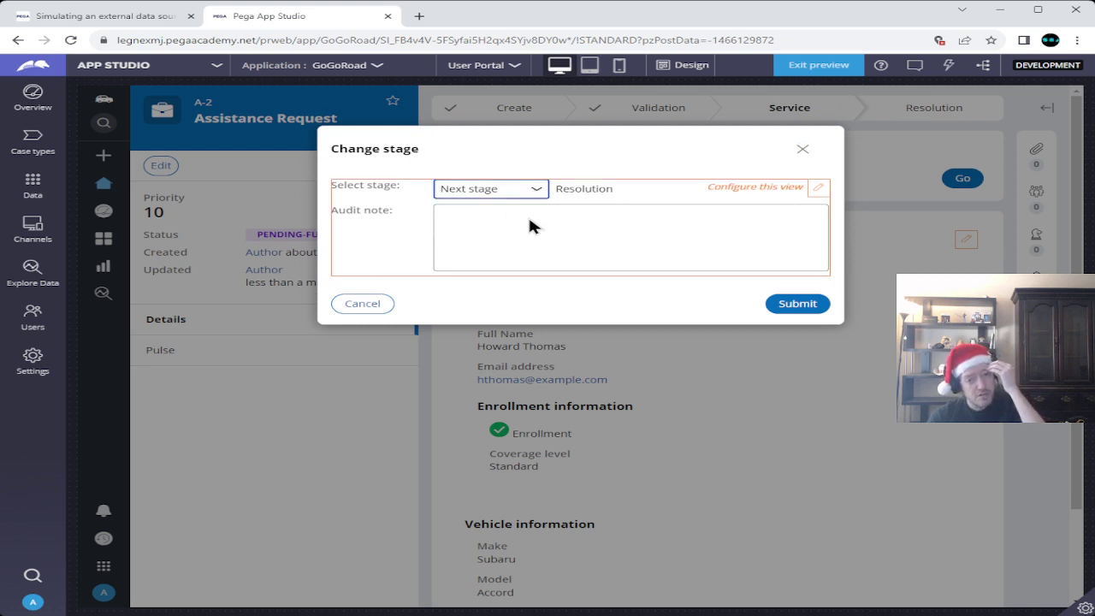
click(529, 220)
click(678, 193)
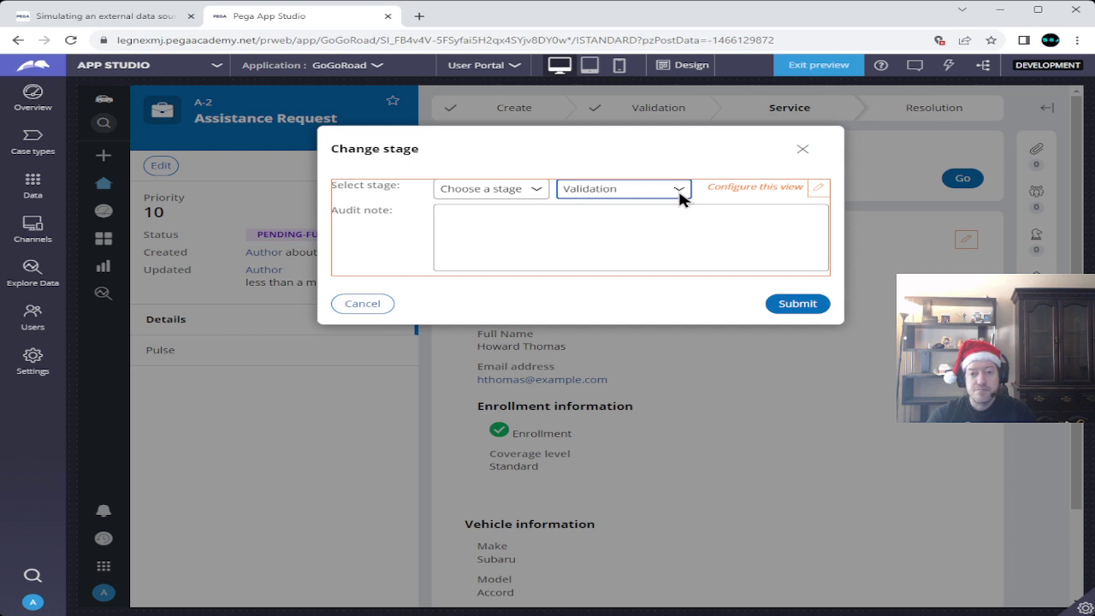
click(368, 304)
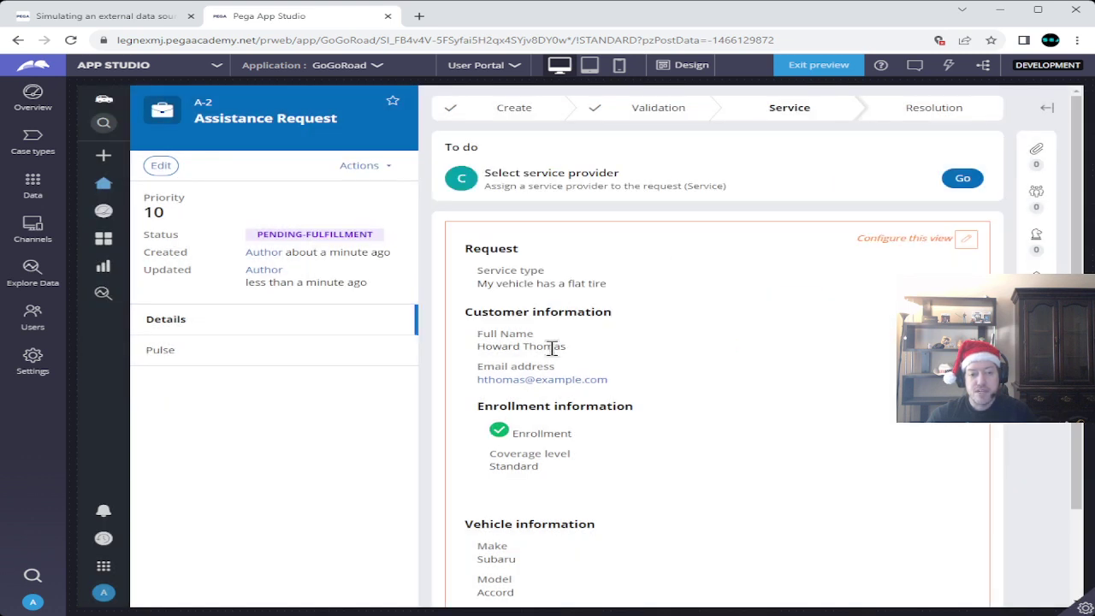
- Inspect the request's available actions and its Edit details form, closing the form without submitting
click(370, 168)
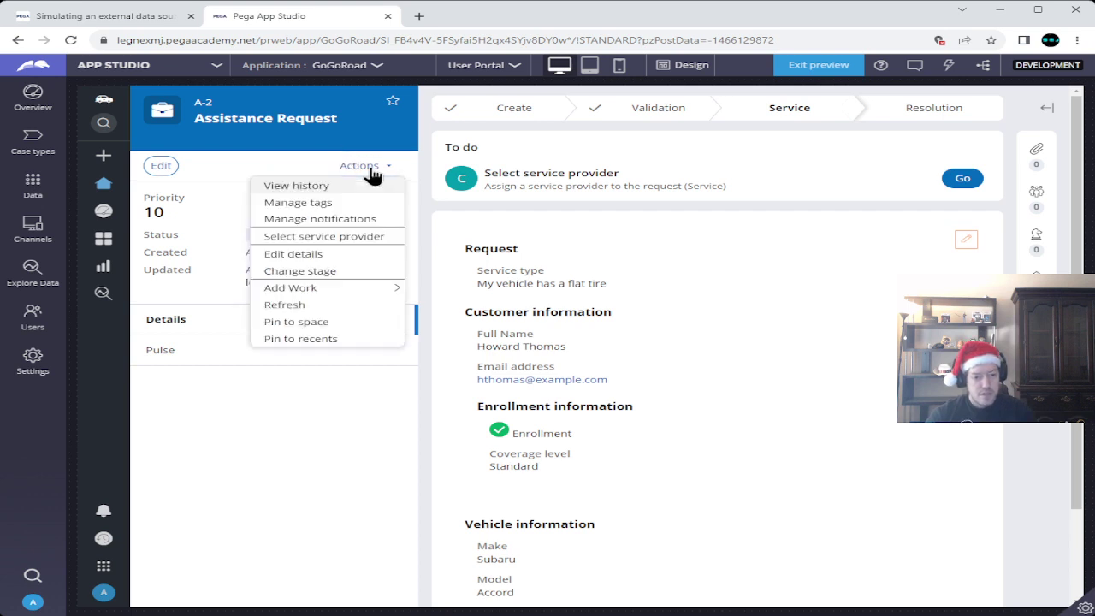
click(425, 143)
click(163, 167)
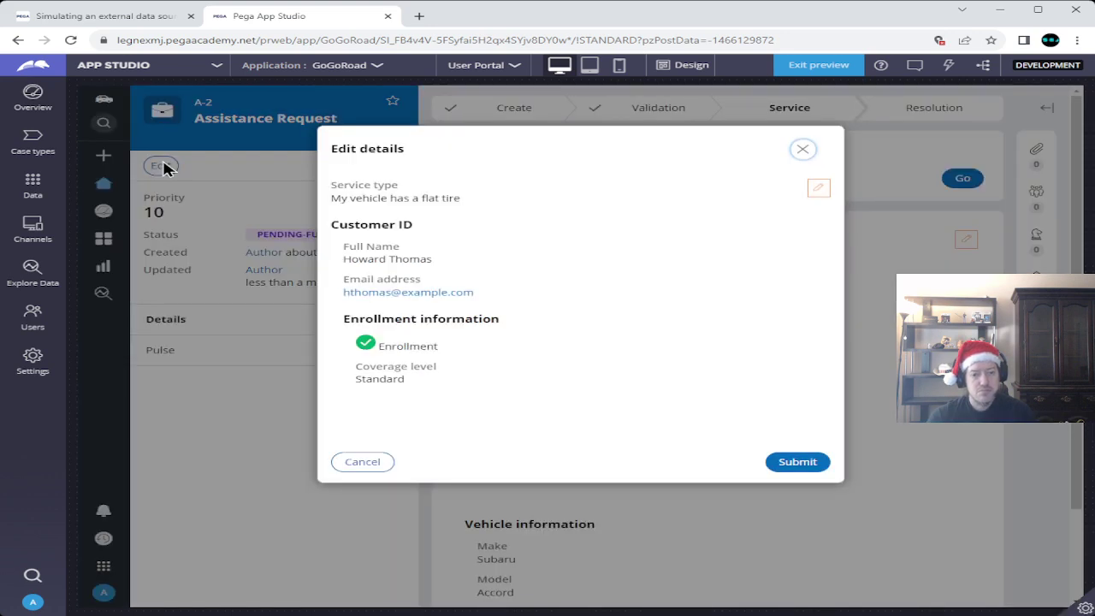
click(370, 467)
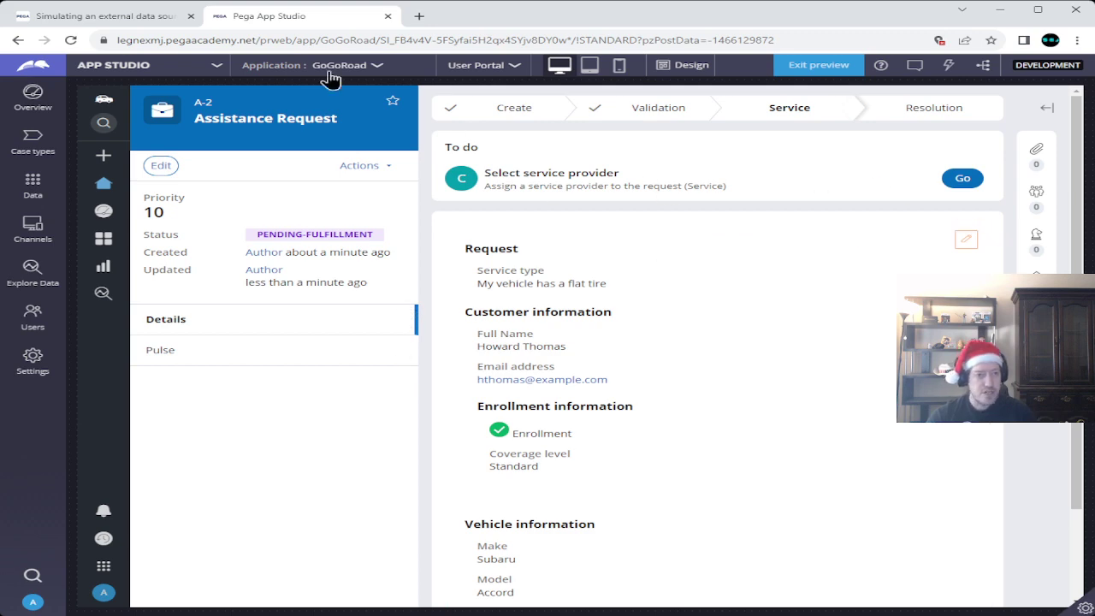
- Return to the Simulating an external data source challenge on Pega Academy and mark it as complete
click(98, 16)
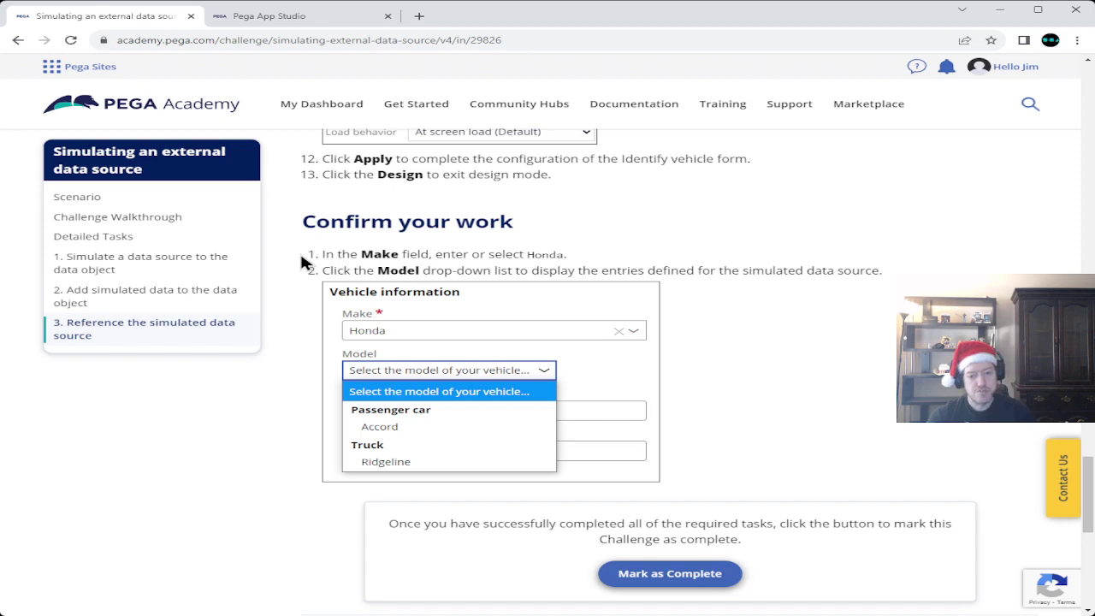
scroll(299, 250, down, 2)
click(702, 384)
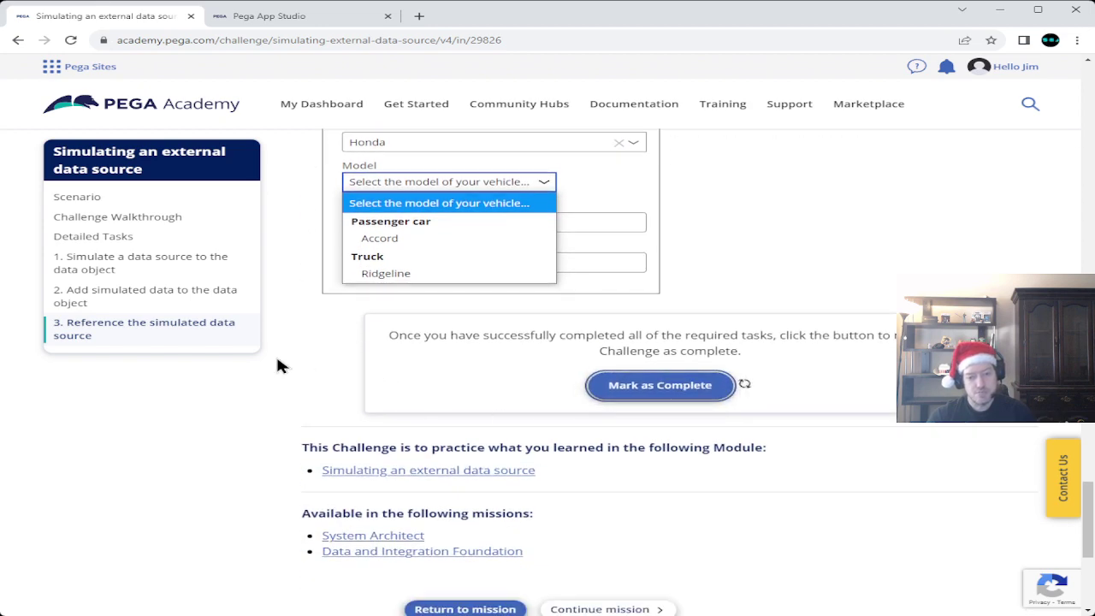
click(504, 397)
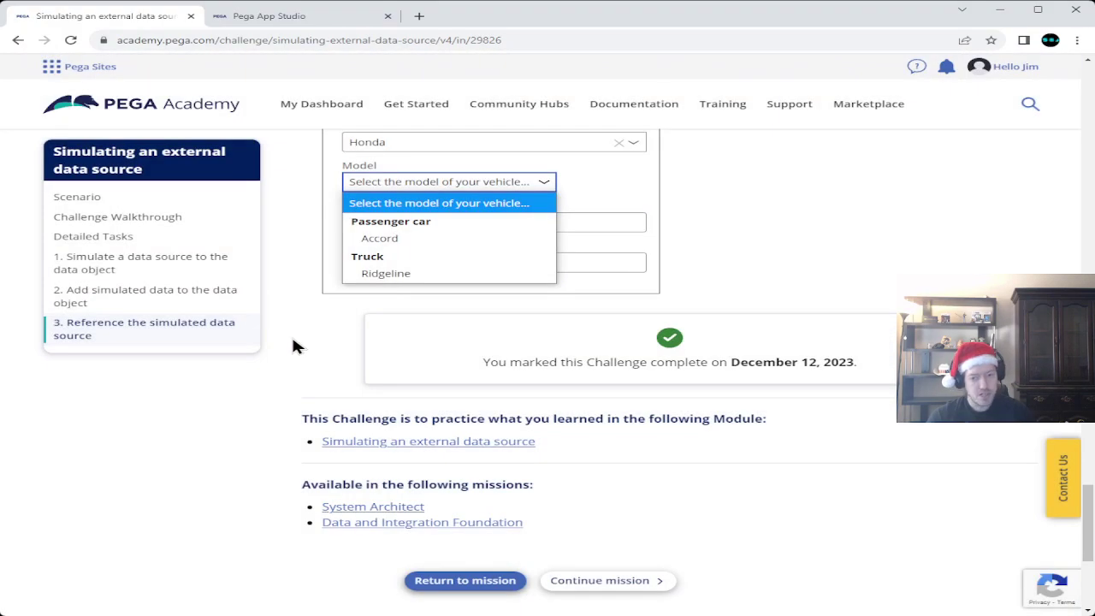
scroll(285, 334, up, 5)
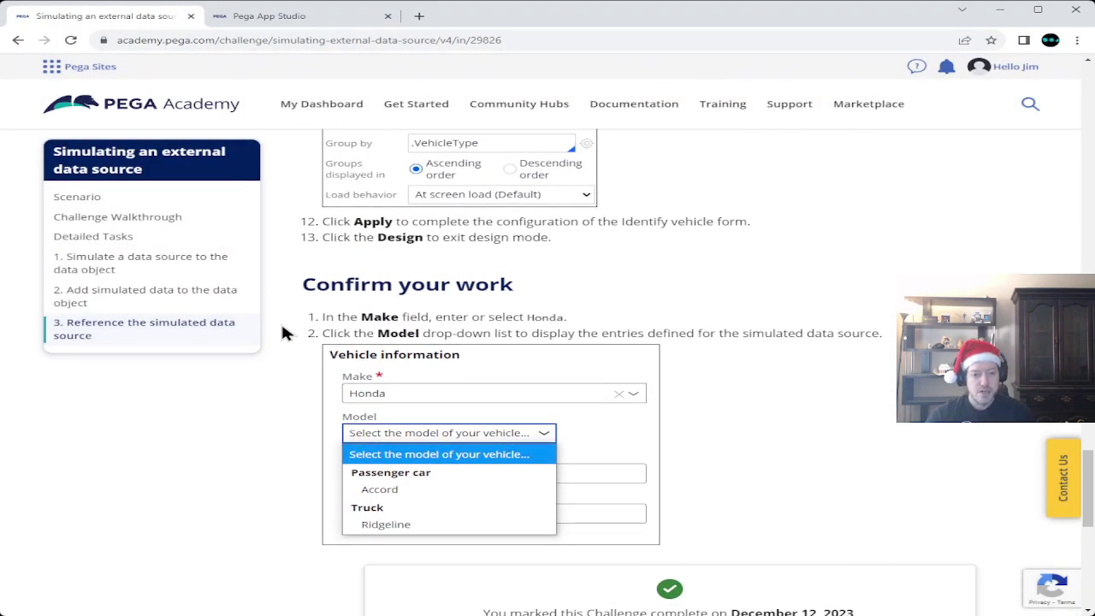
scroll(285, 334, up, 10)
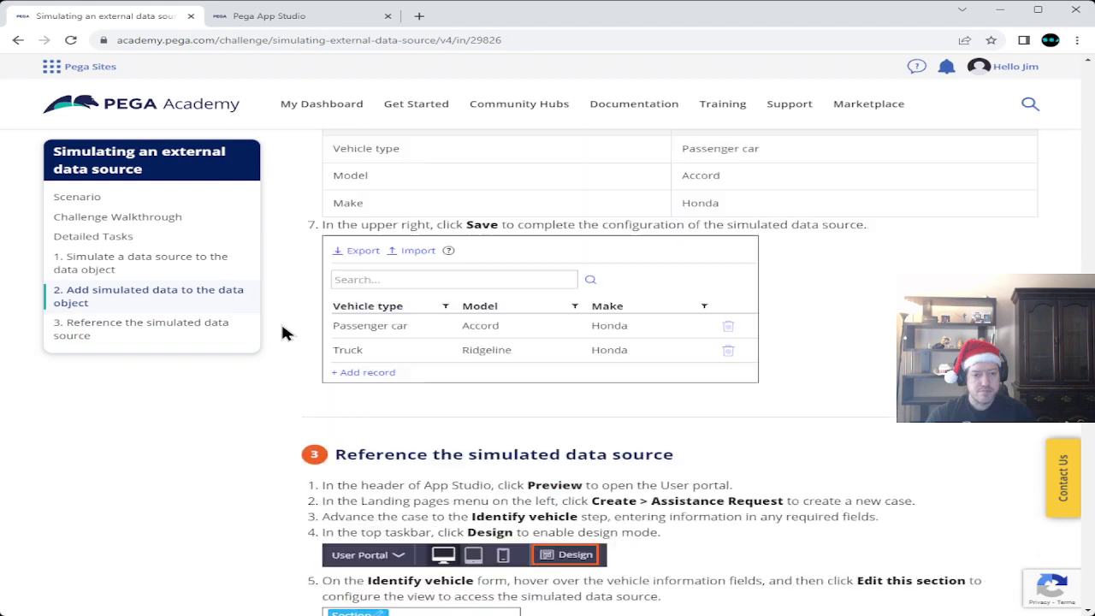
scroll(285, 334, up, 10)
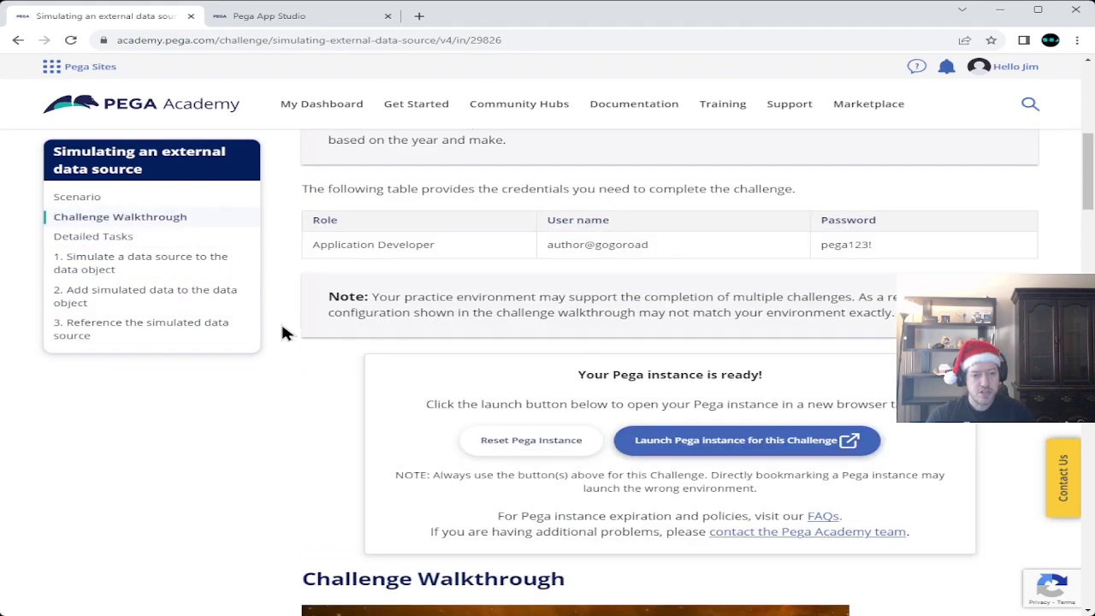
scroll(280, 320, up, 2)
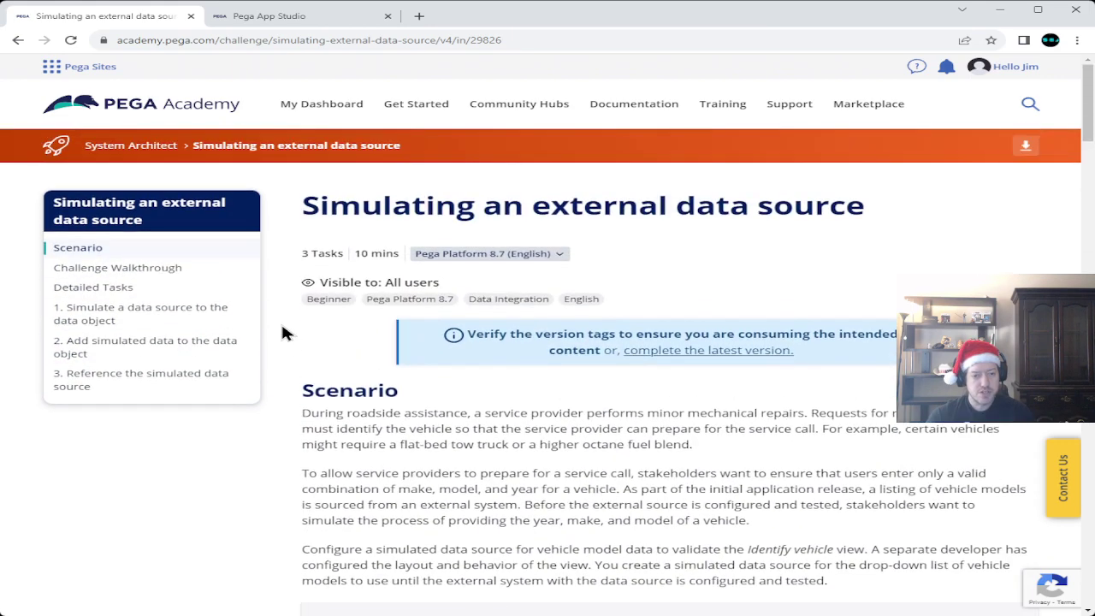
- Return to the System Architect mission and review its remaining modules and challenges, down to Creating and setting application variables
click(156, 146)
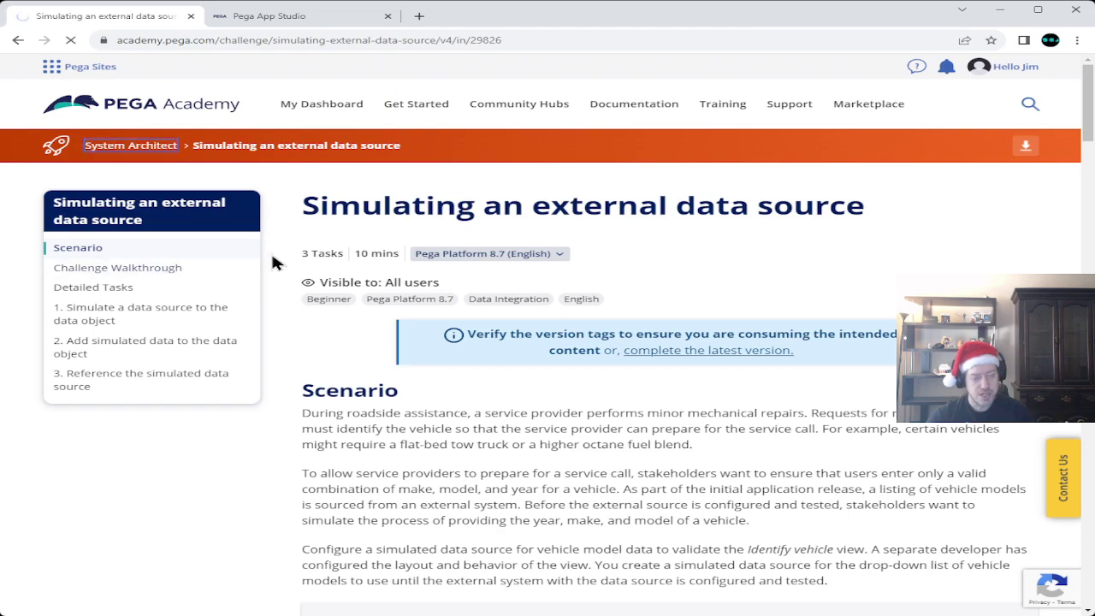
scroll(128, 437, down, 5)
scroll(129, 432, down, 20)
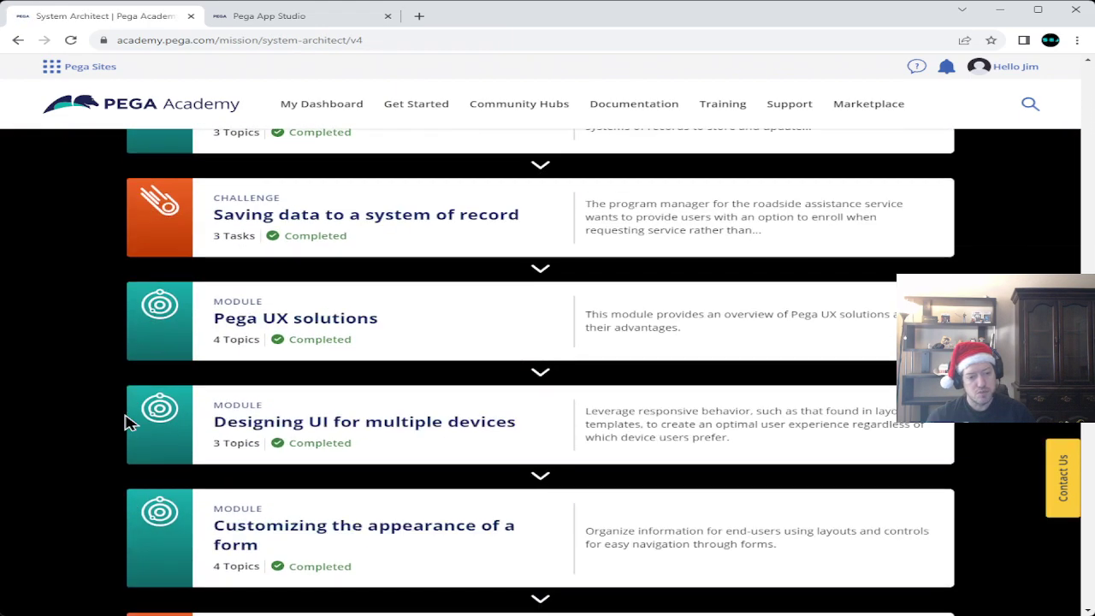
scroll(129, 423, down, 20)
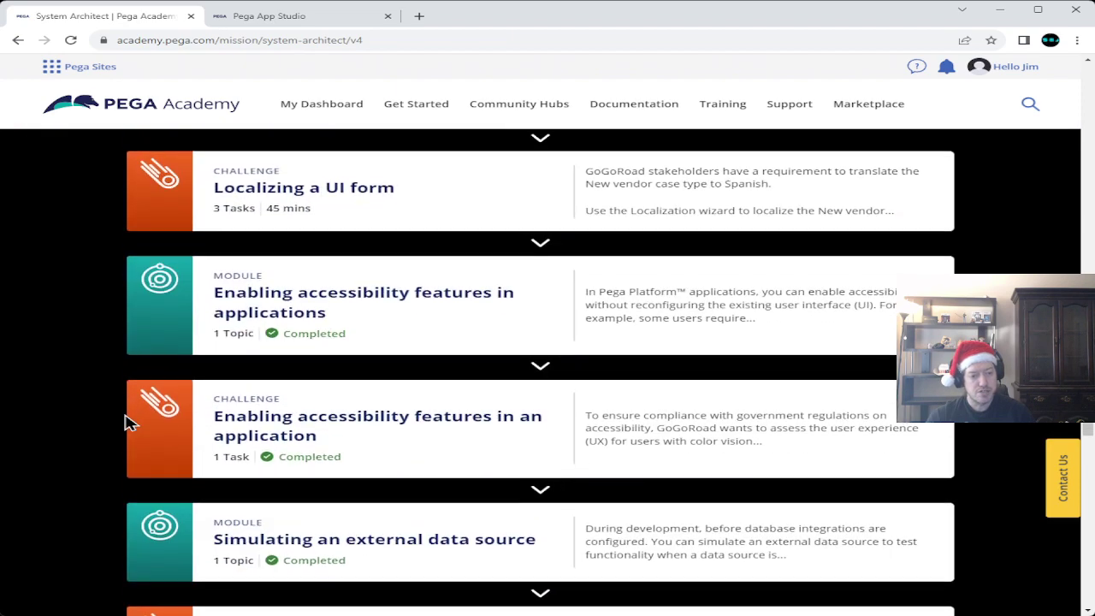
scroll(128, 422, down, 5)
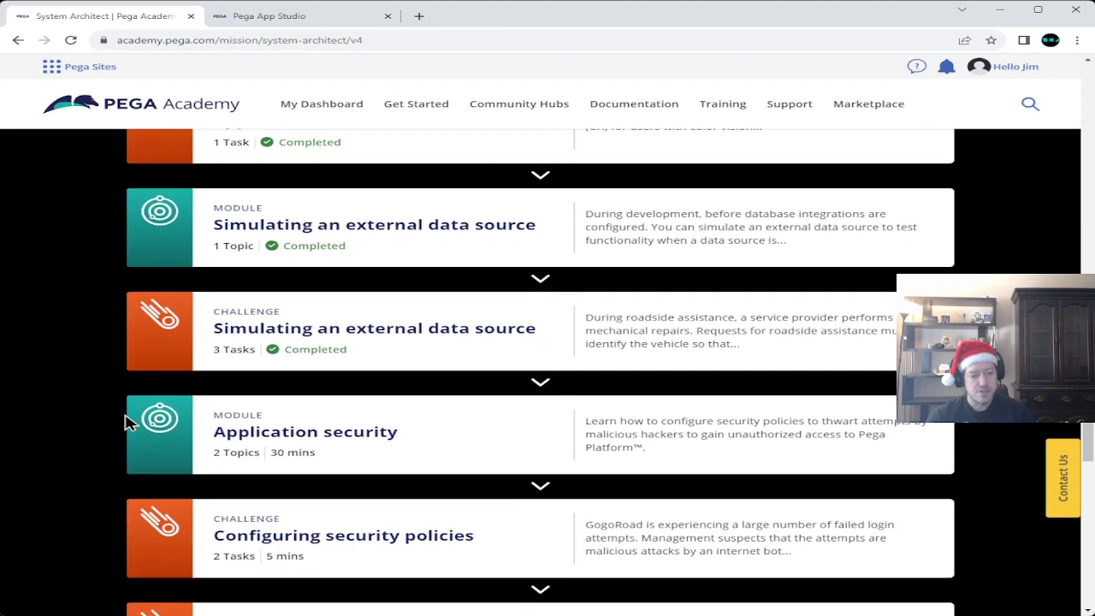
scroll(128, 423, down, 1)
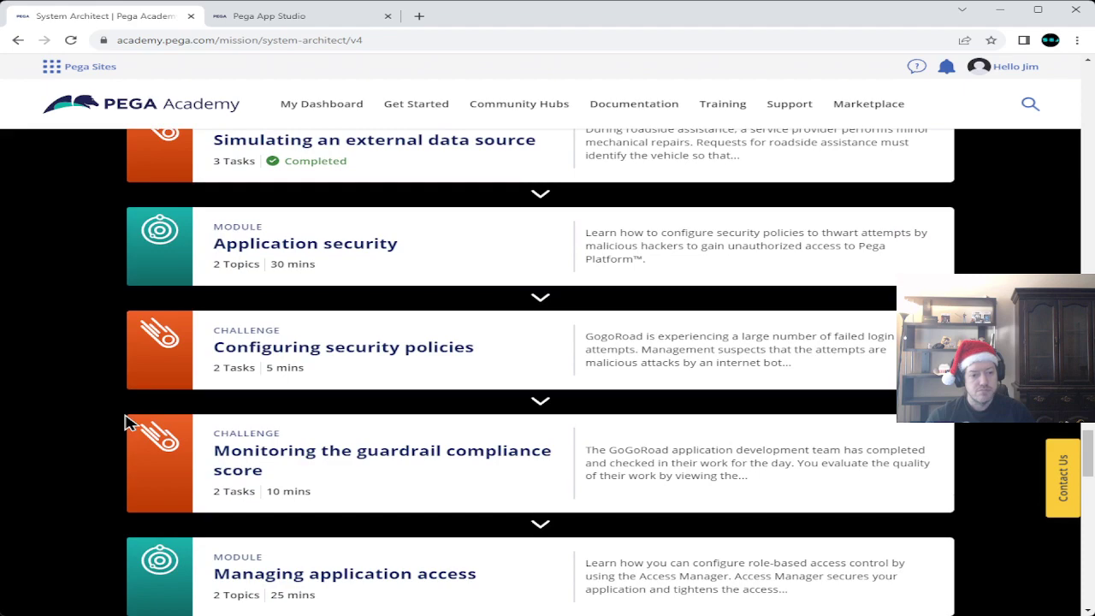
scroll(127, 421, down, 9)
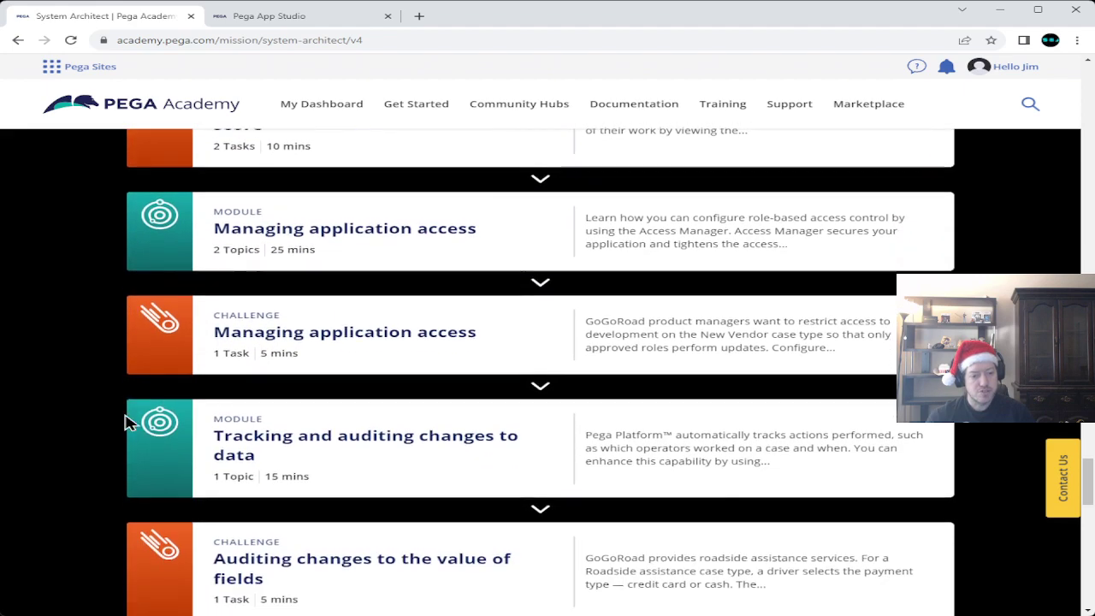
scroll(127, 421, down, 7)
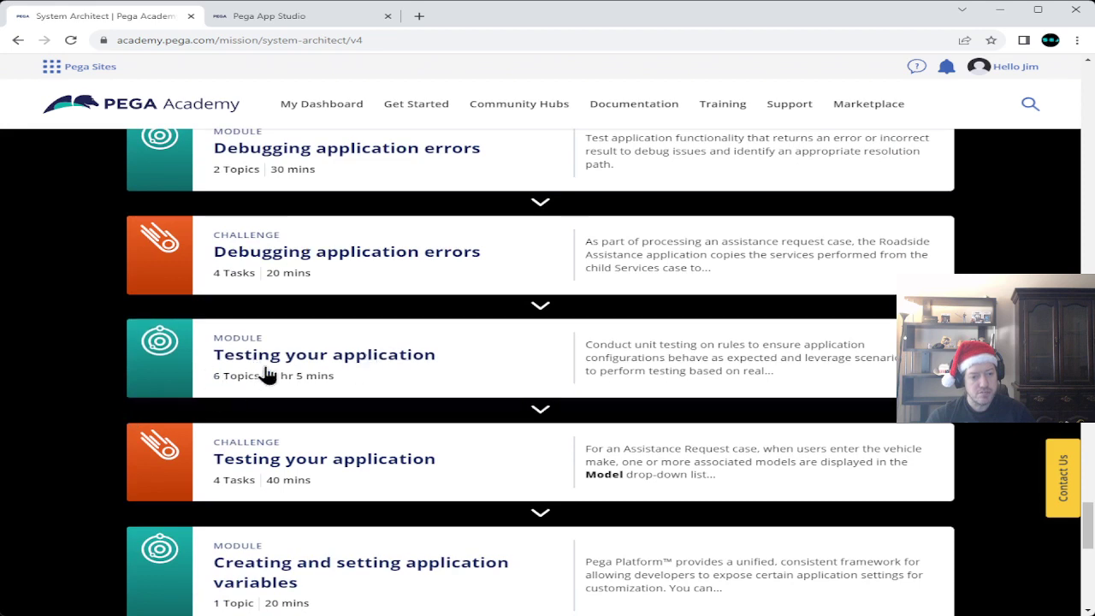
scroll(123, 322, down, 6)
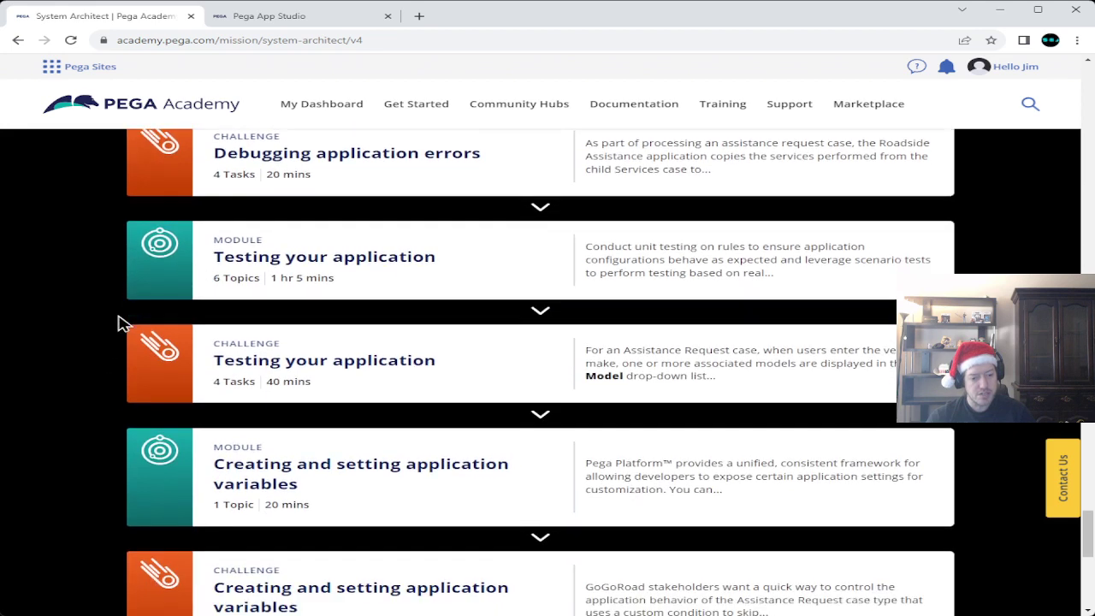
scroll(123, 323, up, 4)
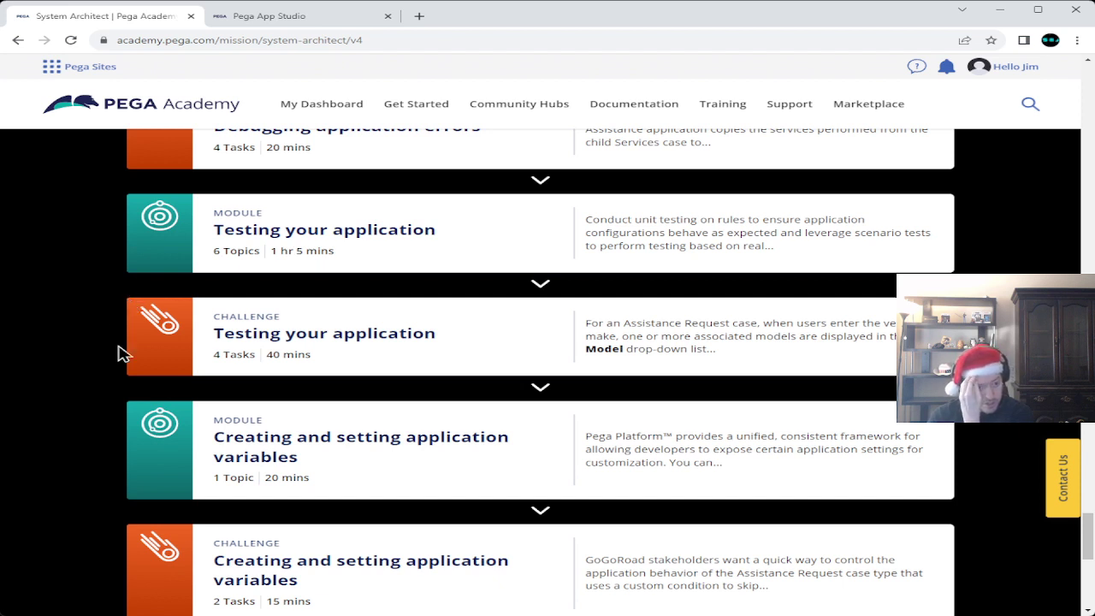
- Open the Testing your application challenge and skim its detailed tasks and Confirm your work section through to the end
click(285, 351)
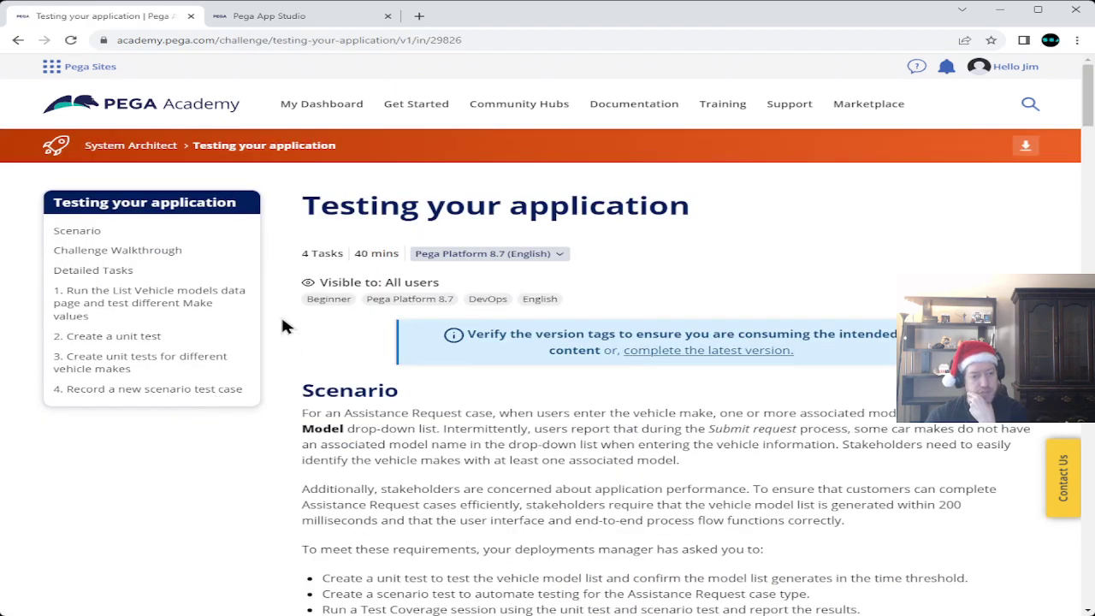
scroll(285, 325, down, 10)
scroll(285, 325, down, 15)
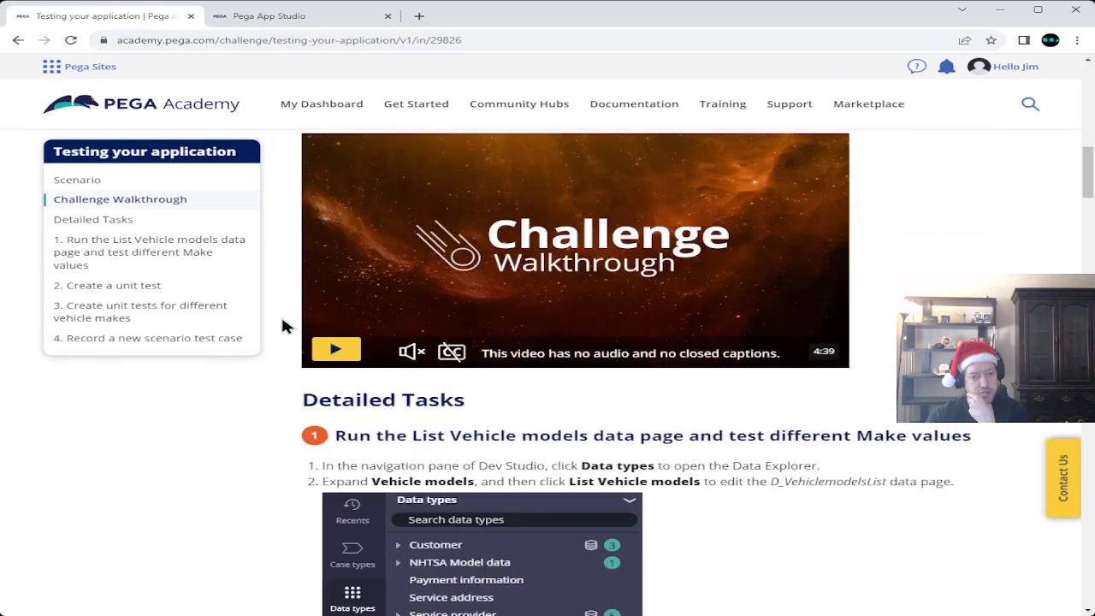
scroll(282, 319, down, 20)
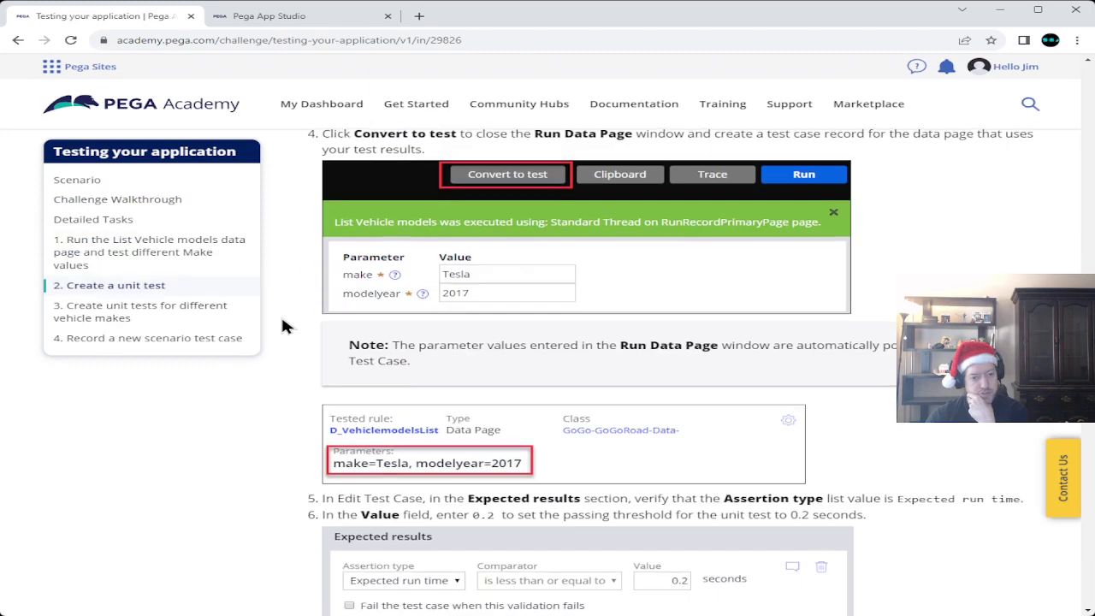
scroll(285, 325, down, 20)
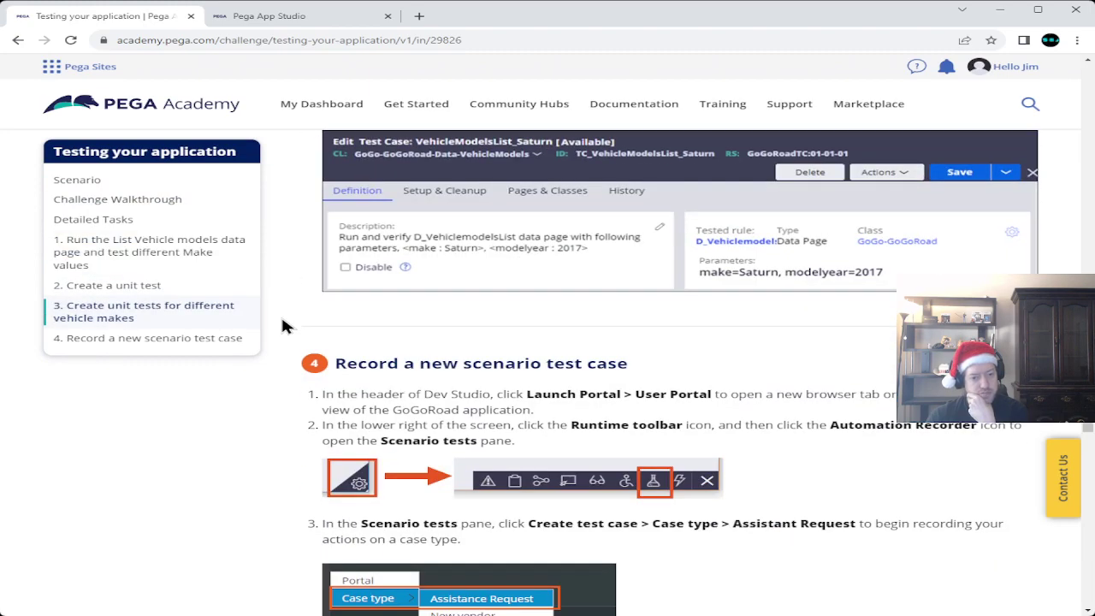
scroll(285, 325, down, 20)
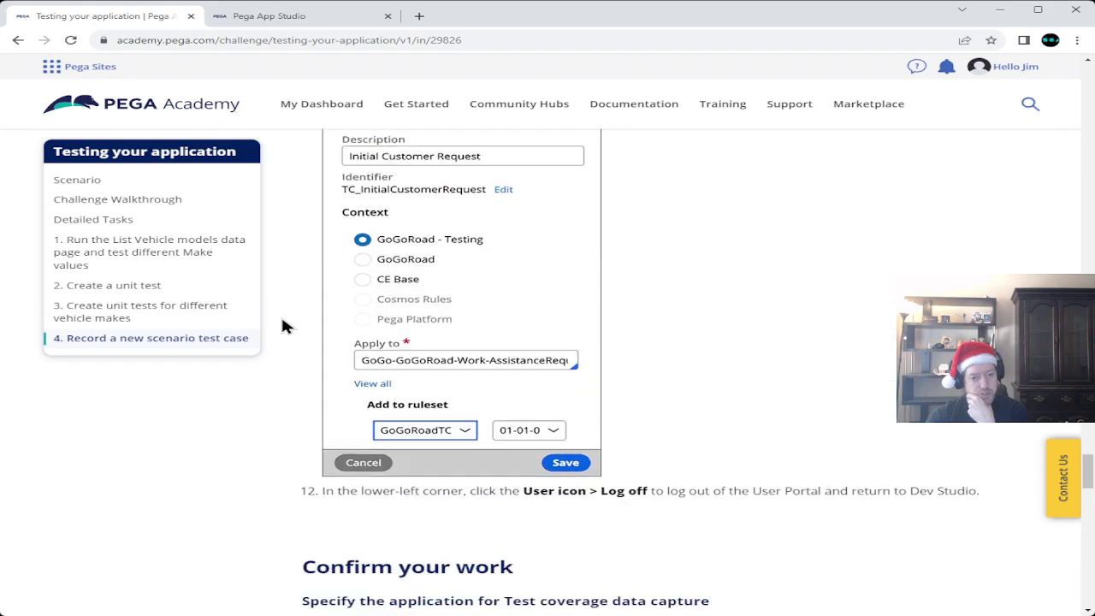
scroll(284, 325, down, 20)
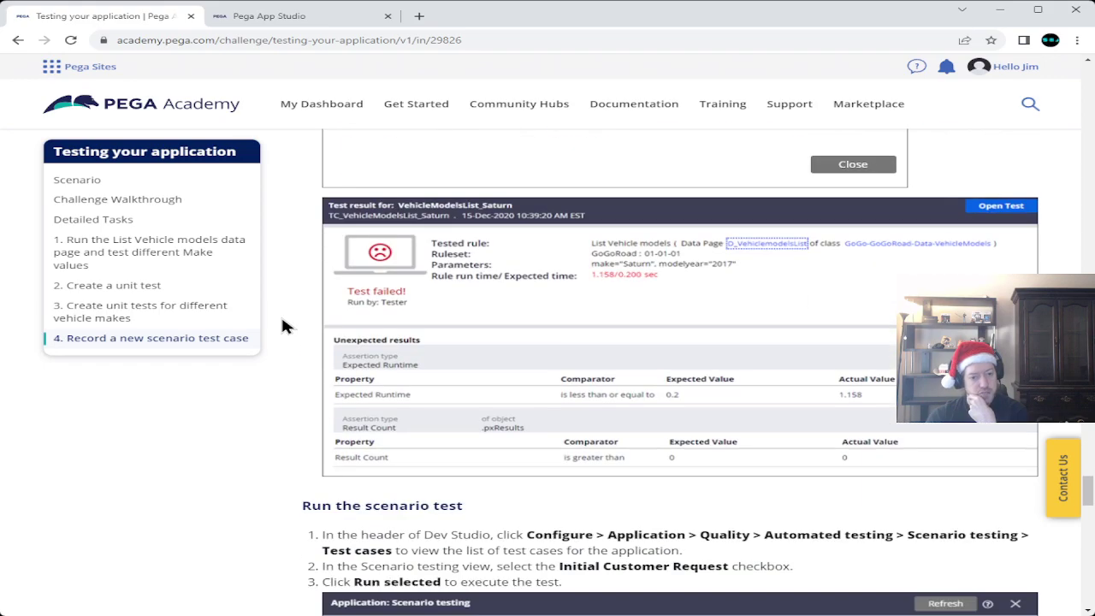
scroll(285, 325, down, 20)
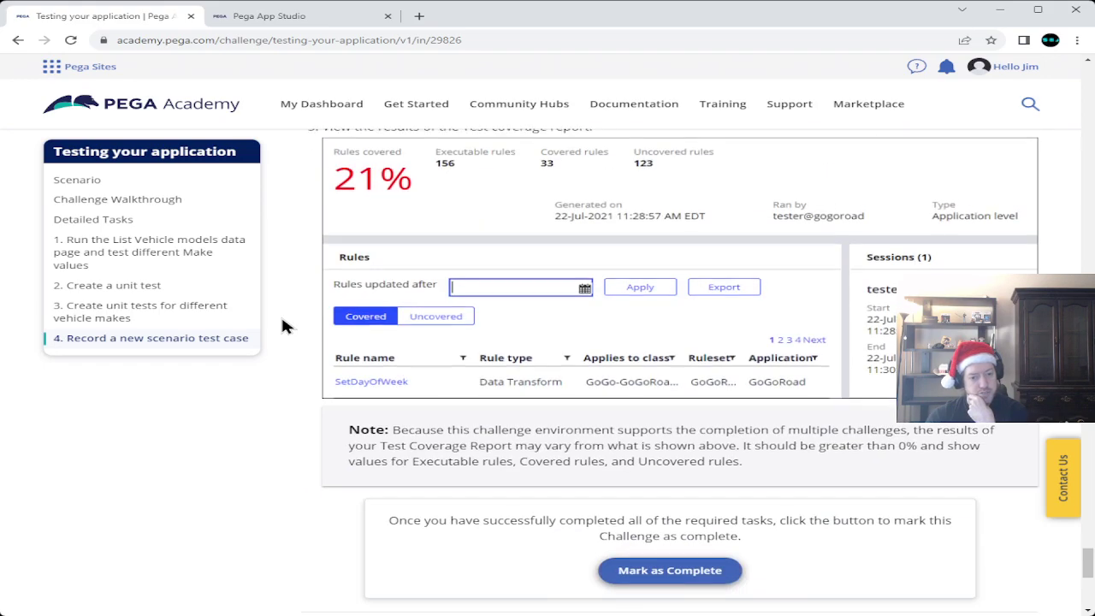
scroll(285, 325, up, 20)
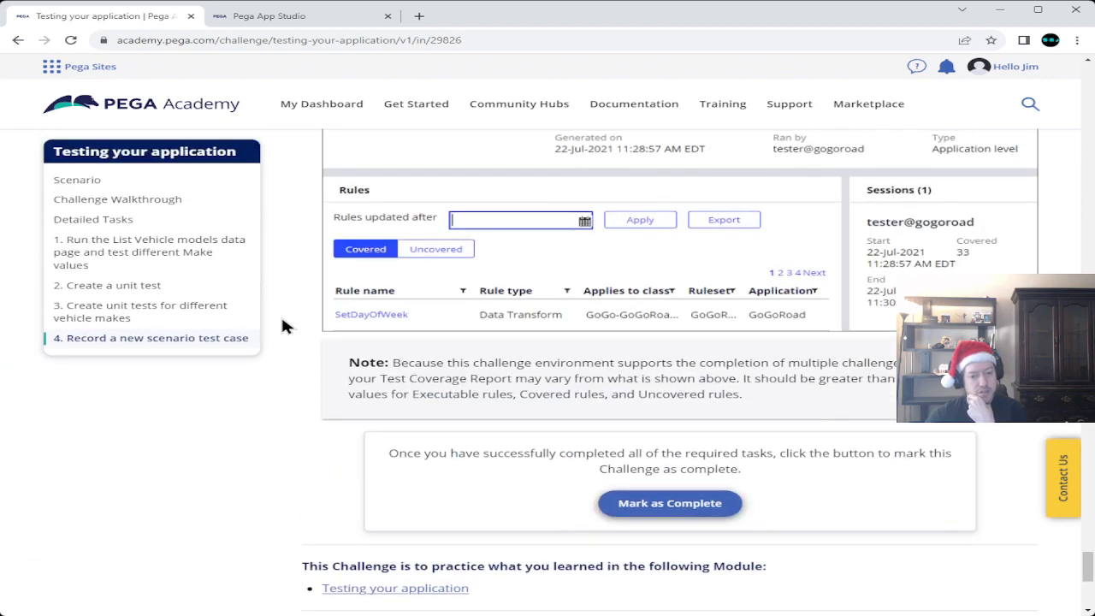
scroll(285, 325, up, 20)
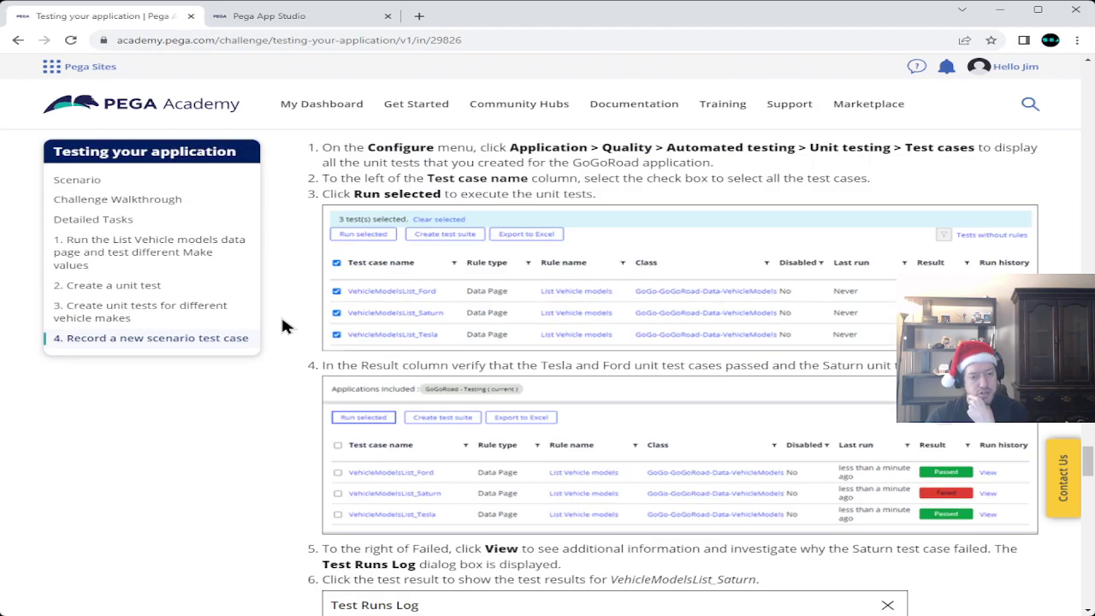
scroll(284, 325, up, 20)
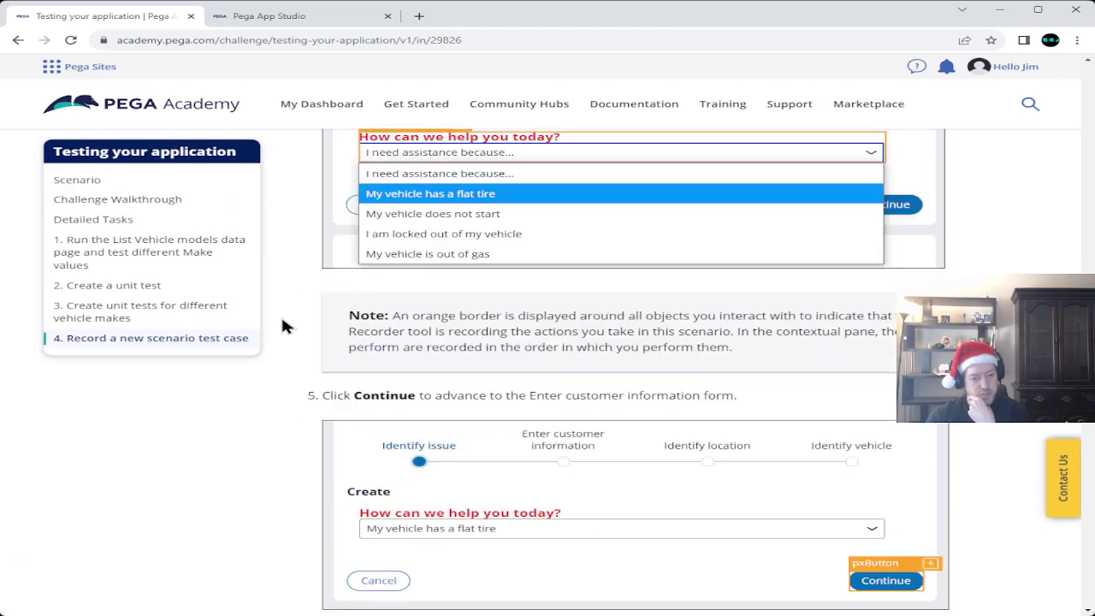
scroll(285, 325, up, 20)
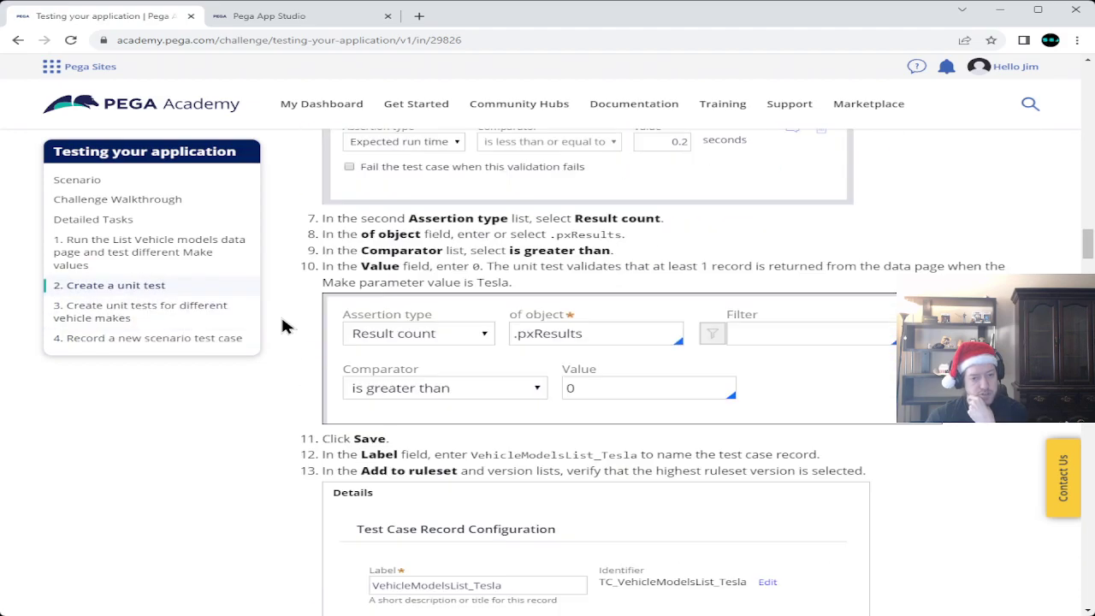
scroll(285, 325, up, 20)
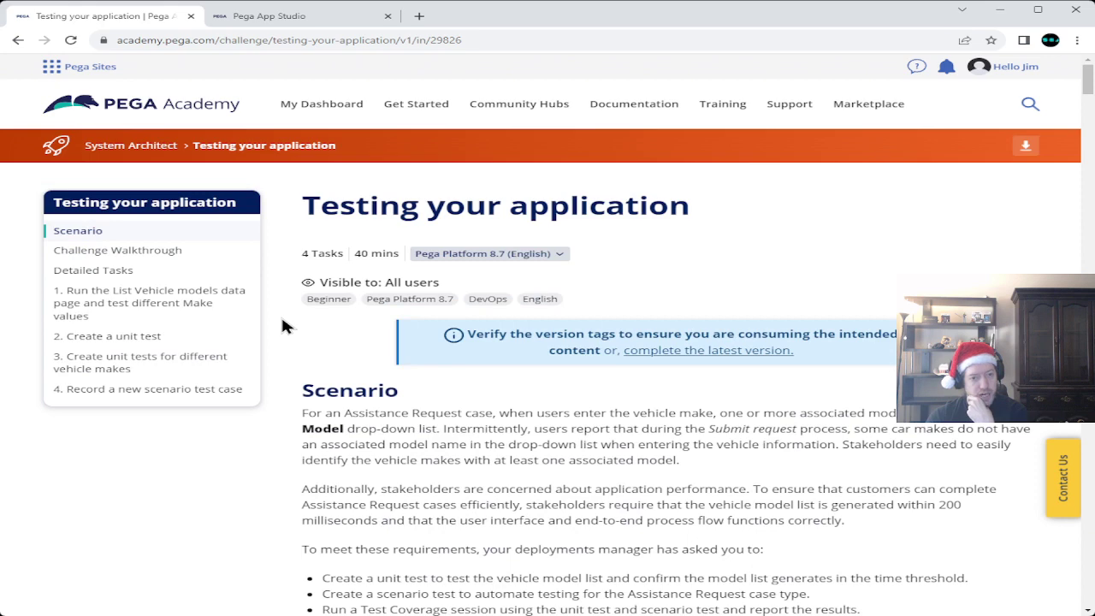
- Go back to the System Architect mission and look over its final items, including the mission exercise and mission test
click(128, 147)
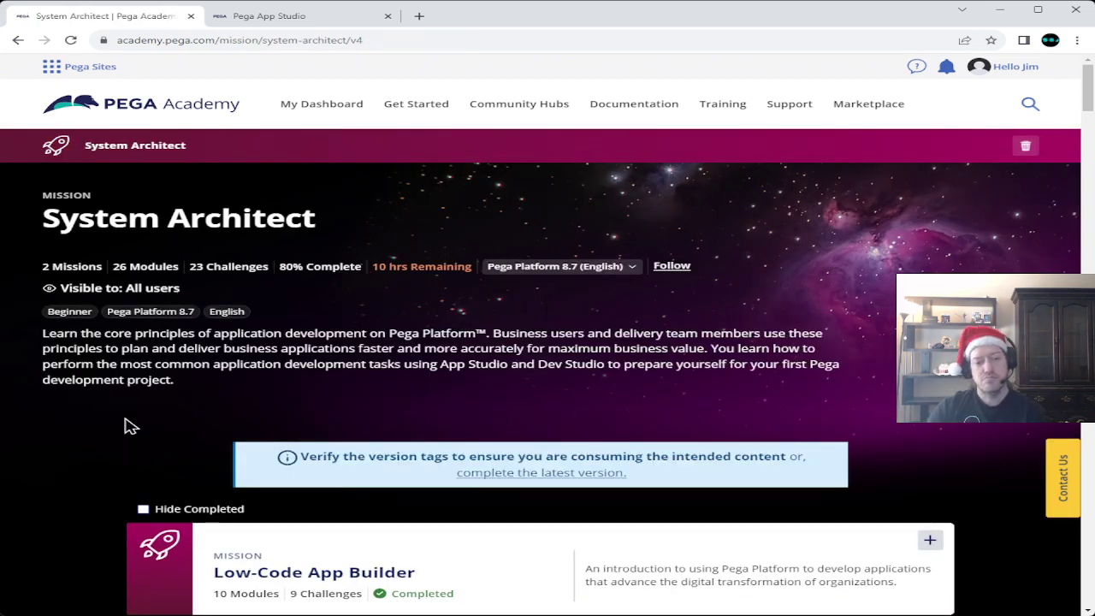
scroll(127, 424, down, 2)
scroll(127, 424, down, 20)
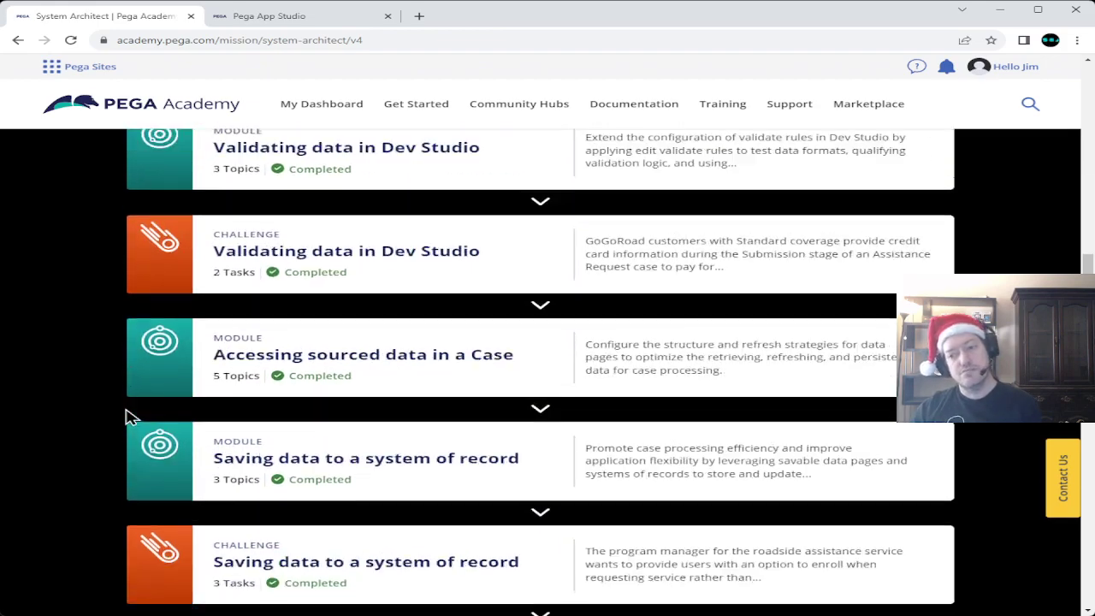
scroll(129, 416, down, 20)
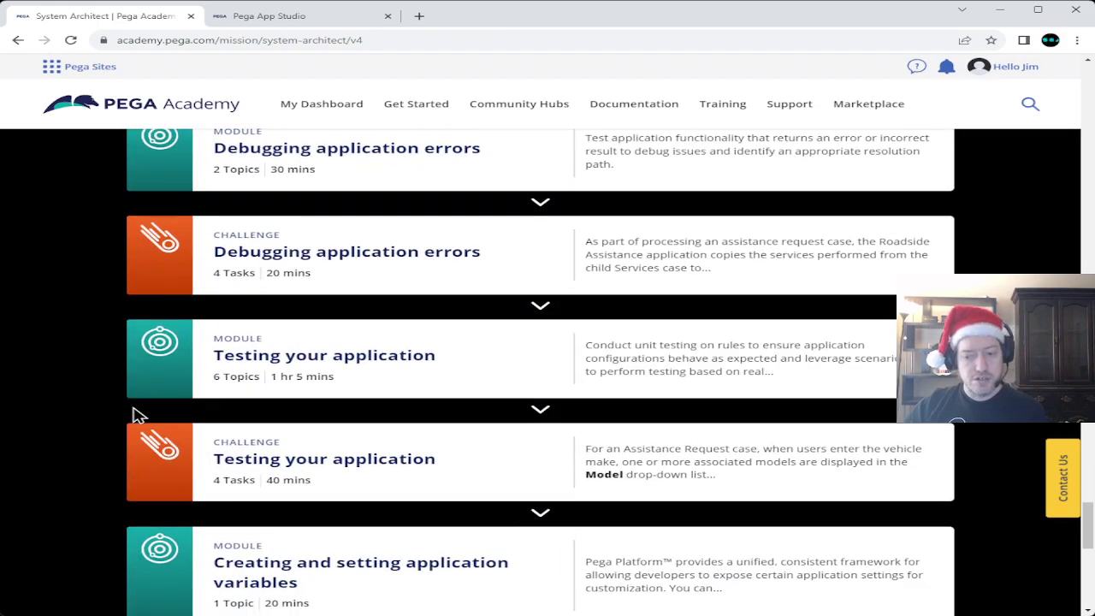
scroll(134, 415, up, 2)
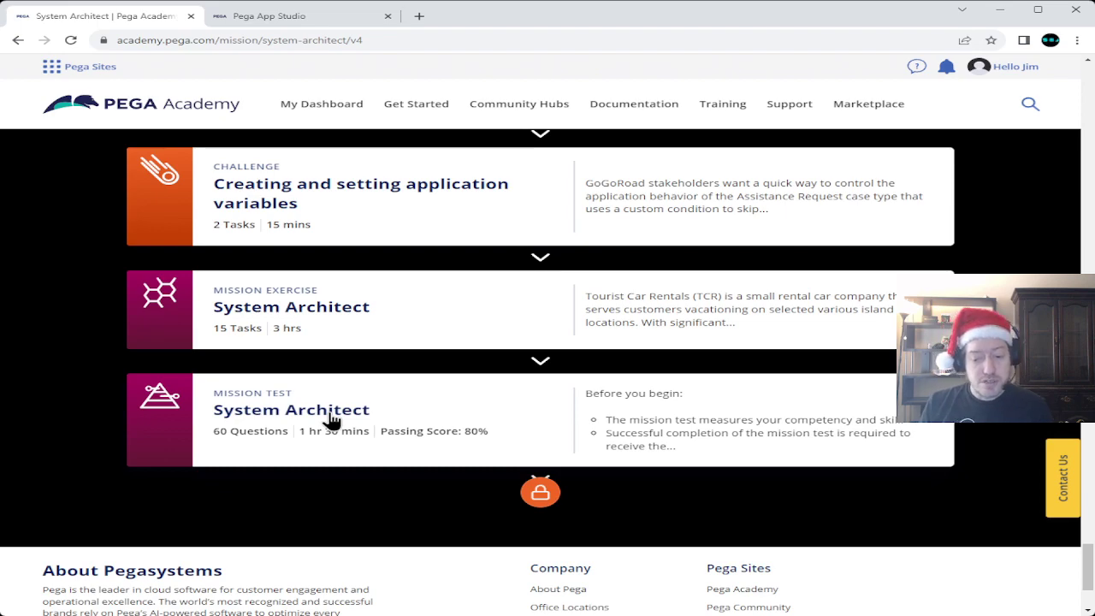
drag(1089, 555, 1085, 107)
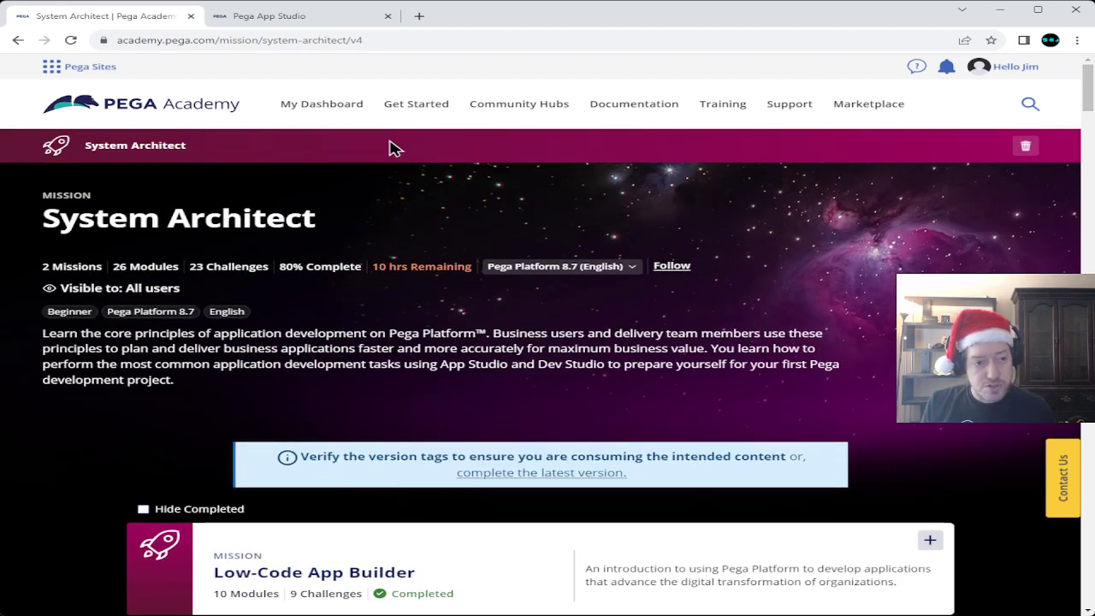
- Open the Pega Academy dashboard to view the progress of the enrolled missions
click(323, 105)
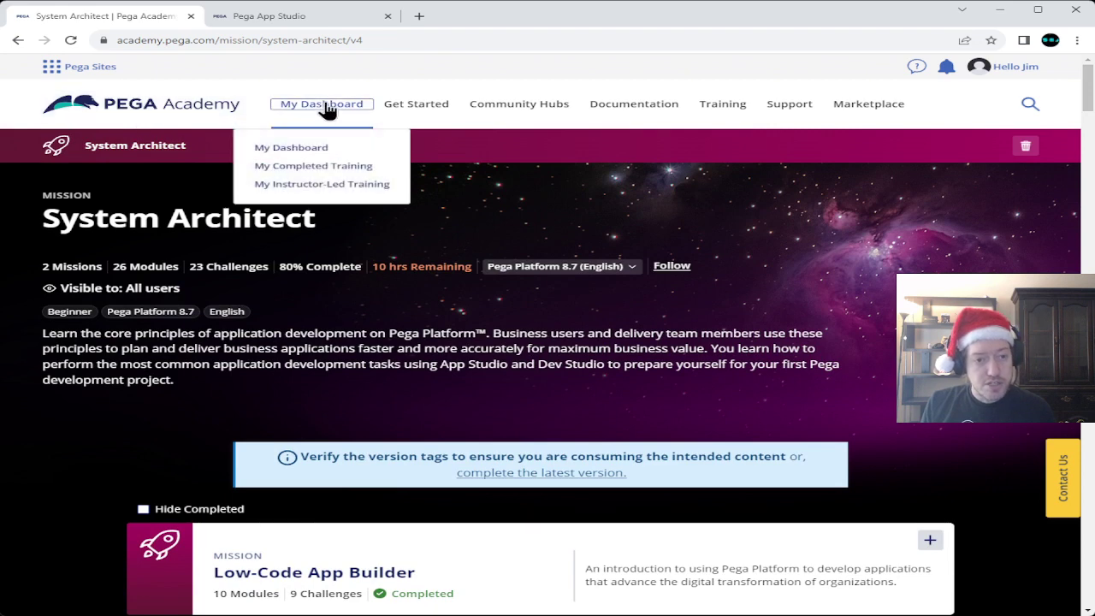
mouse_move(313, 107)
click(291, 148)
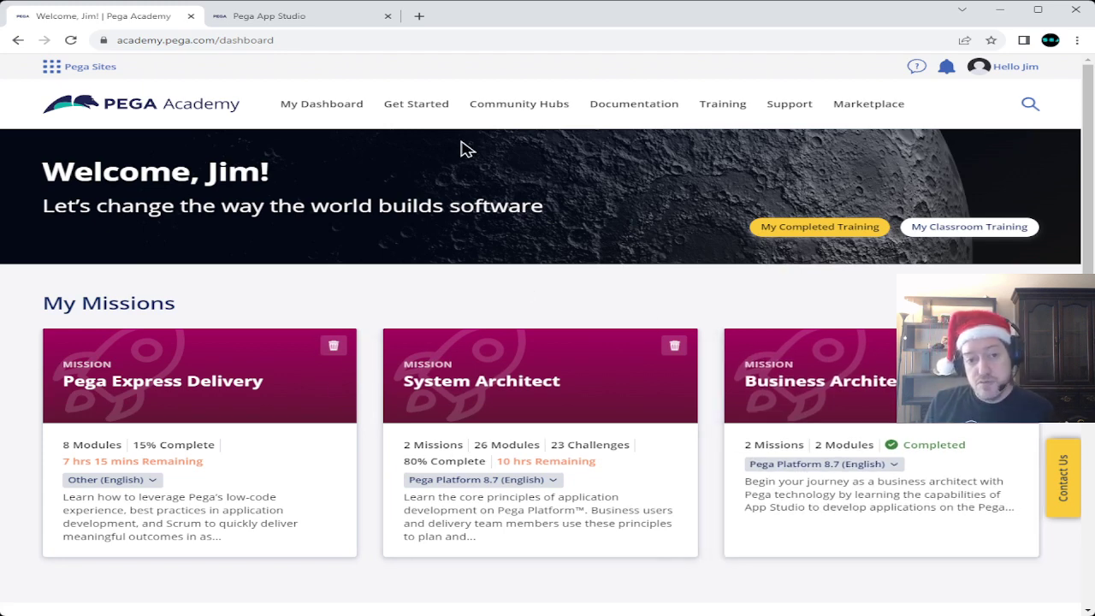
- Open Pega Academy's certifications overview and examine the System Architect certifications
mouse_move(590, 109)
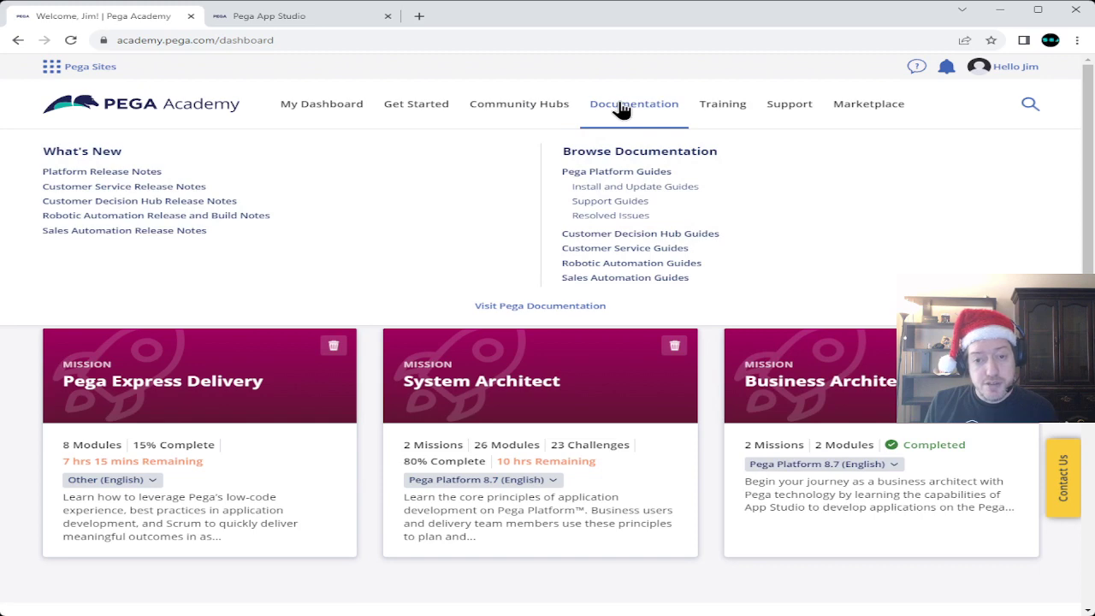
mouse_move(739, 119)
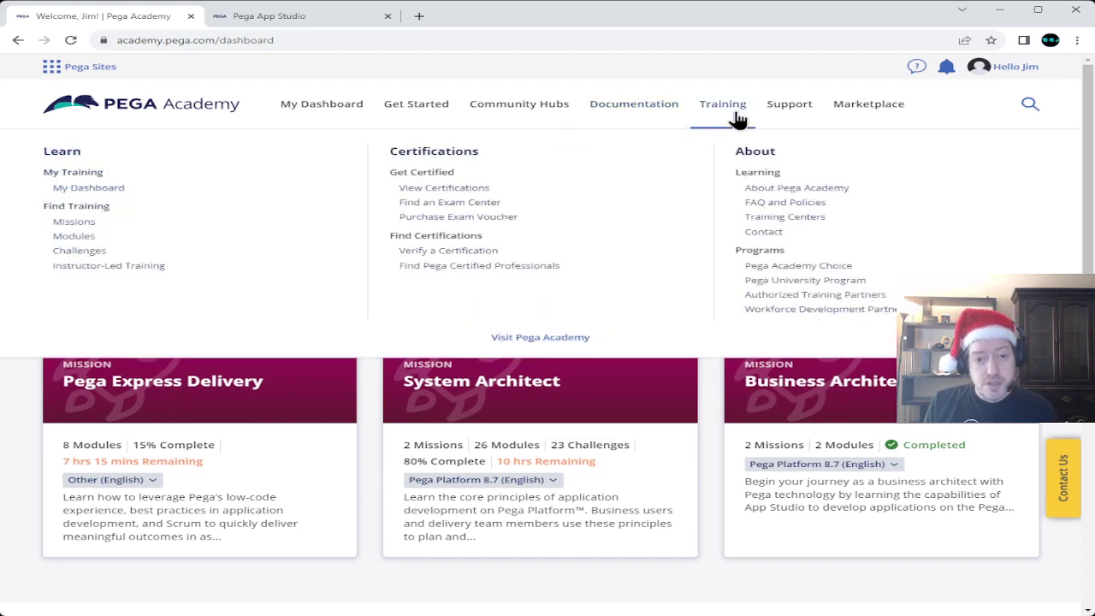
click(453, 196)
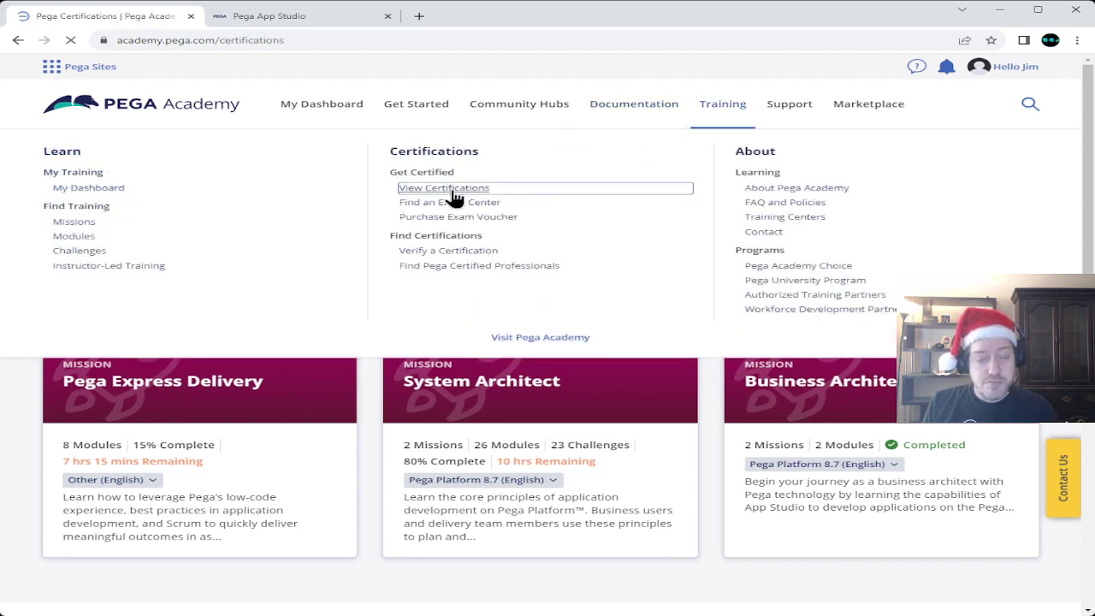
scroll(261, 419, down, 1)
scroll(262, 419, down, 2)
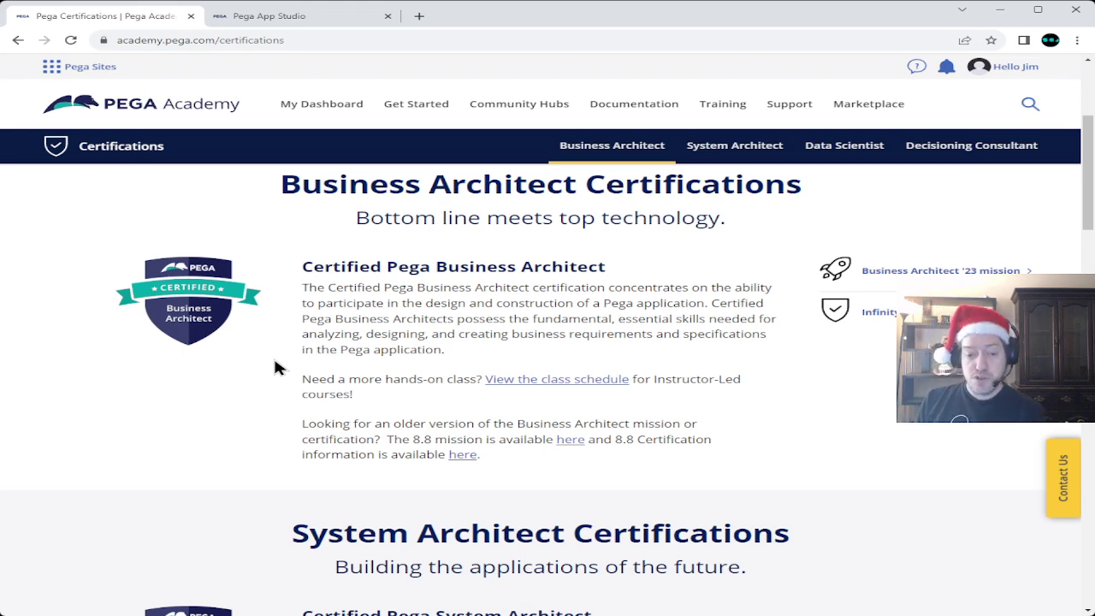
scroll(276, 366, down, 4)
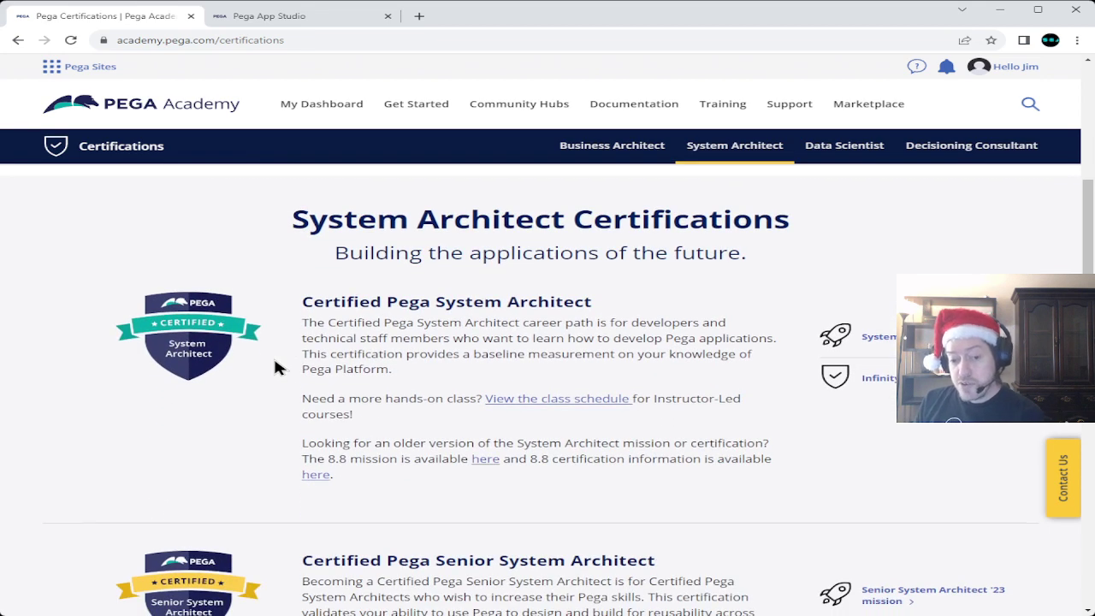